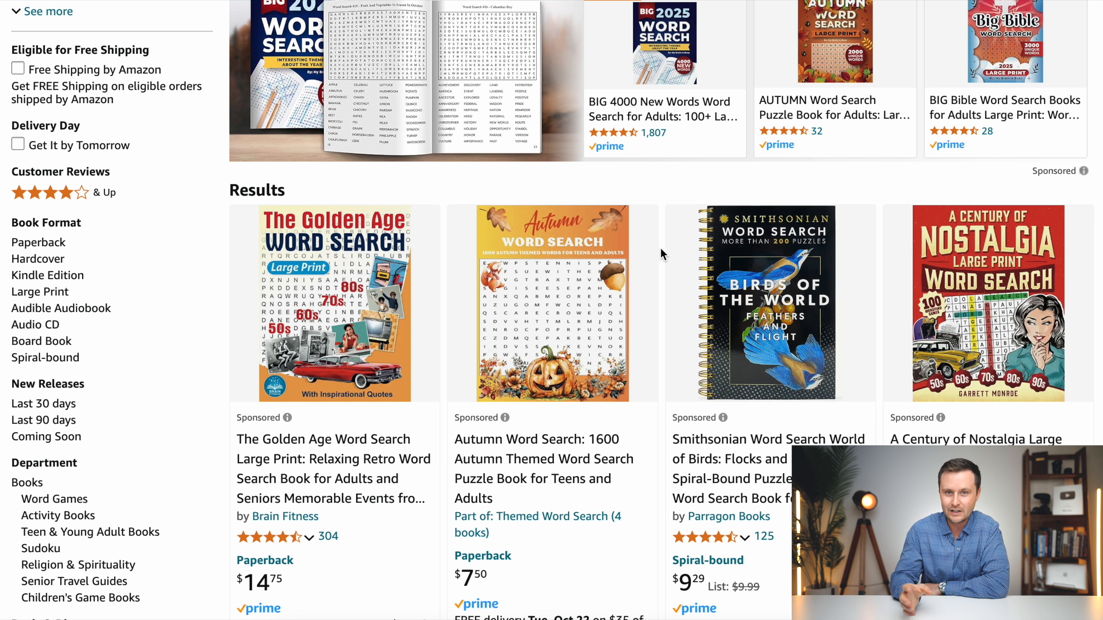
- Check Amazon's search suggestions for "word search for" extended with the letters a, b and c
scroll(661, 250, up, 5)
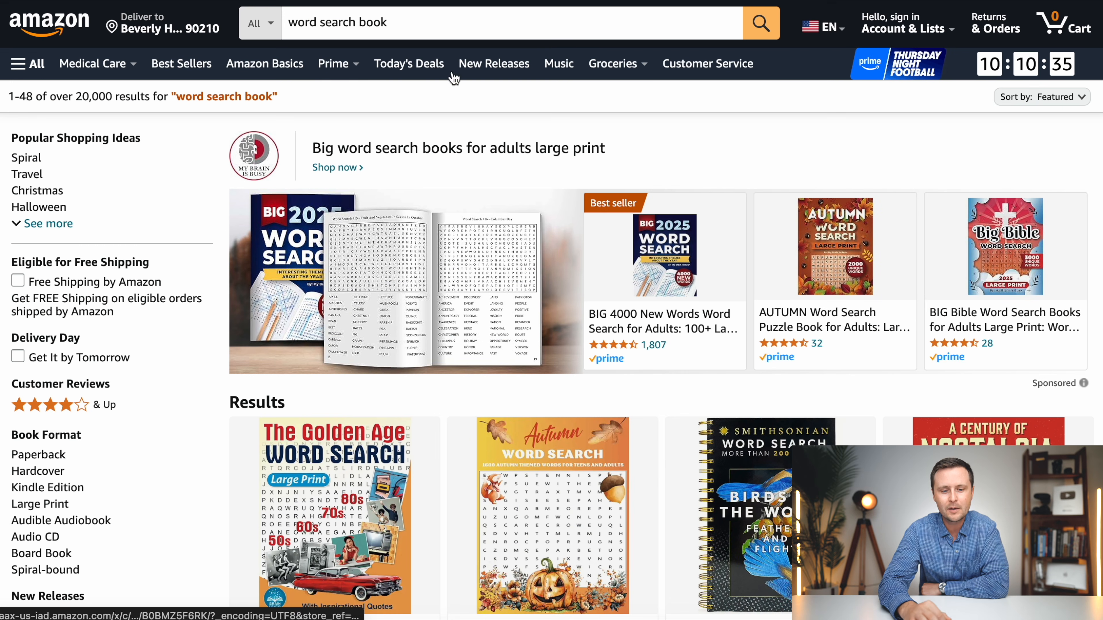
click(396, 23)
drag(406, 22, 359, 25)
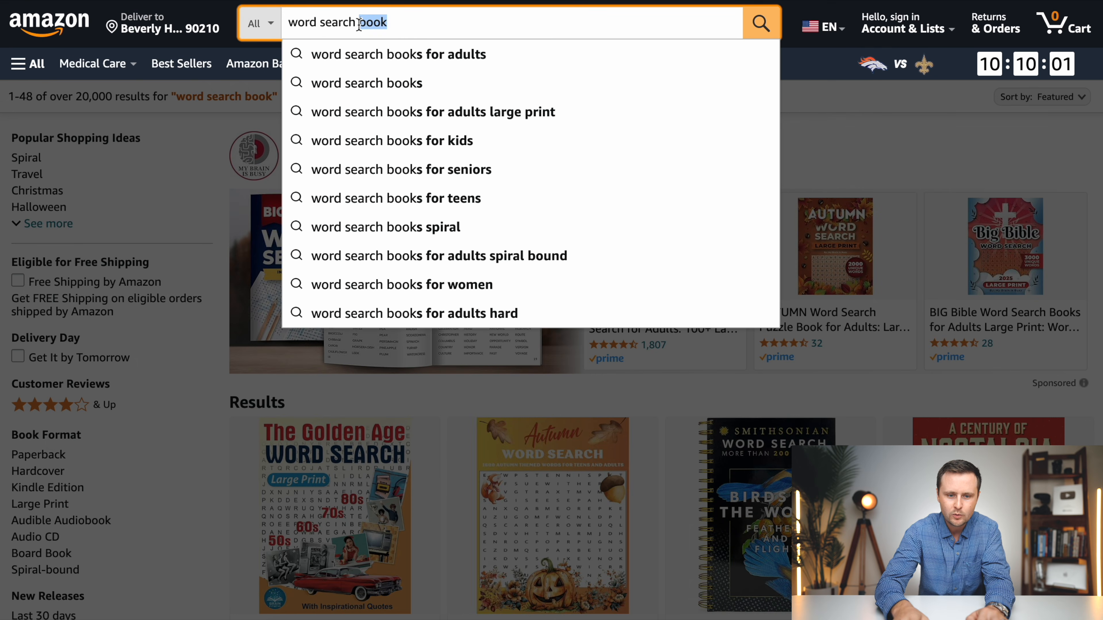
key(BackSpace)
text(for)
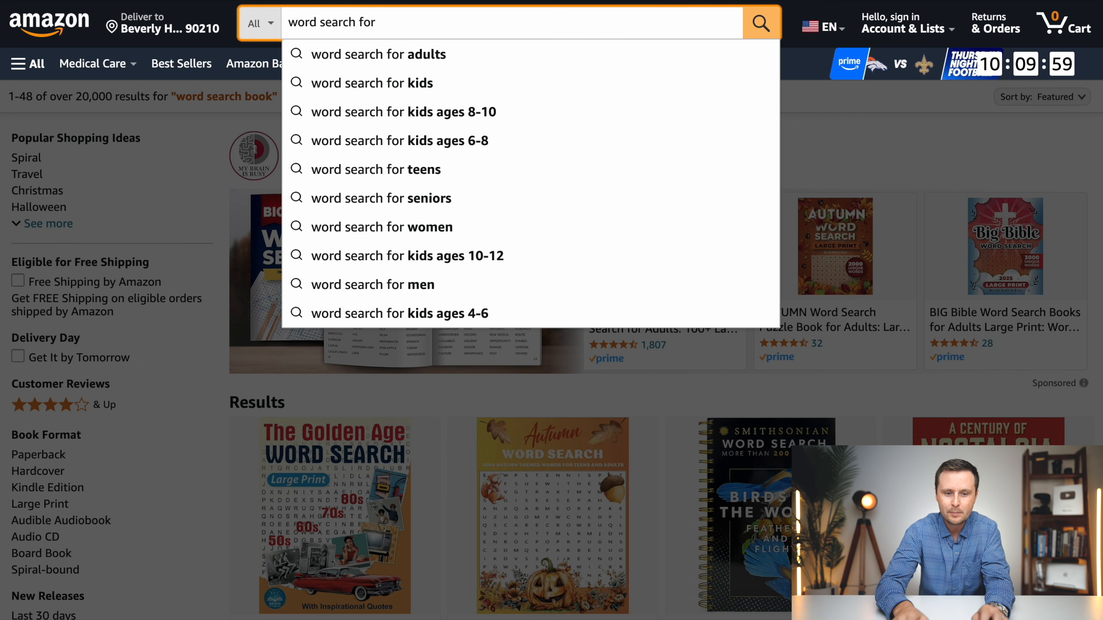
text( a)
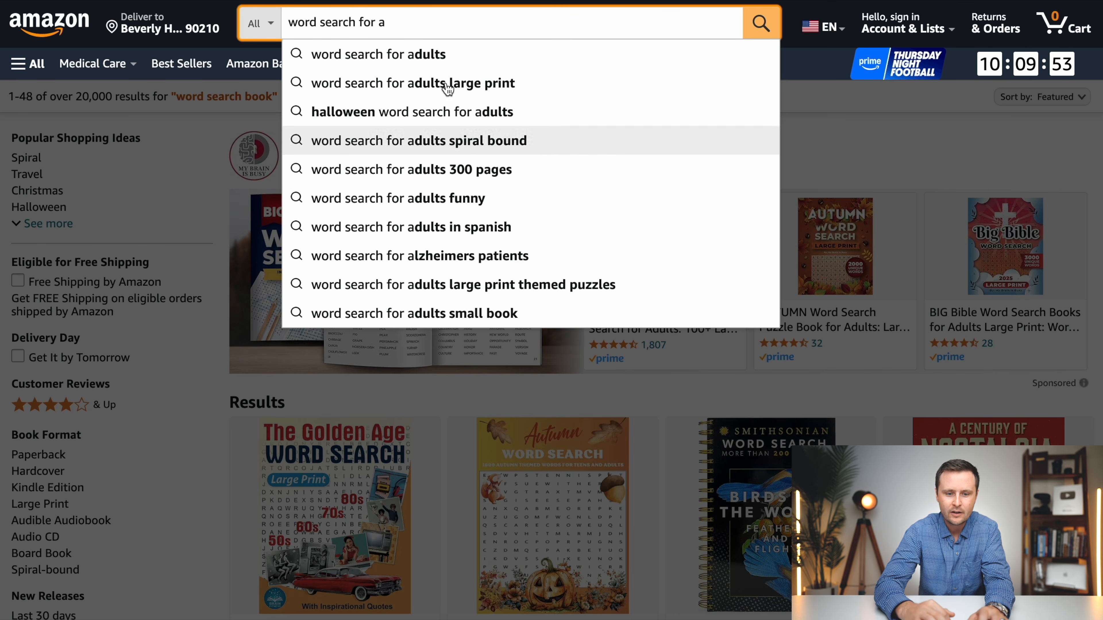
key(BackSpace)
text(b)
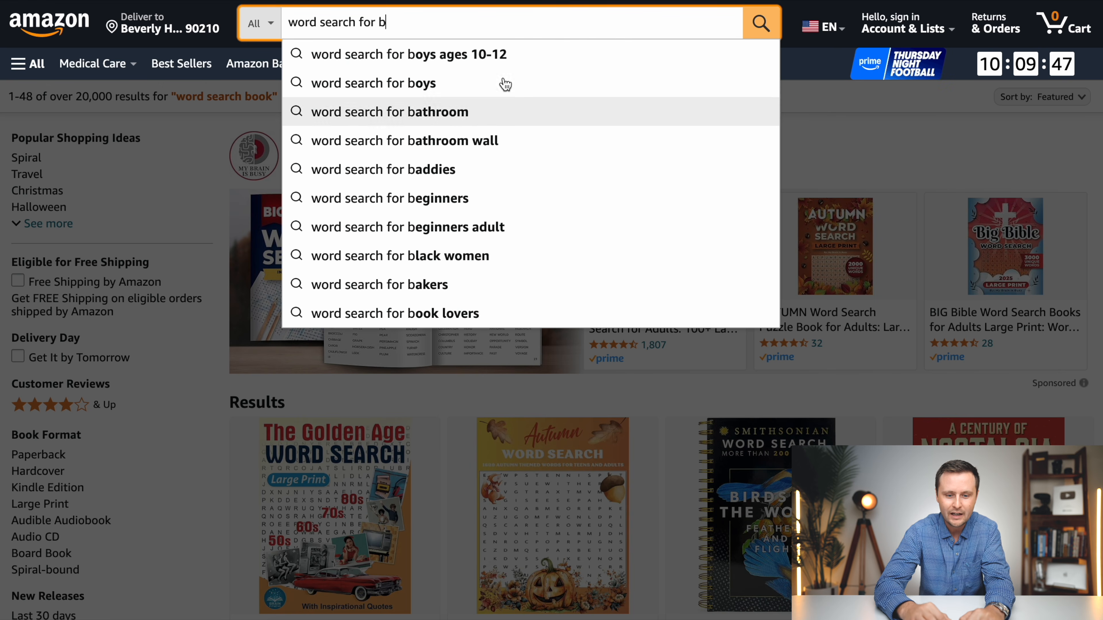
key(BackSpace)
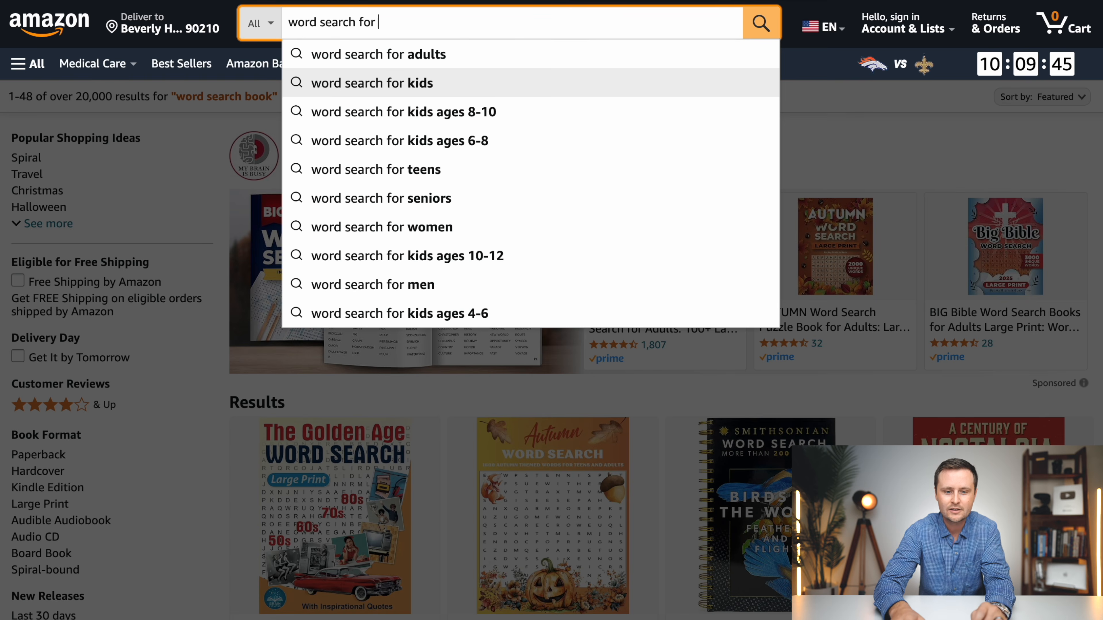
text(c)
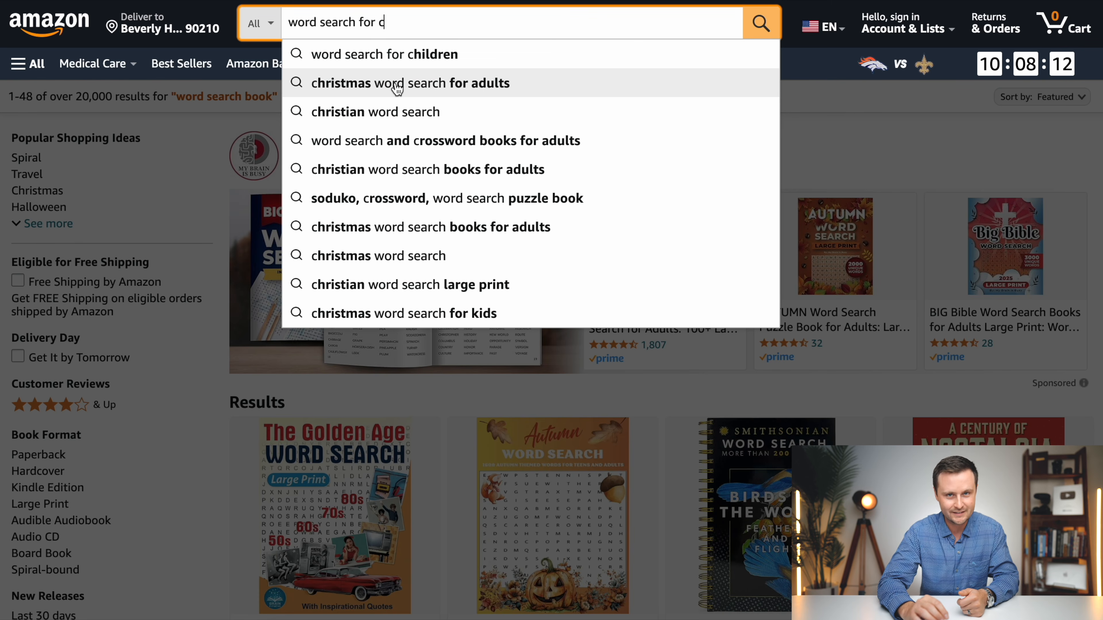
- Search Amazon for "word search for christmas" and browse the resulting puzzle books
text(hrist)
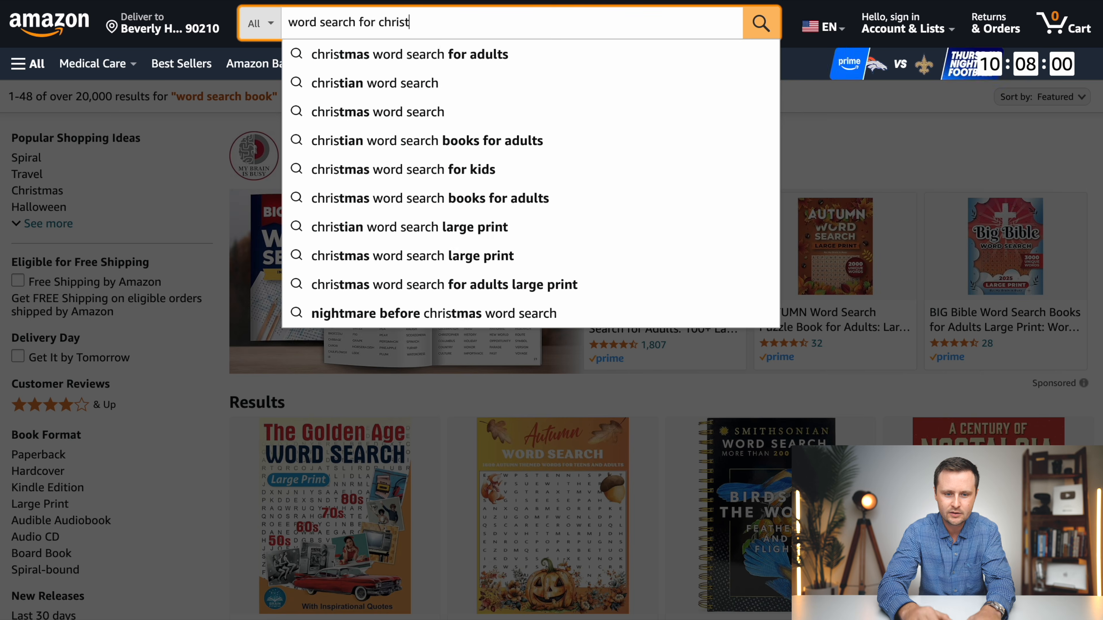
text(mas)
key(Return)
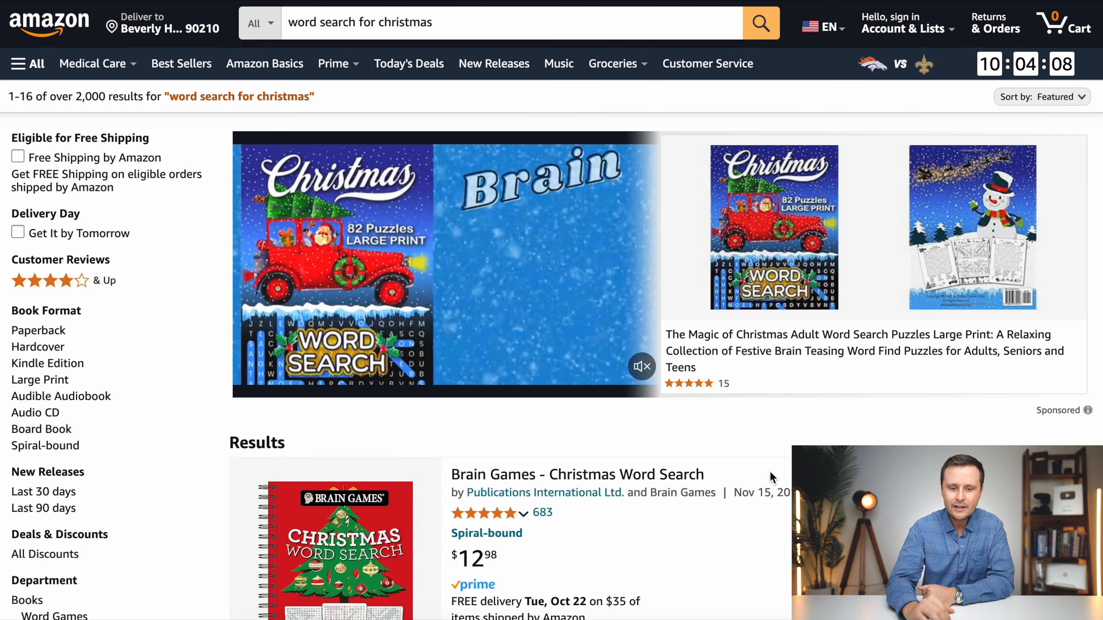
scroll(769, 477, down, 10)
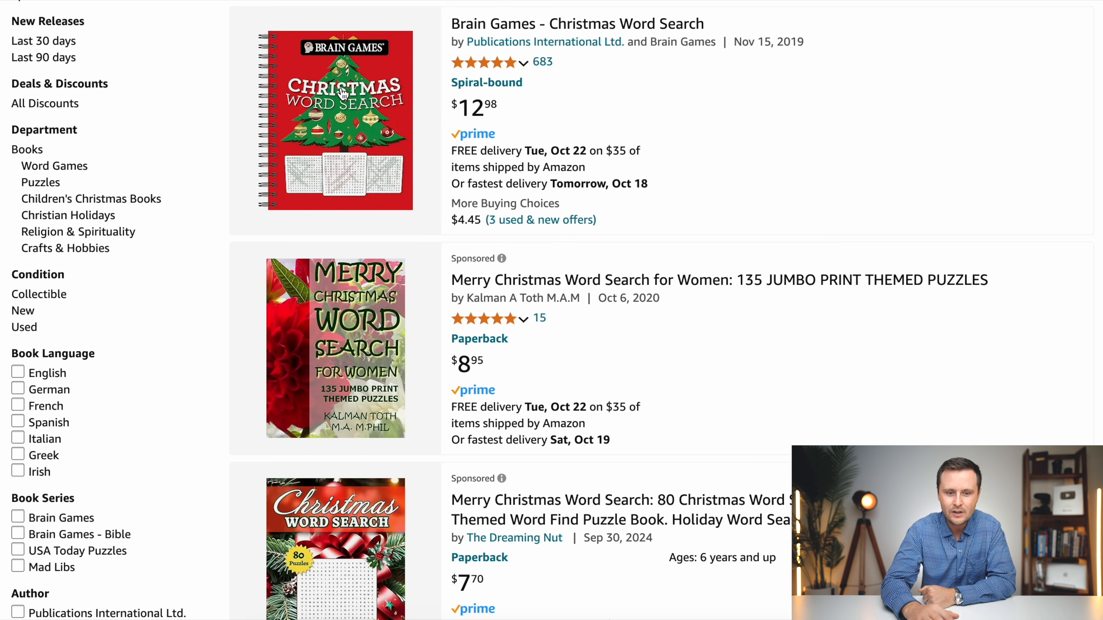
scroll(344, 369, down, 6)
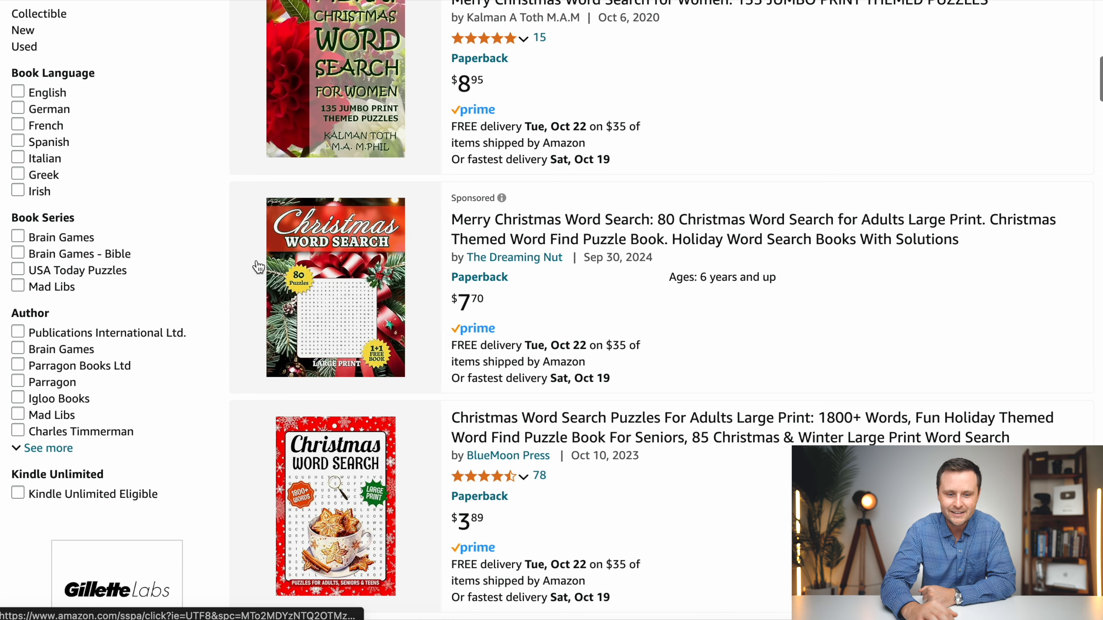
scroll(418, 394, down, 5)
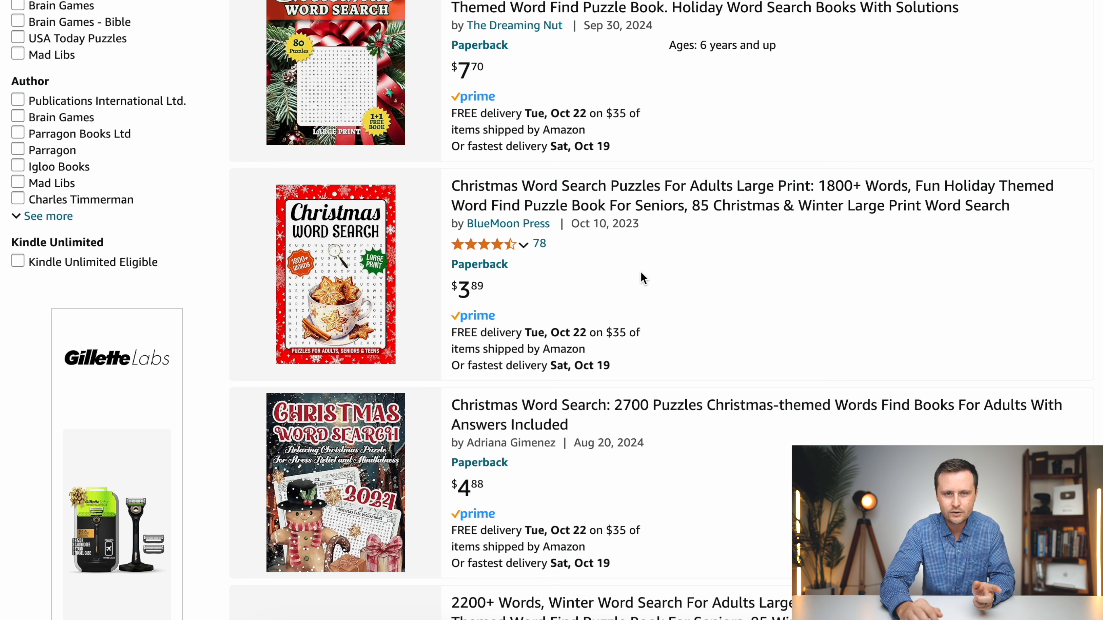
- Open the BlueMoon Press Christmas word search book and view its back and front cover images
click(361, 262)
scroll(558, 356, down, 2)
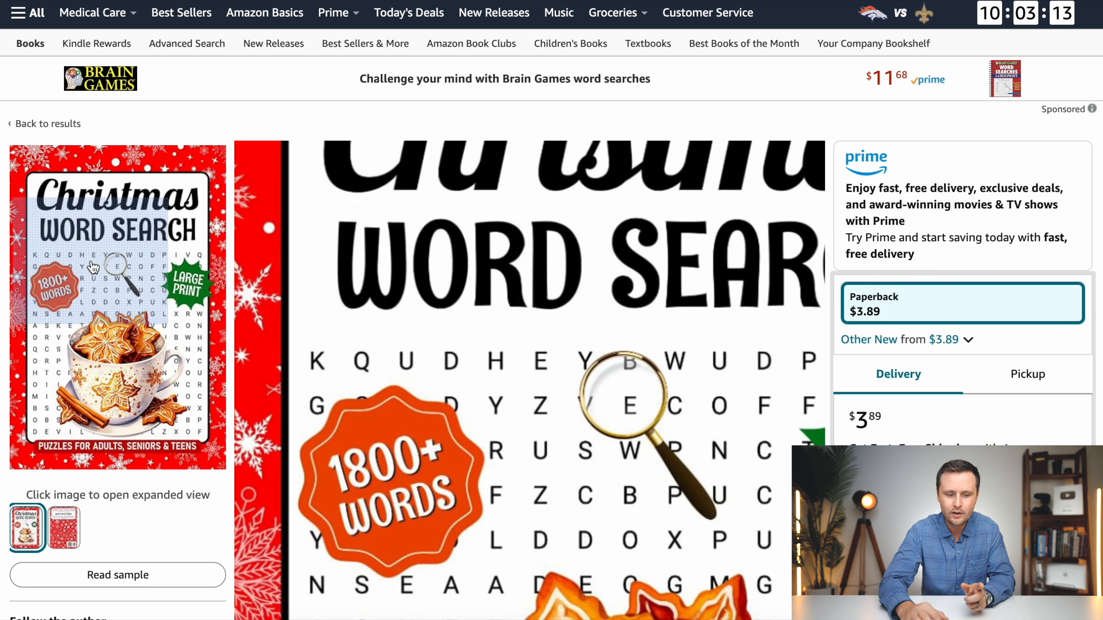
mouse_move(62, 528)
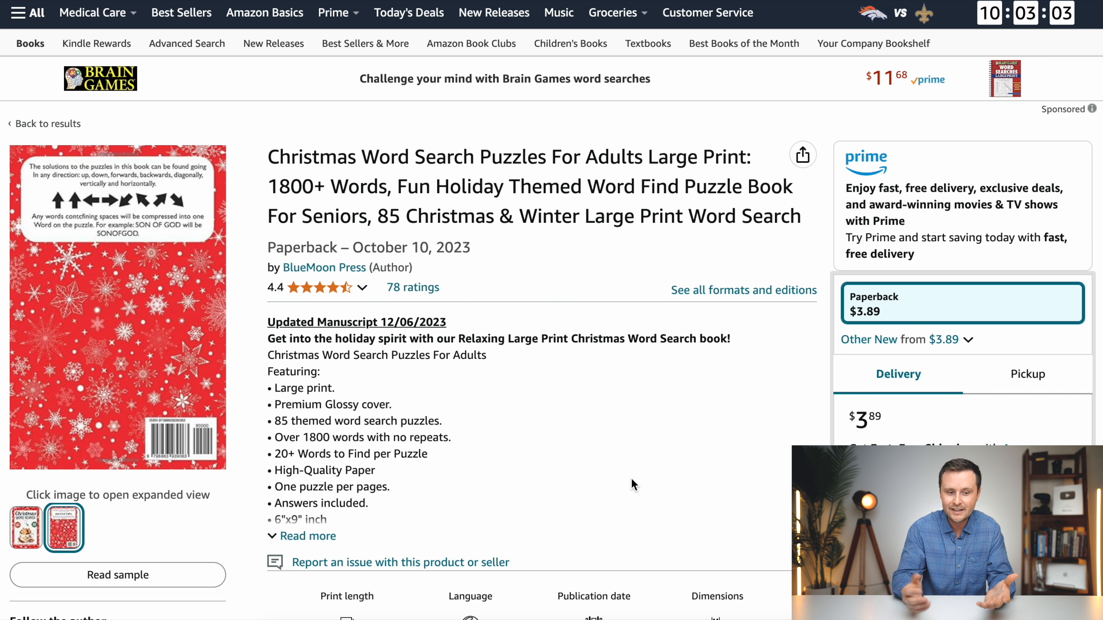
mouse_move(26, 526)
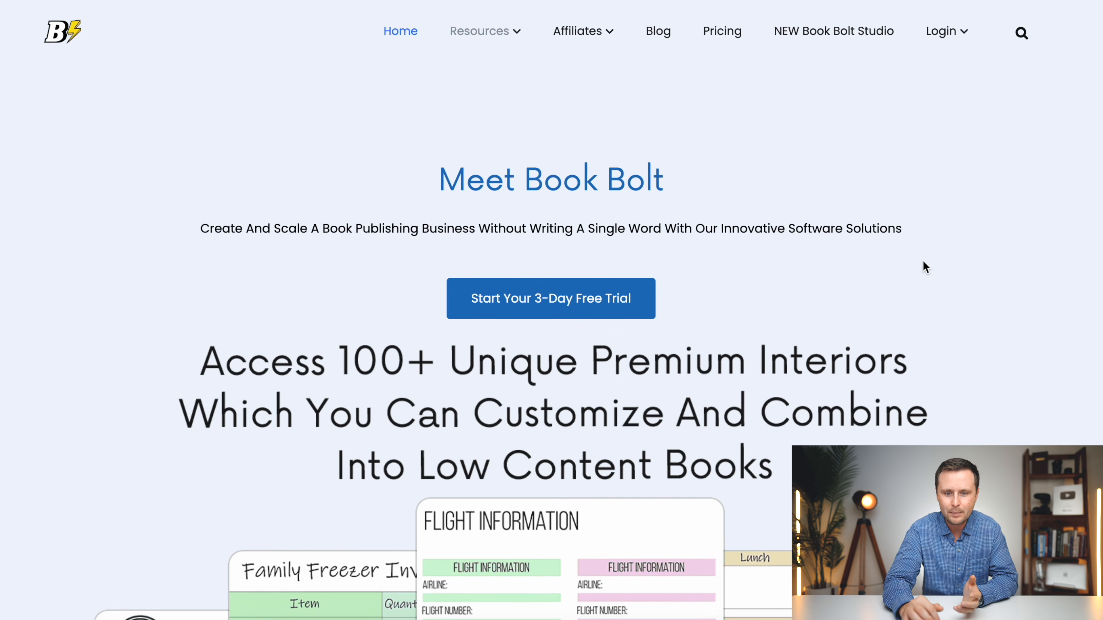
- On the Book Bolt website, open the pricing plans and compare the features of the monthly Newbie and Pro subscriptions
click(723, 34)
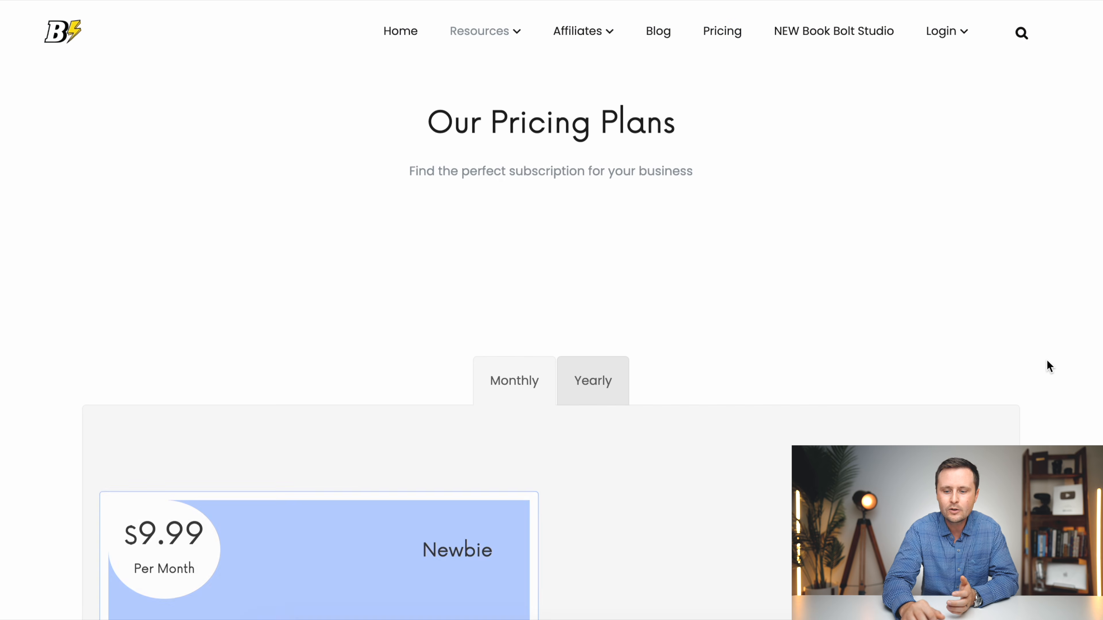
scroll(1049, 364, down, 3)
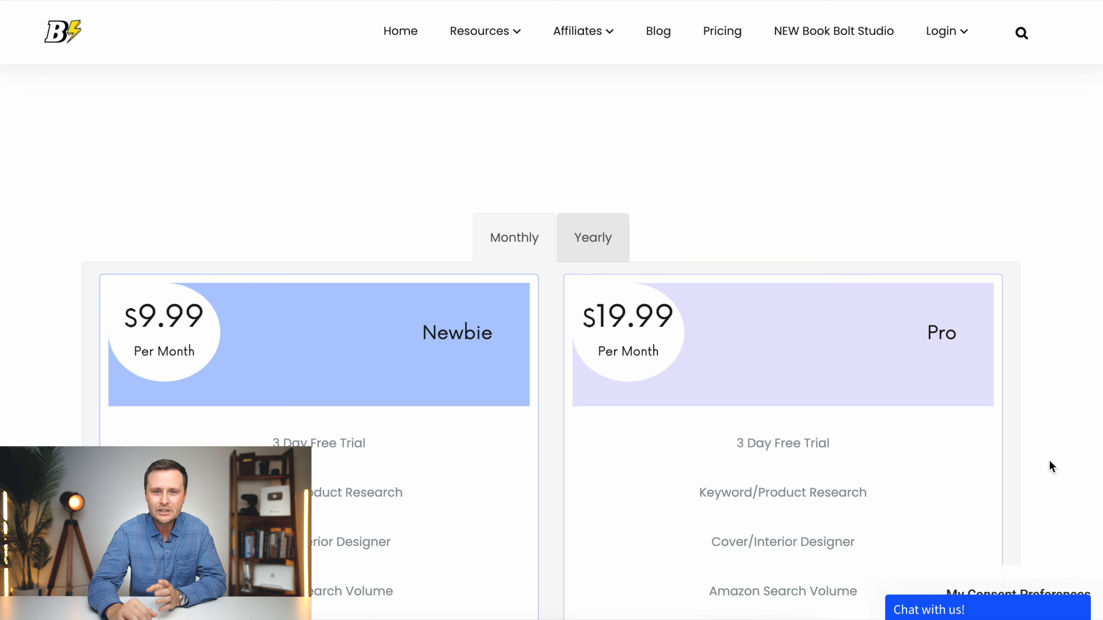
scroll(1050, 461, down, 5)
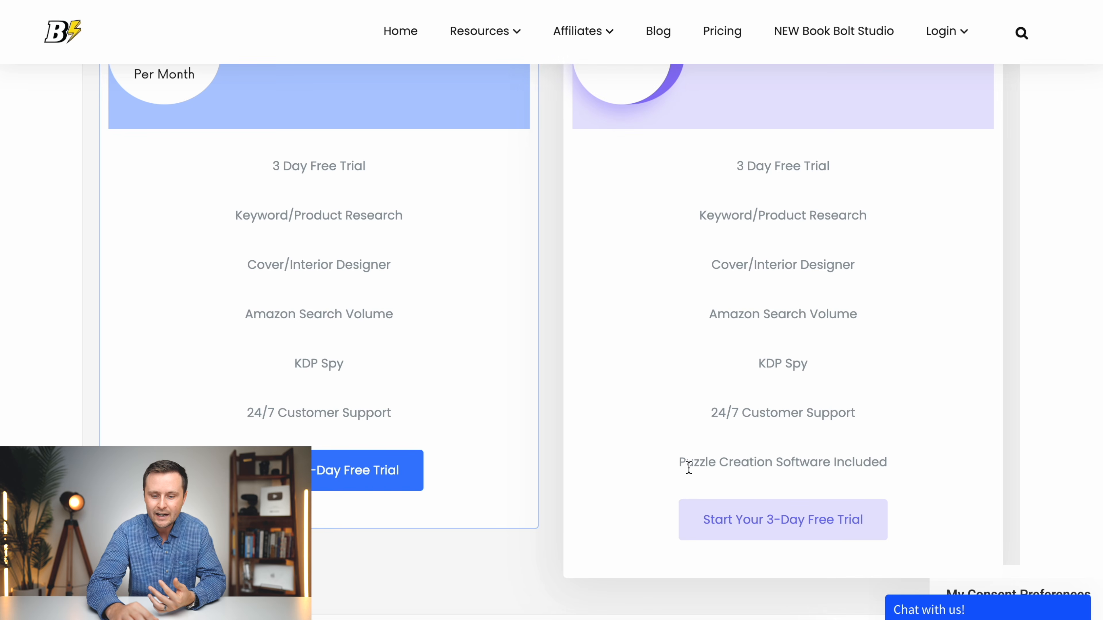
scroll(1037, 460, up, 2)
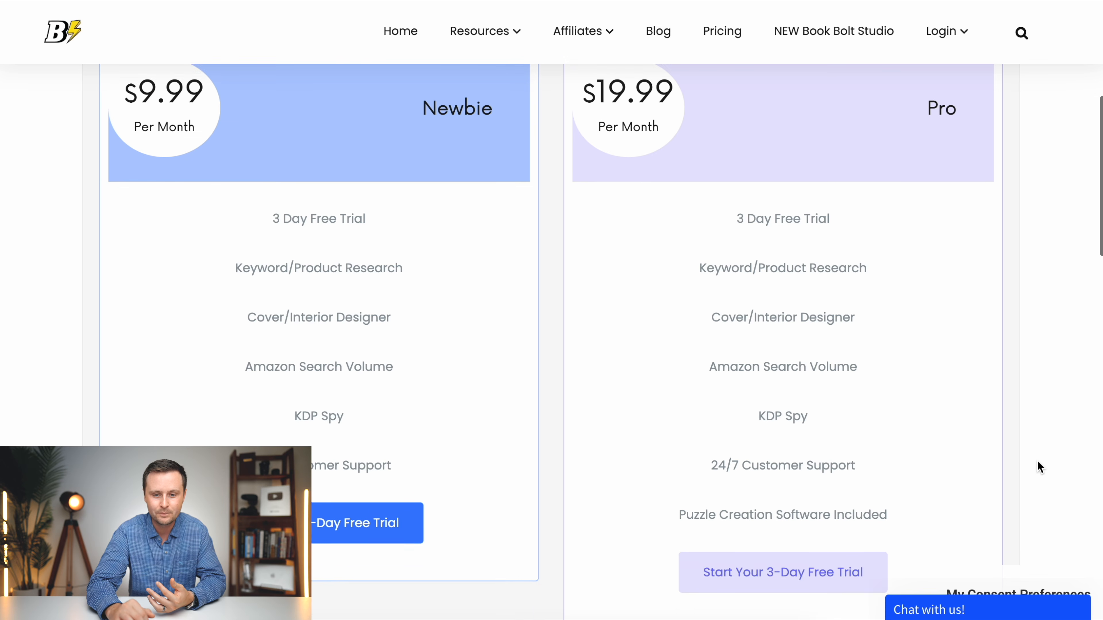
scroll(1038, 460, up, 1)
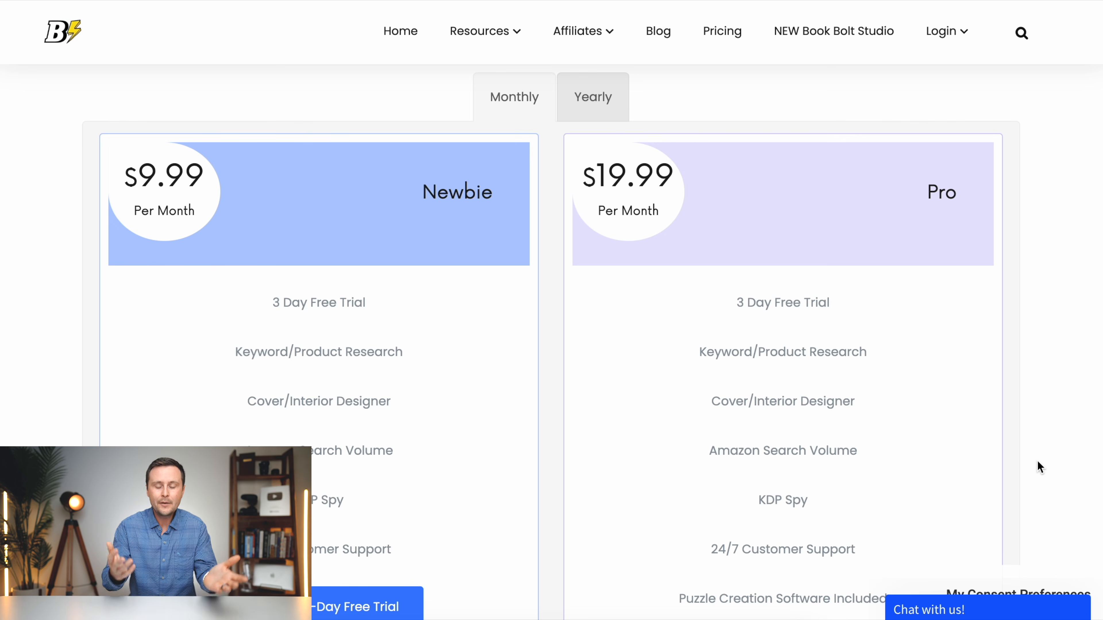
scroll(1038, 460, down, 3)
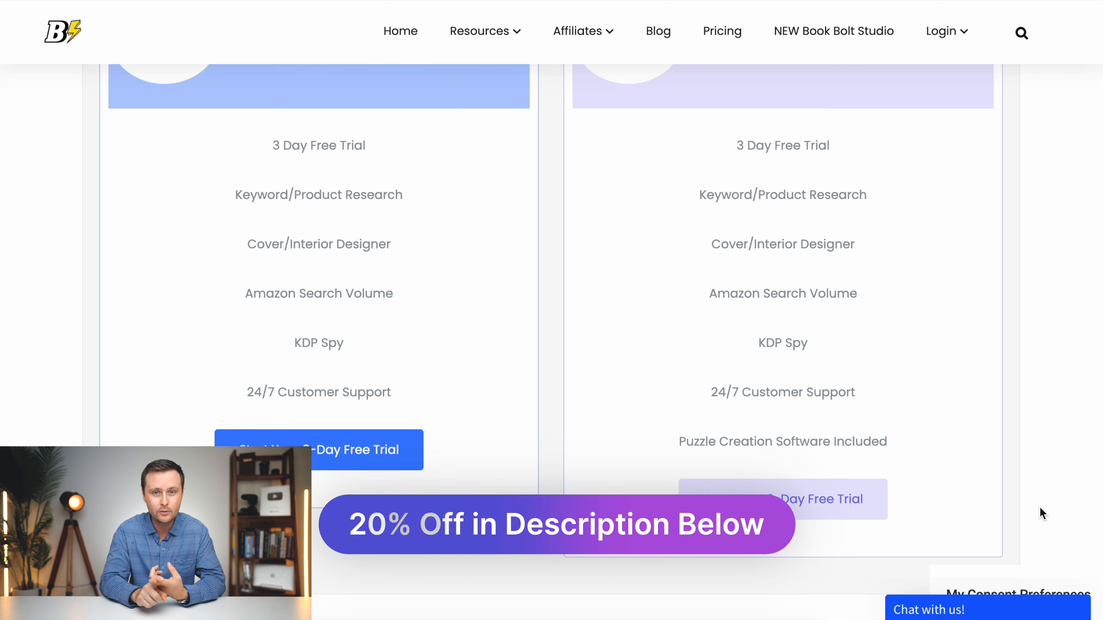
scroll(1041, 511, up, 1)
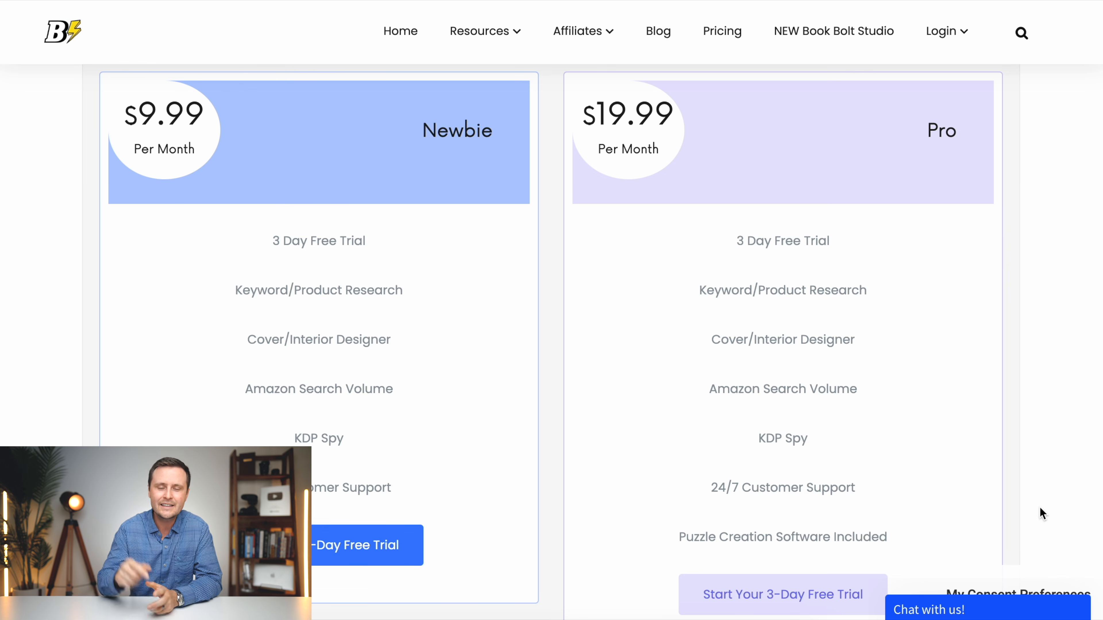
scroll(1040, 507, up, 2)
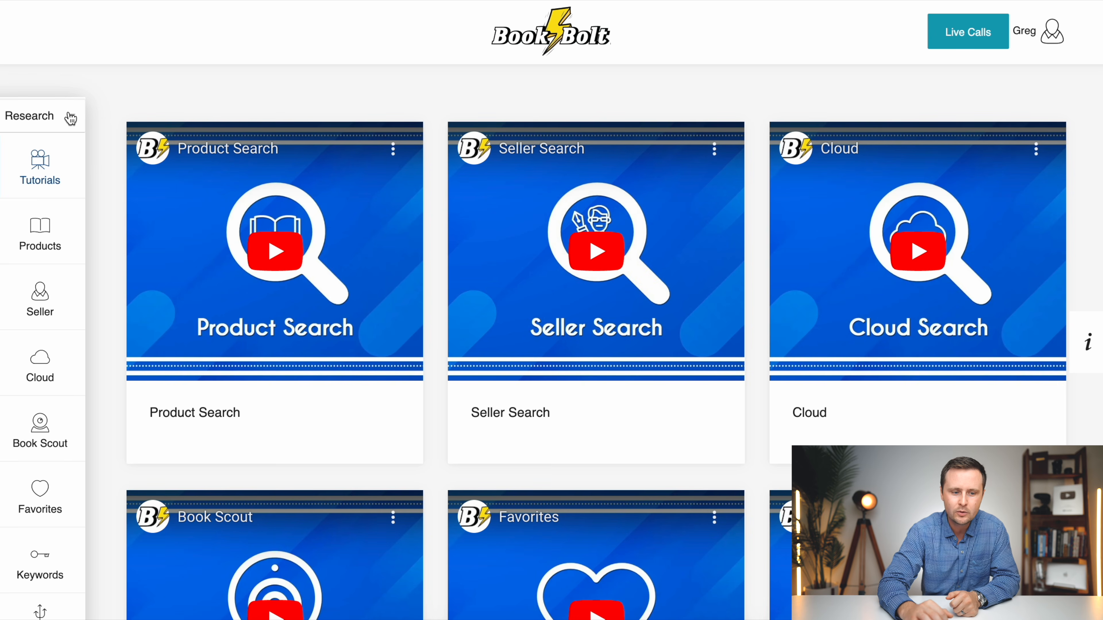
- Switch the Book Bolt dashboard from Research to Create and open the book design studio
click(62, 124)
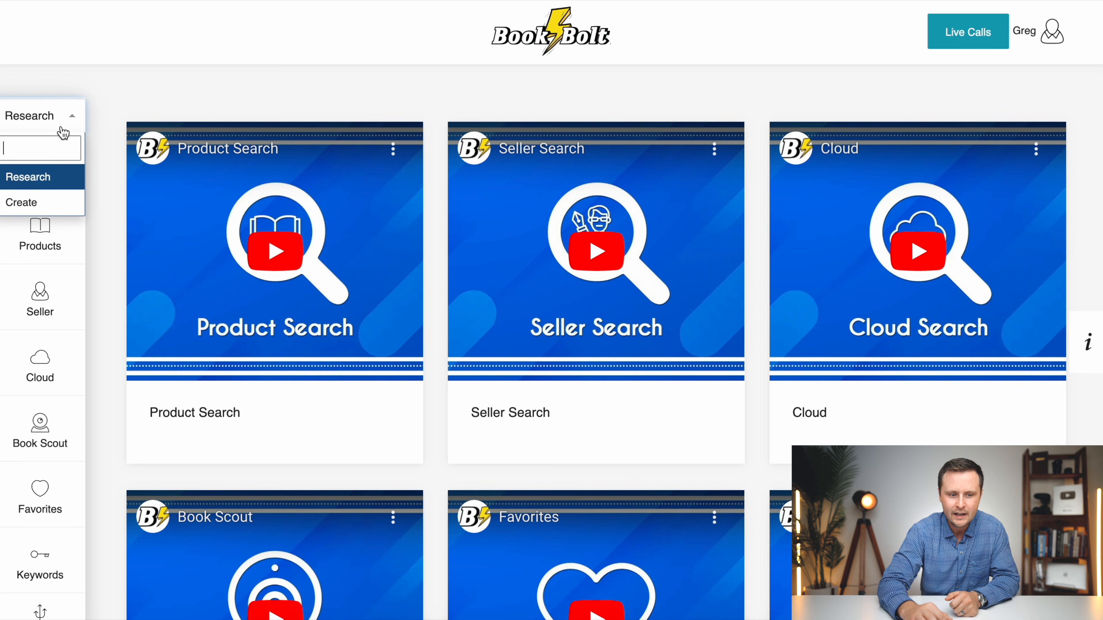
click(28, 203)
click(55, 187)
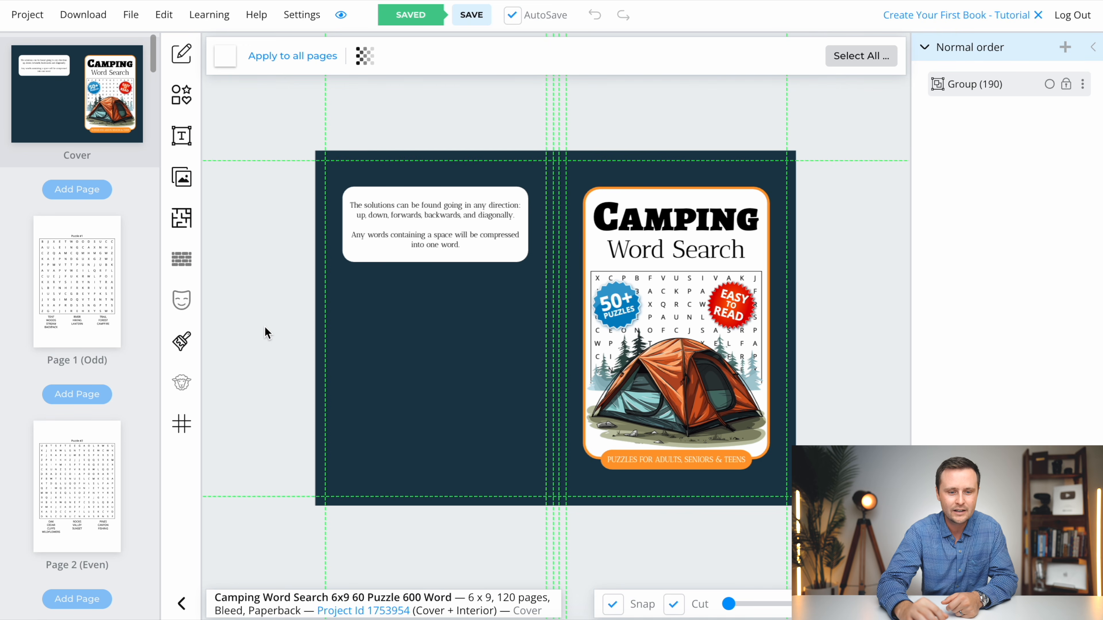
- Start a new paperback cover-and-interior project and name it "TEMPLATE 6x9 Word Search"
click(30, 16)
click(34, 59)
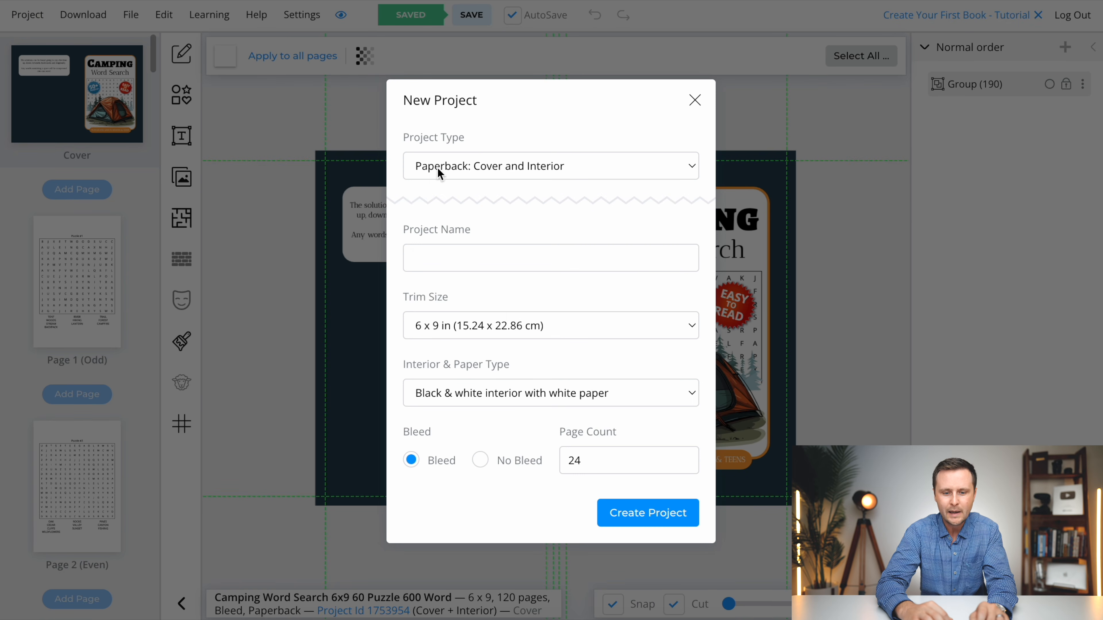
click(471, 259)
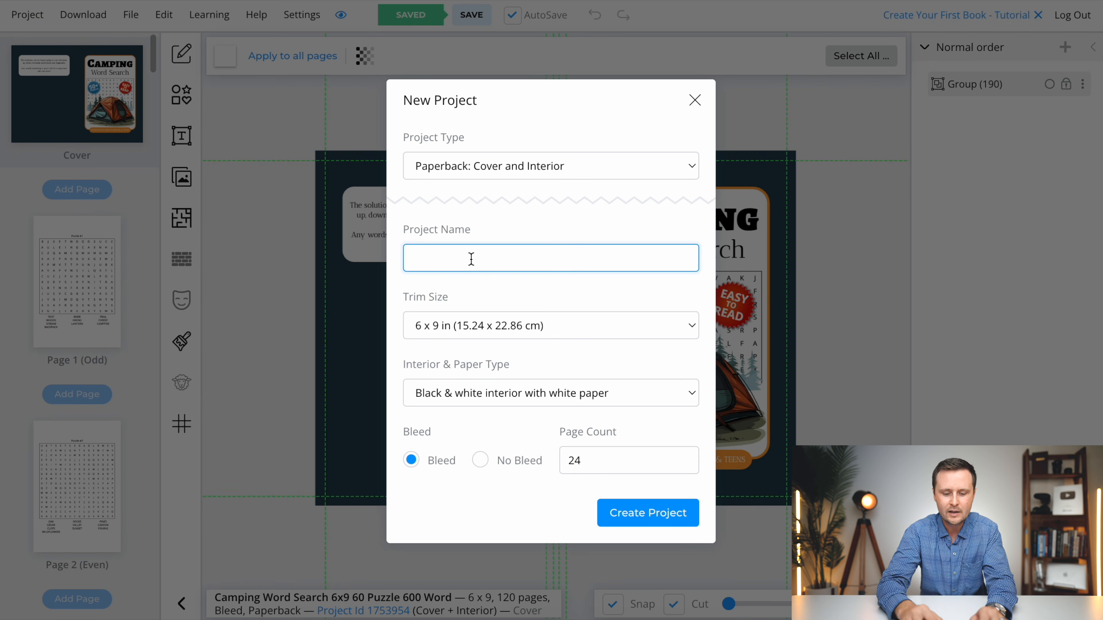
text(TEMPLATE 6x9)
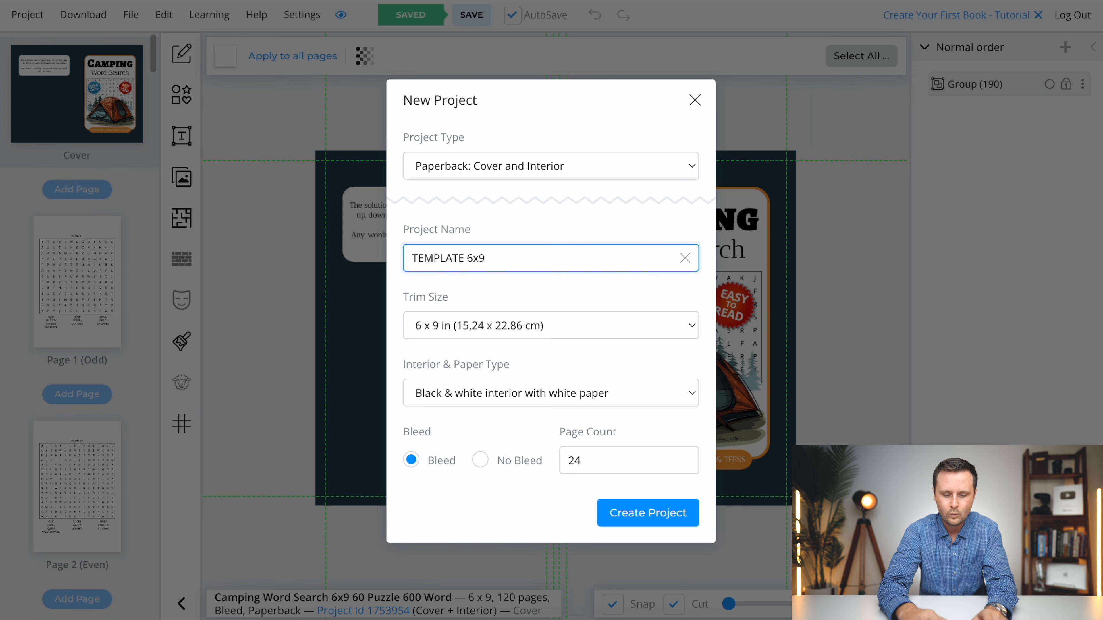
text( Word Search)
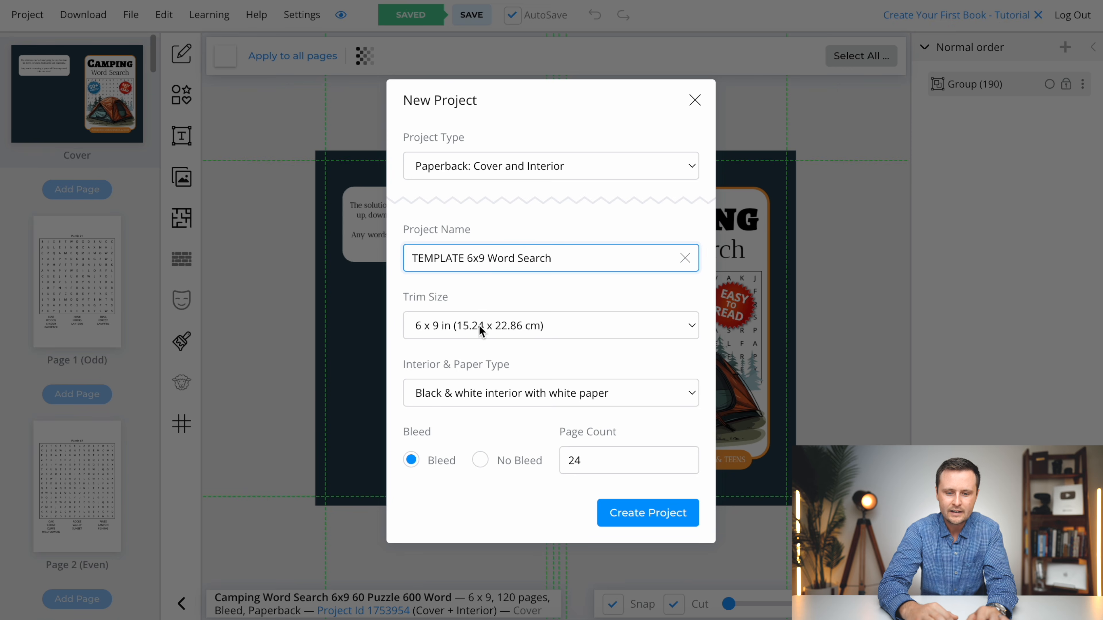
- Choose the 6 x 9 in trim size, set the page count to 110 and create the project
click(444, 329)
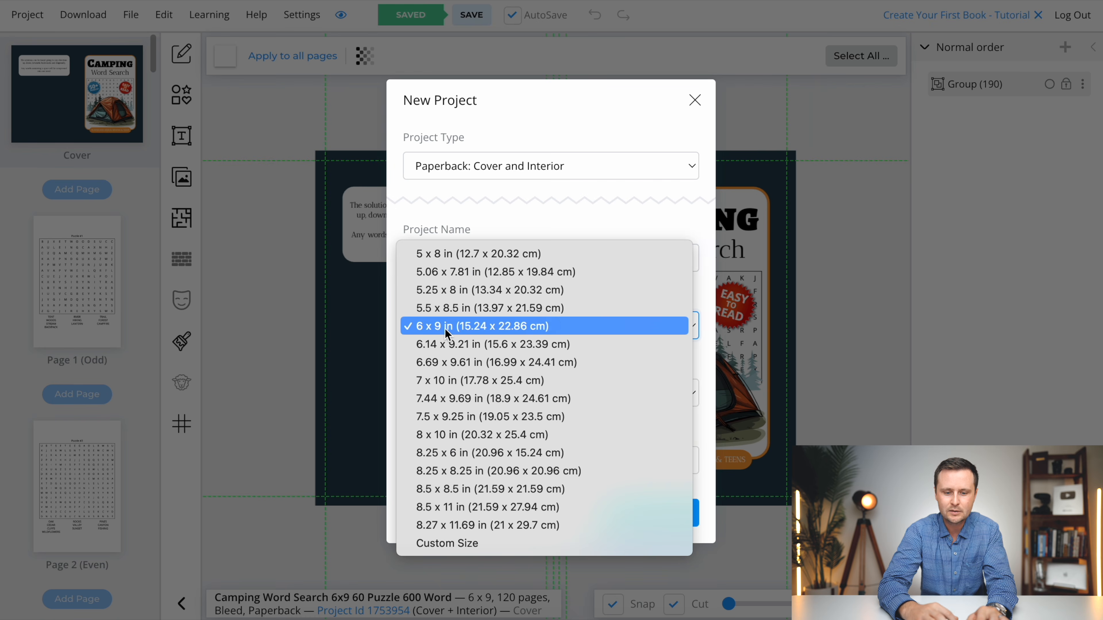
click(425, 330)
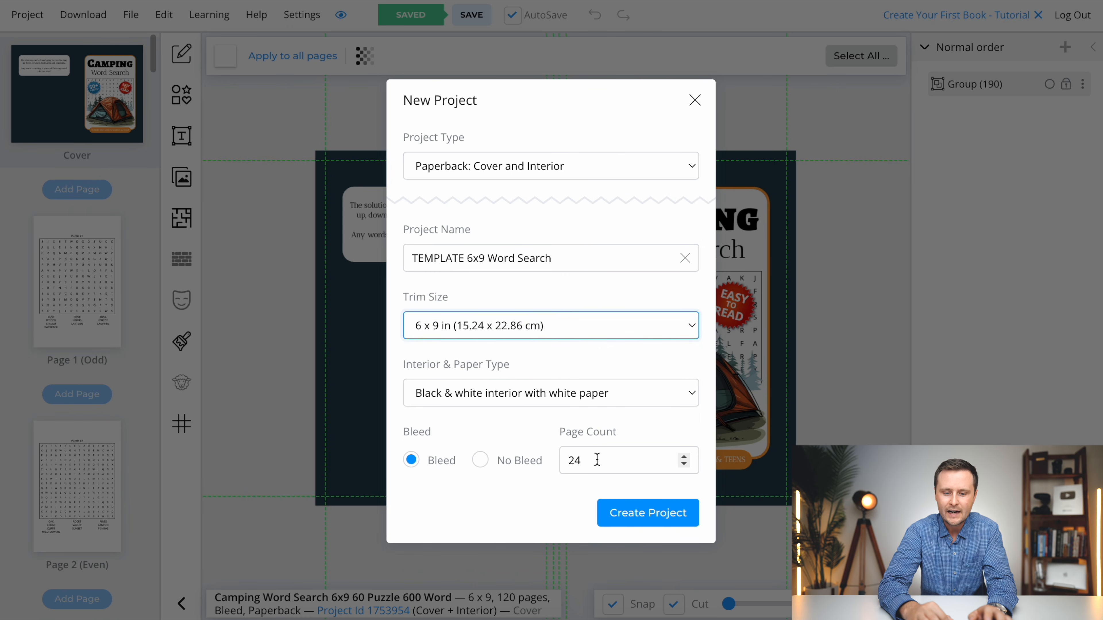
drag(603, 459, 537, 456)
text(110)
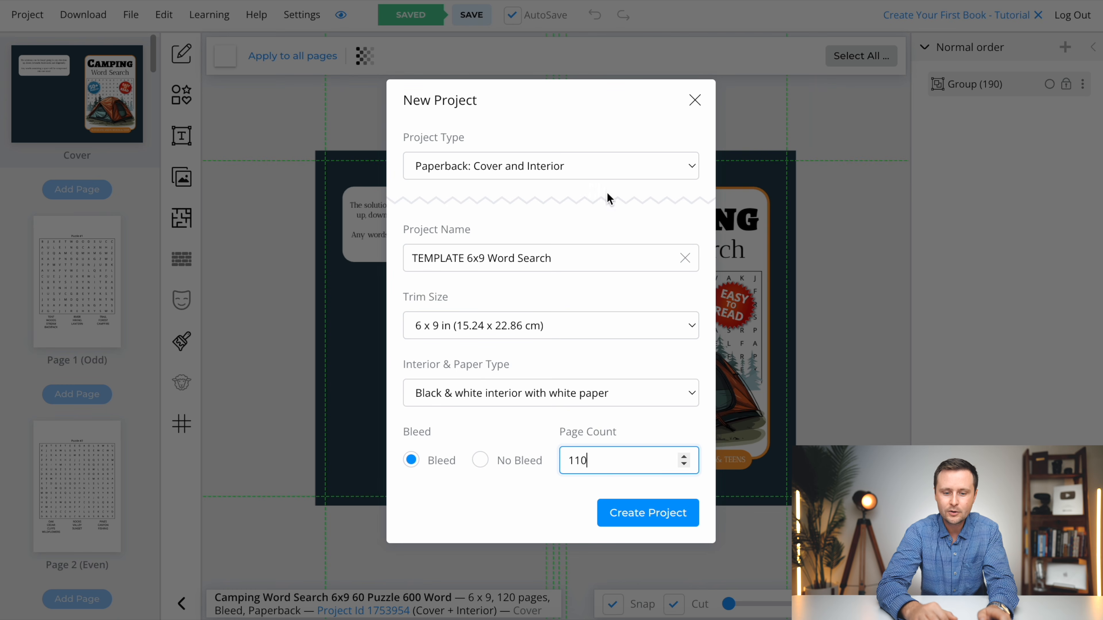
click(665, 517)
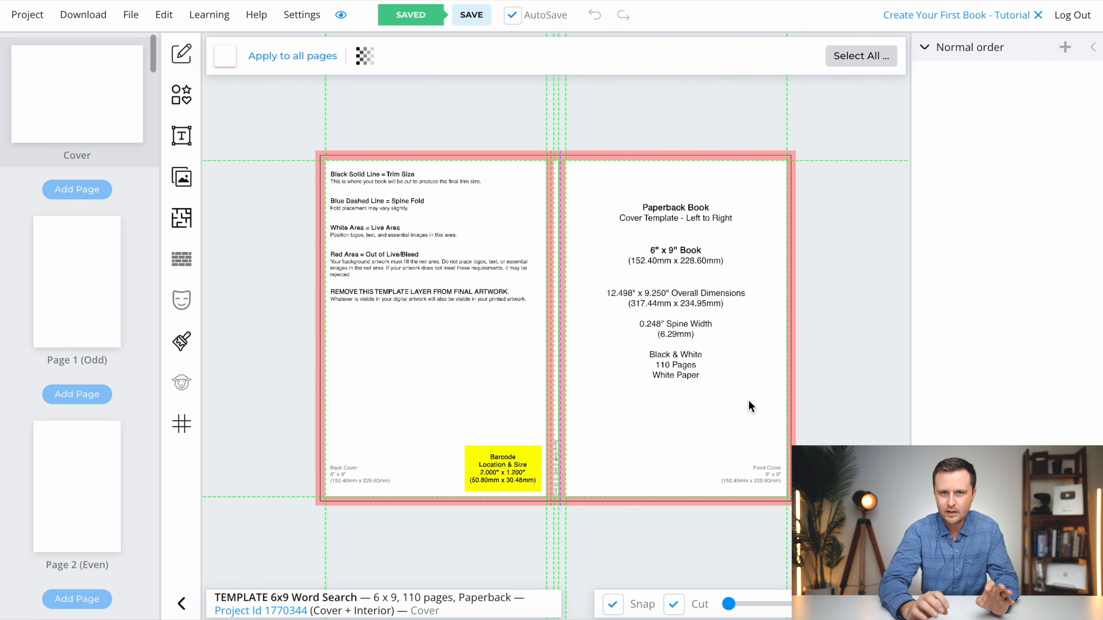
- Examine the spine area and its fold lines on the cover template up close
scroll(720, 264, up, 1)
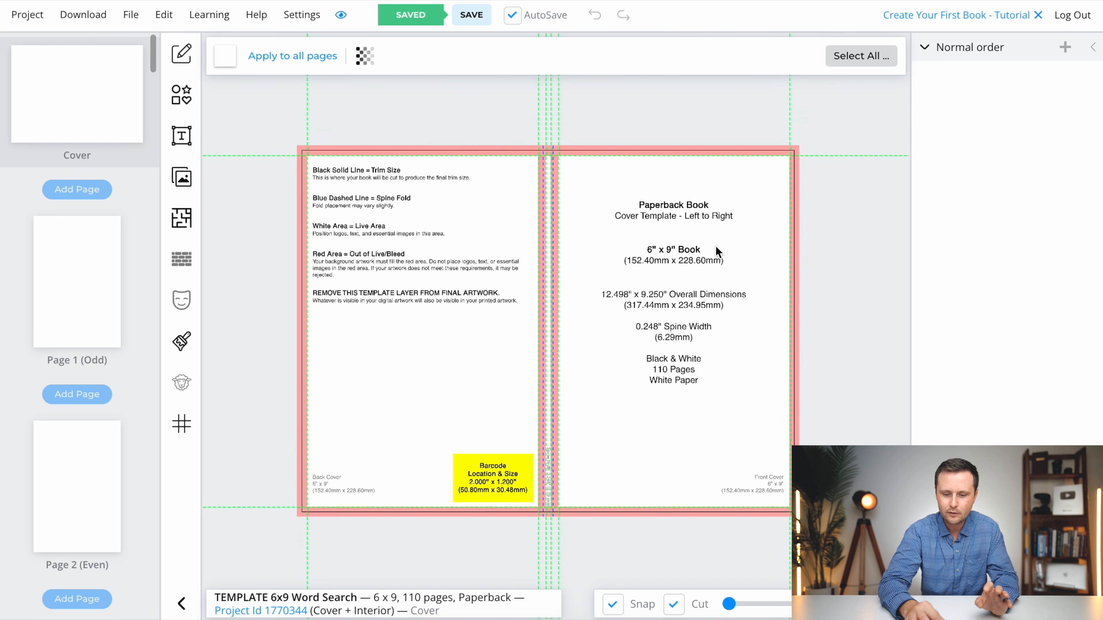
scroll(707, 207, up, 1)
drag(729, 607, 738, 607)
scroll(266, 306, up, 3)
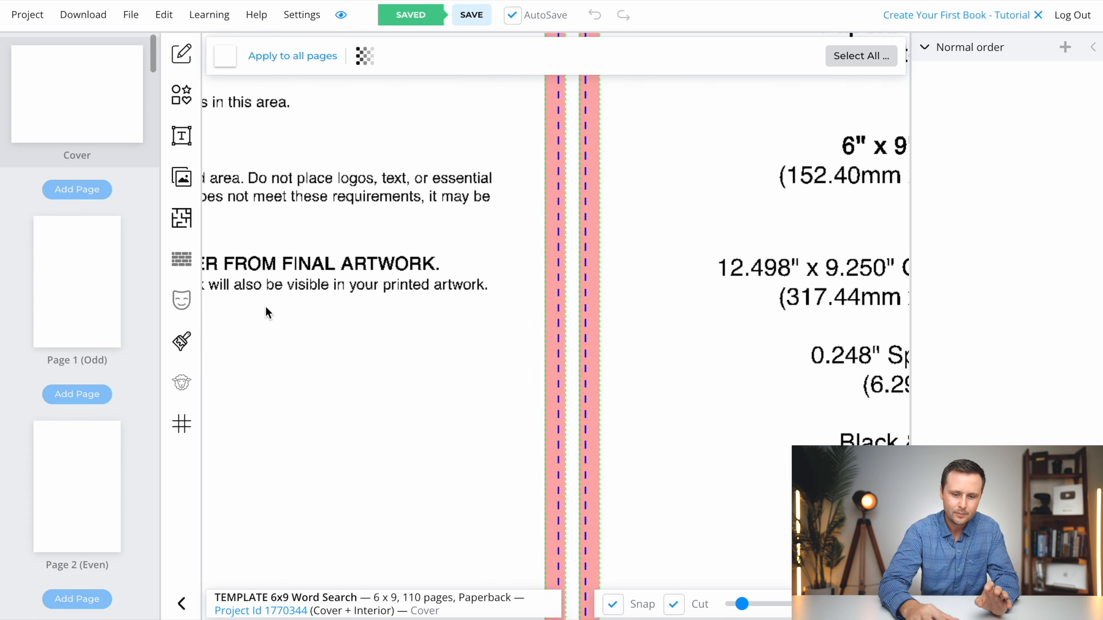
- Compare the cover template's barcode area with the back cover of the Christmas word search book on Amazon, and re-examine the spine
click(888, 605)
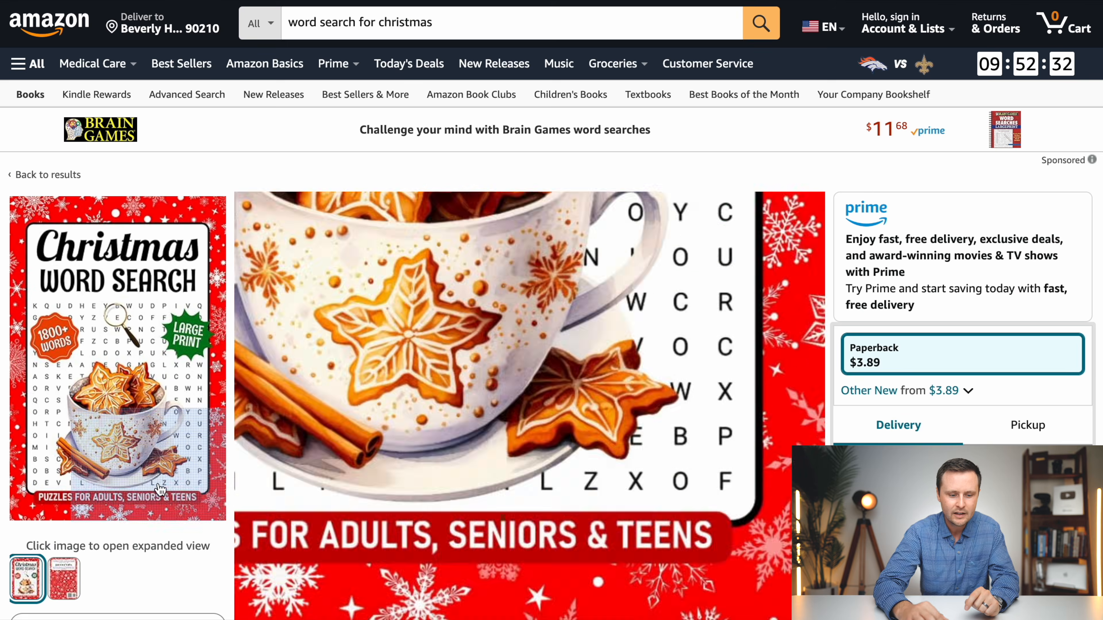
mouse_move(69, 590)
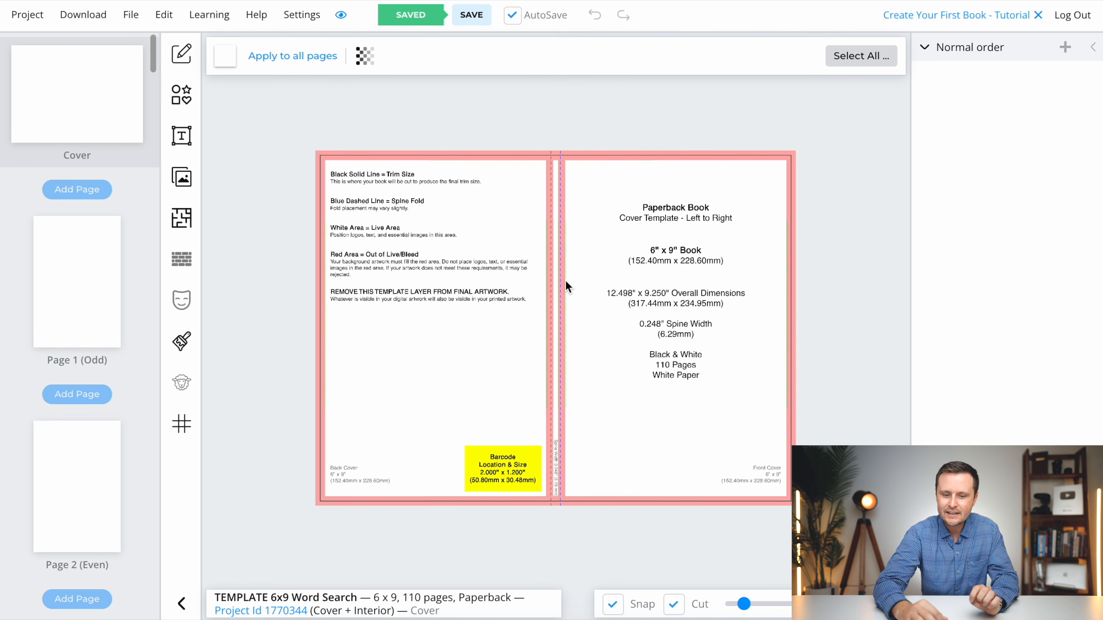
scroll(565, 280, up, 5)
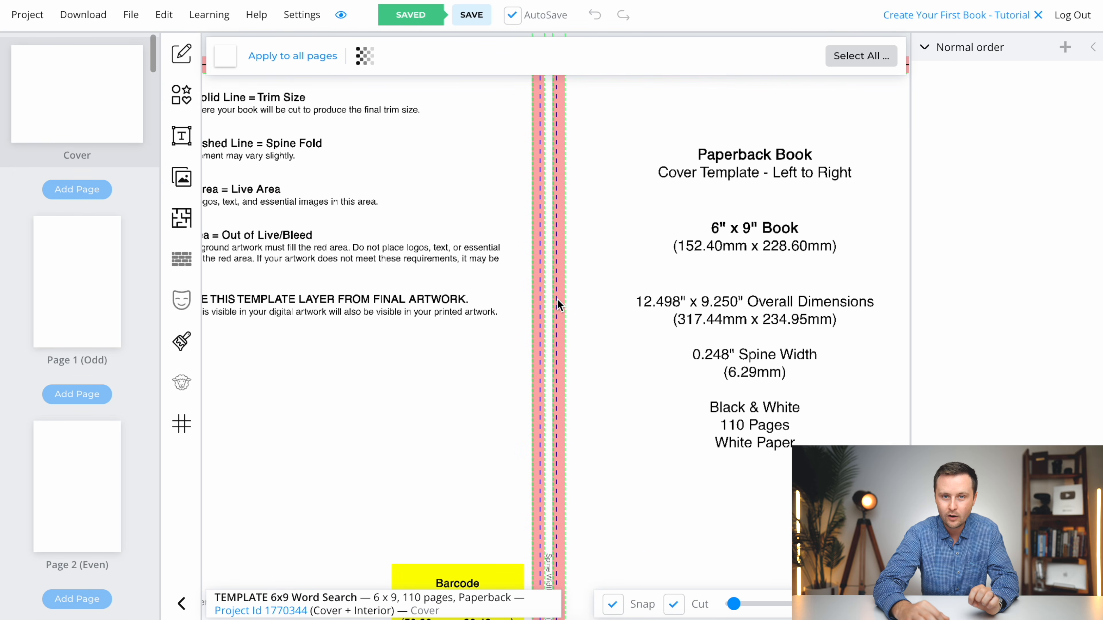
scroll(557, 300, down, 5)
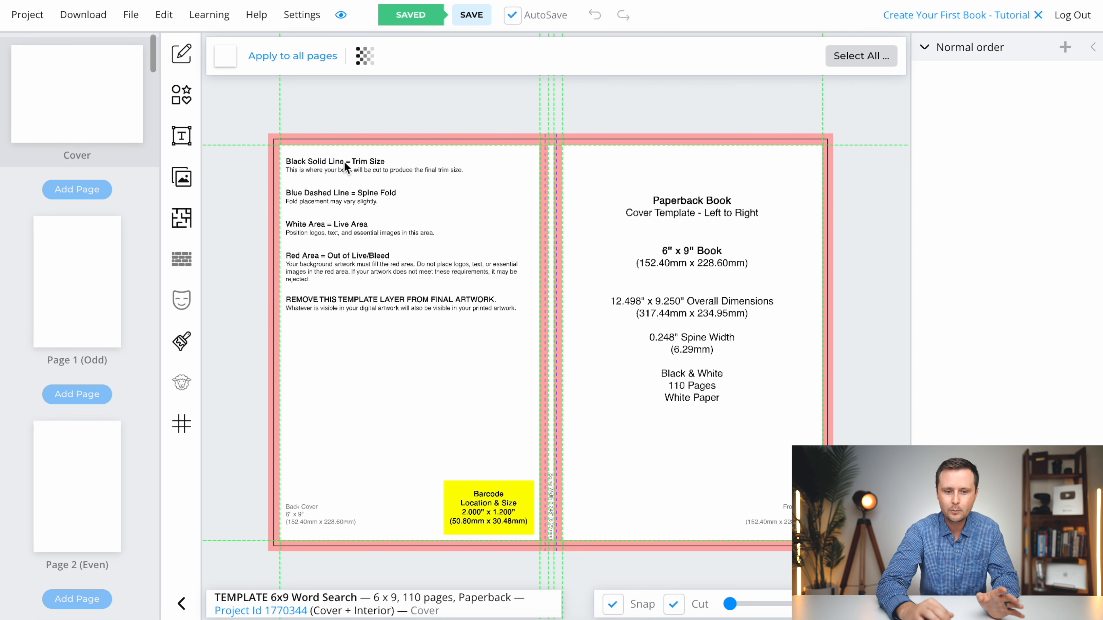
- Hide the cover template overlay so only the guide lines remain on the blank cover
click(365, 56)
click(360, 173)
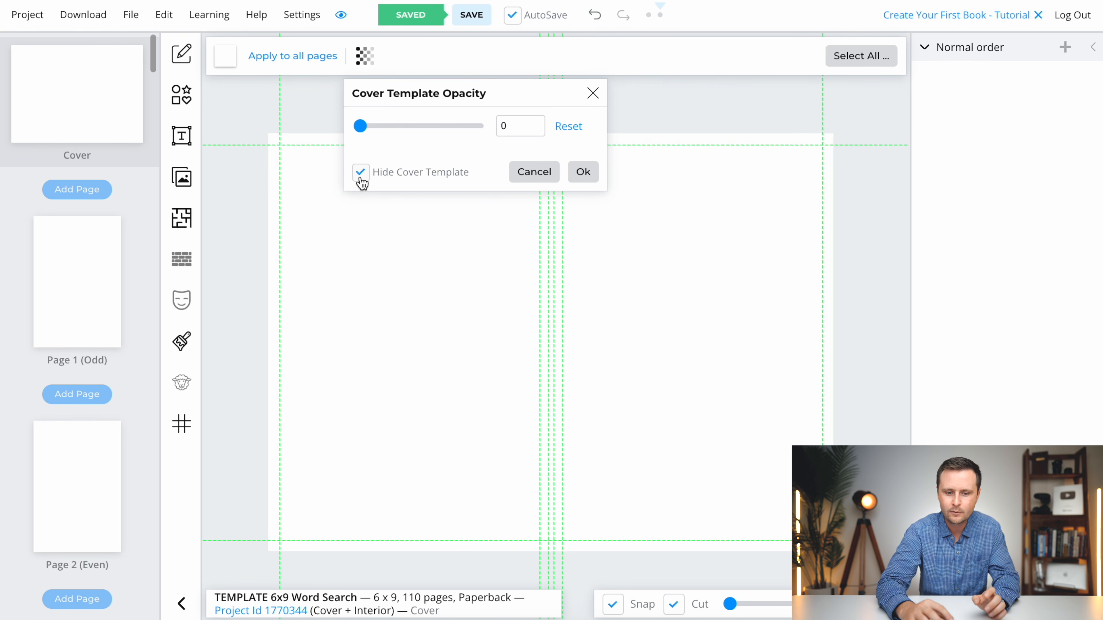
click(583, 173)
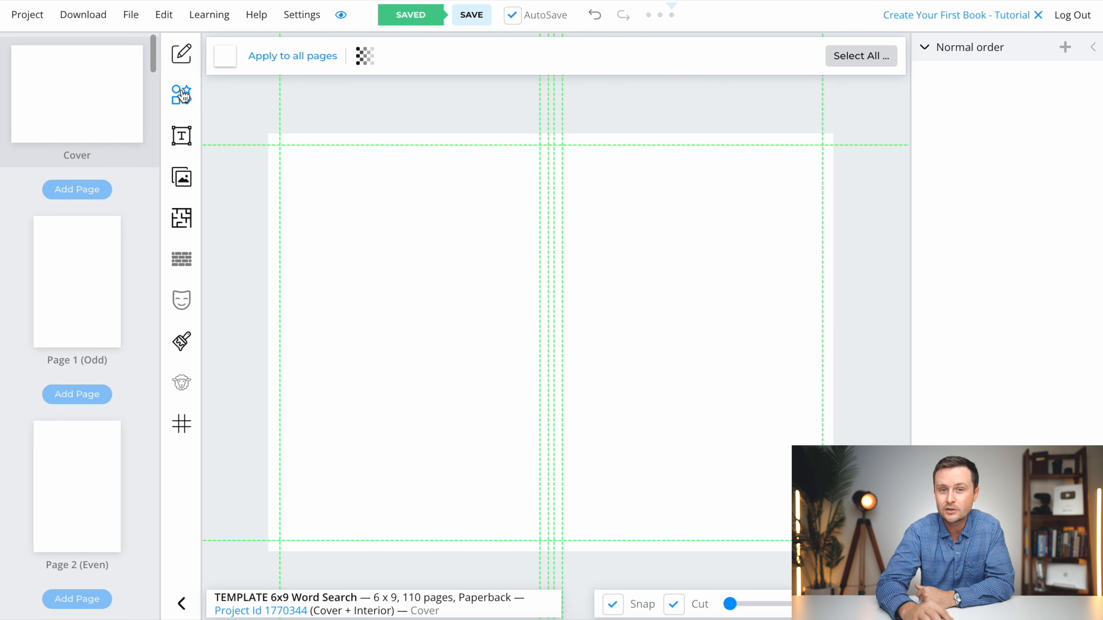
- Add a rectangle shape and enlarge it past the cover's edges so it fills the whole front, spine and back
click(185, 101)
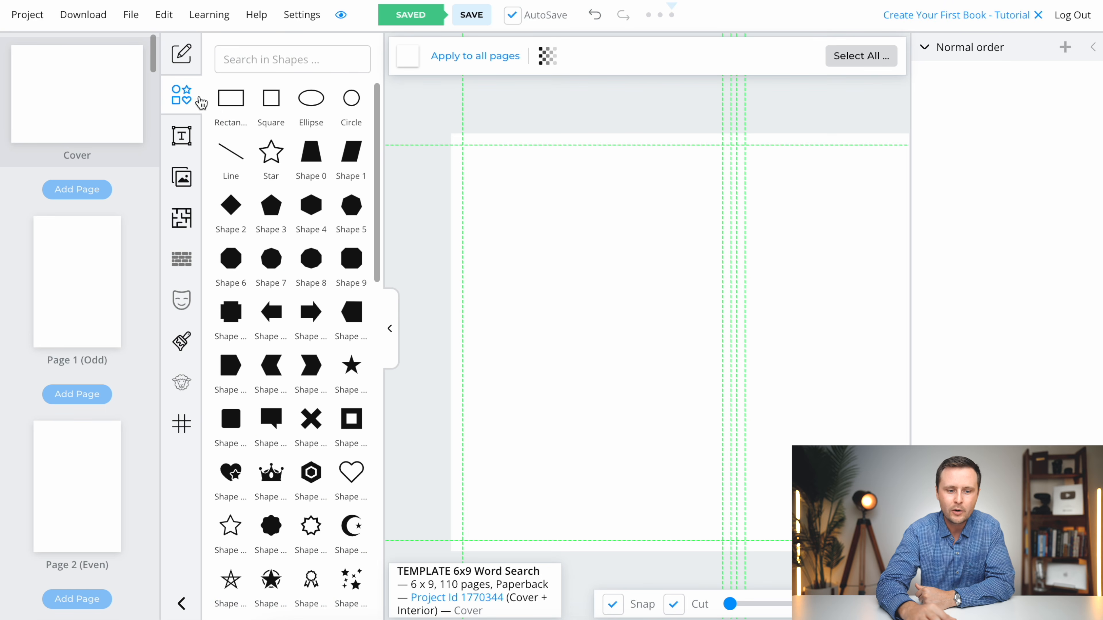
click(232, 105)
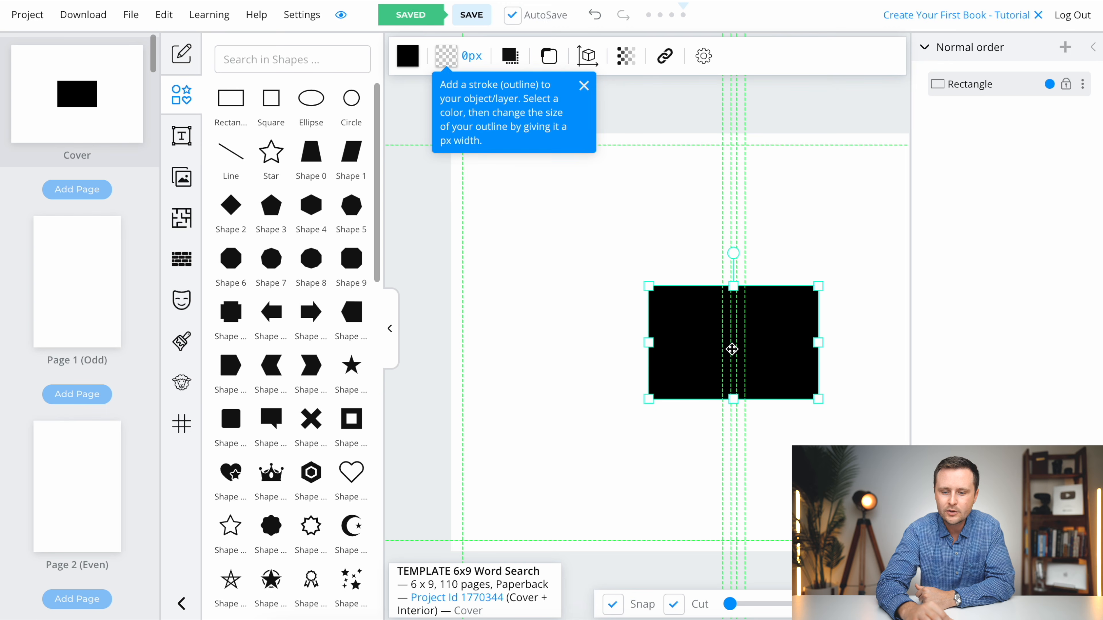
mouse_move(714, 347)
mouse_down()
mouse_move(584, 209)
mouse_move(551, 227)
mouse_up()
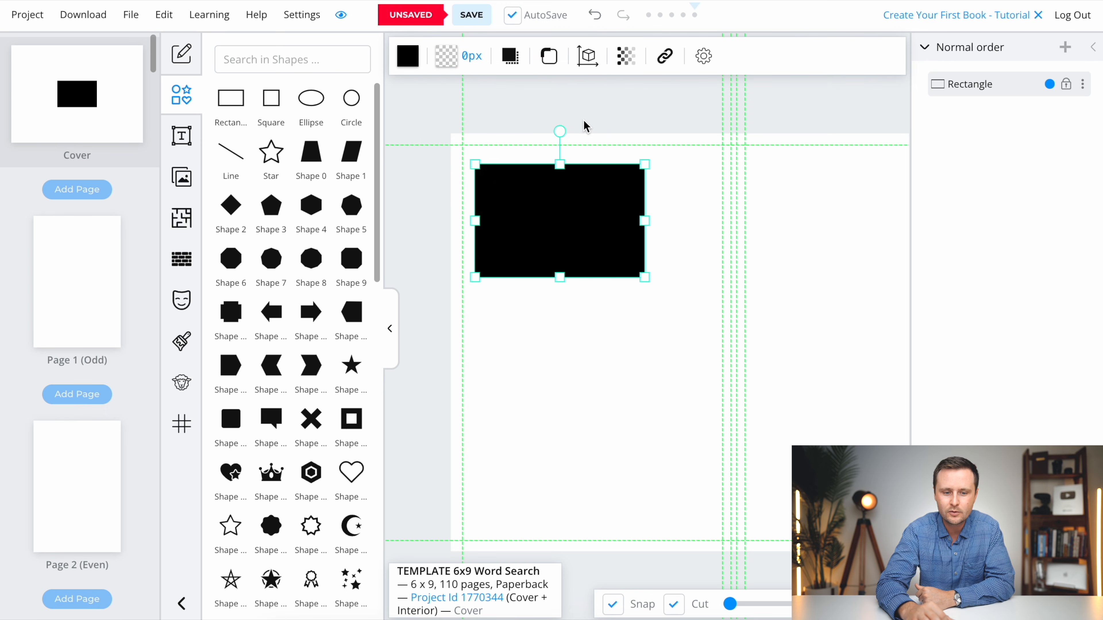
scroll(499, 303, down, 5)
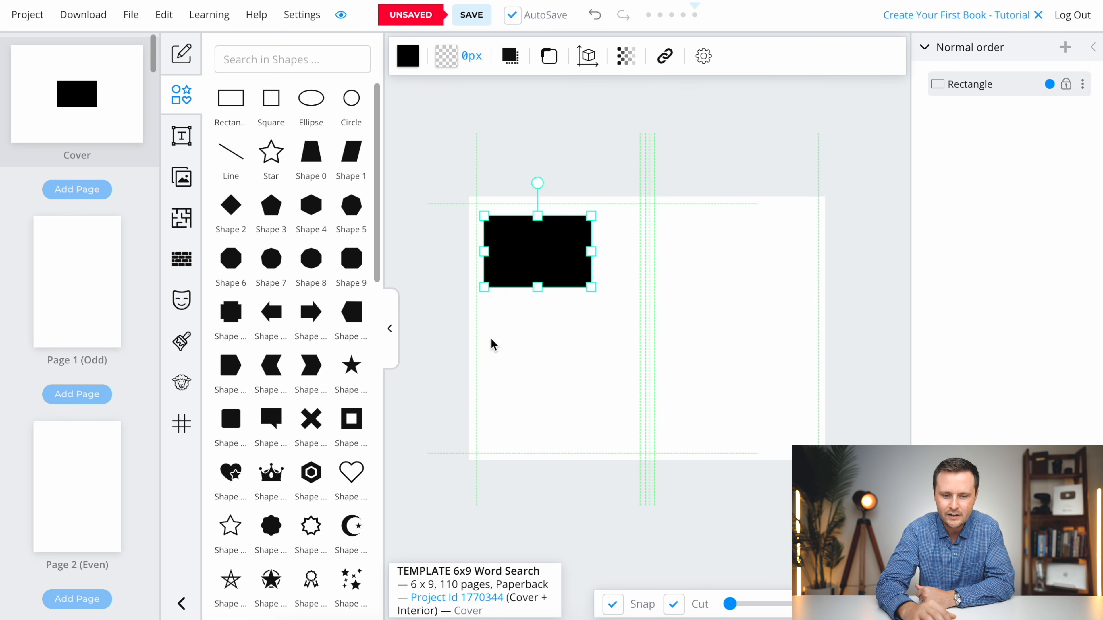
drag(537, 257, 513, 227)
drag(569, 257, 786, 538)
drag(807, 409, 773, 402)
drag(870, 172, 916, 119)
drag(855, 227, 820, 251)
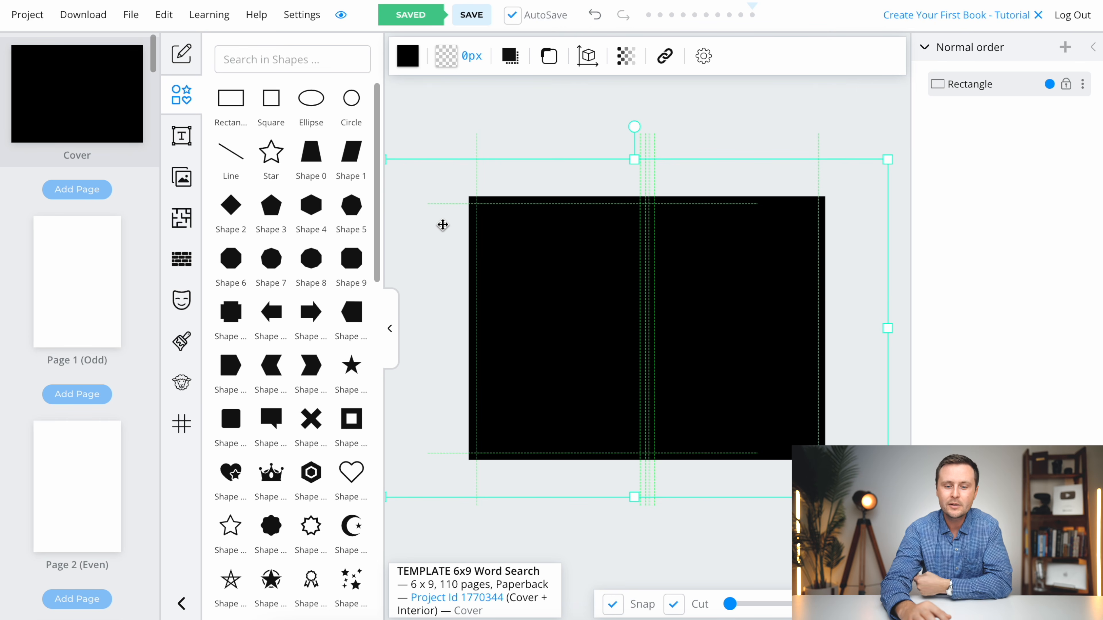
- Set the background rectangle's fill to the dark green #117A30
click(411, 60)
drag(457, 384, 509, 387)
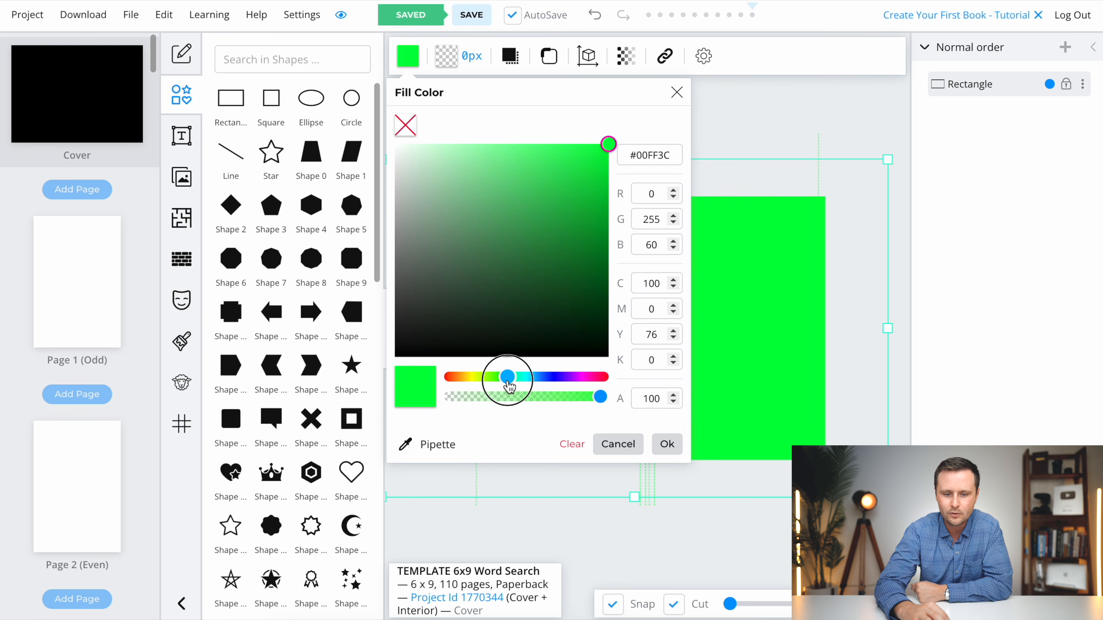
drag(608, 144, 577, 255)
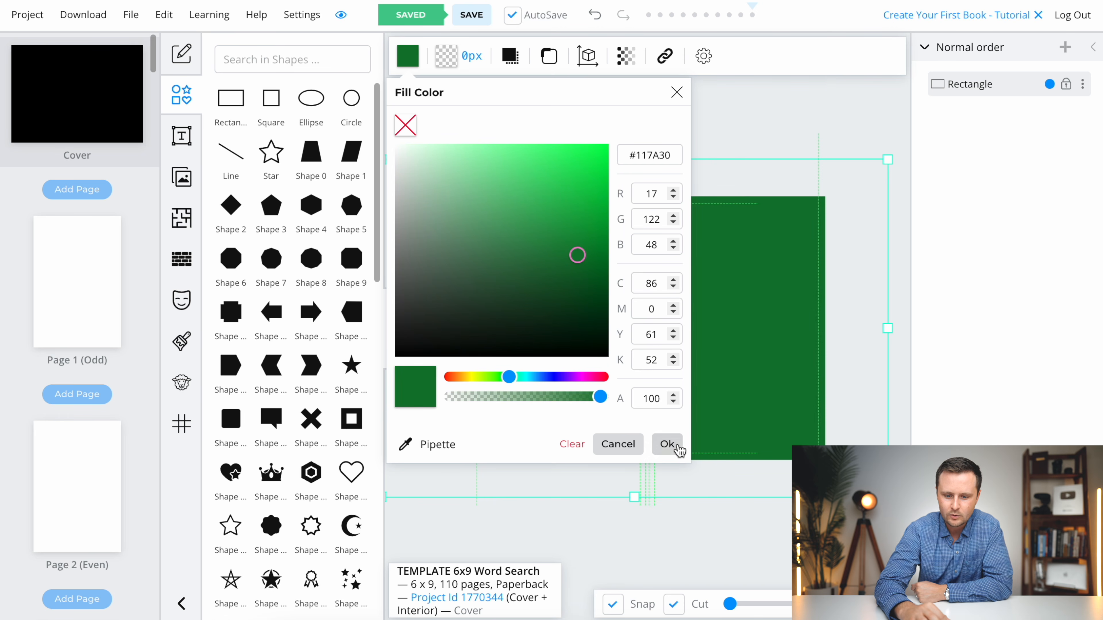
click(668, 444)
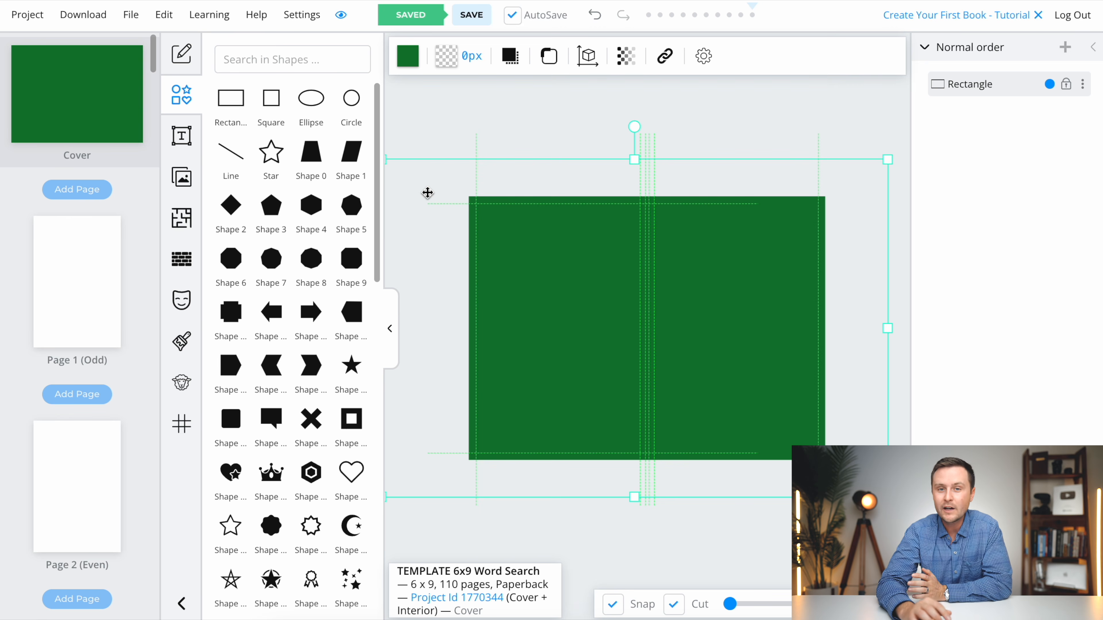
- Add a second, black rectangle near the top of the front cover and round its corners with a 0.6 in border radius
click(229, 99)
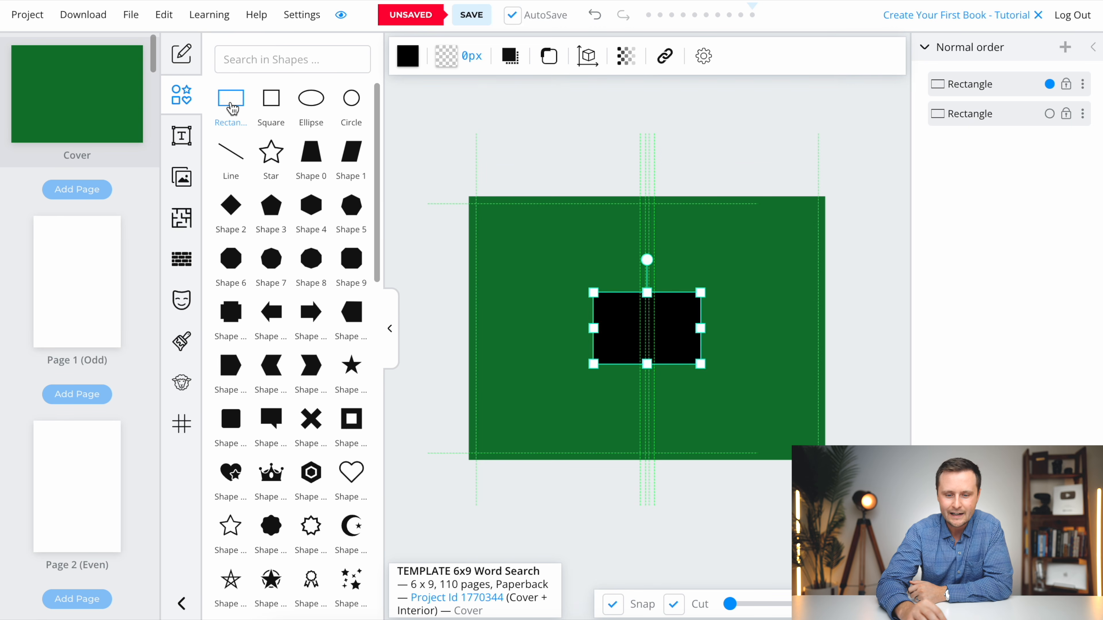
drag(641, 335, 734, 262)
click(548, 56)
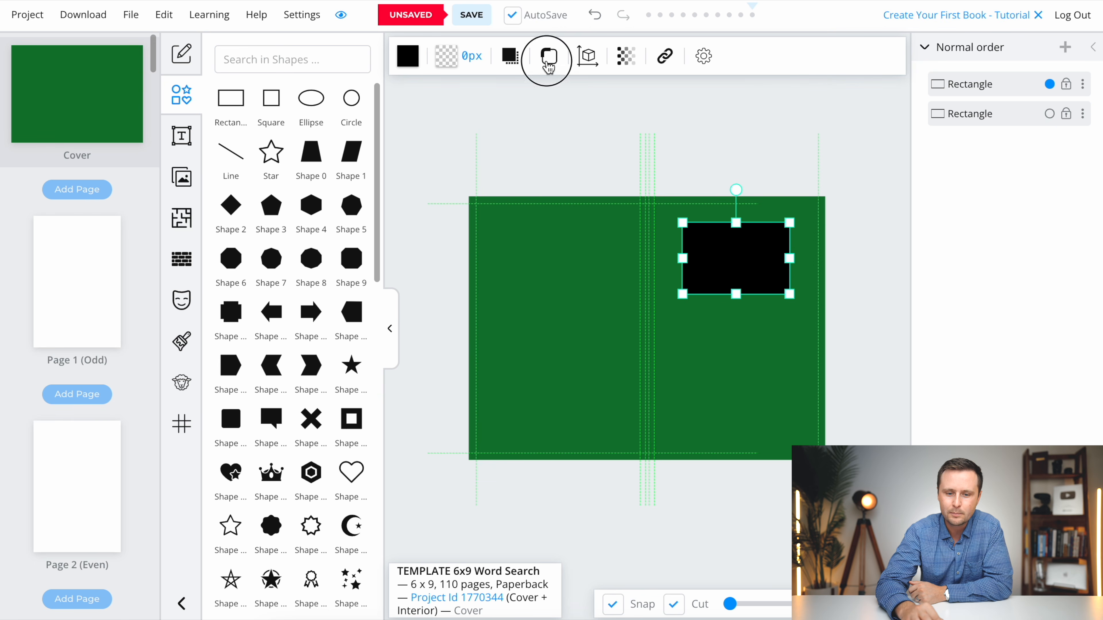
drag(547, 156, 581, 155)
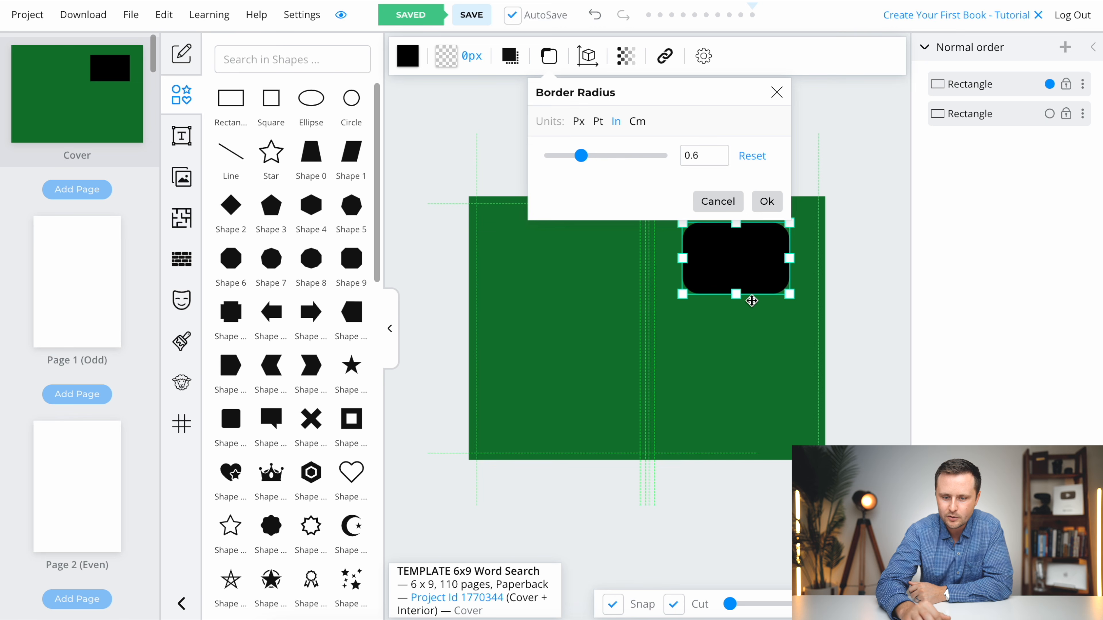
click(766, 202)
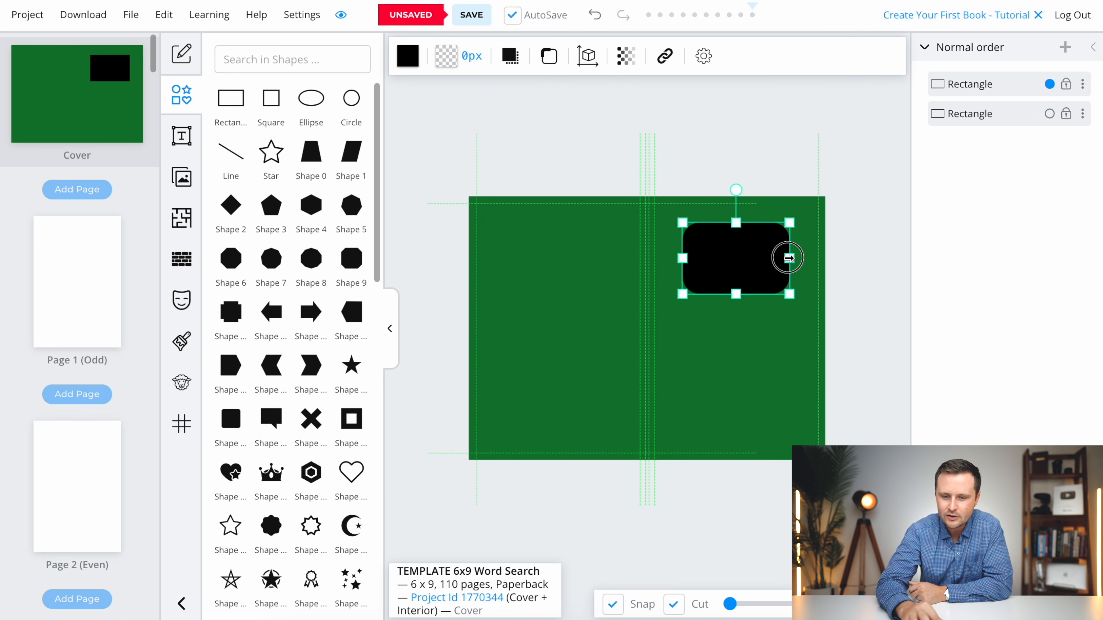
- Widen the rounded black rectangle on both sides to nearly span the front cover and nudge it into centre
drag(789, 258, 803, 258)
drag(683, 258, 665, 257)
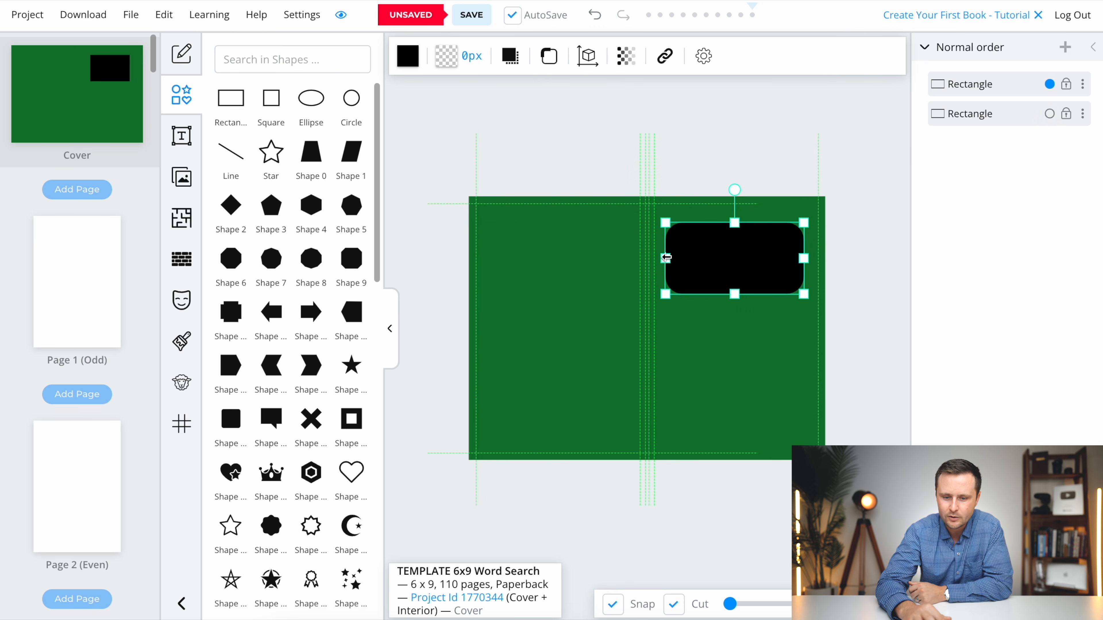
mouse_move(740, 257)
mouse_down()
mouse_move(728, 256)
mouse_move(738, 253)
mouse_up()
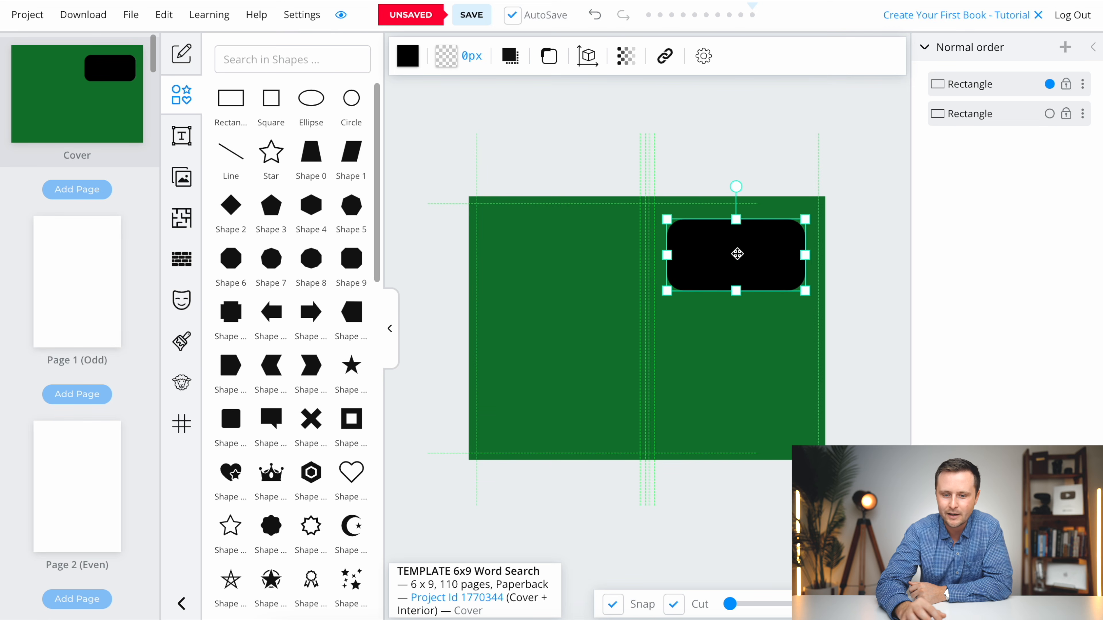
- Add a heading, colour its text white, and fit it at about 229 px in the upper half of the black rectangle
click(182, 138)
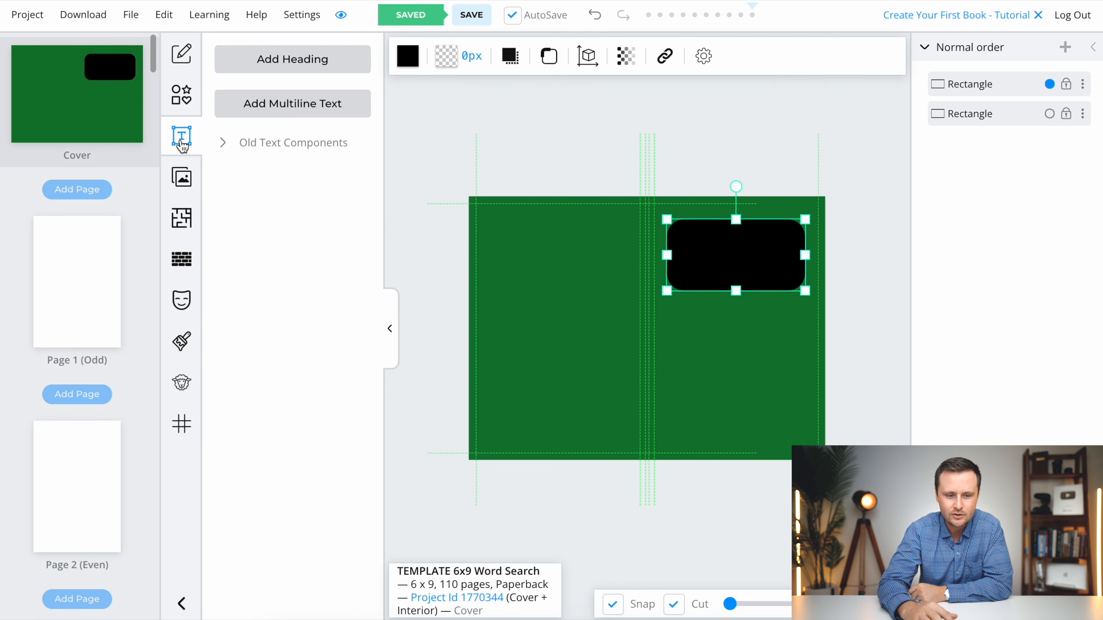
click(287, 70)
click(485, 56)
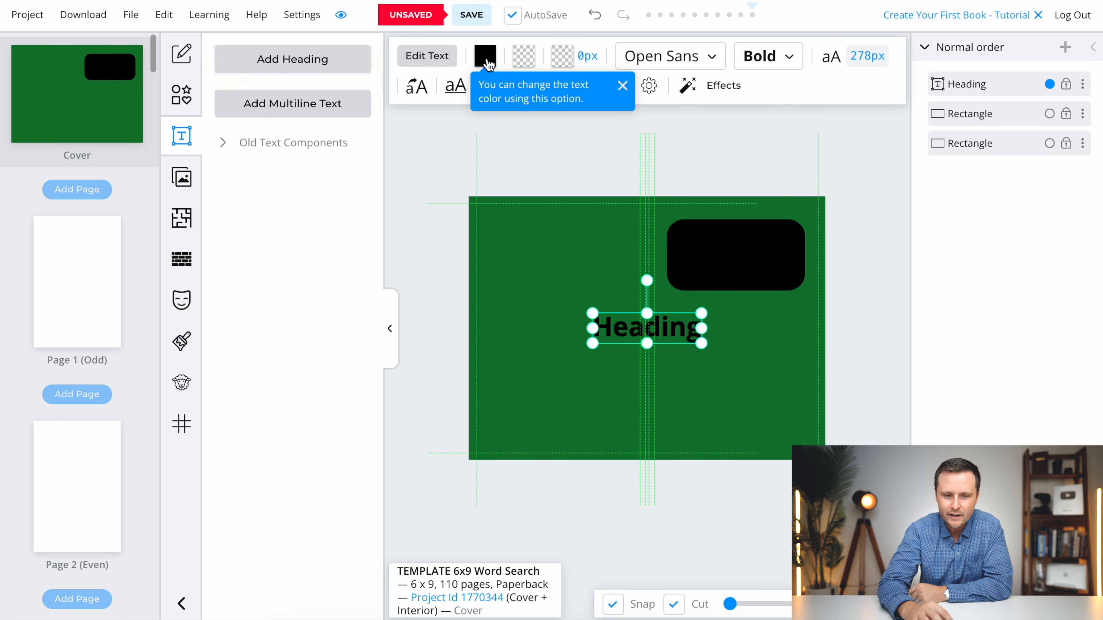
drag(472, 359, 443, 131)
click(744, 444)
drag(619, 322, 710, 243)
drag(792, 261, 744, 243)
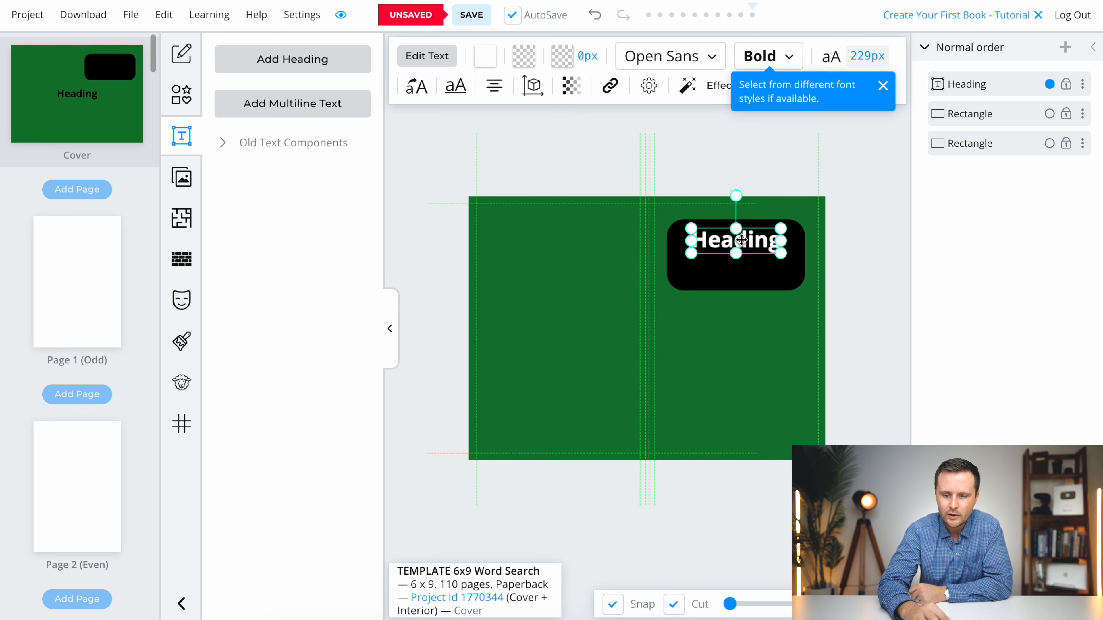
- Replace the heading's placeholder text with "Christmas"
double_click(742, 241)
text(Christmas)
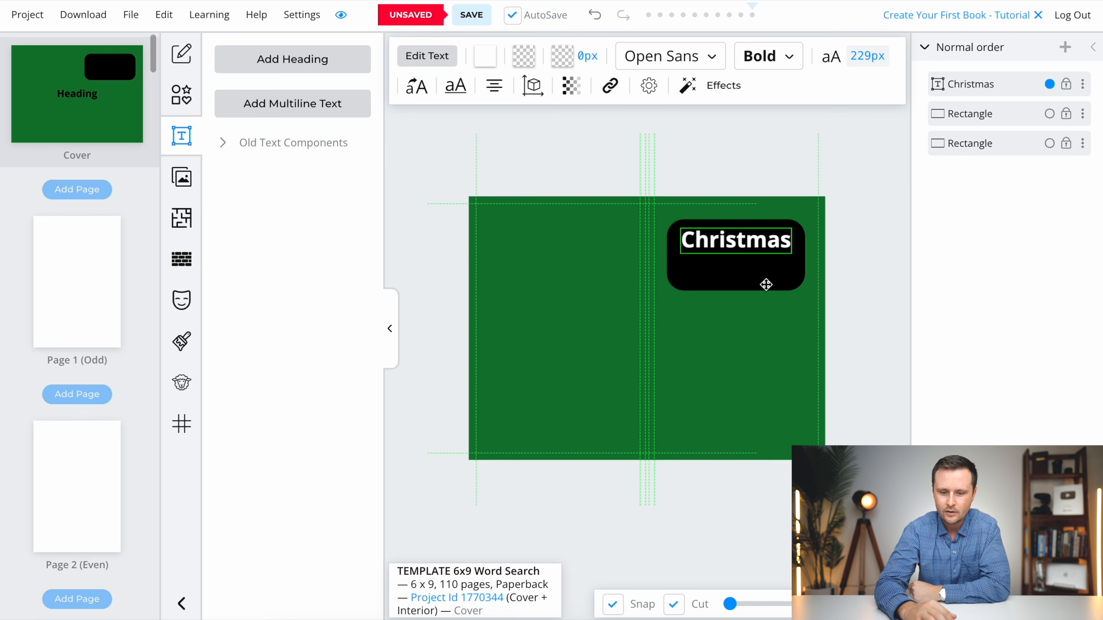
click(751, 298)
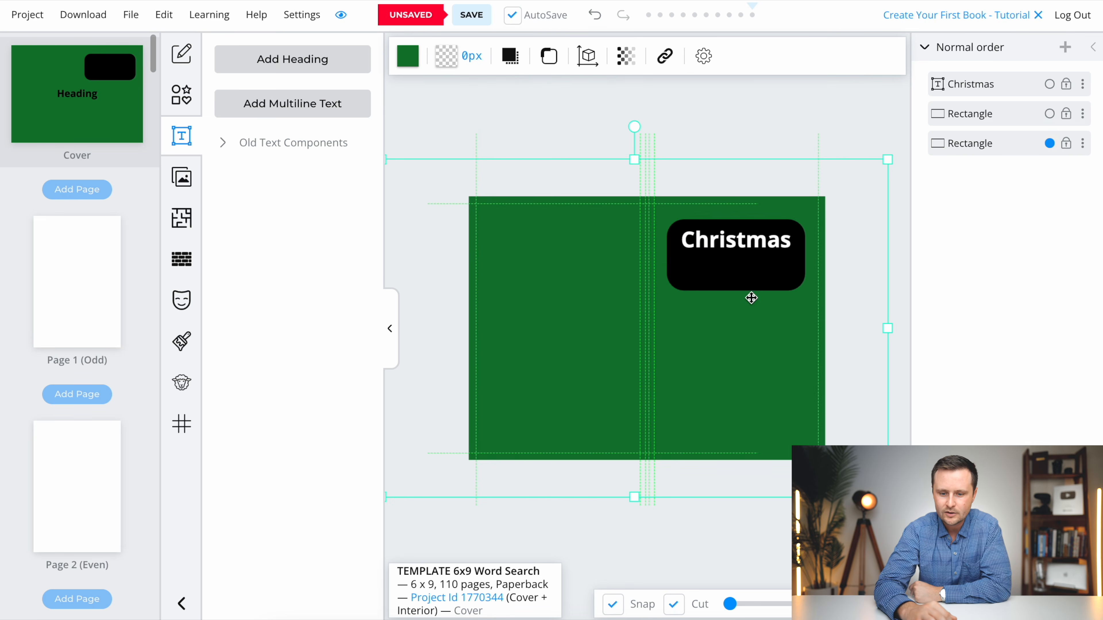
- Duplicate the "Christmas" heading, place the copy directly below it and change its text to "Word Search"
click(729, 237)
right_click(718, 243)
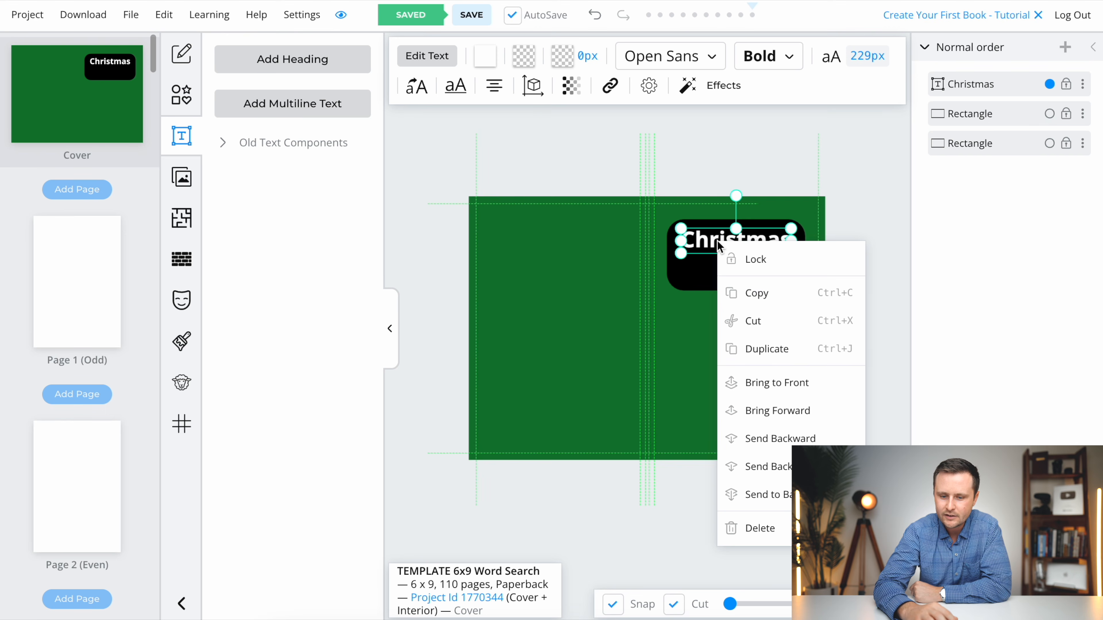
click(758, 348)
drag(716, 241, 727, 266)
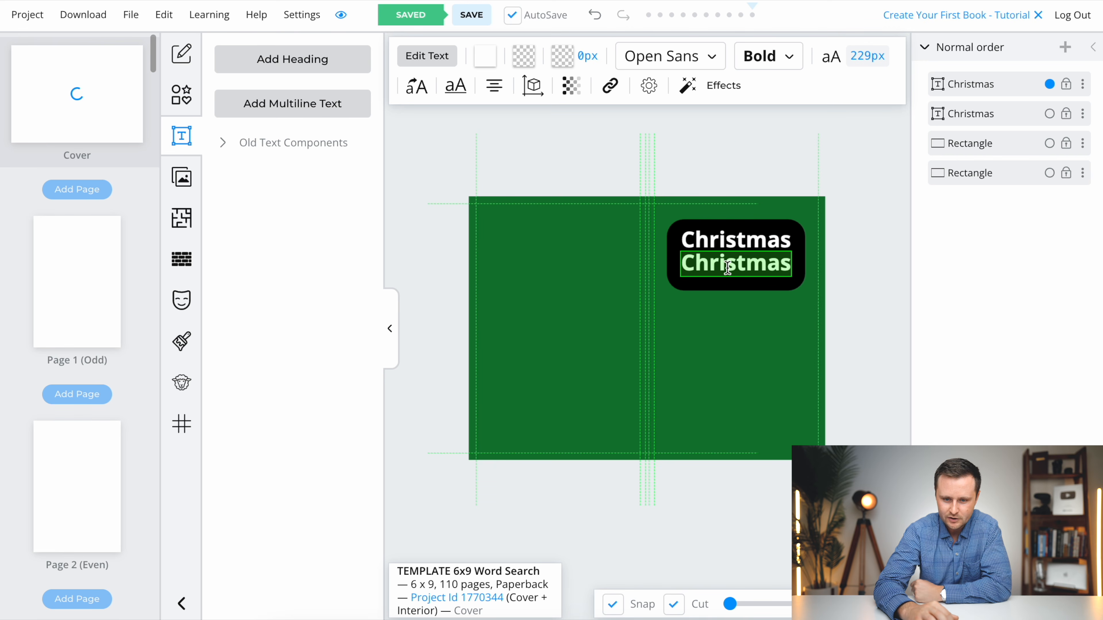
text(Word Sea)
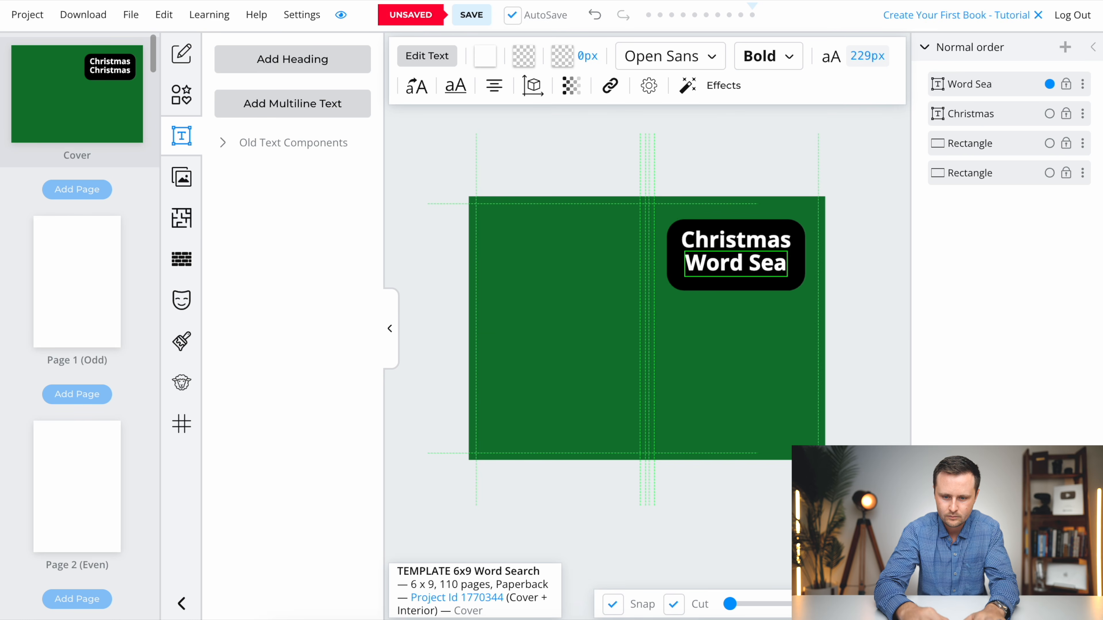
text(rch)
- Shrink the "Word Search" line to about 196 px and shift both title lines slightly down within the black rectangle
click(754, 266)
click(751, 265)
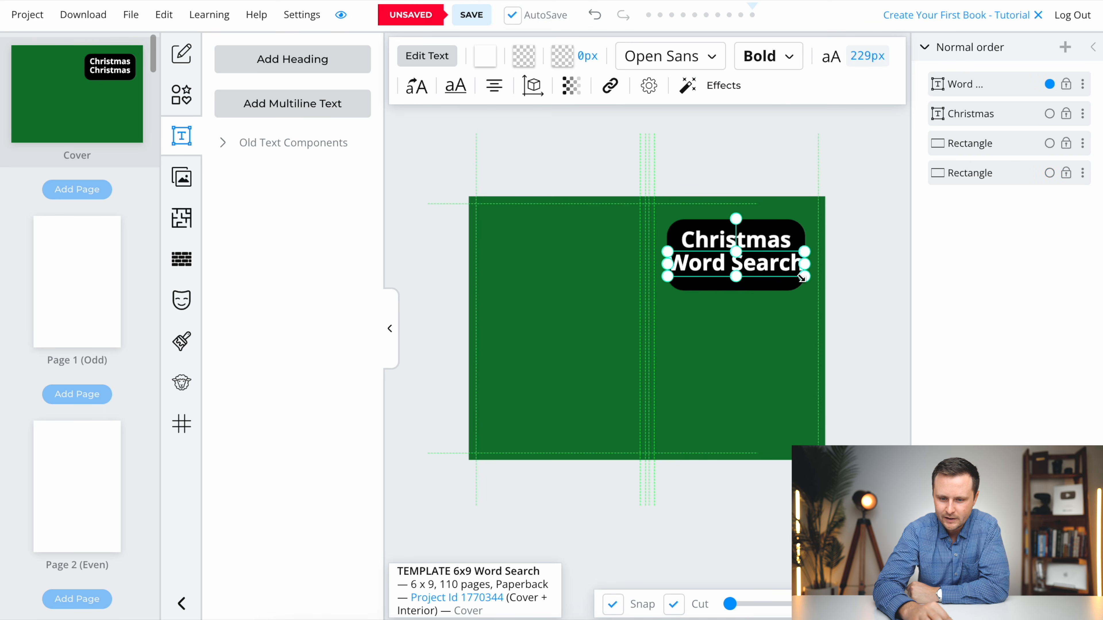
drag(795, 276, 770, 276)
click(733, 298)
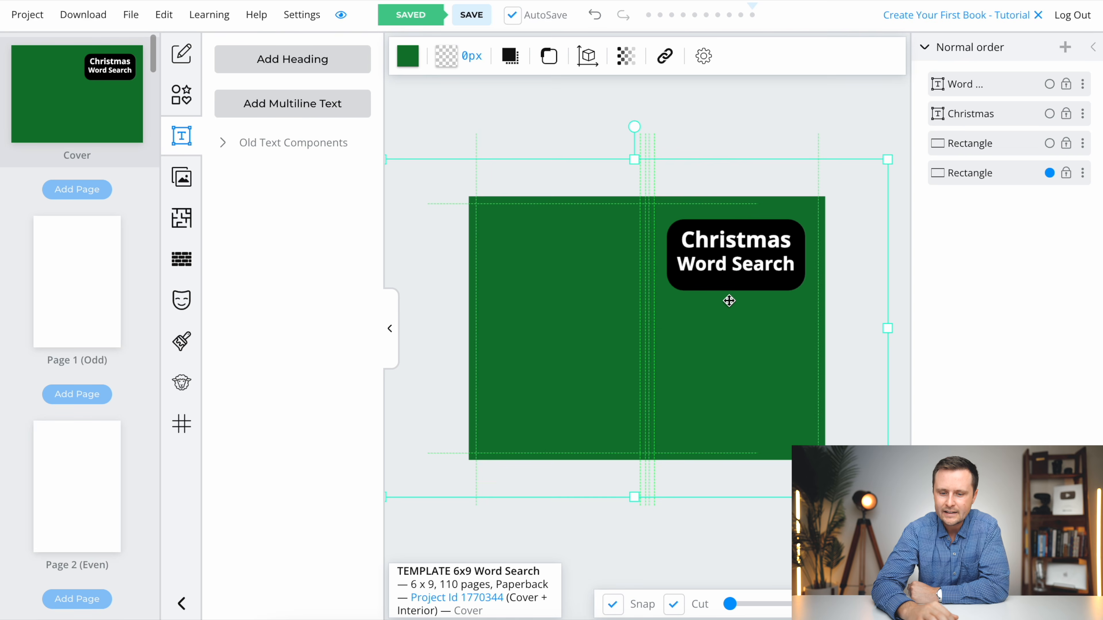
click(729, 266)
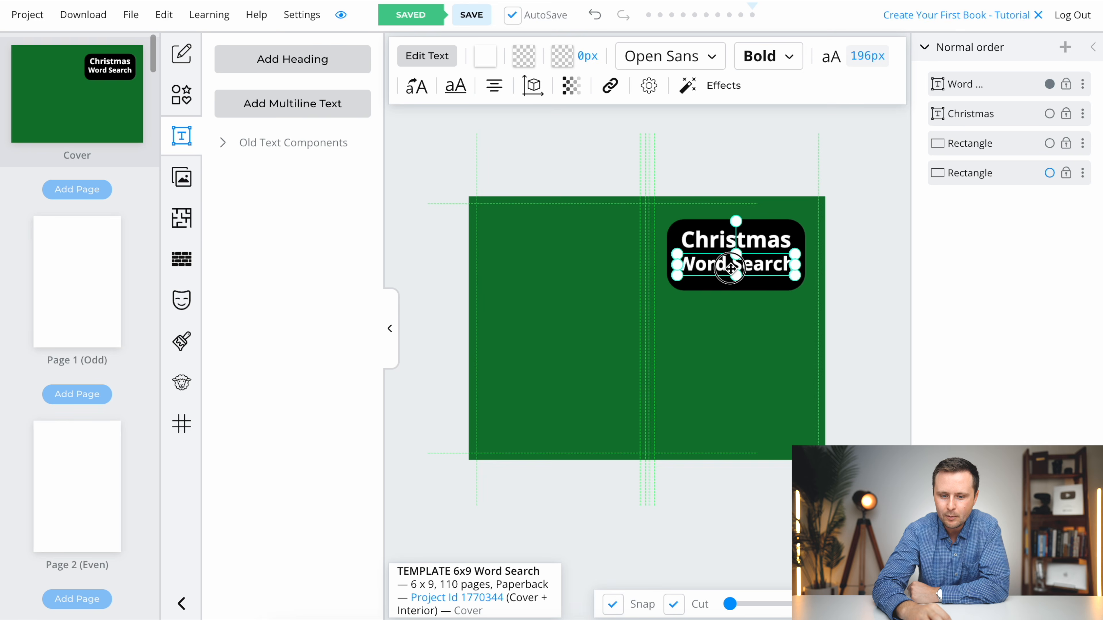
drag(705, 237, 704, 242)
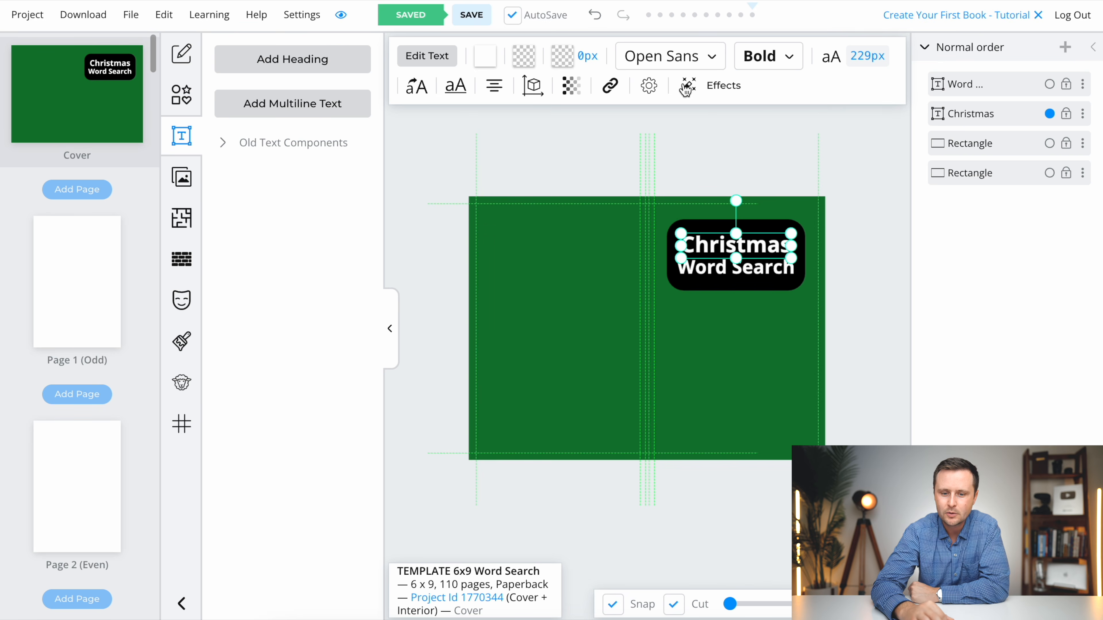
- Change the font of the "Christmas" title line to ABeeZee and collapse the text options to enlarge the workspace
click(685, 62)
click(687, 256)
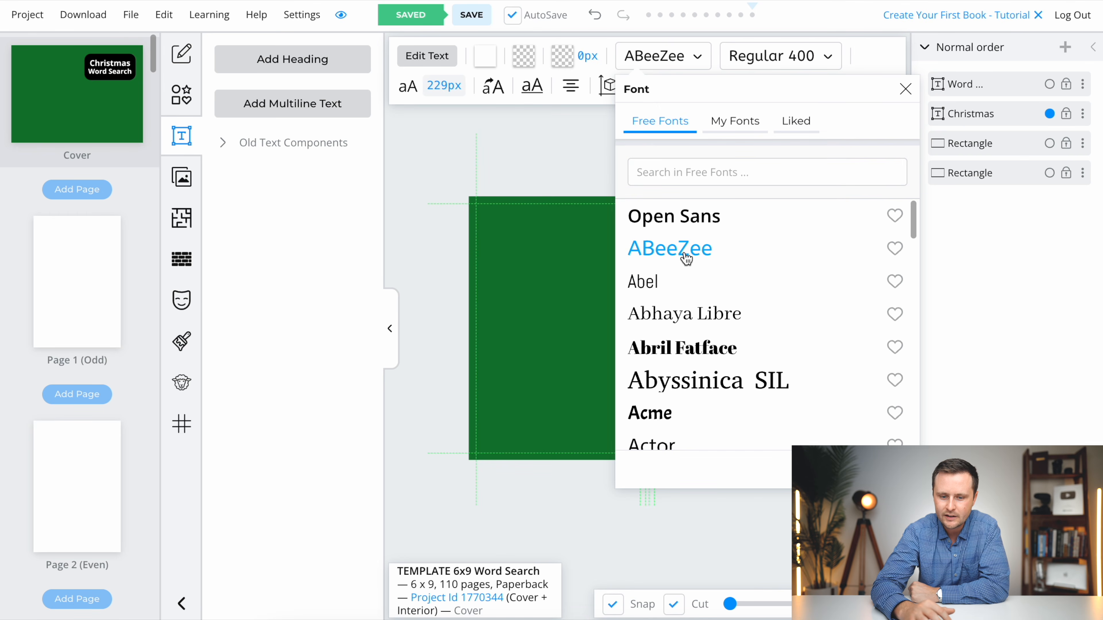
click(777, 307)
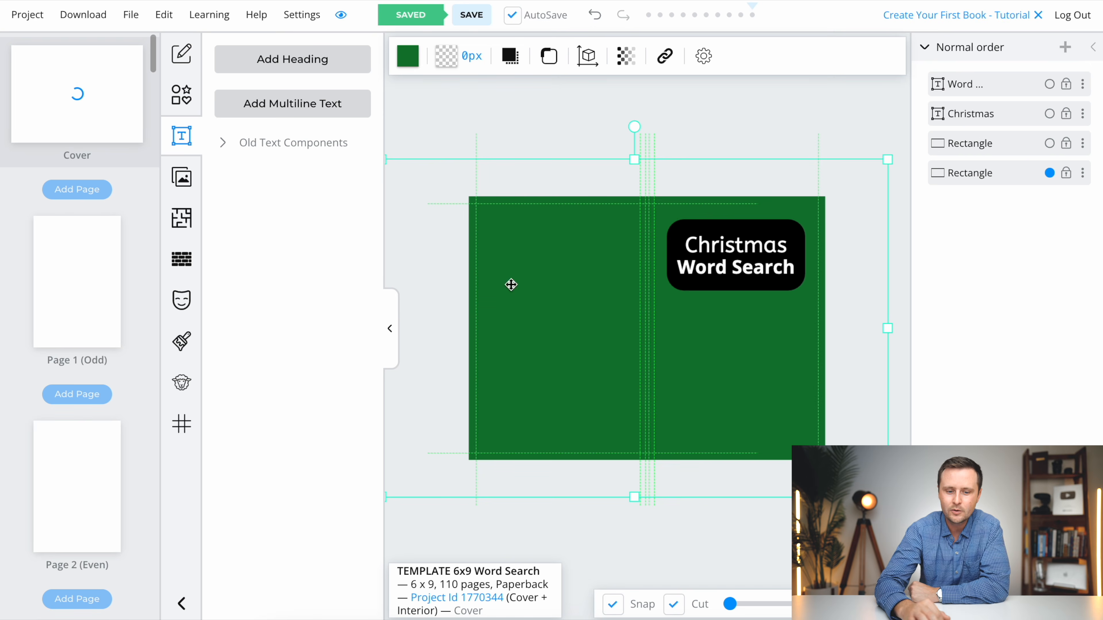
click(388, 337)
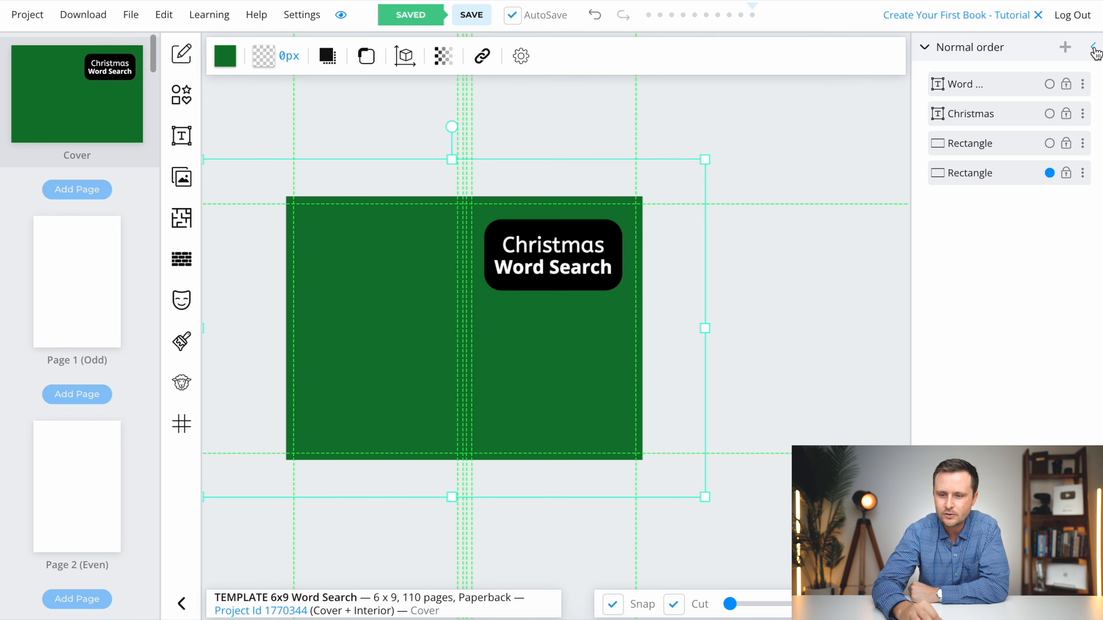
- Change the font of the "Christmas" title line to Abril Fatface
click(1093, 47)
scroll(329, 285, up, 3)
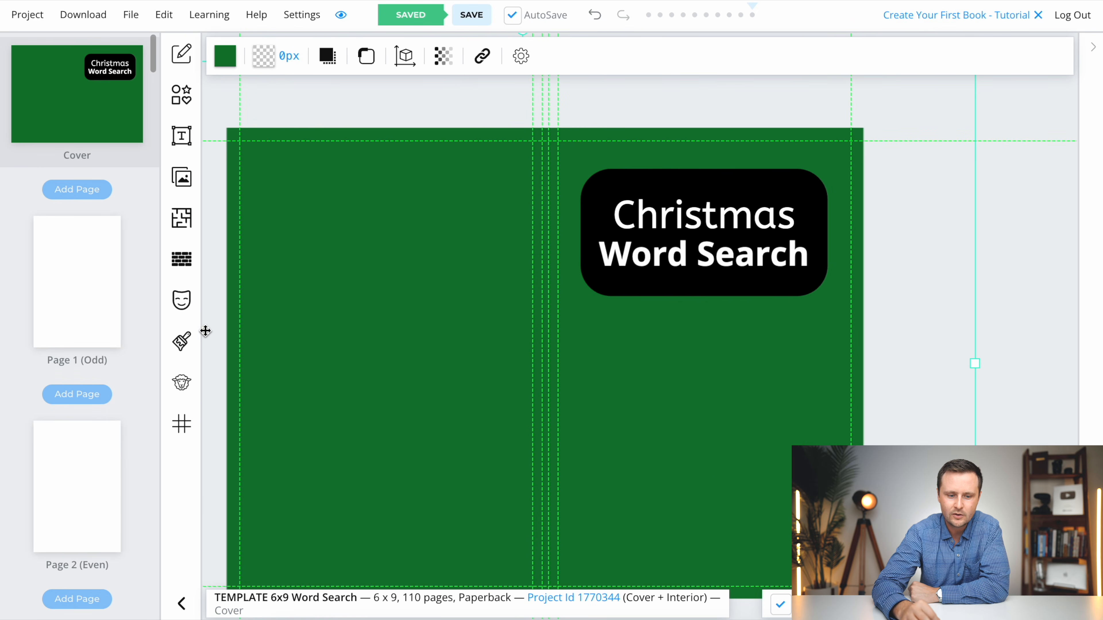
scroll(216, 340, up, 3)
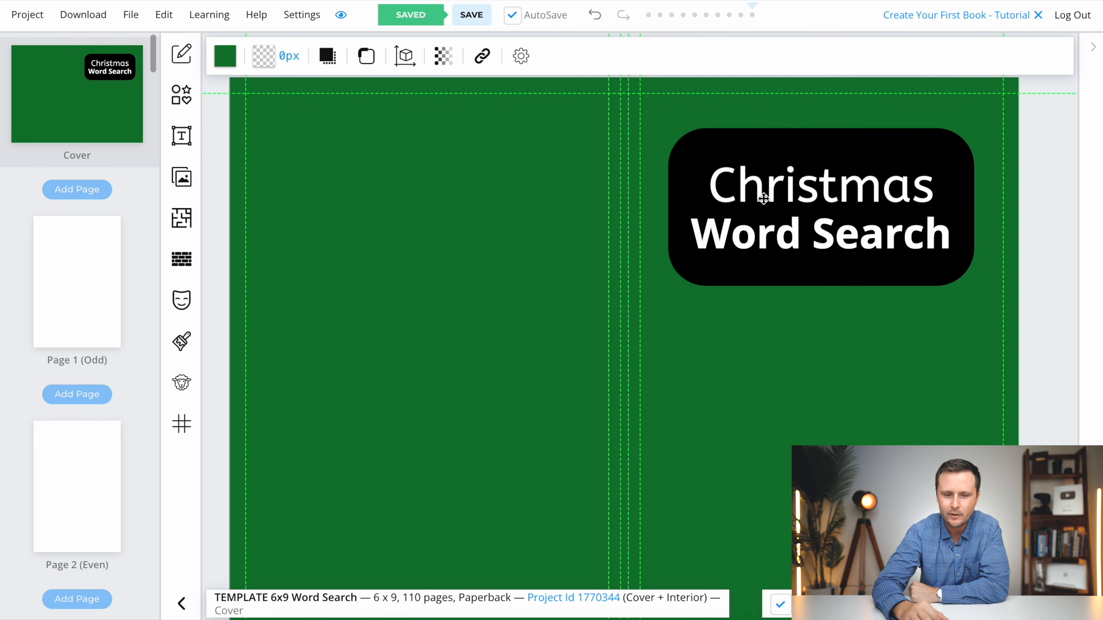
click(830, 182)
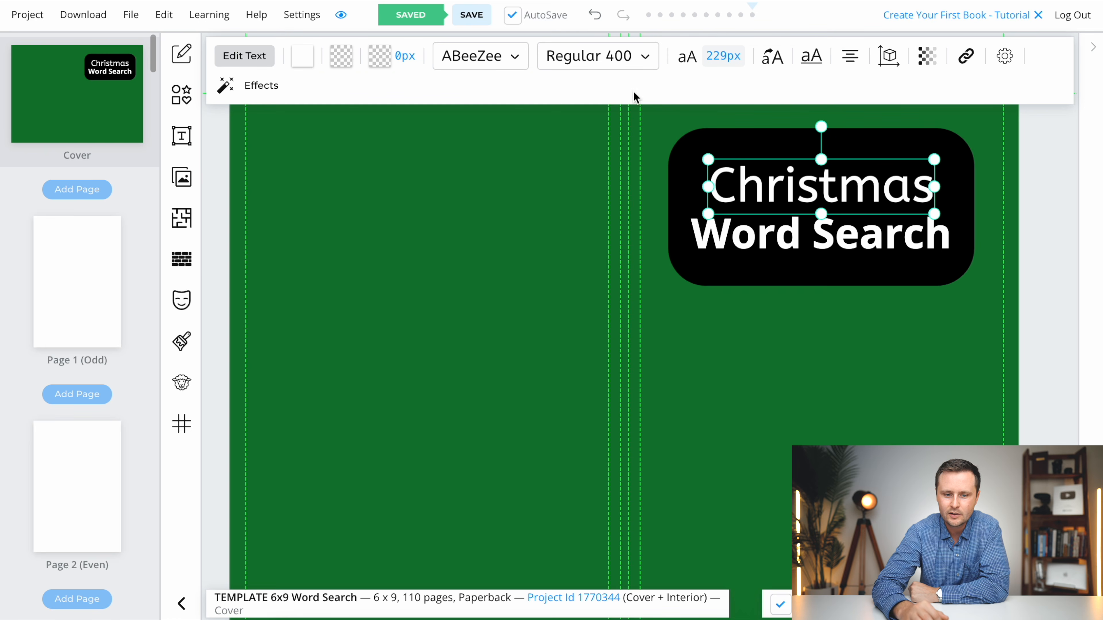
click(473, 66)
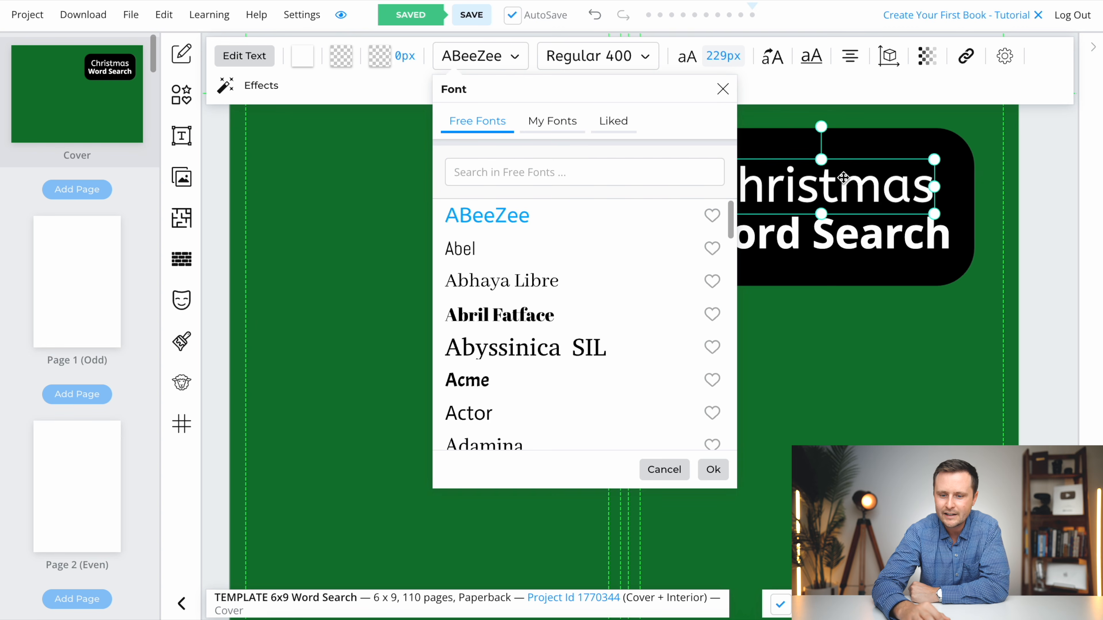
click(525, 249)
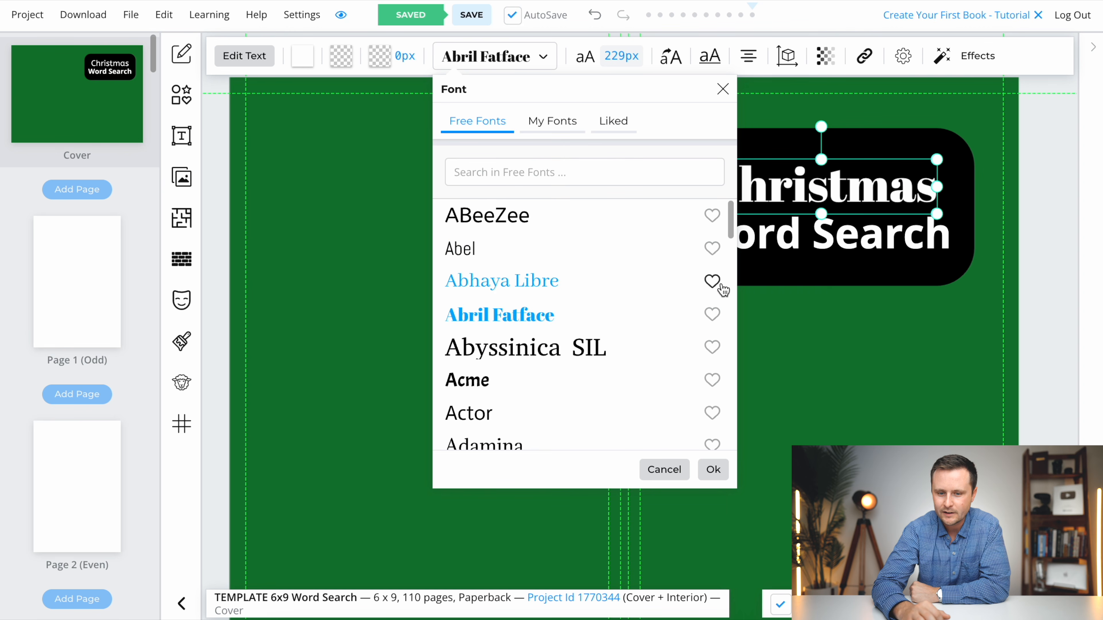
- Set the style of the "Word Search" title line to Light
click(853, 235)
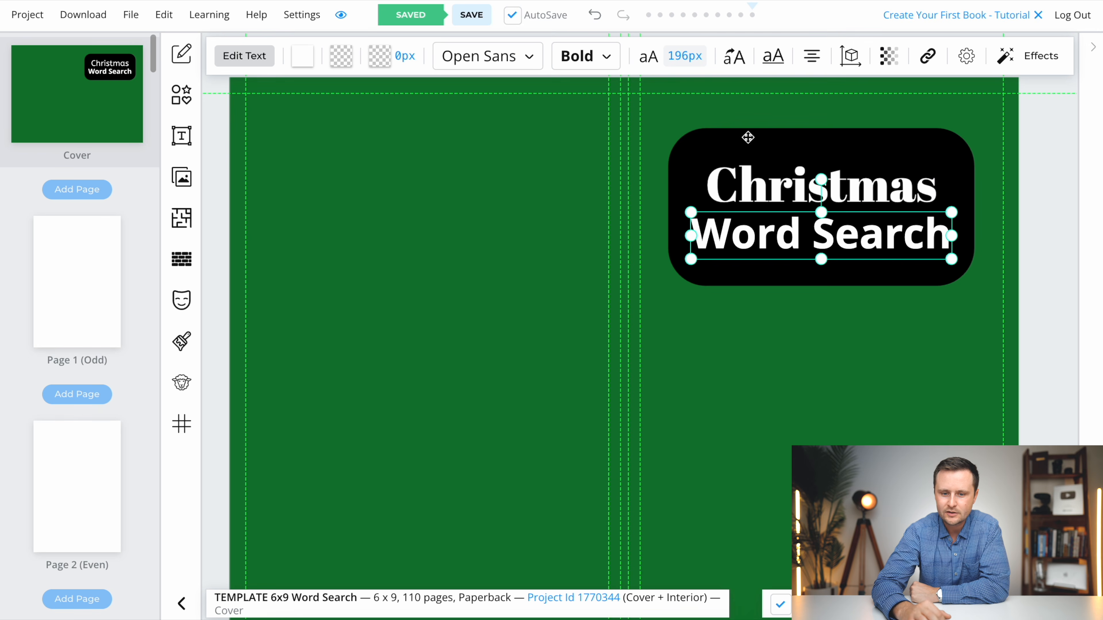
click(585, 64)
click(593, 124)
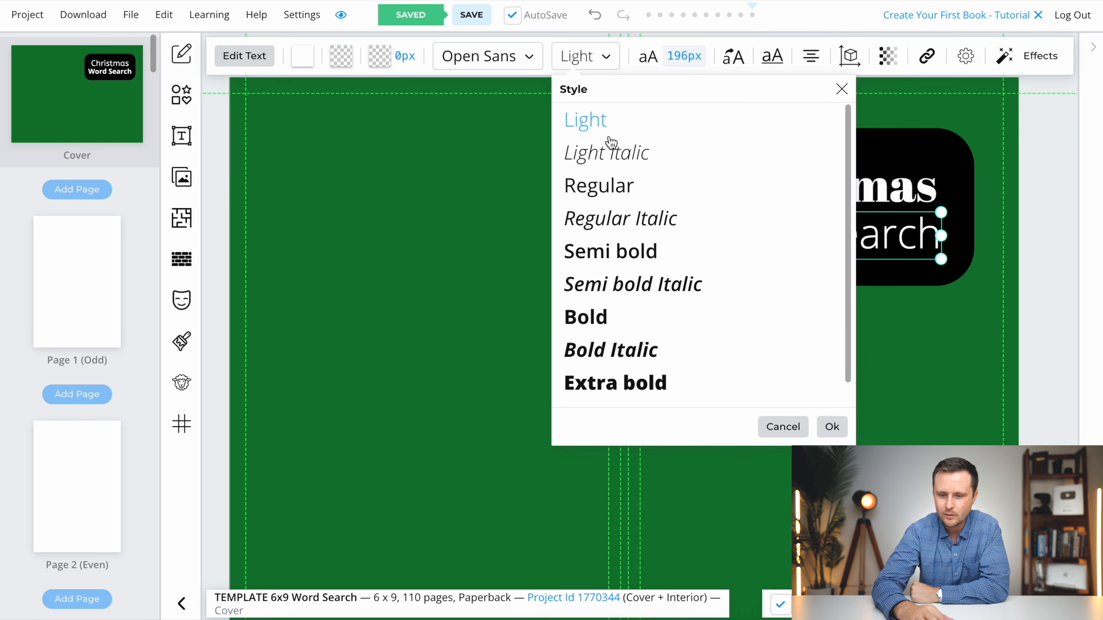
click(924, 417)
scroll(903, 326, down, 4)
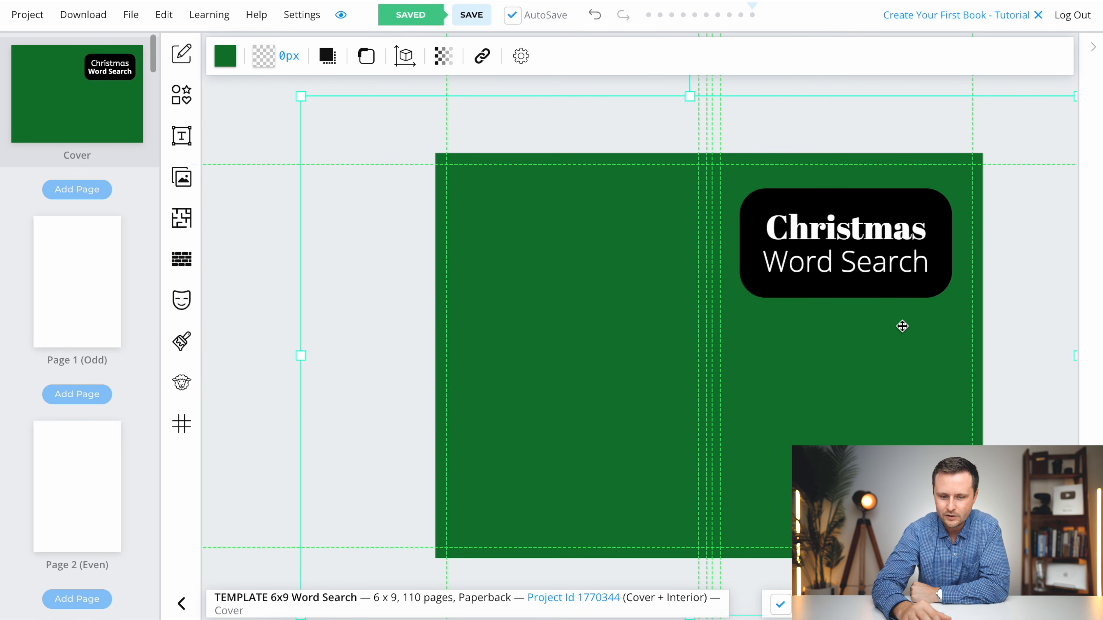
- Enlarge the "Christmas" title line to about 267 px and centre it above "Word Search" within the black rectangle
click(851, 248)
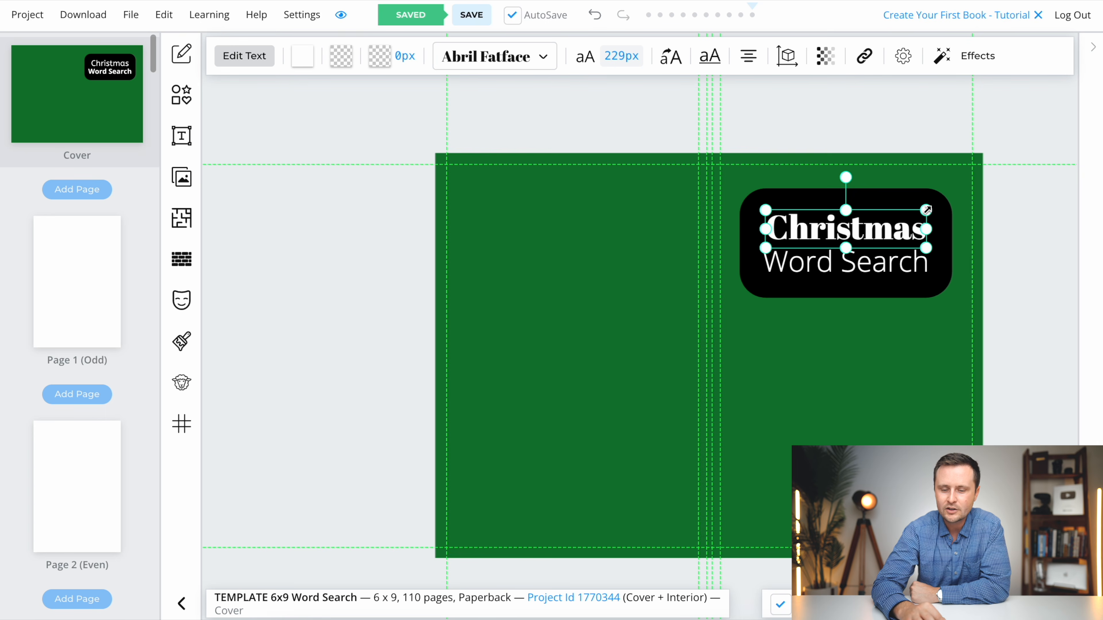
drag(930, 208, 957, 186)
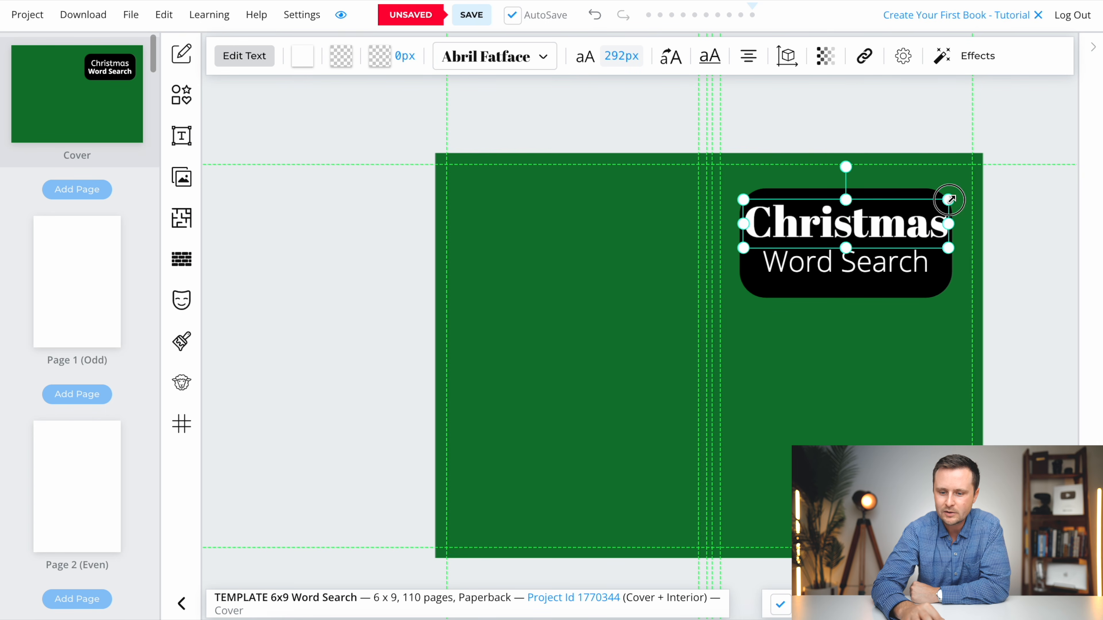
click(896, 390)
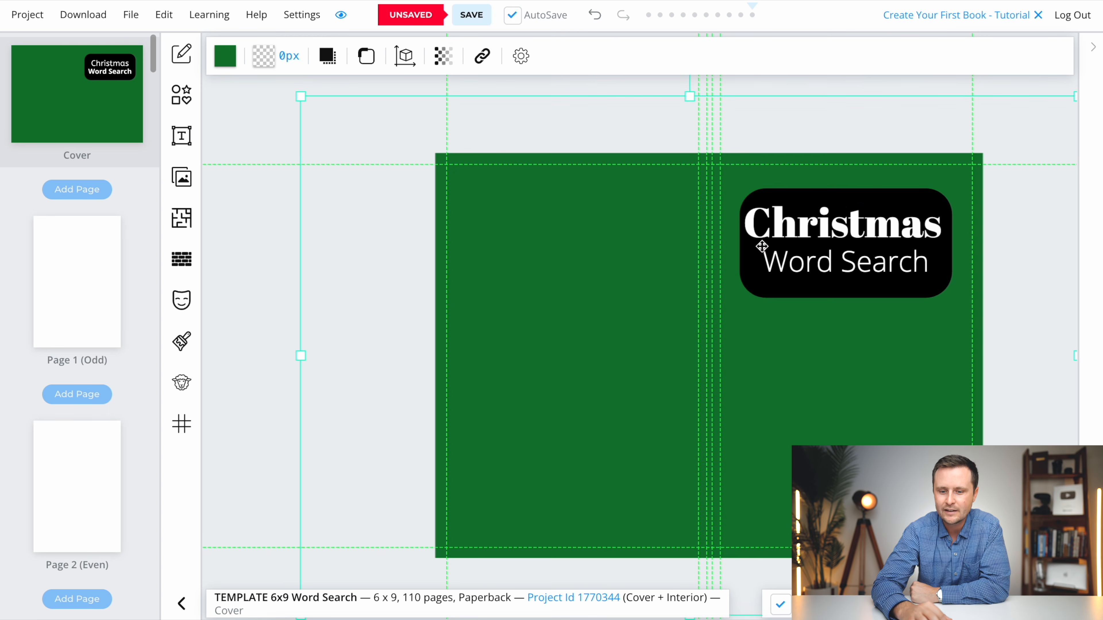
click(851, 217)
drag(942, 203, 936, 208)
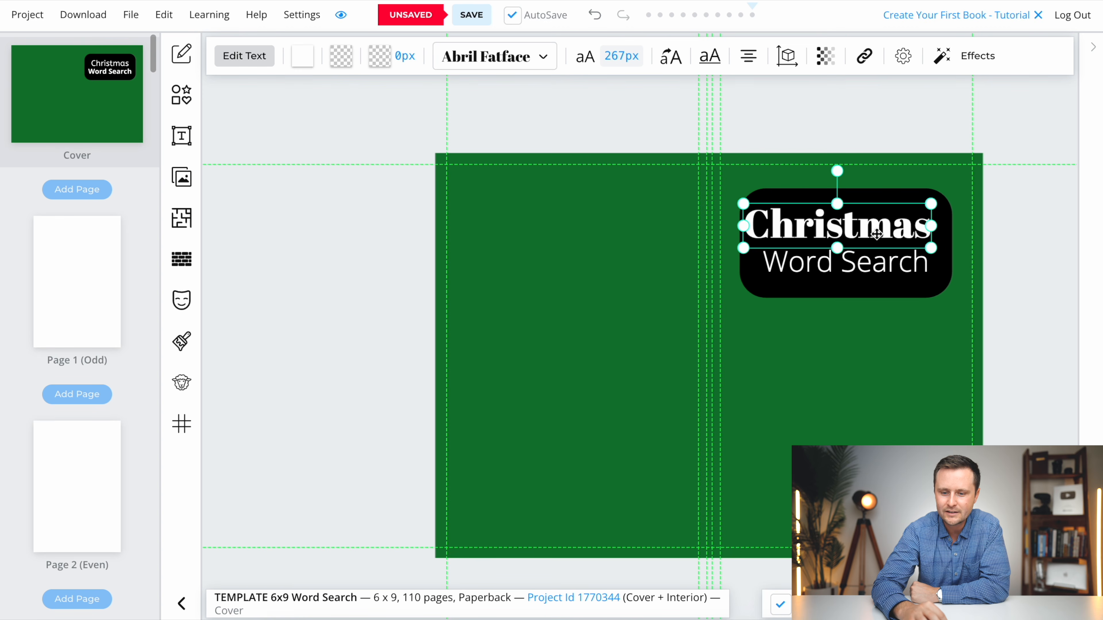
drag(877, 234, 885, 230)
click(886, 365)
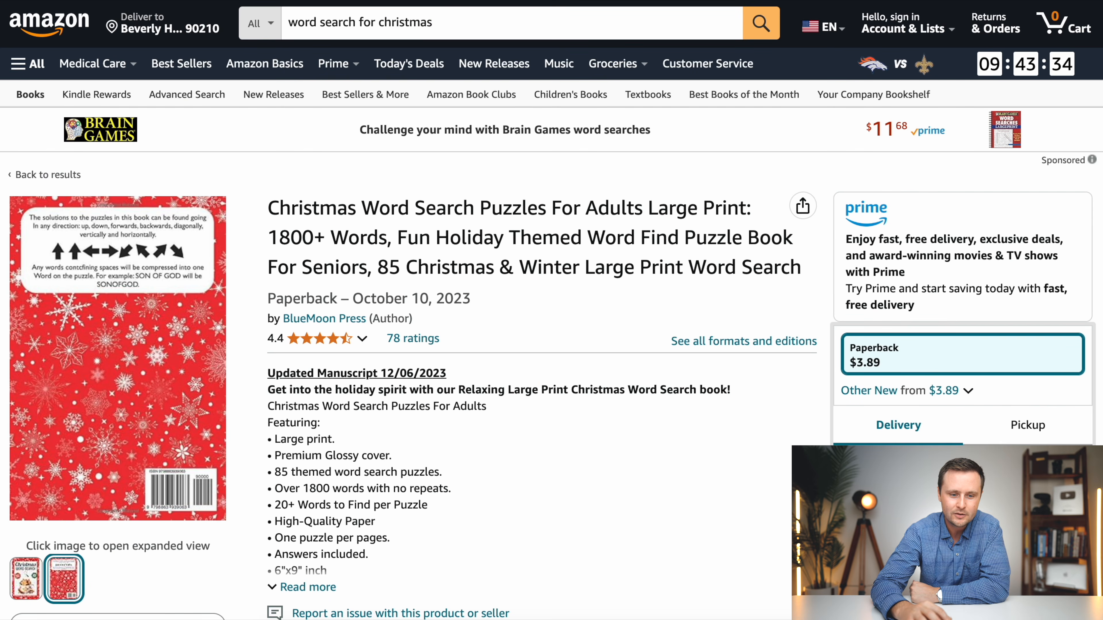
- Switch to the Amazon results for "word search for christmas" and examine the layout and imagery of competing Christmas covers
key(alt+Left)
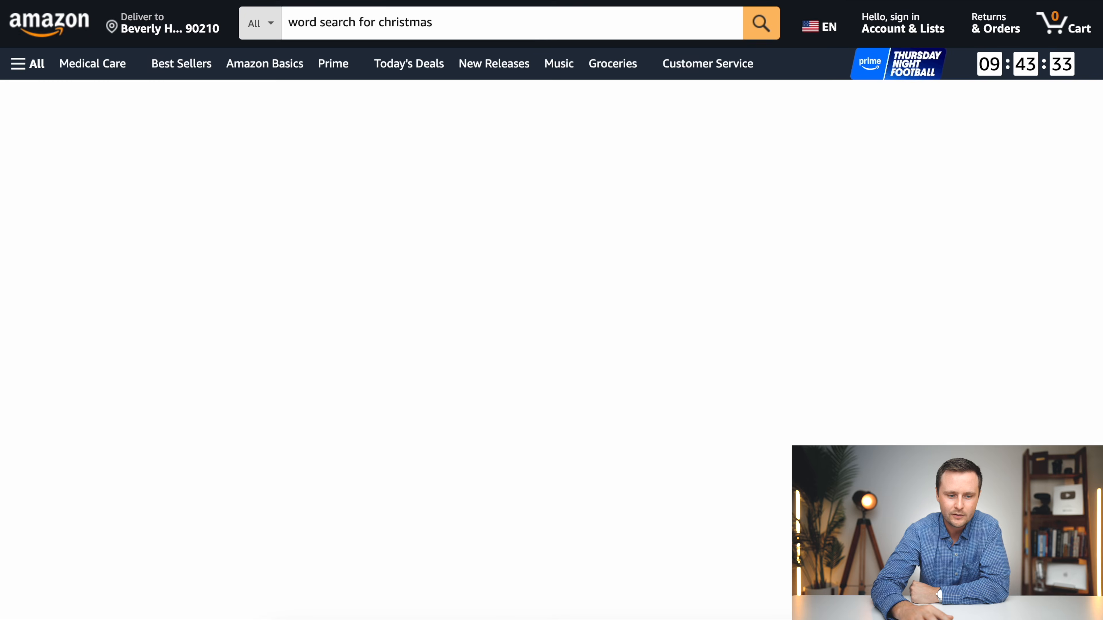
scroll(597, 194, up, 3)
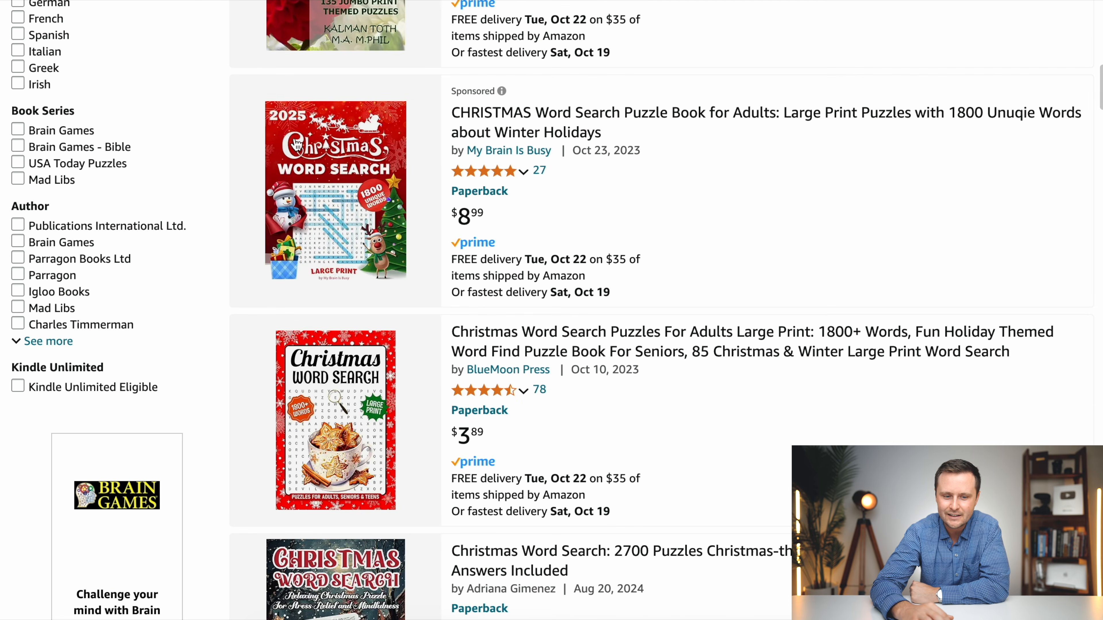
scroll(525, 411, down, 3)
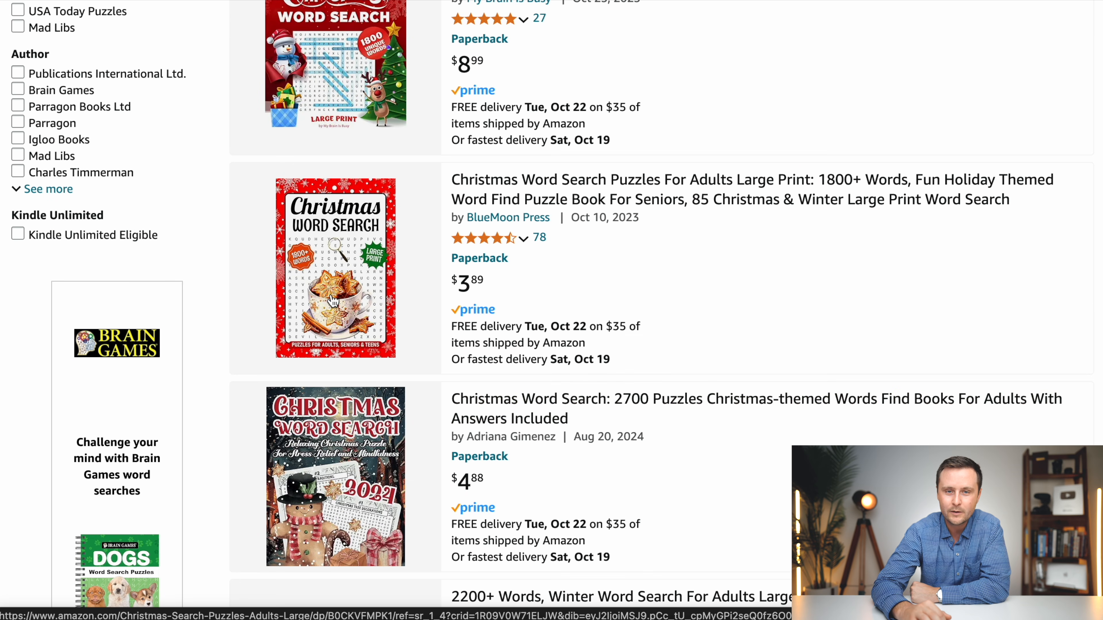
scroll(347, 344, up, 4)
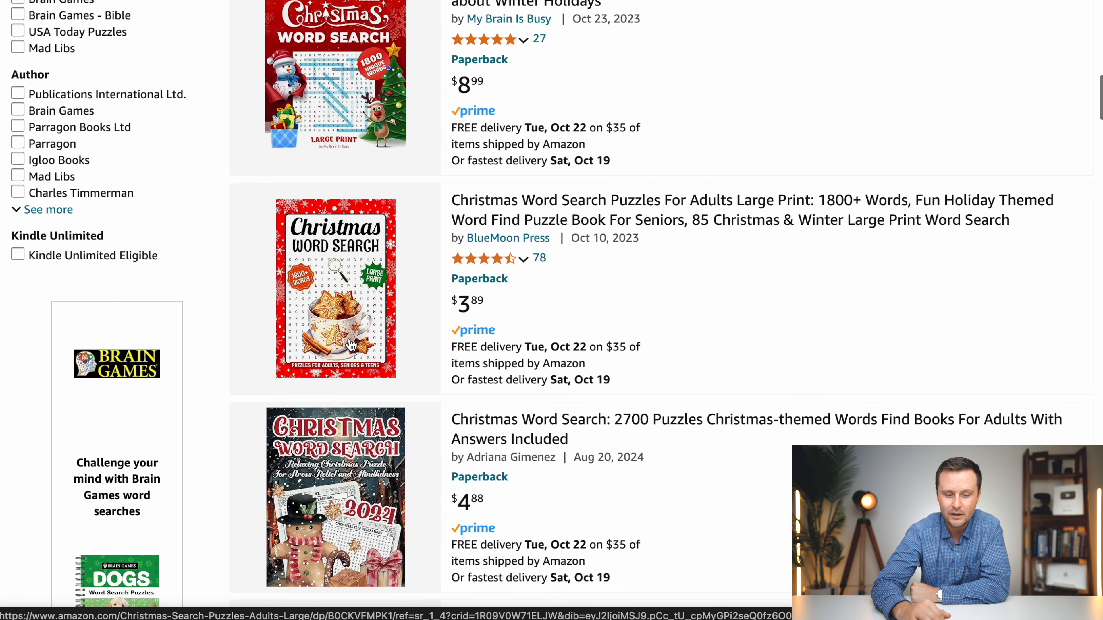
scroll(351, 344, up, 1)
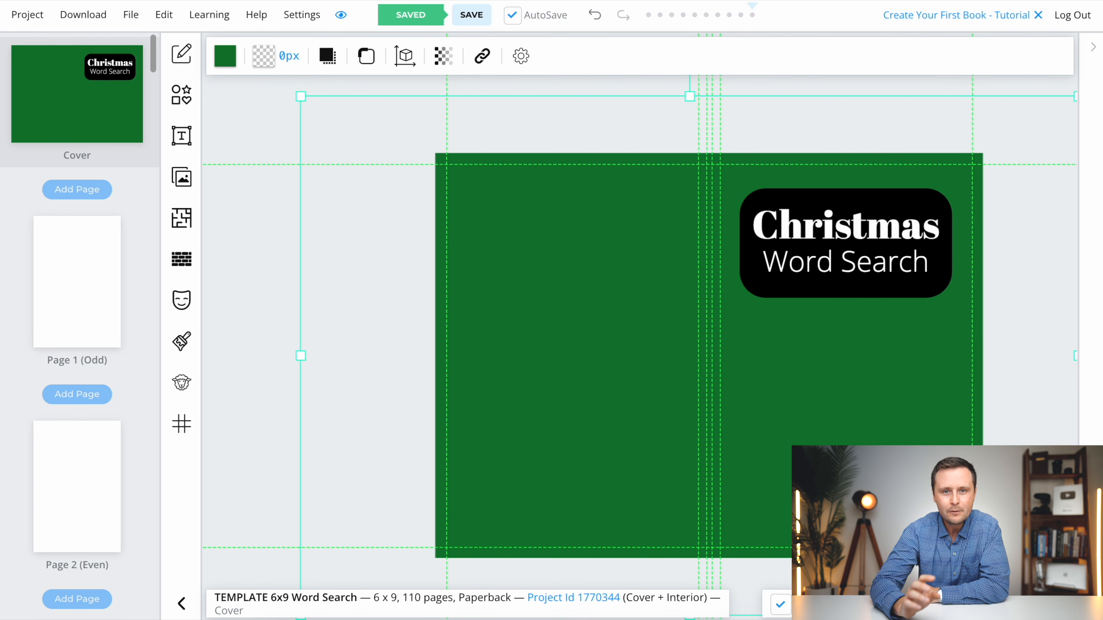
- Insert the red Santa gift sack image from a Pixabay search for "christmas" and place it below the front cover's title block
click(182, 181)
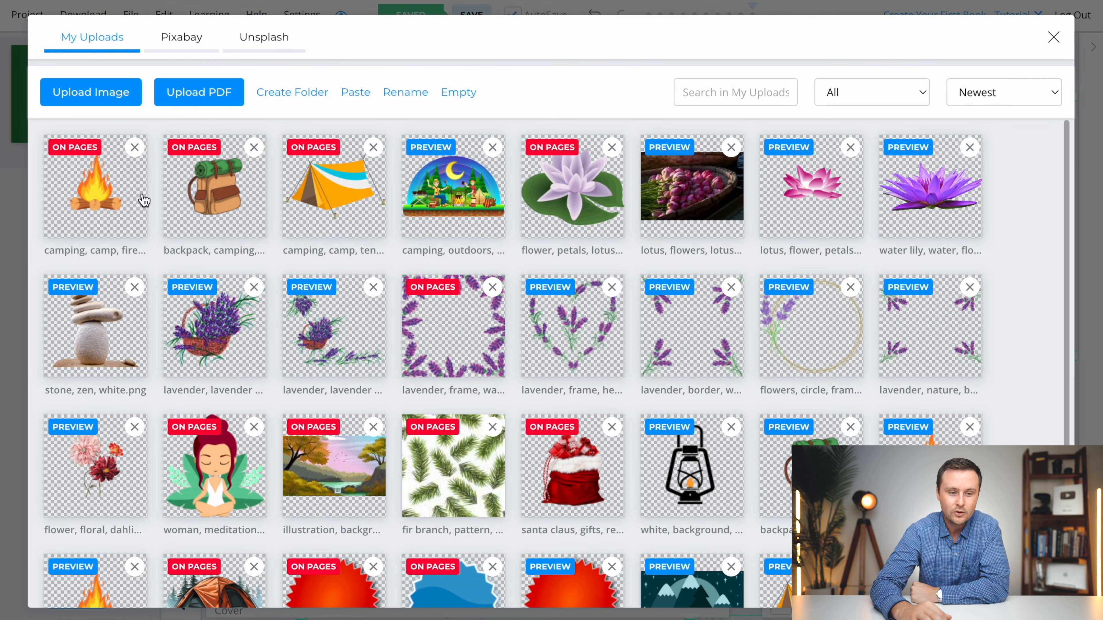
click(177, 48)
click(267, 44)
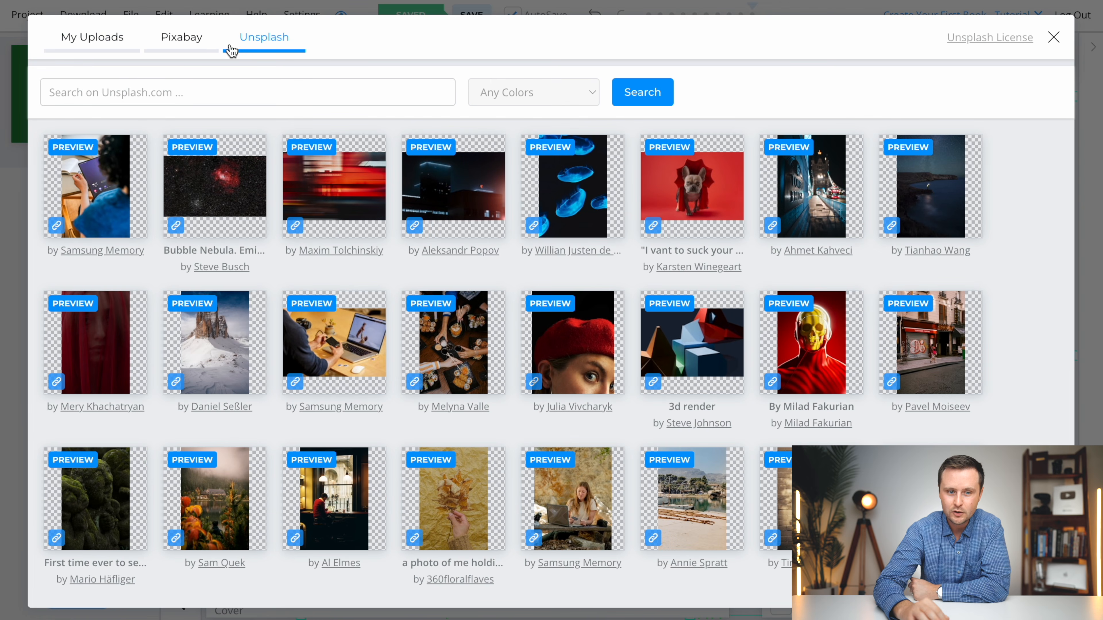
click(182, 44)
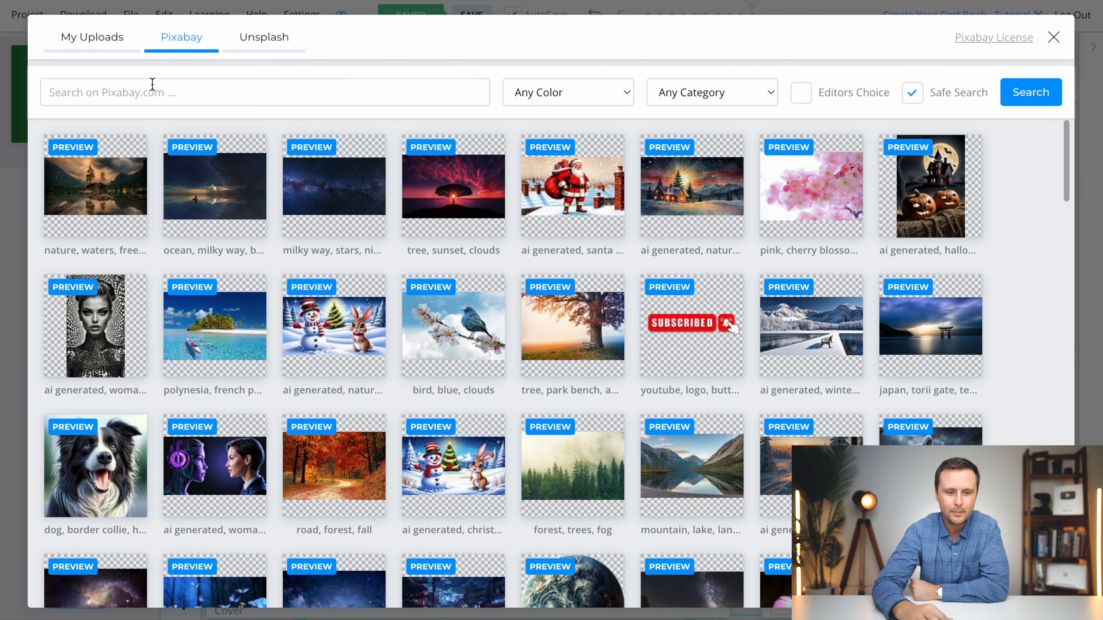
click(141, 96)
text(christmas)
key(Return)
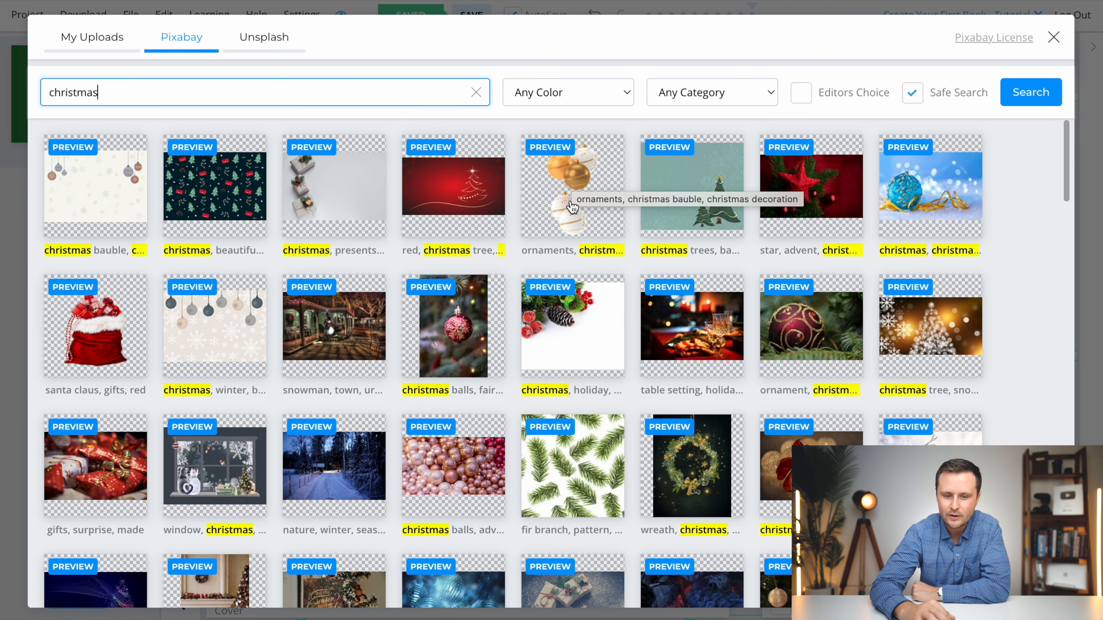
click(93, 338)
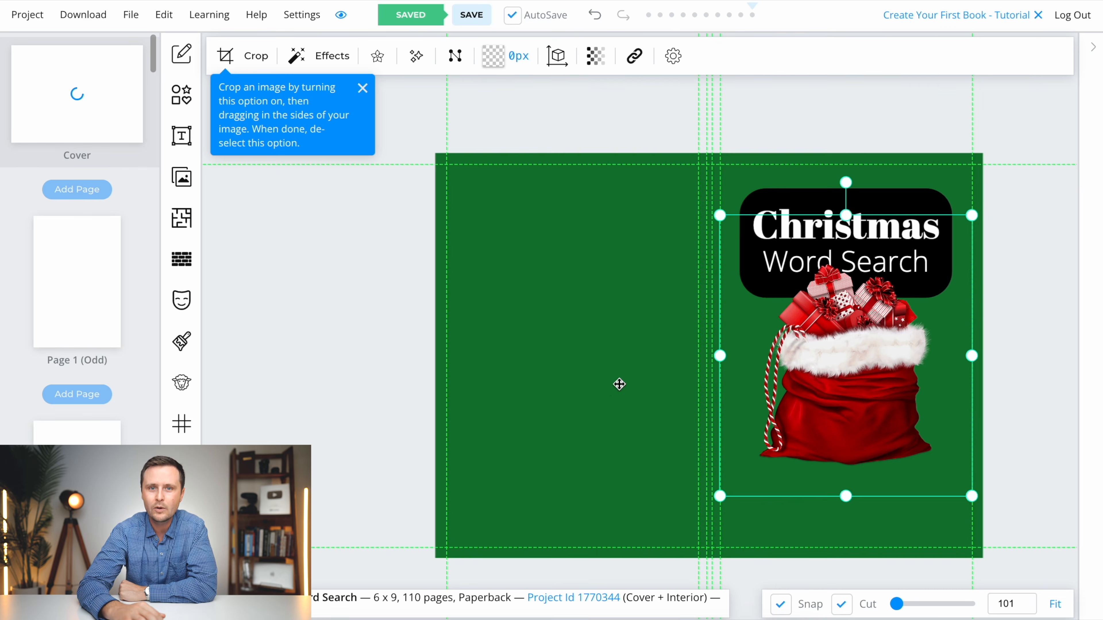
drag(854, 352, 858, 415)
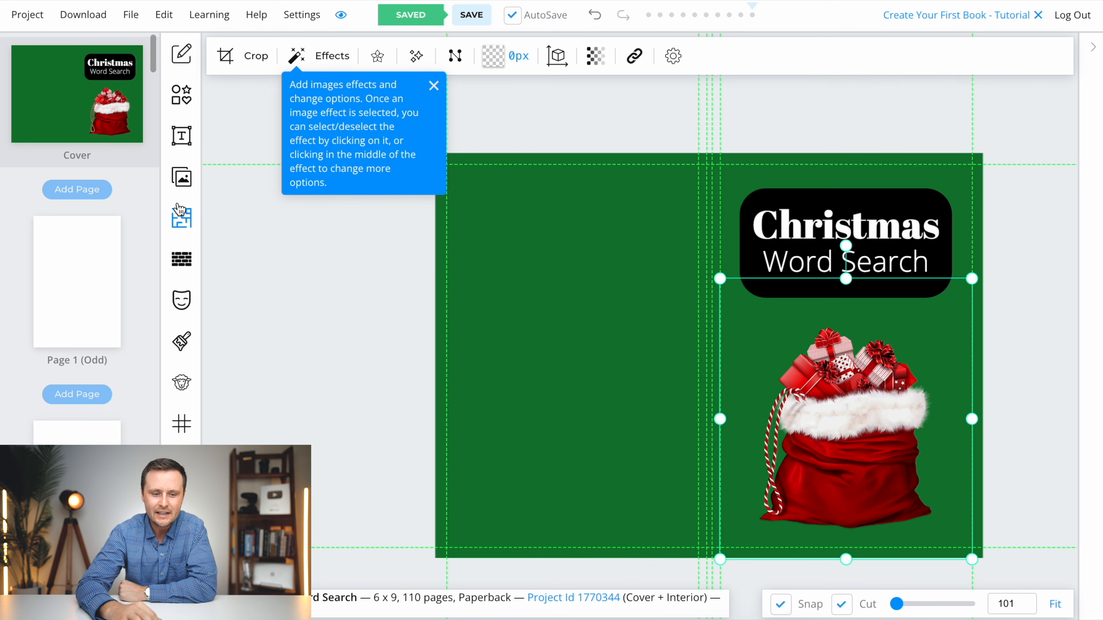
- Add the gold and white hanging ornaments image from the Pixabay results, scale it down and place it near the back cover's outer edge
click(181, 178)
scroll(552, 459, down, 10)
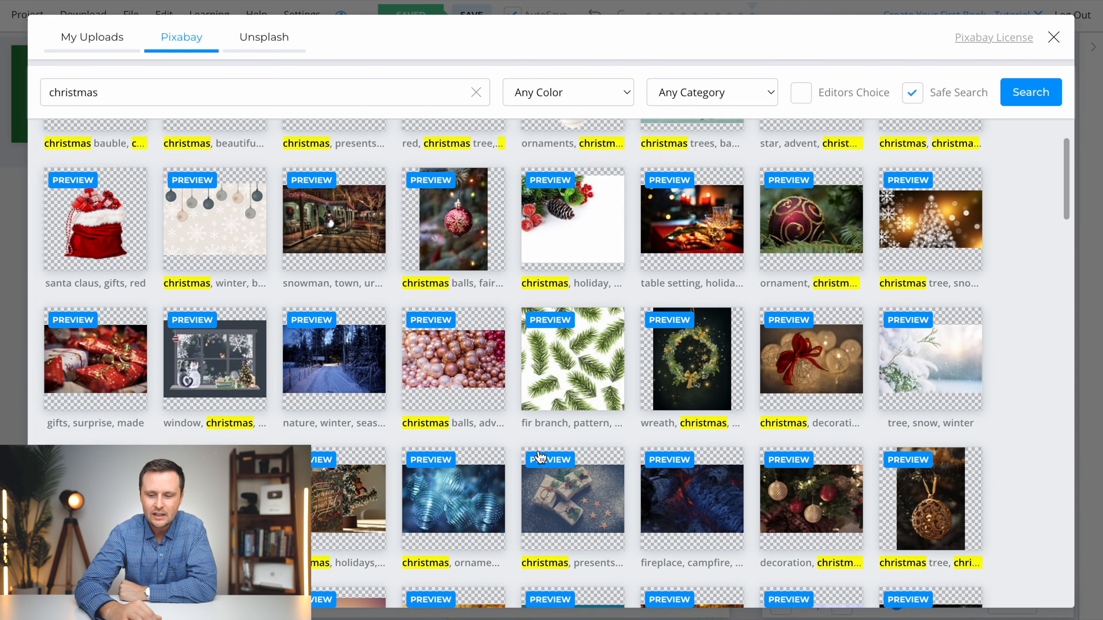
scroll(539, 452, up, 10)
click(597, 208)
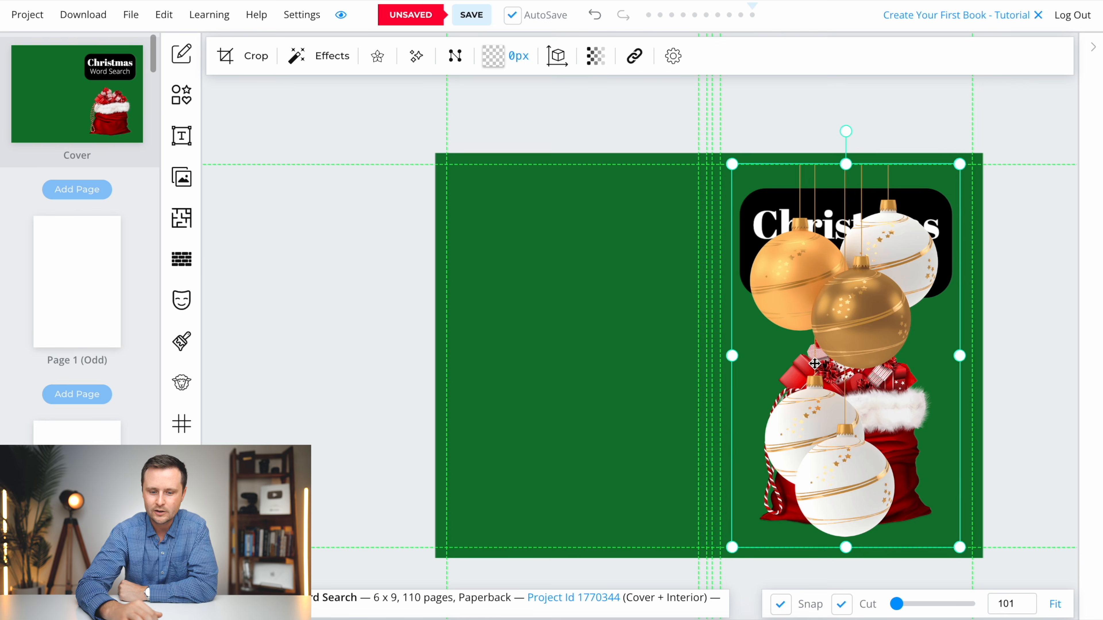
drag(960, 164, 836, 310)
drag(797, 432, 525, 410)
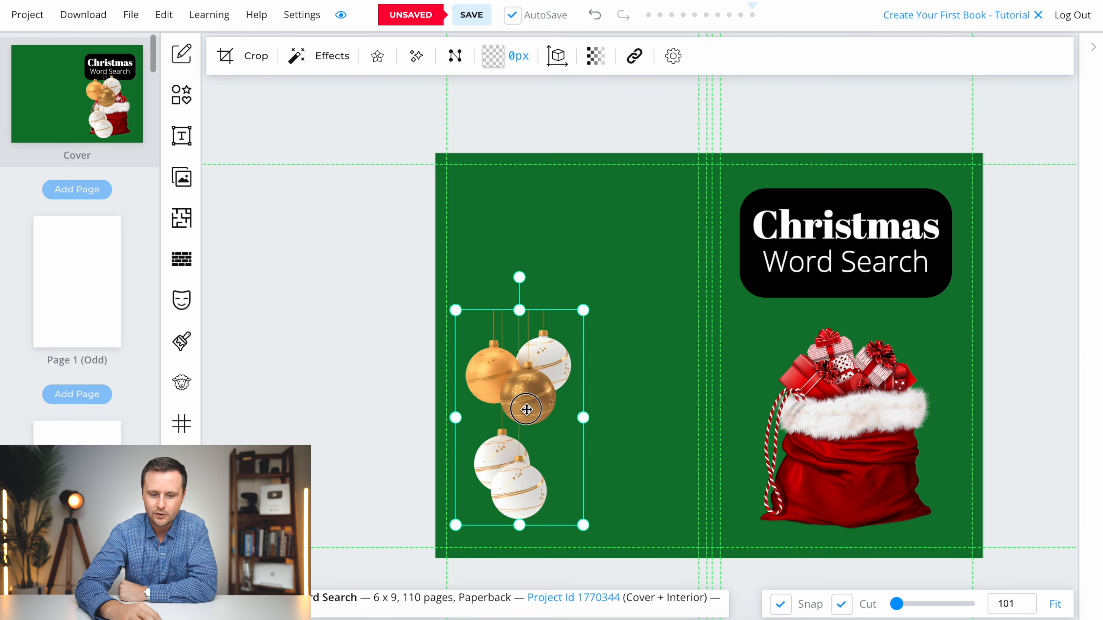
drag(580, 314, 604, 275)
click(624, 481)
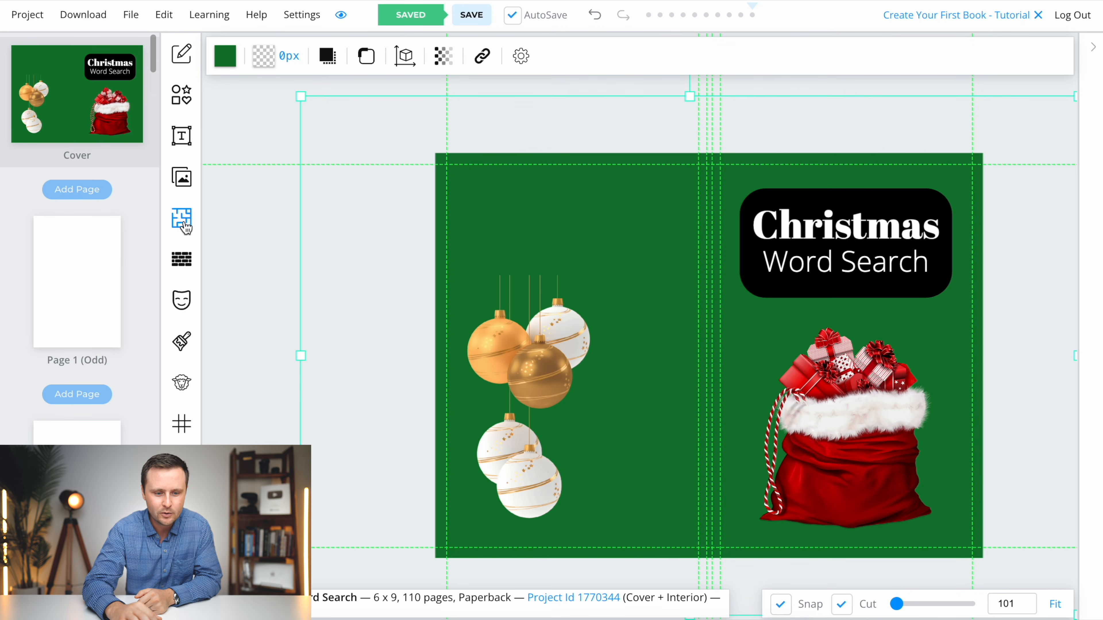
- Filter the interior templates library by Word Puzzle and choose the Words Search Standard template for the book's pages
click(183, 221)
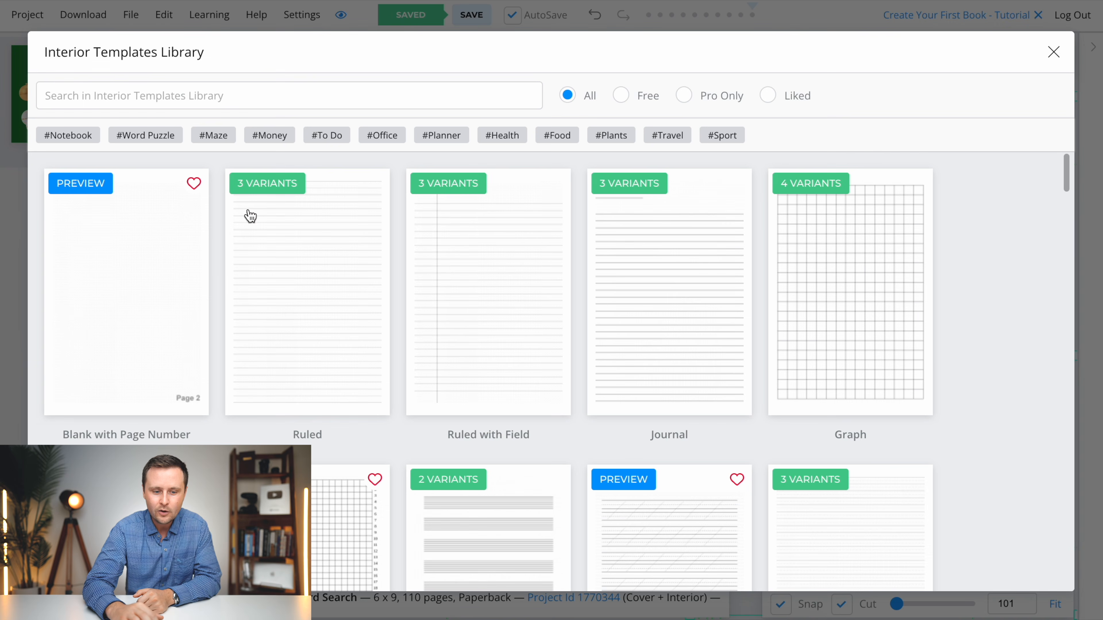
scroll(214, 266, down, 12)
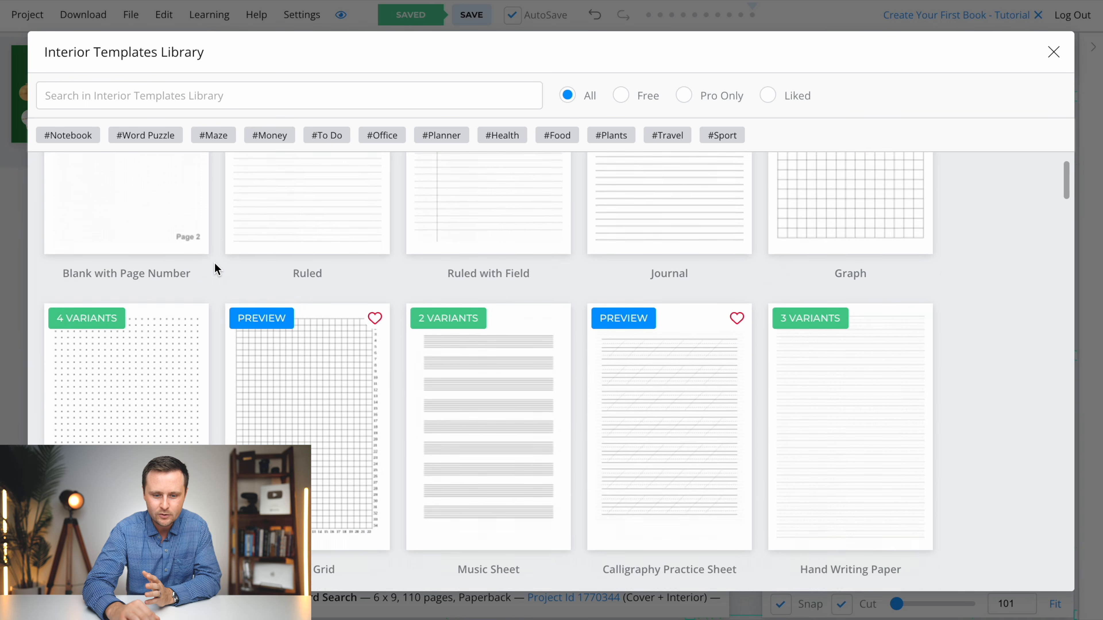
scroll(264, 356, up, 10)
scroll(296, 316, up, 2)
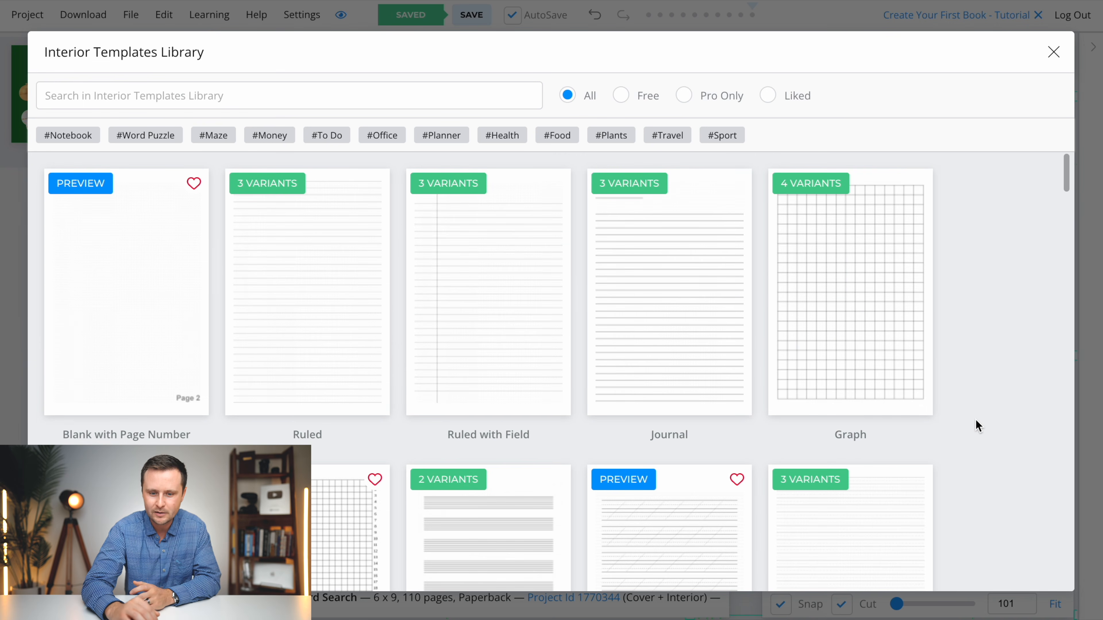
click(142, 138)
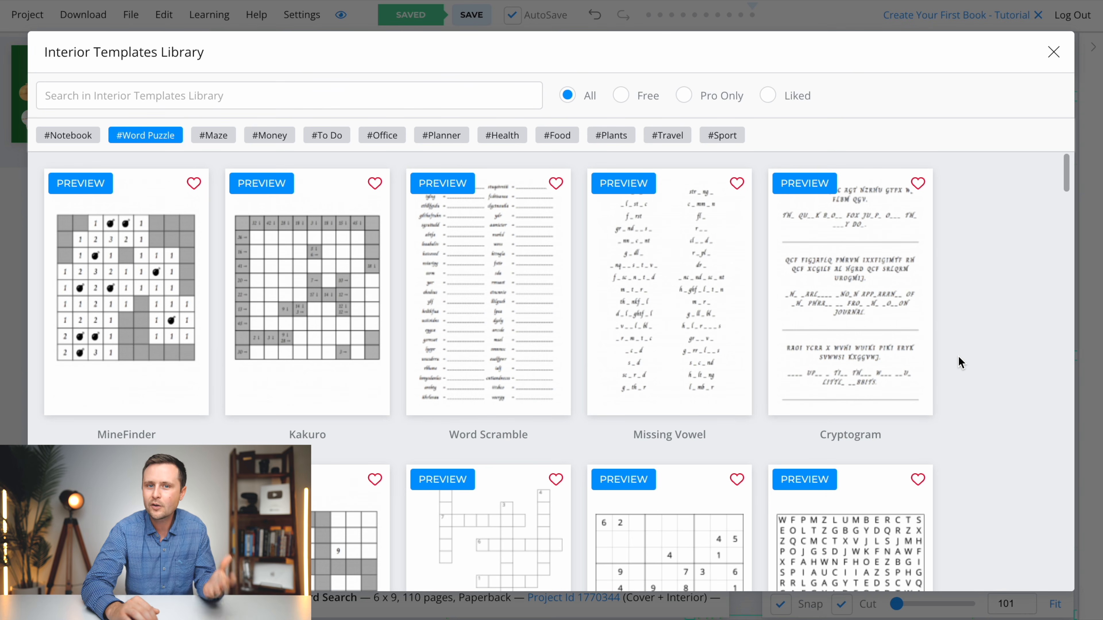
scroll(959, 357, down, 10)
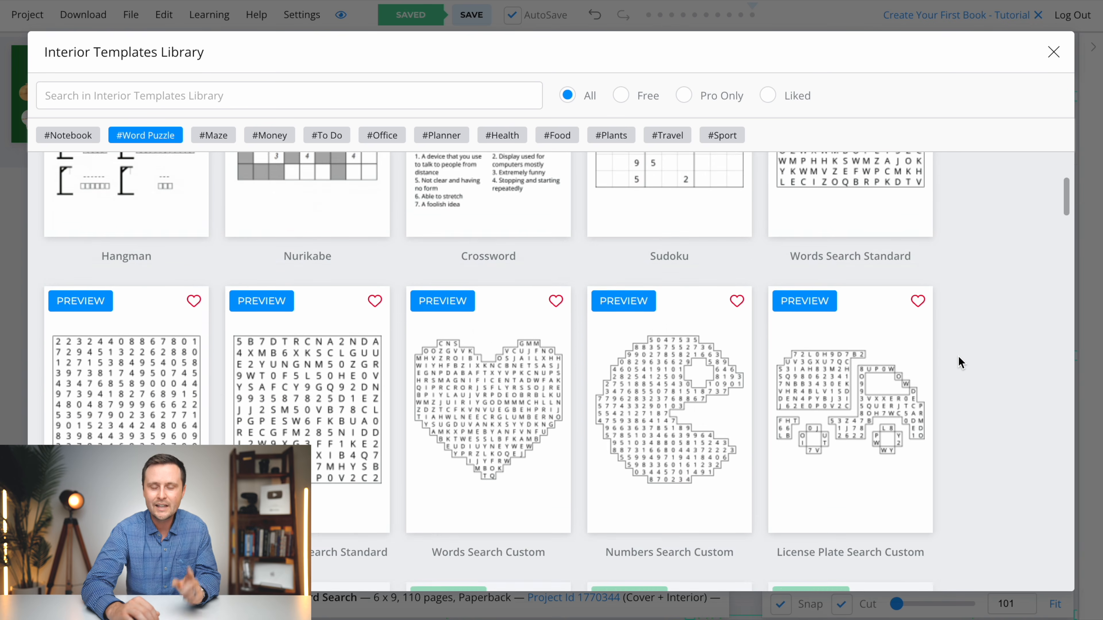
scroll(959, 358, down, 5)
scroll(959, 357, up, 10)
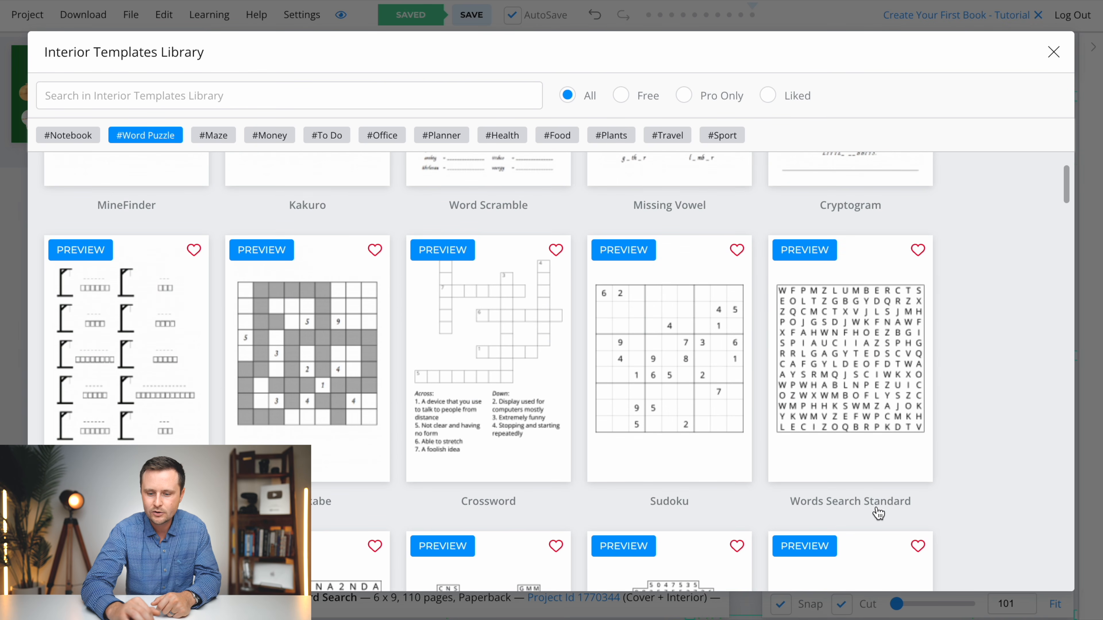
click(849, 378)
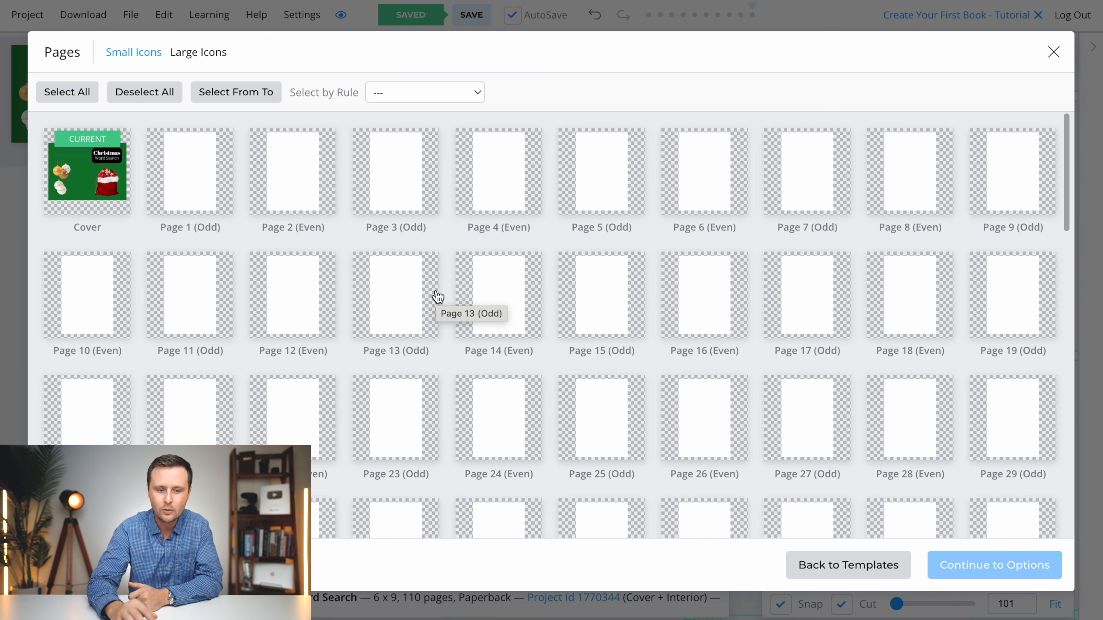
- Select interior pages 1 to 55 for the word search template and proceed to its options
scroll(524, 378, down, 20)
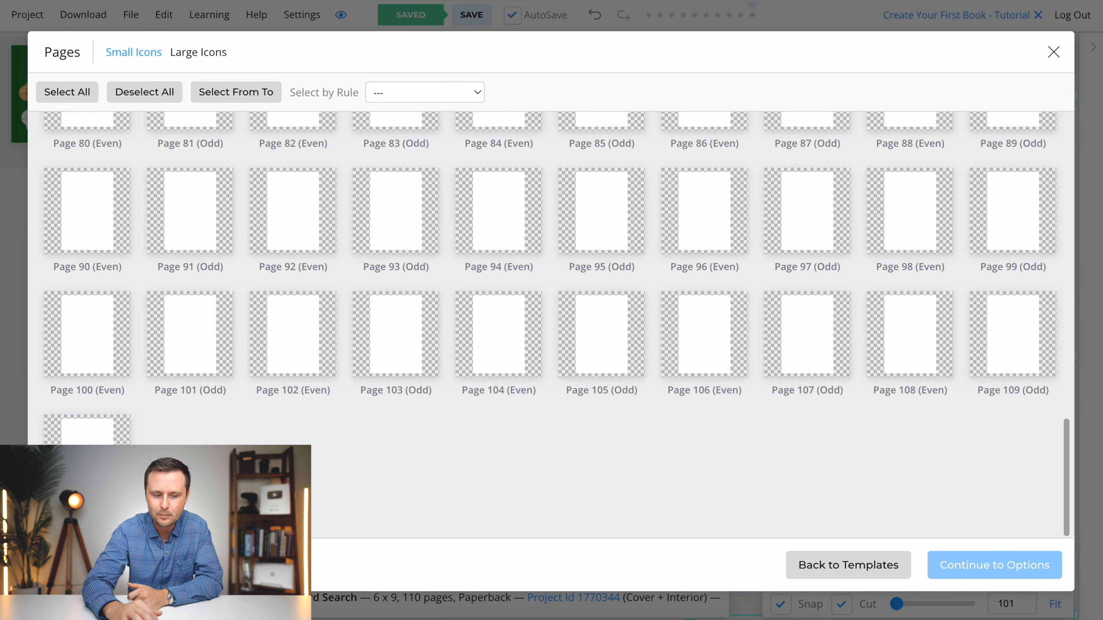
scroll(407, 471, up, 20)
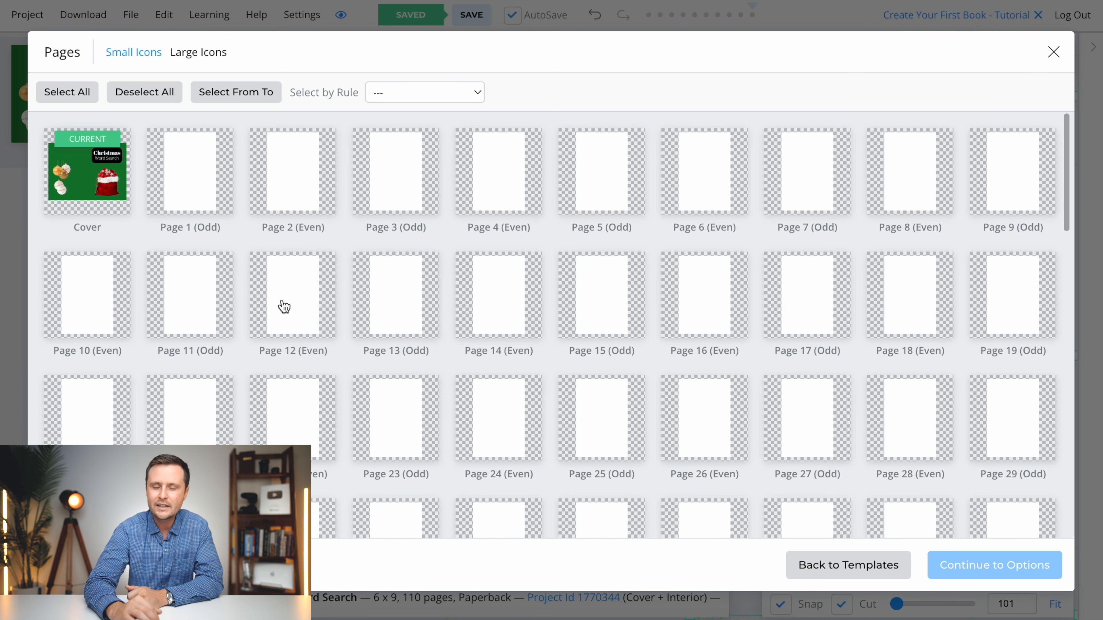
click(251, 95)
text(1)
click(695, 97)
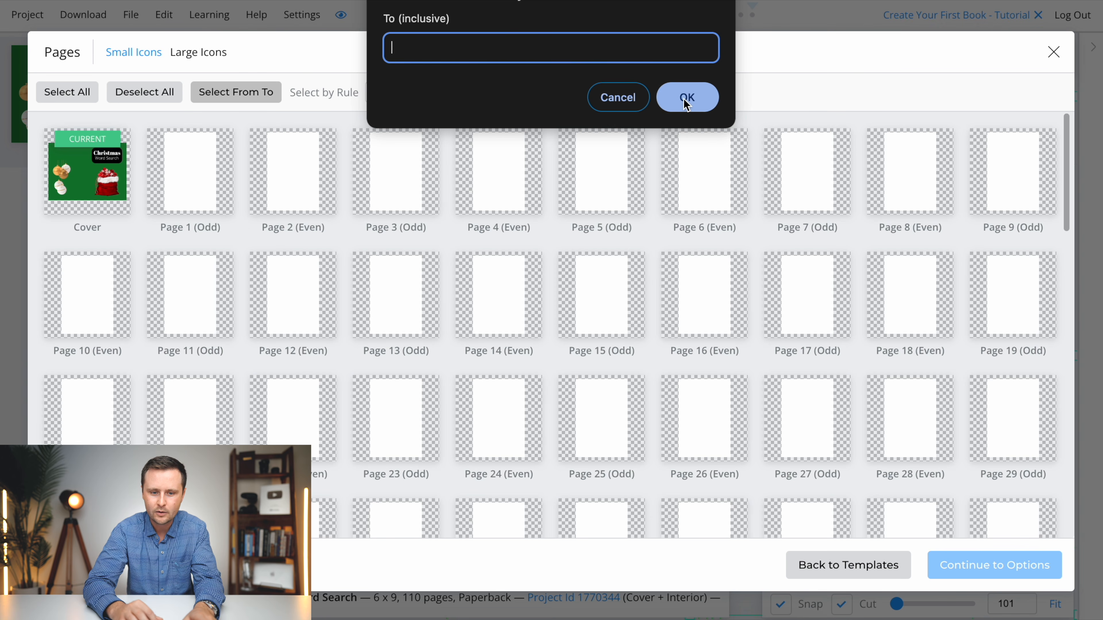
text(55)
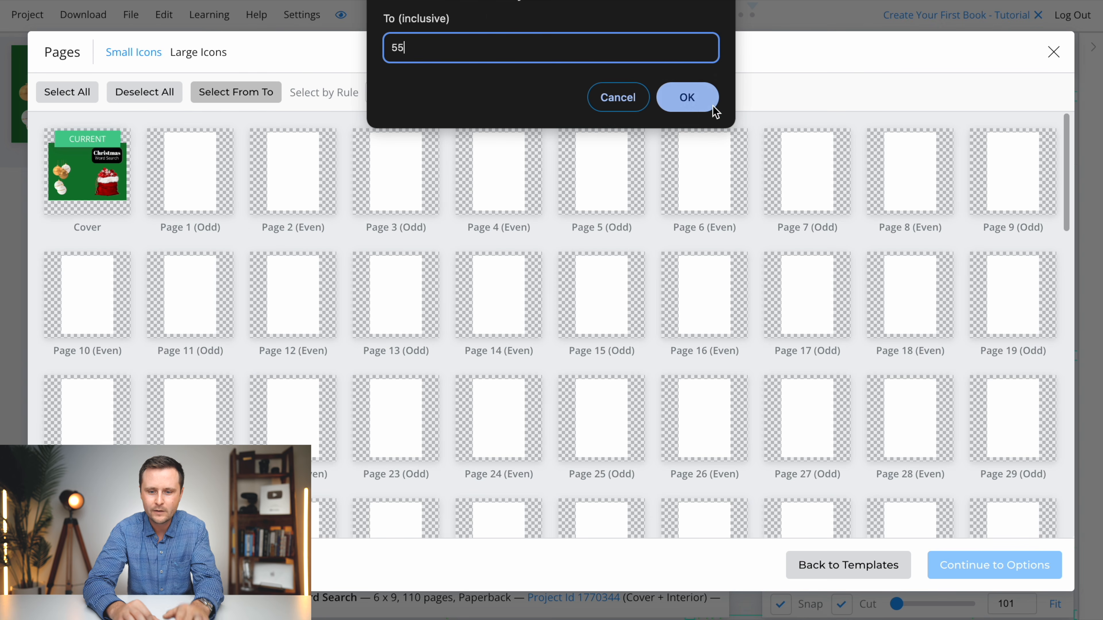
click(685, 98)
scroll(519, 247, down, 10)
scroll(520, 253, up, 10)
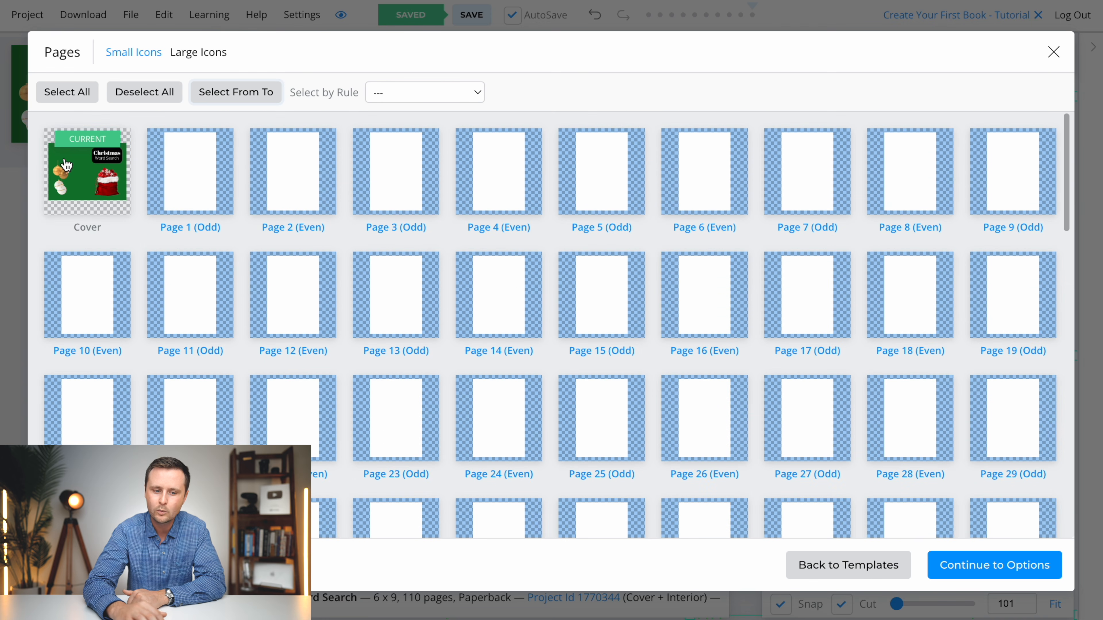
click(987, 573)
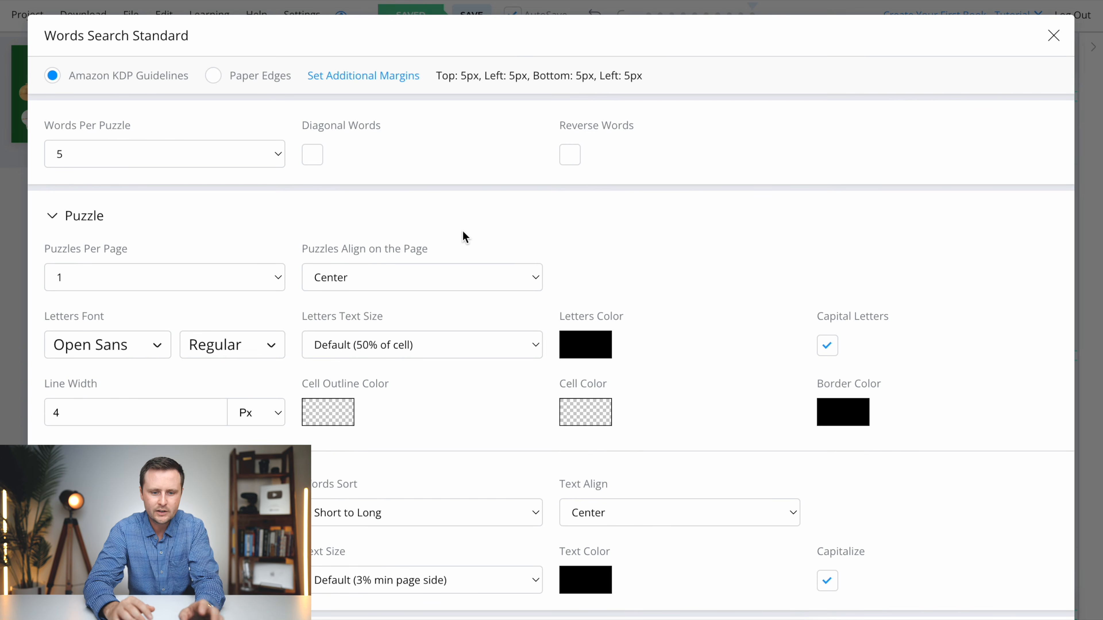
- Set the puzzles to 9 words each and allow both diagonal and reverse words
click(105, 155)
click(93, 227)
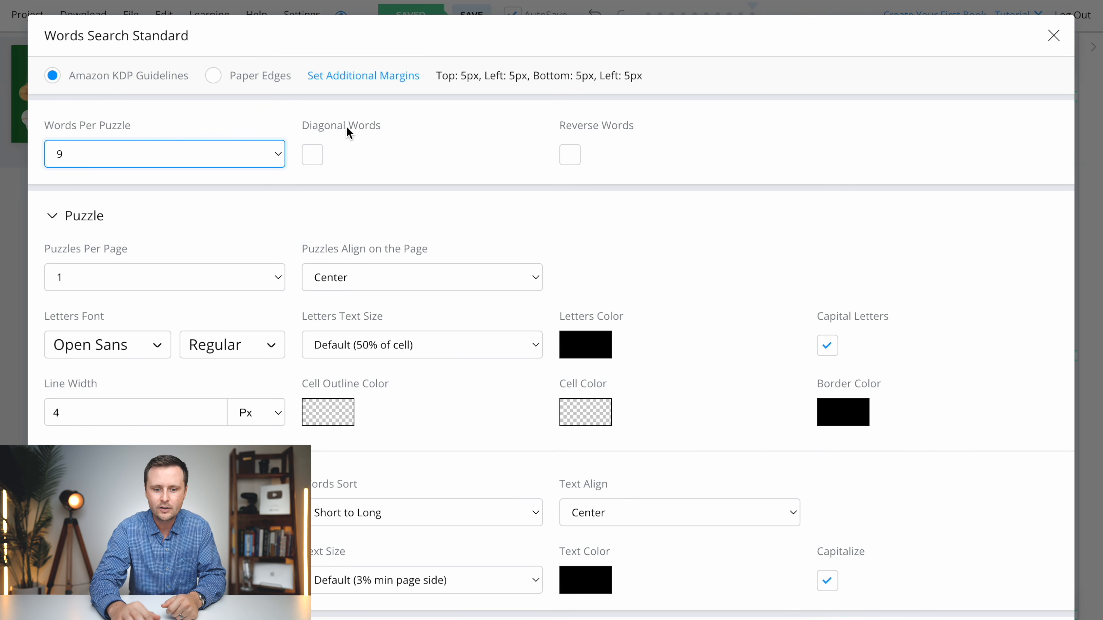
click(317, 156)
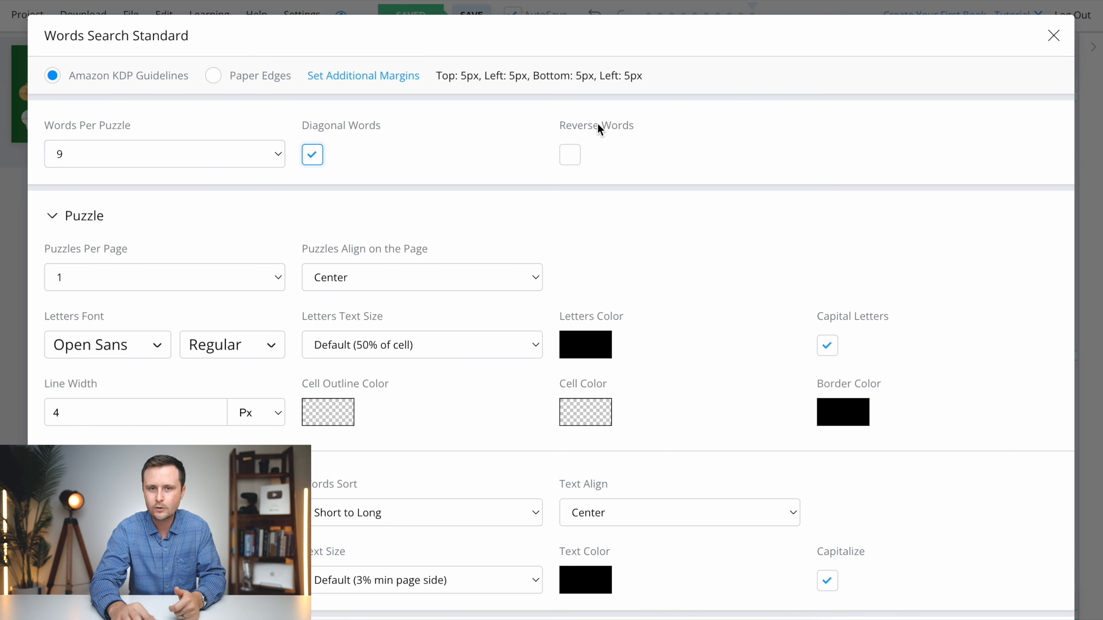
click(571, 157)
scroll(474, 202, down, 8)
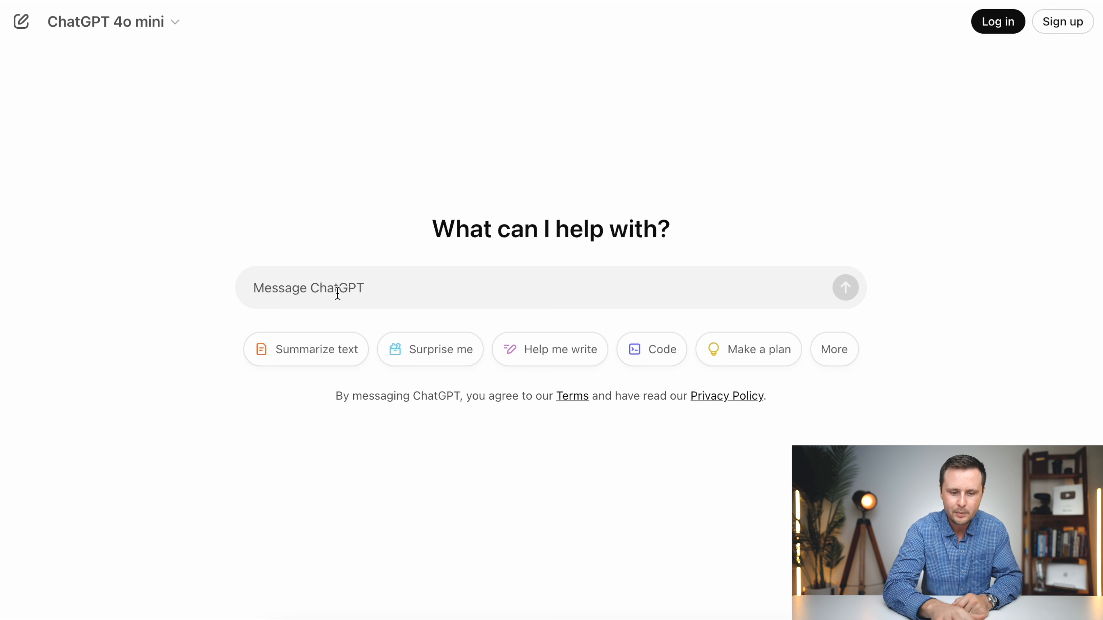
- Switch to ChatGPT and request 495 christmas, winter, santa related words under 12 characters, numbered, unrepeated, with a % line between every 9 results
text(write a list of 495 X related words that are under 12 characters long combined without repeating any results. Put each result on its own numbered line. Put a % character in between every 9 results on its own line. Put a space between two word results. Write them all in one response.)
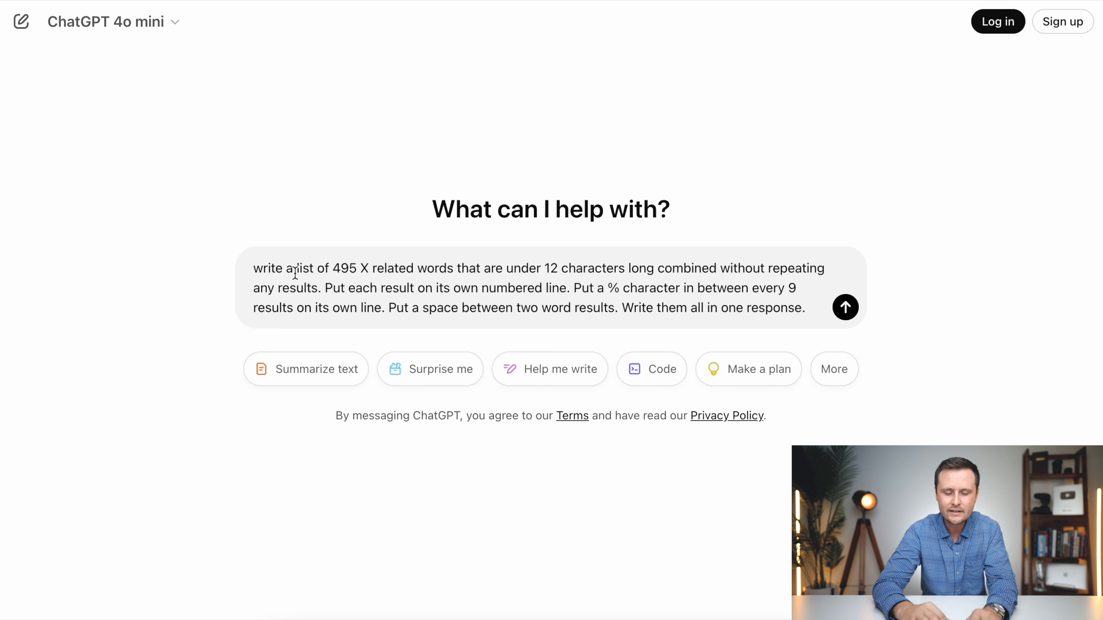
key(BackSpace)
text(christmas,)
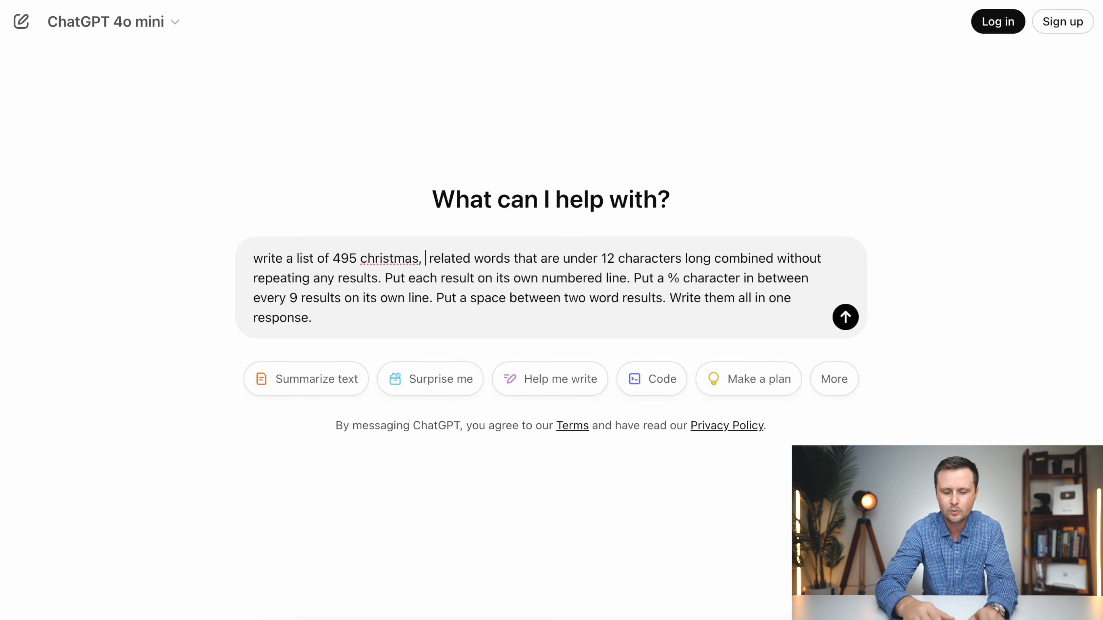
text(winter, santa)
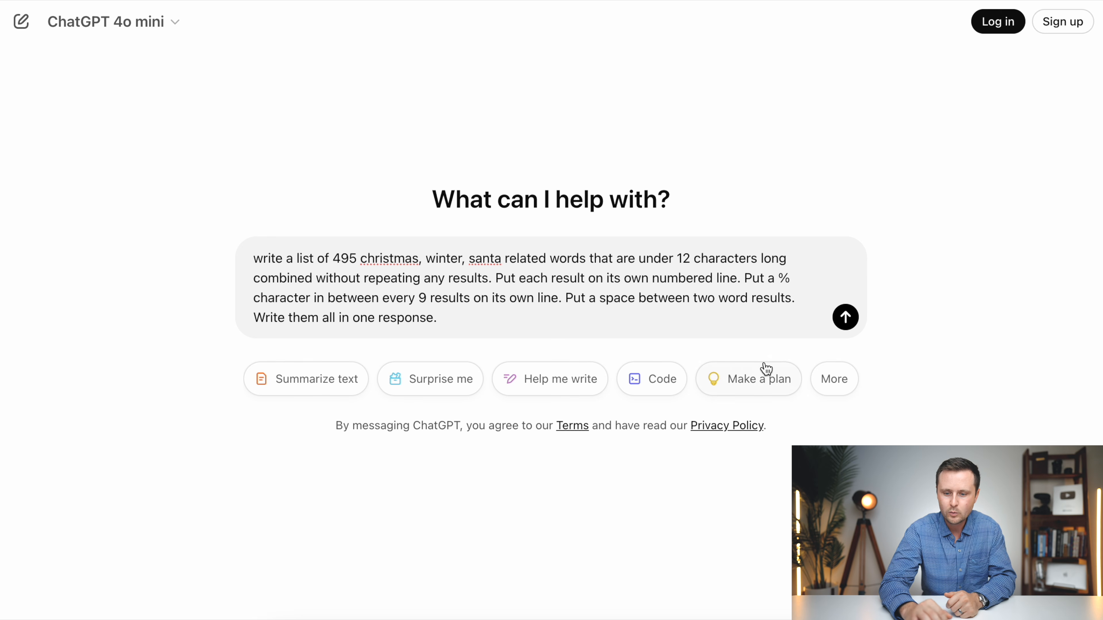
click(846, 318)
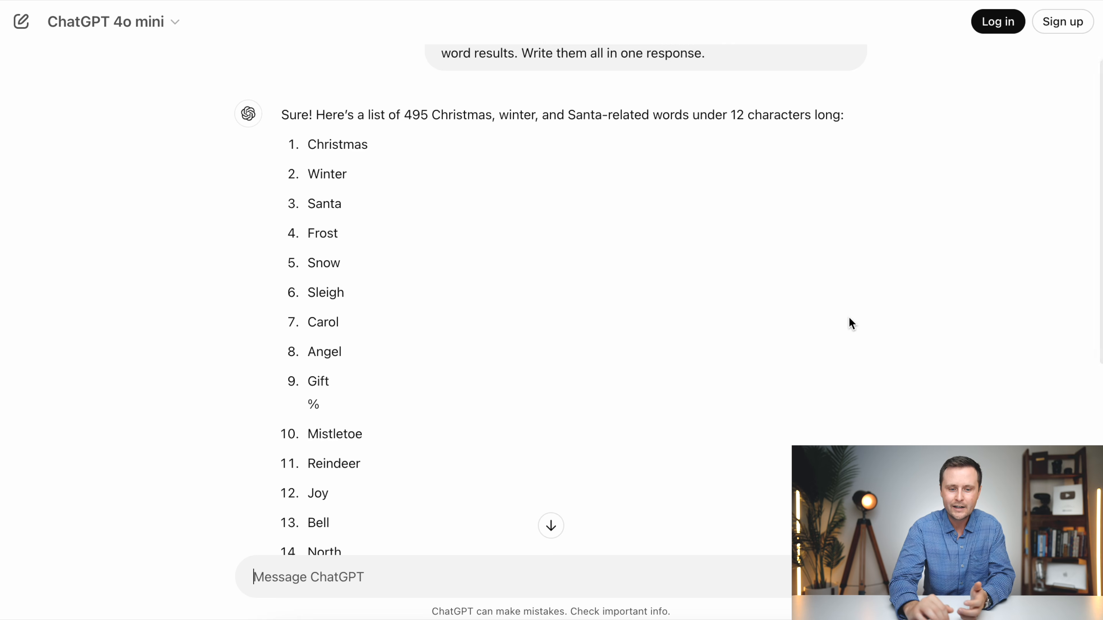
- Review the generated word list to its end, checking the % separators, two-word spacing and whether all 495 entries are there
scroll(849, 317, down, 10)
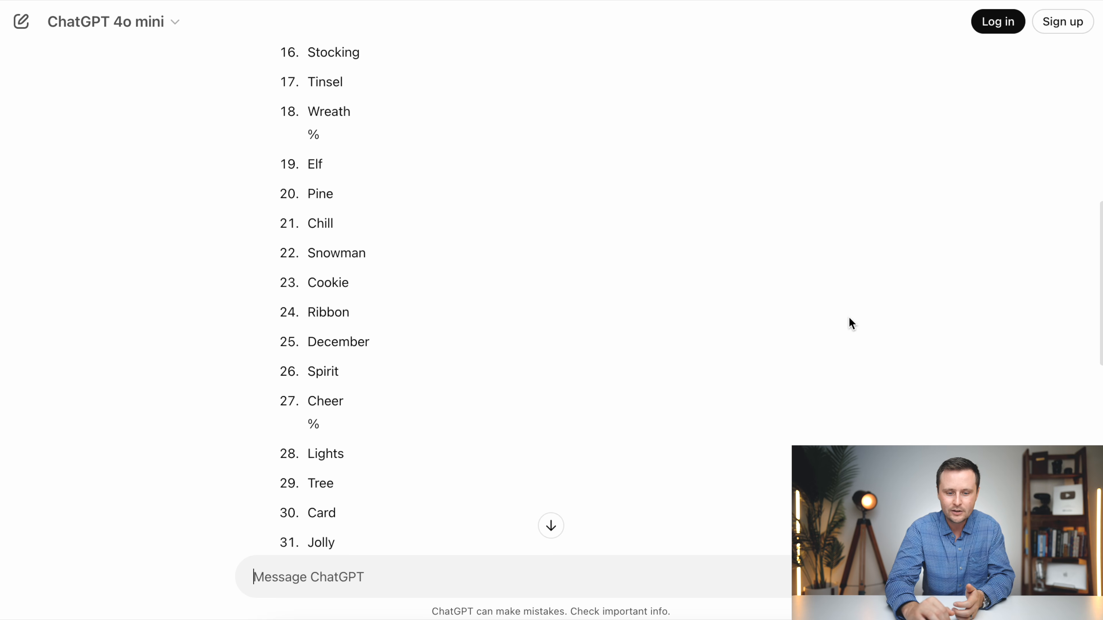
scroll(649, 350, down, 7)
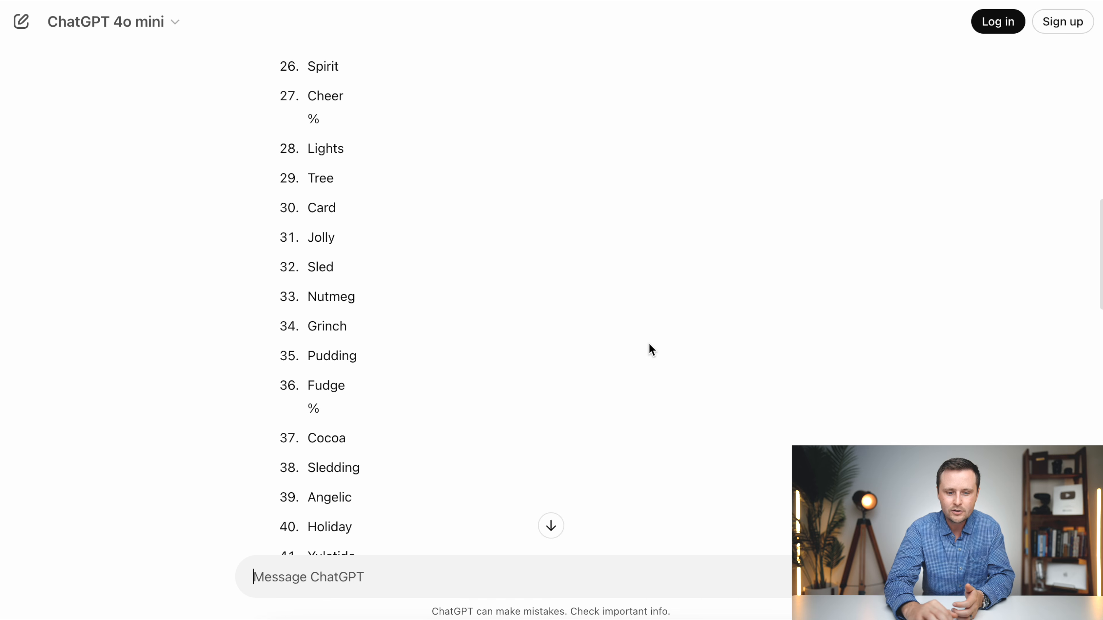
scroll(354, 338, down, 6)
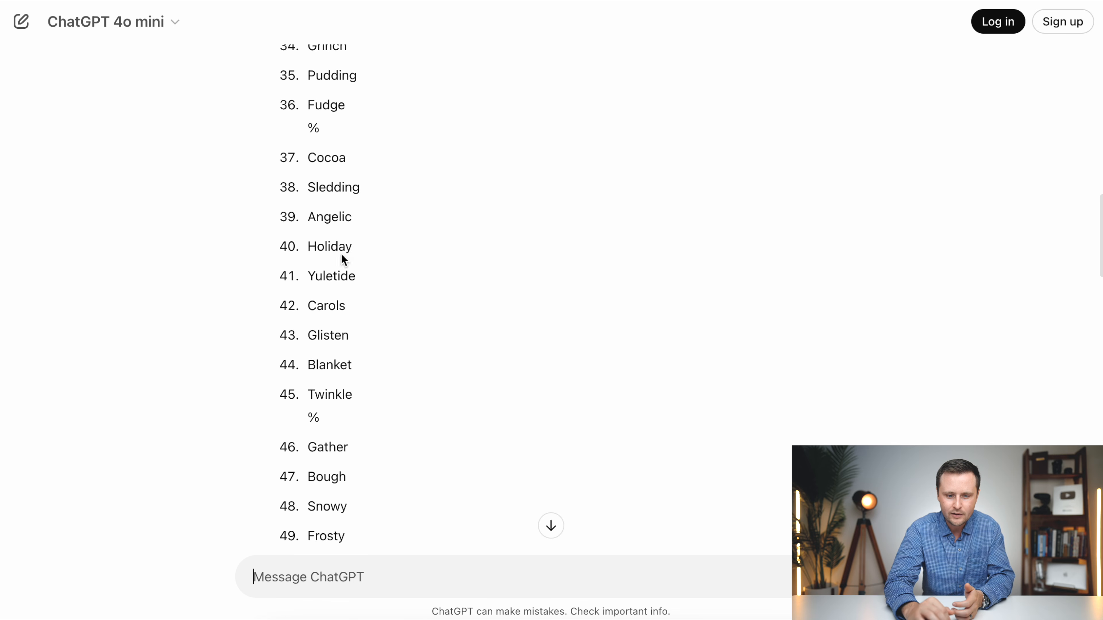
scroll(378, 397, down, 10)
scroll(377, 397, down, 10)
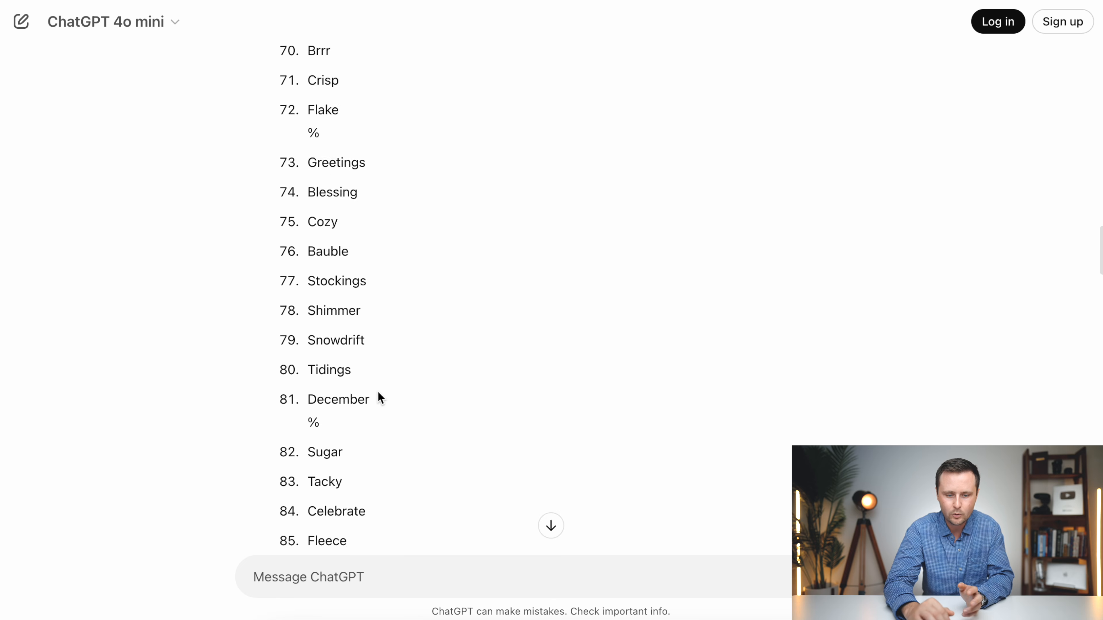
scroll(378, 397, down, 4)
scroll(382, 418, down, 17)
scroll(381, 418, down, 10)
scroll(381, 416, down, 20)
scroll(380, 414, down, 3)
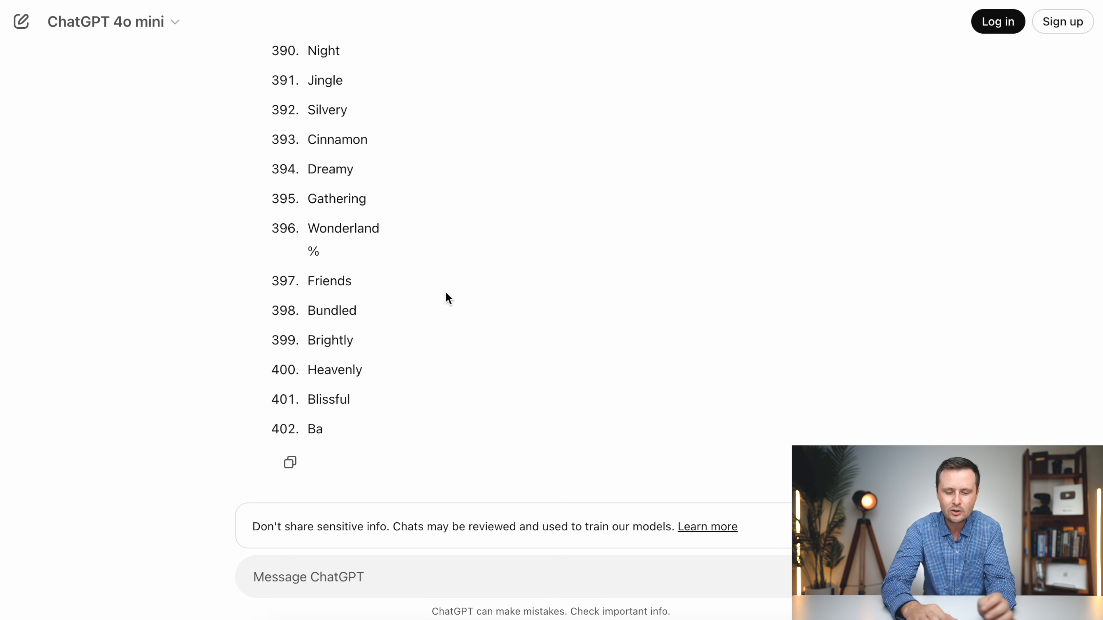
- Send the follow-up request "write them all in one response, and put a space between two word results"
click(326, 595)
text(write them all in one response)
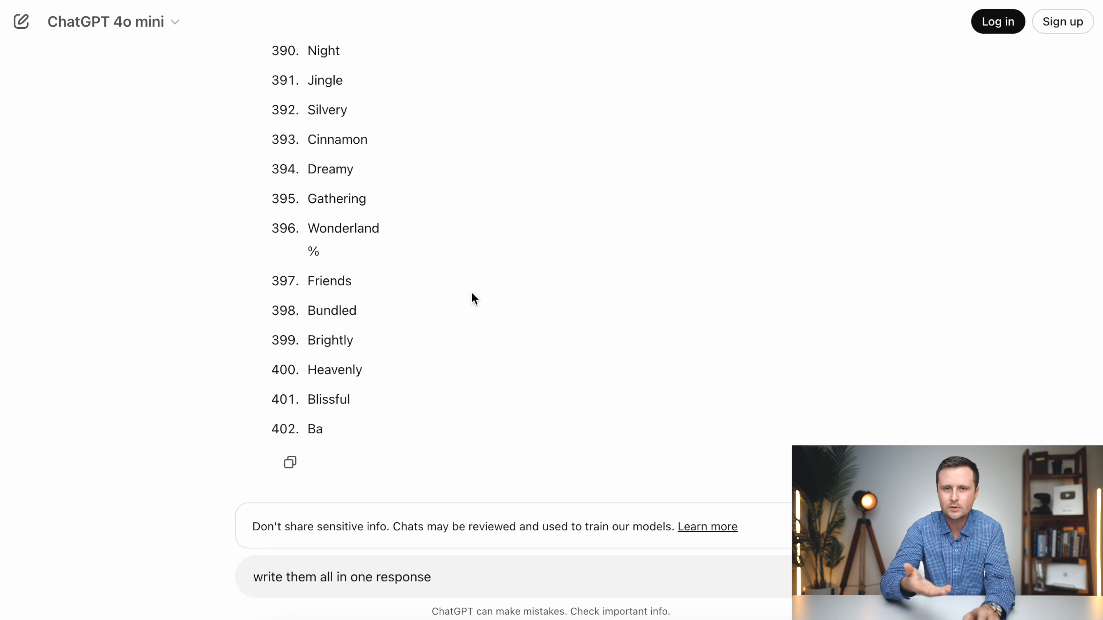
text(, and put a space between)
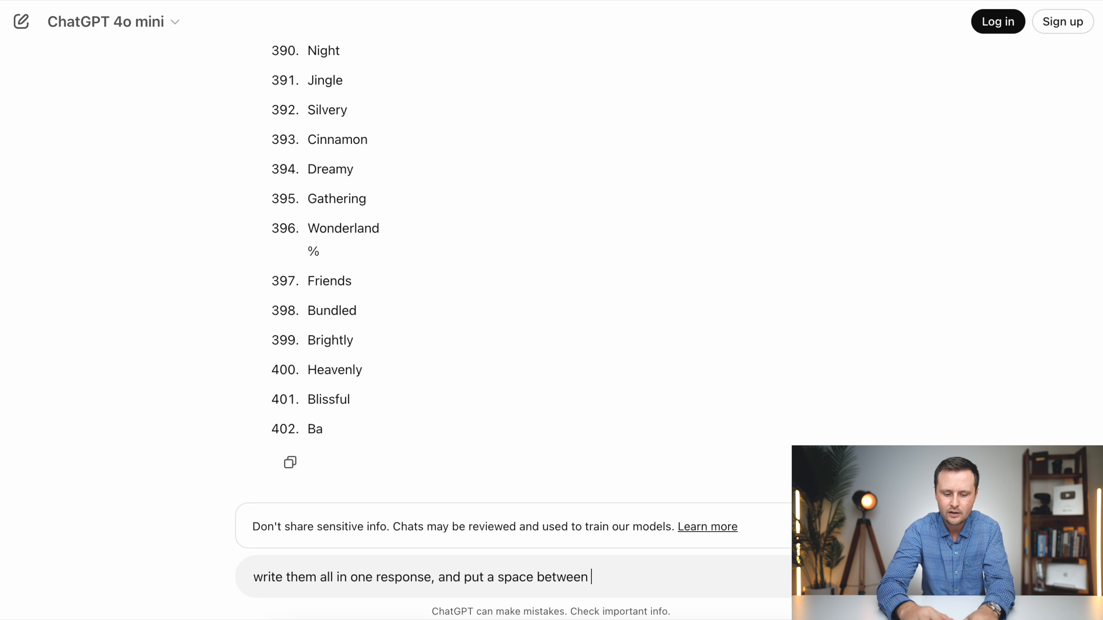
text( two word result)
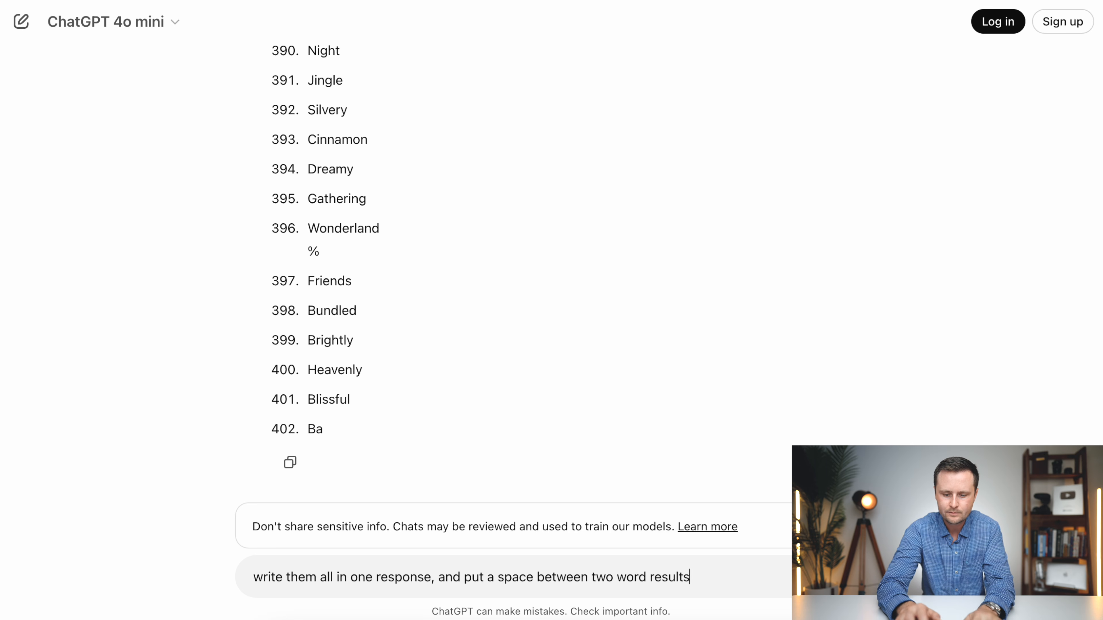
text(s)
key(Return)
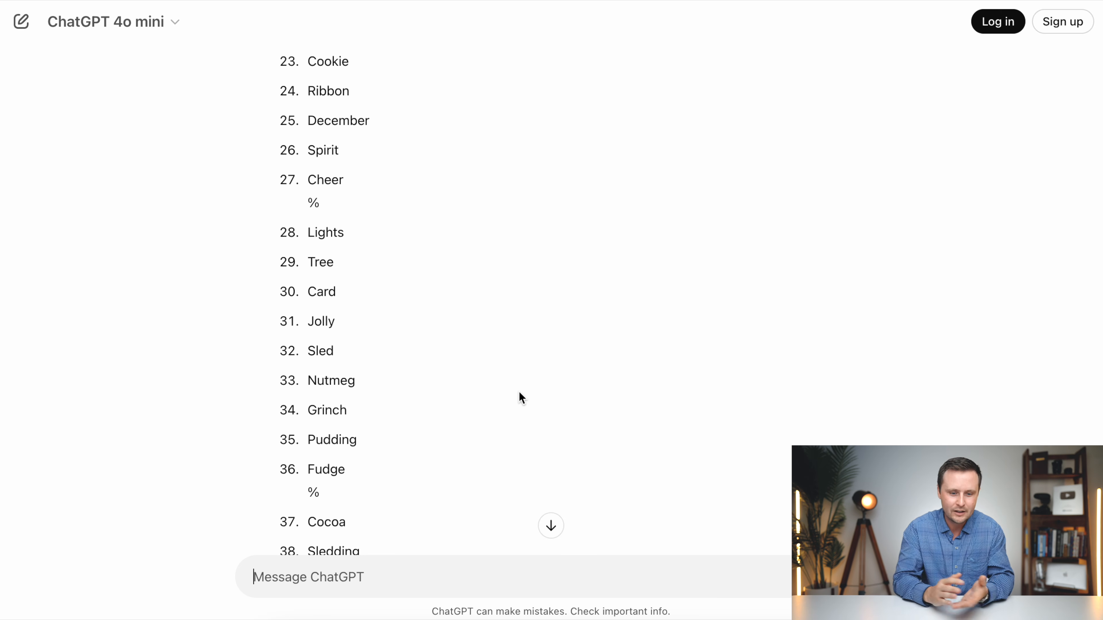
- Review the regenerated word list and continue its generation until it reaches entry 495
scroll(519, 393, down, 10)
scroll(383, 426, down, 7)
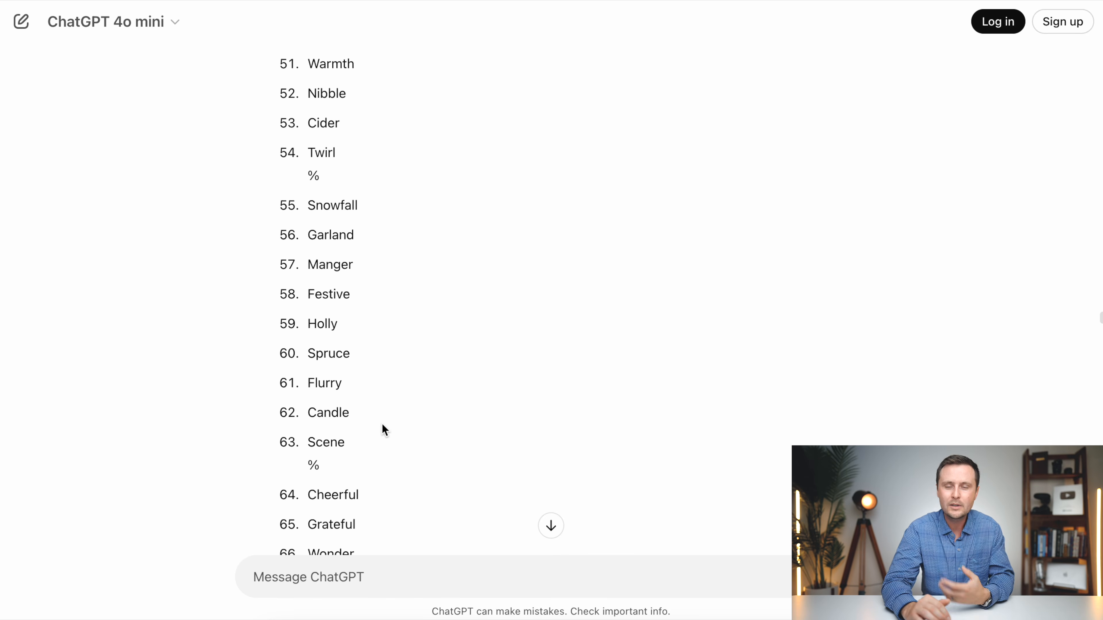
scroll(381, 423, down, 7)
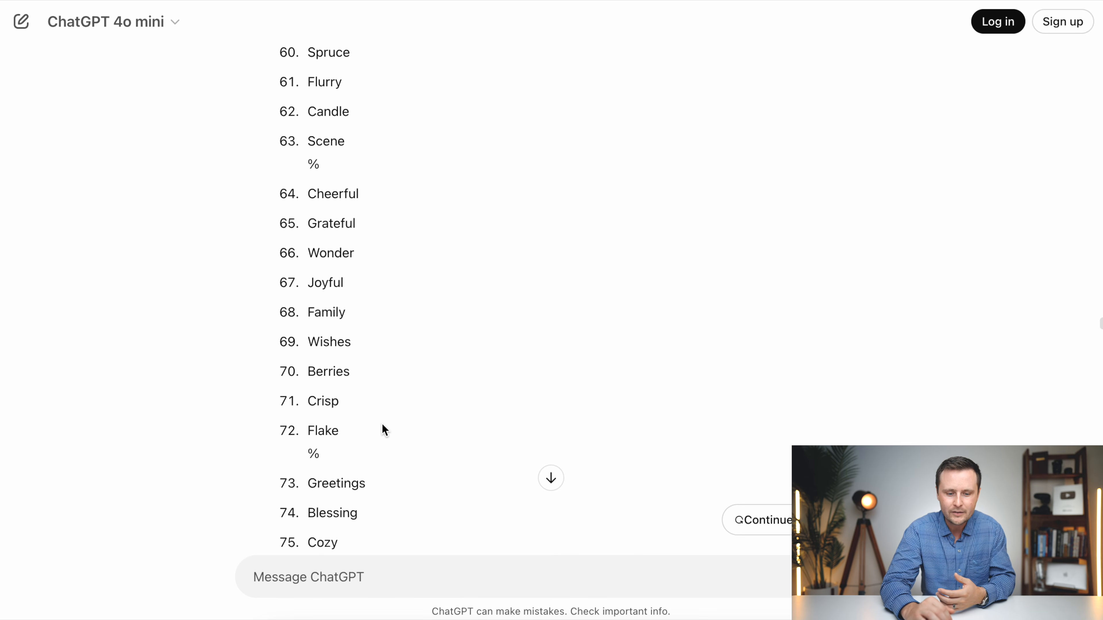
scroll(381, 424, down, 20)
scroll(381, 424, down, 20)
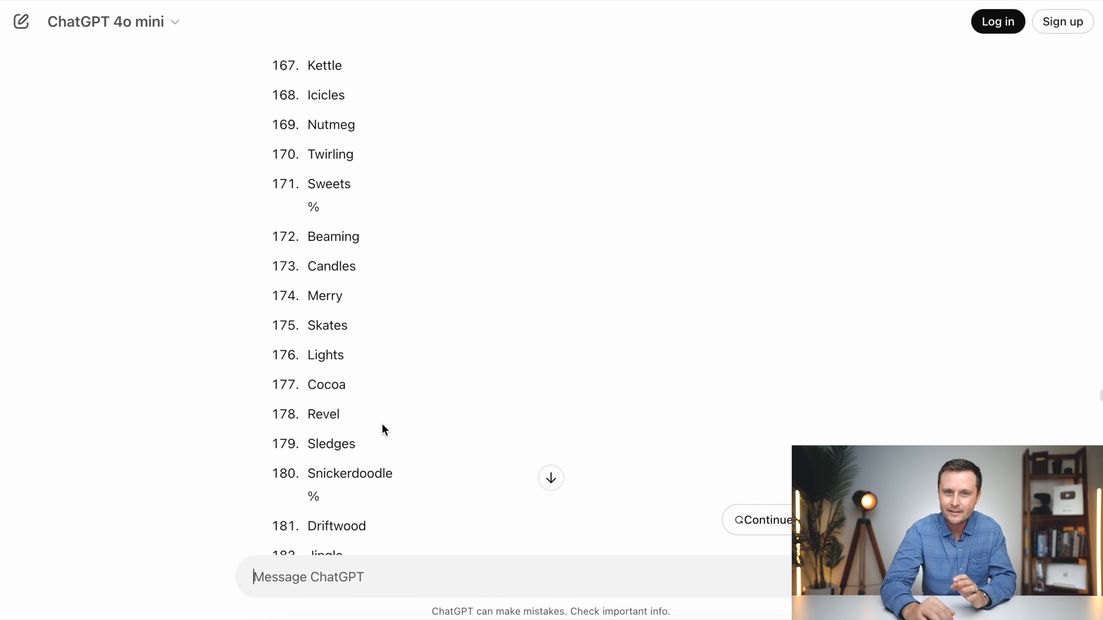
scroll(405, 388, down, 10)
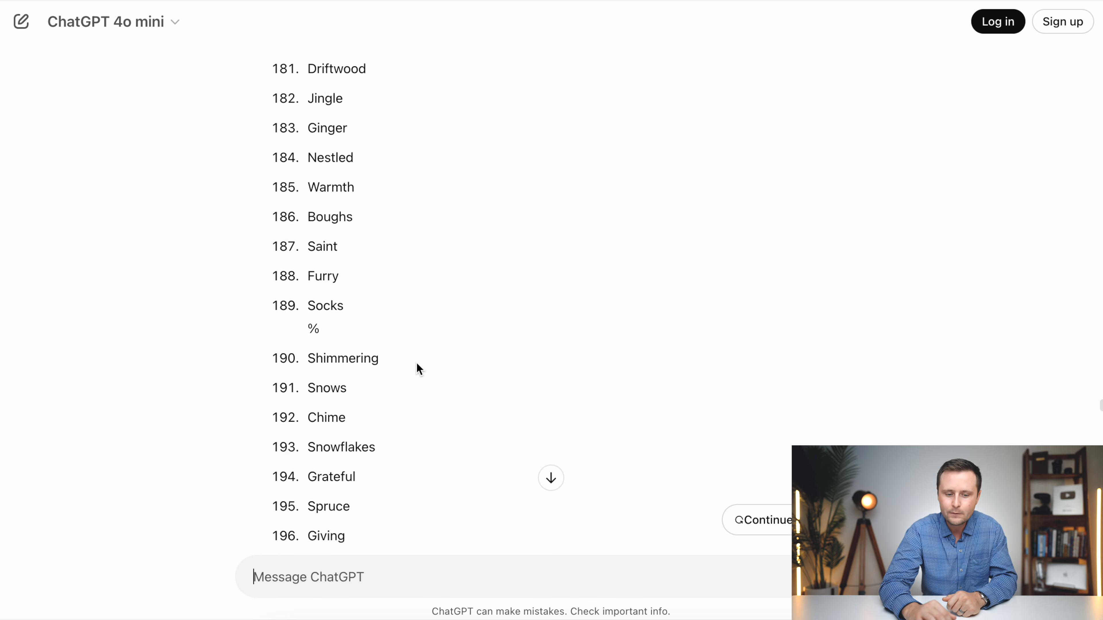
scroll(417, 365, down, 20)
scroll(416, 369, down, 15)
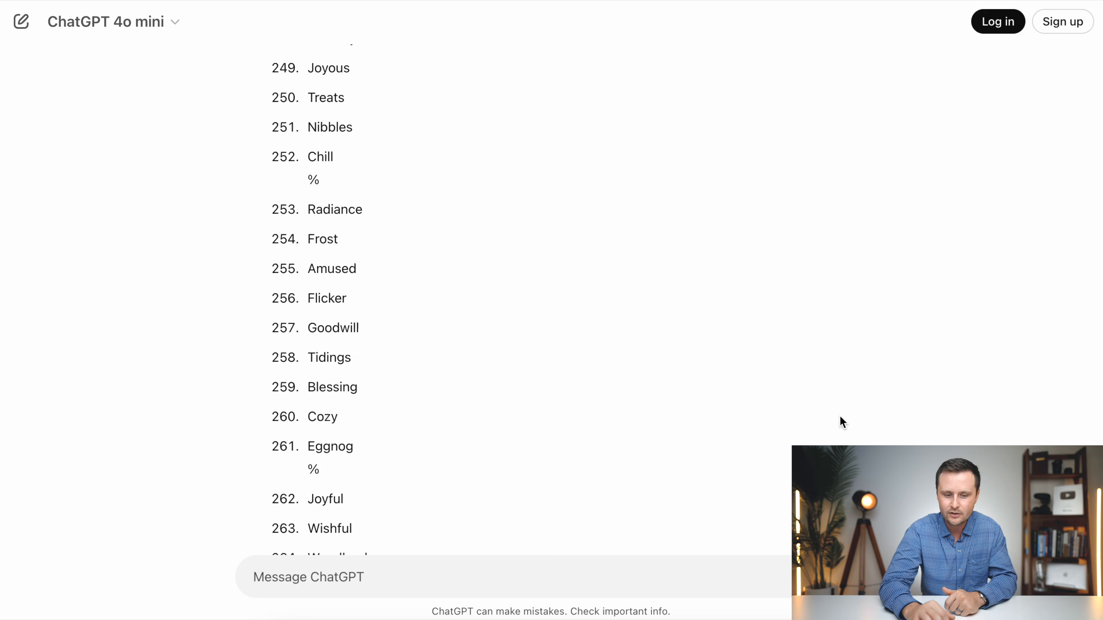
scroll(544, 370, down, 20)
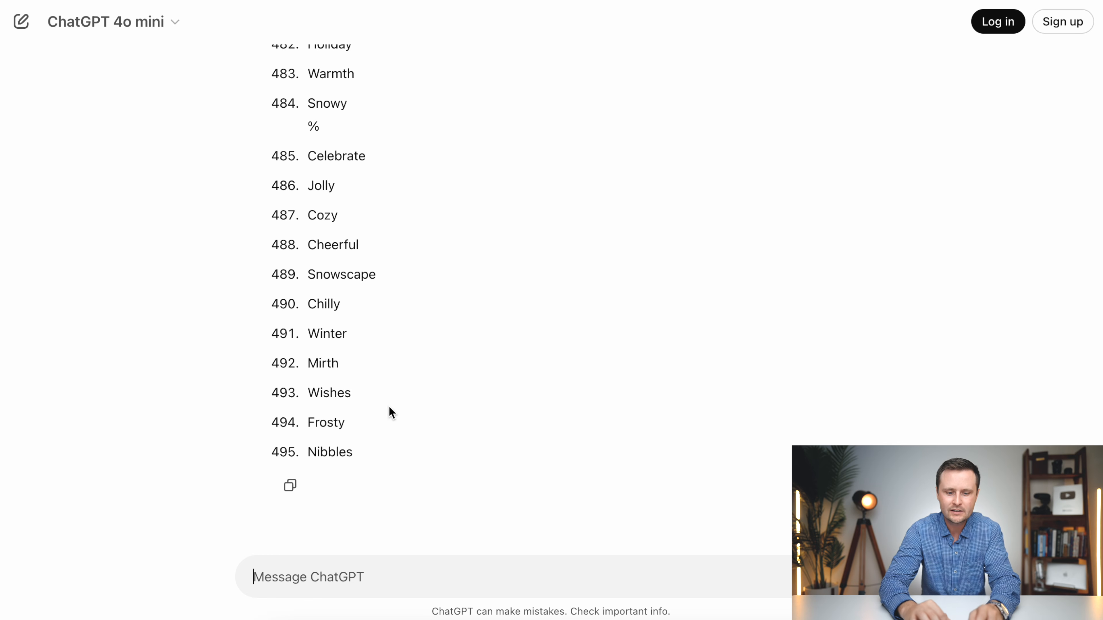
- Copy the complete word list from the response and paste it into column A of a new blank Google Sheets spreadsheet
drag(353, 455, 326, 70)
right_click(328, 53)
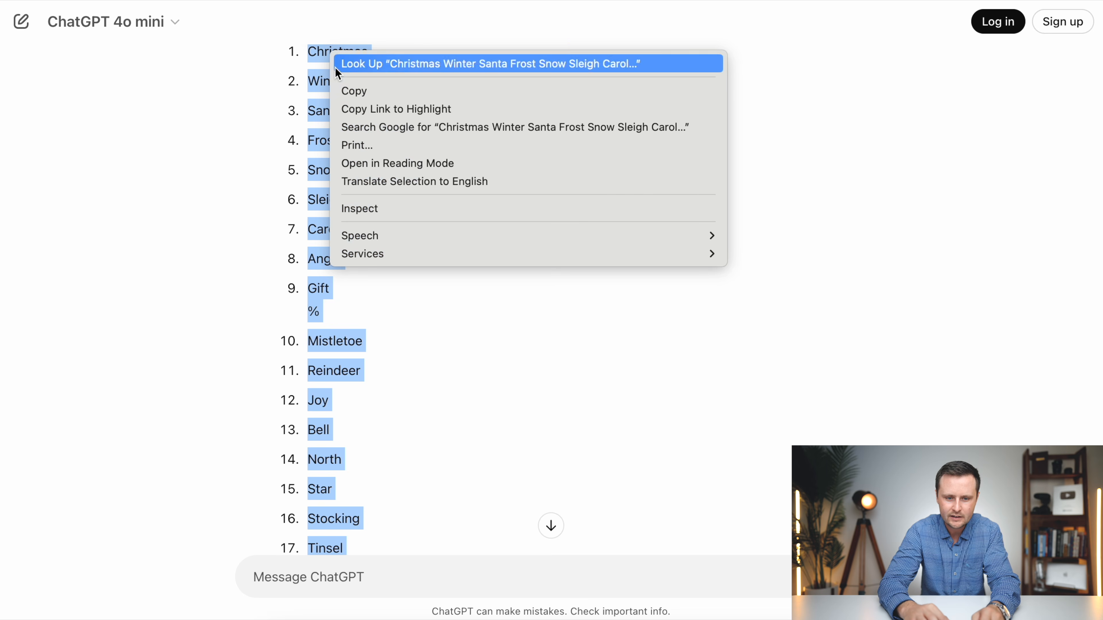
click(358, 90)
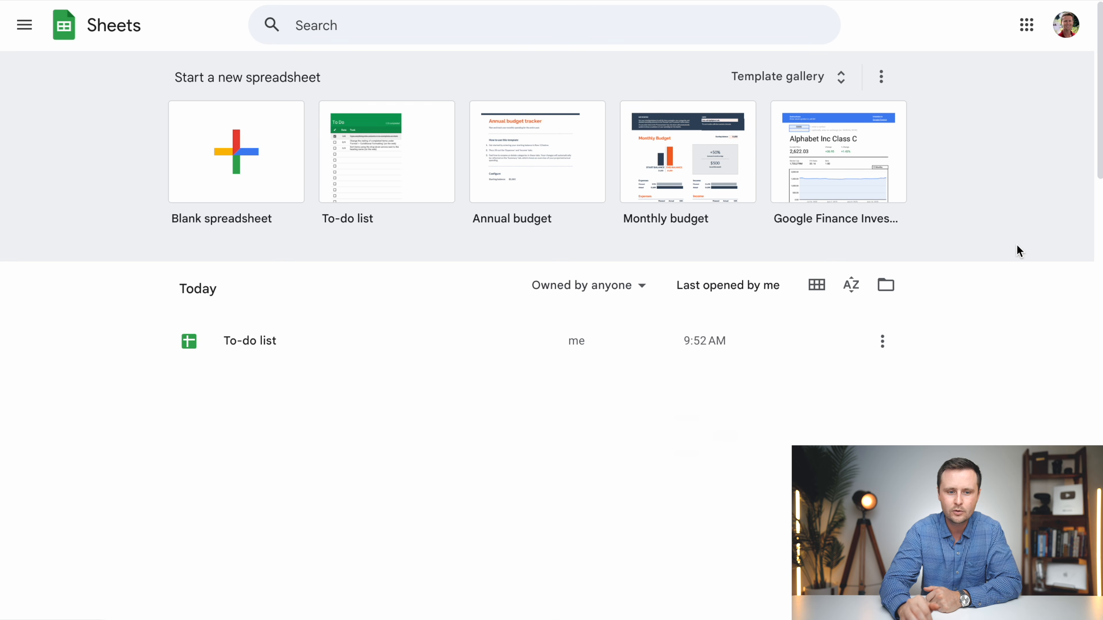
click(246, 173)
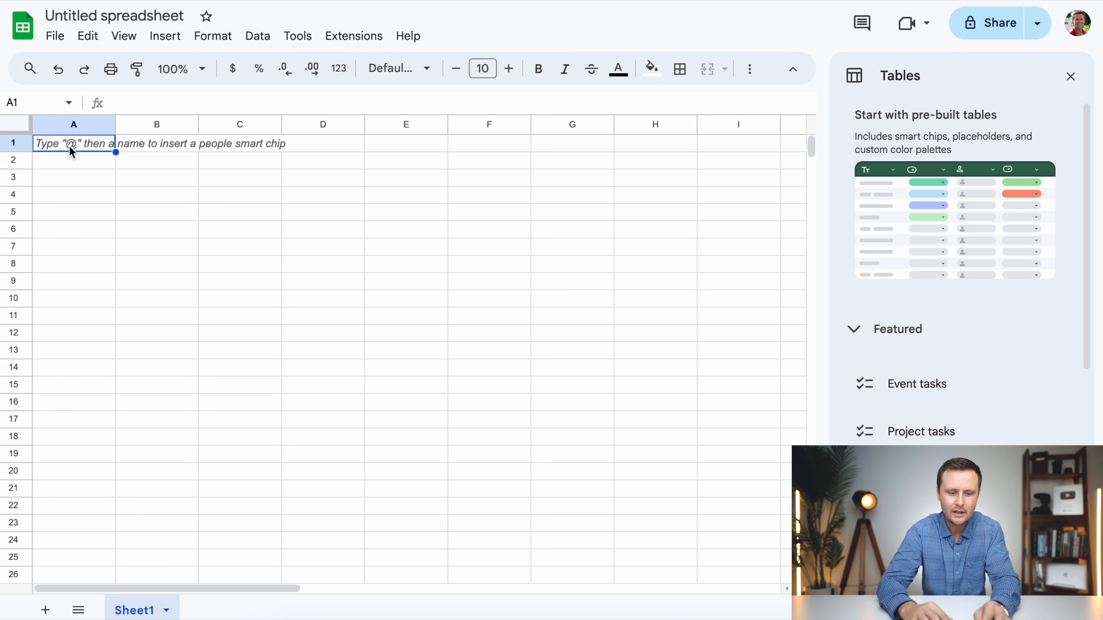
key(ctrl+v)
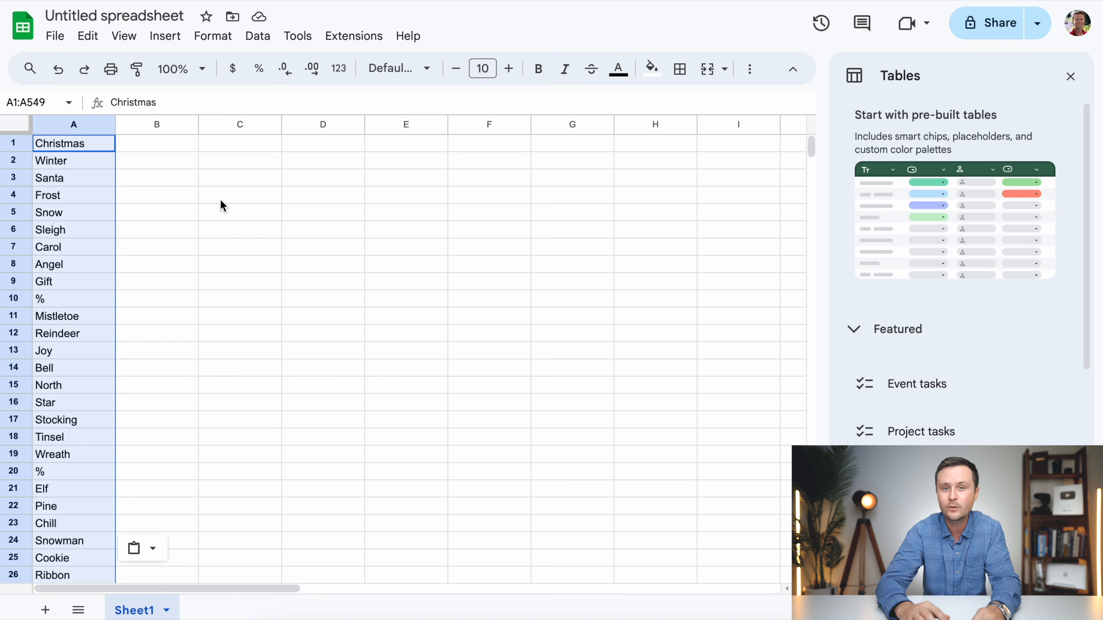
- Find every "%" in the spreadsheet and replace all of them with nothing, then check the blank separator rows in column A
click(71, 126)
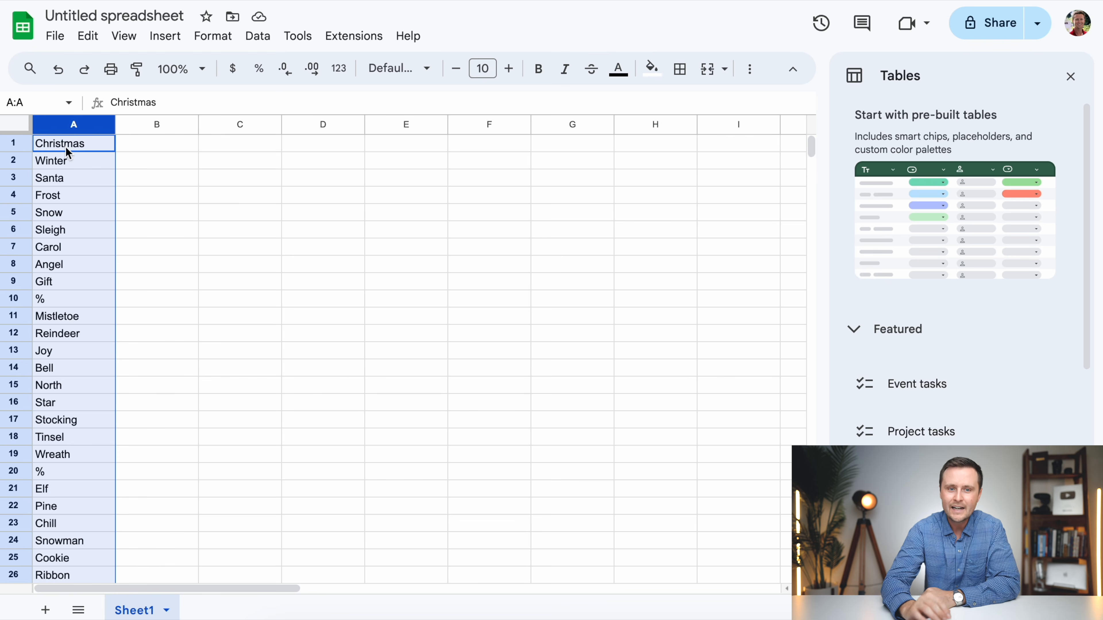
click(167, 307)
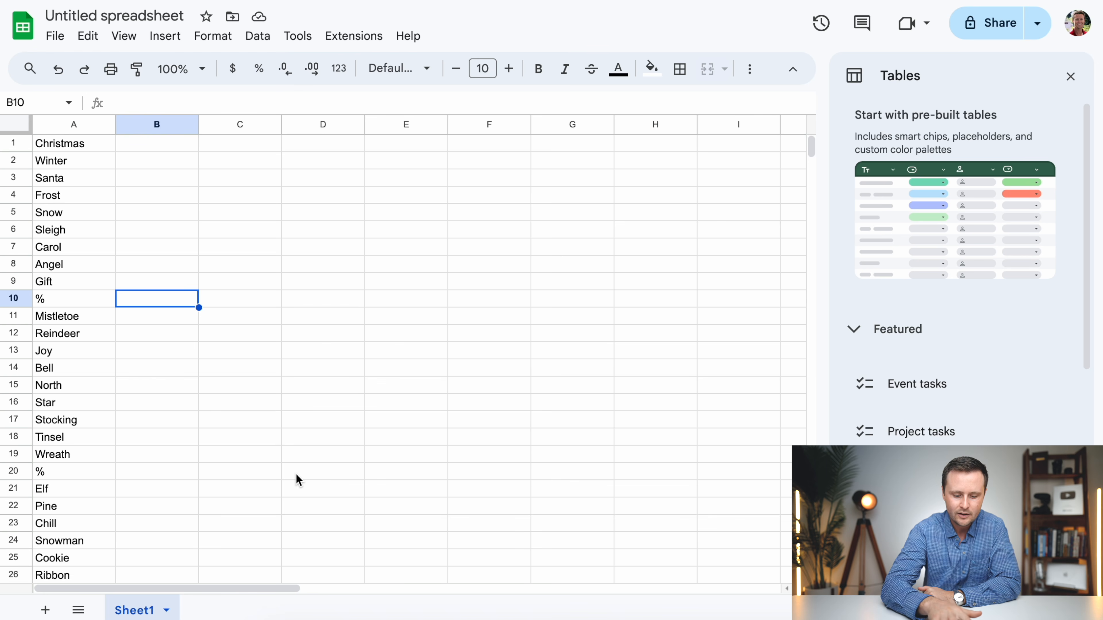
key(ctrl+f)
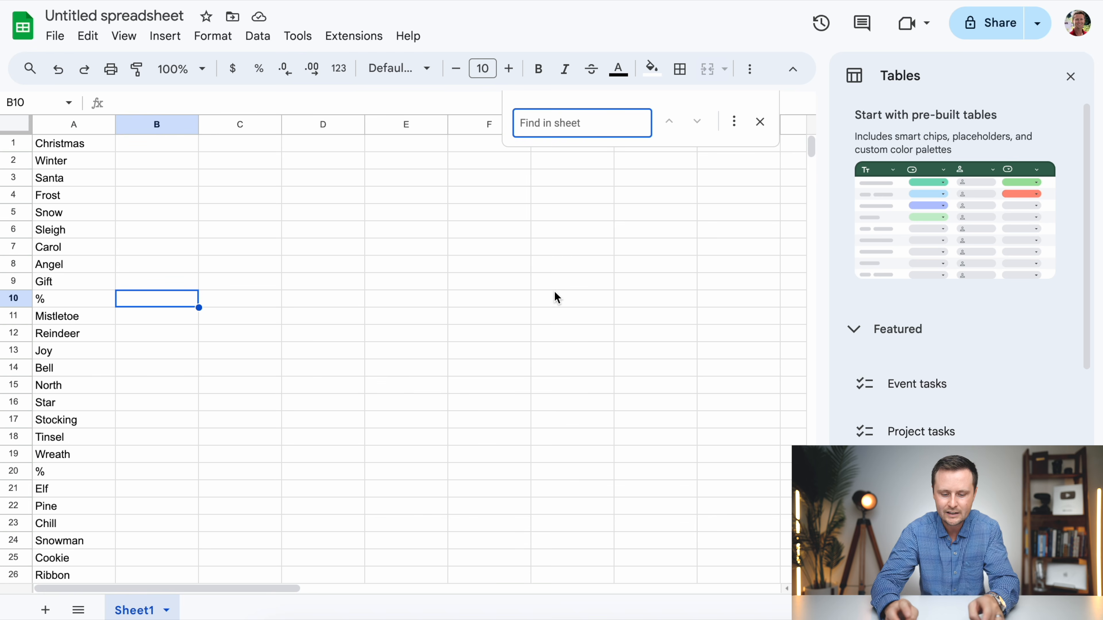
text(%)
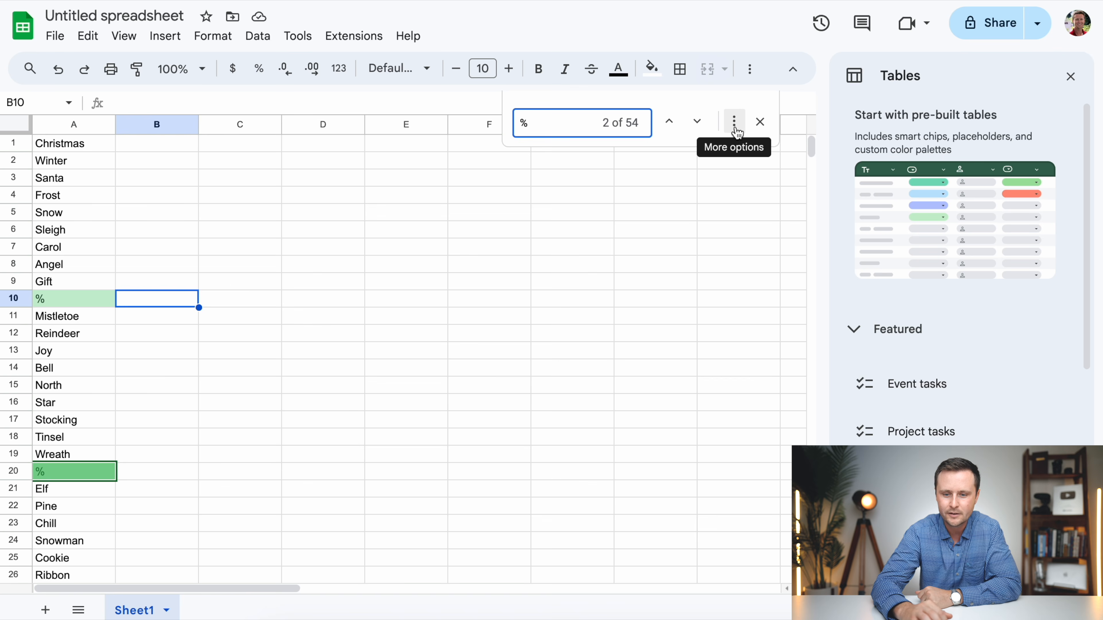
click(736, 129)
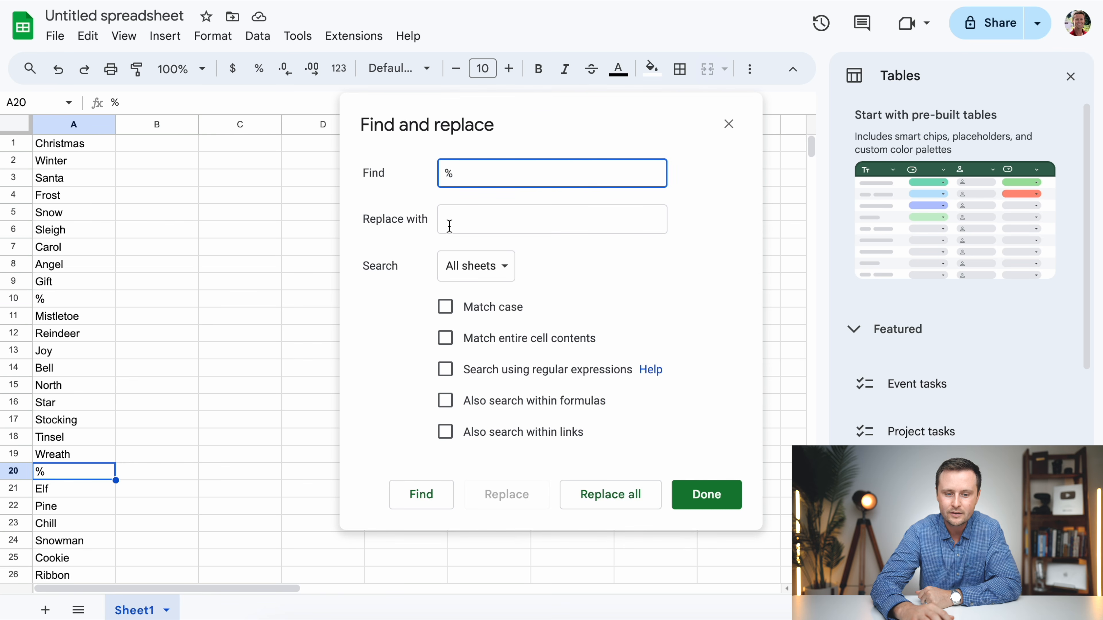
click(599, 497)
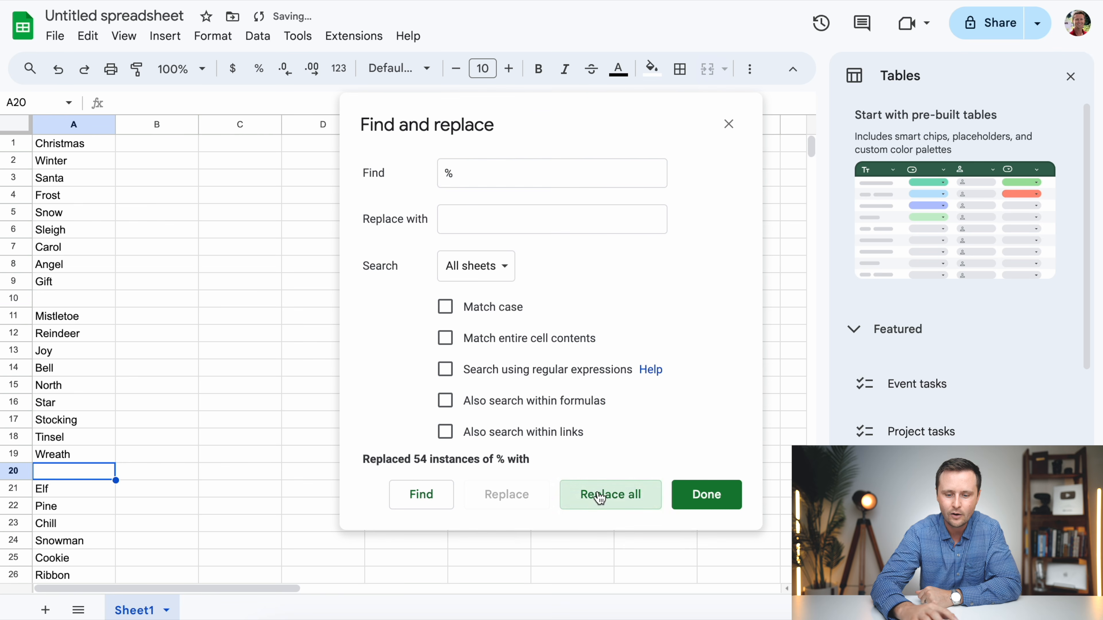
click(707, 496)
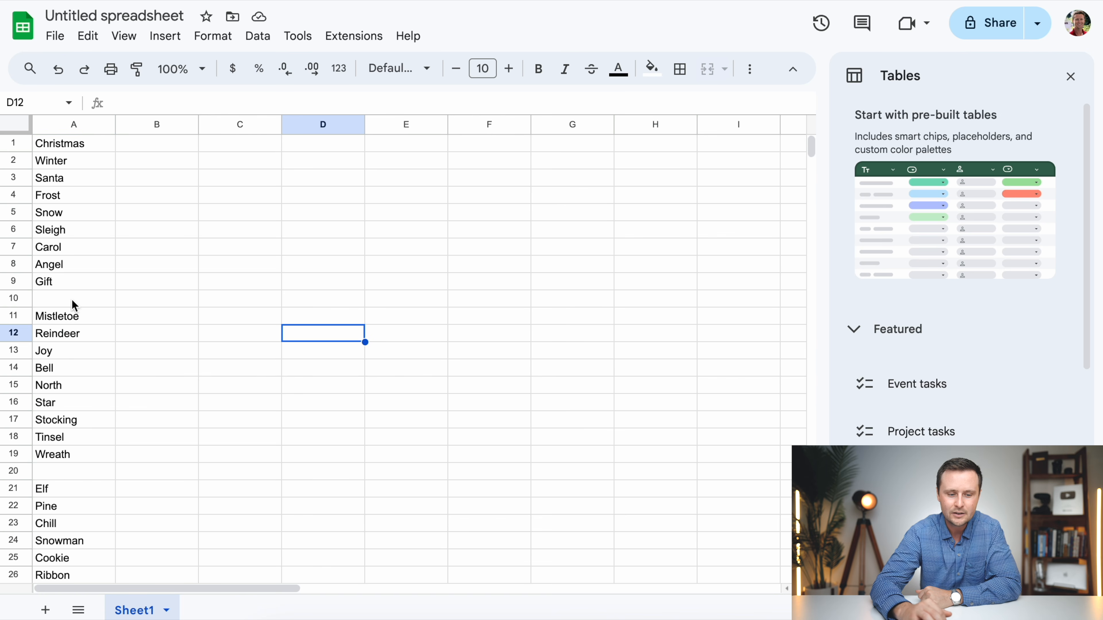
scroll(162, 466, down, 5)
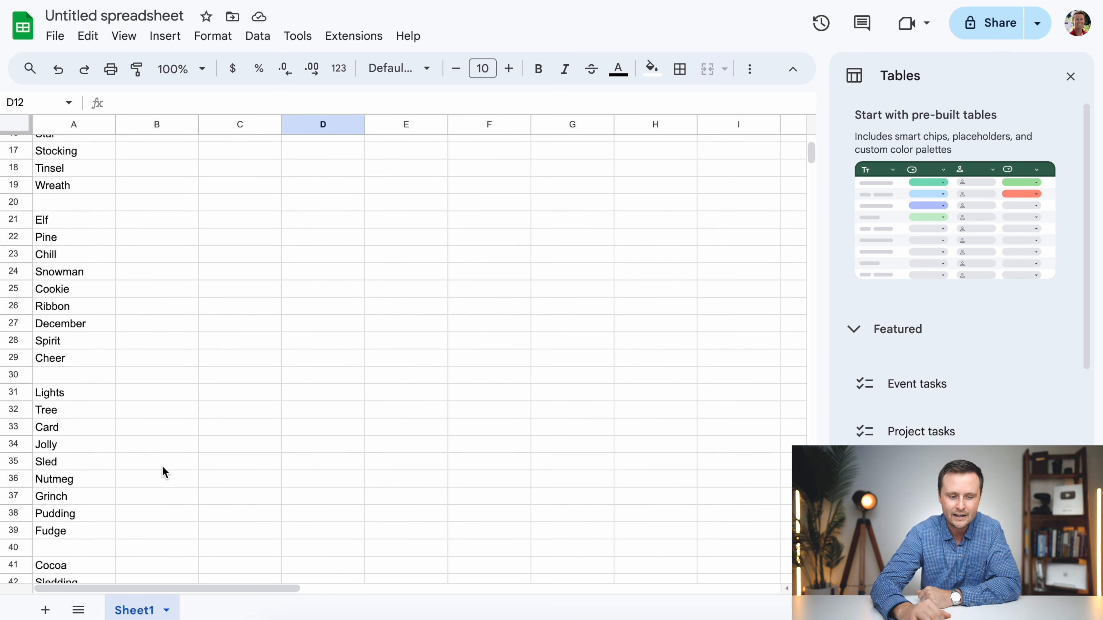
scroll(162, 465, up, 5)
- Rename the spreadsheet as "Christmas 495 words 9 per puzzle"
click(113, 18)
text(Christmas )
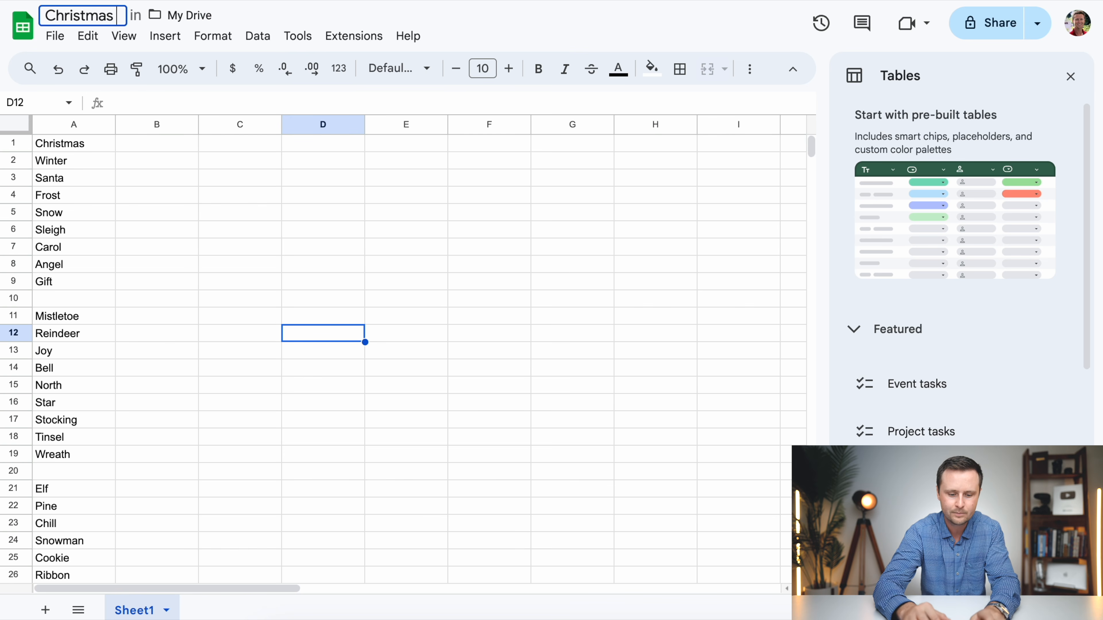
text(495 words )
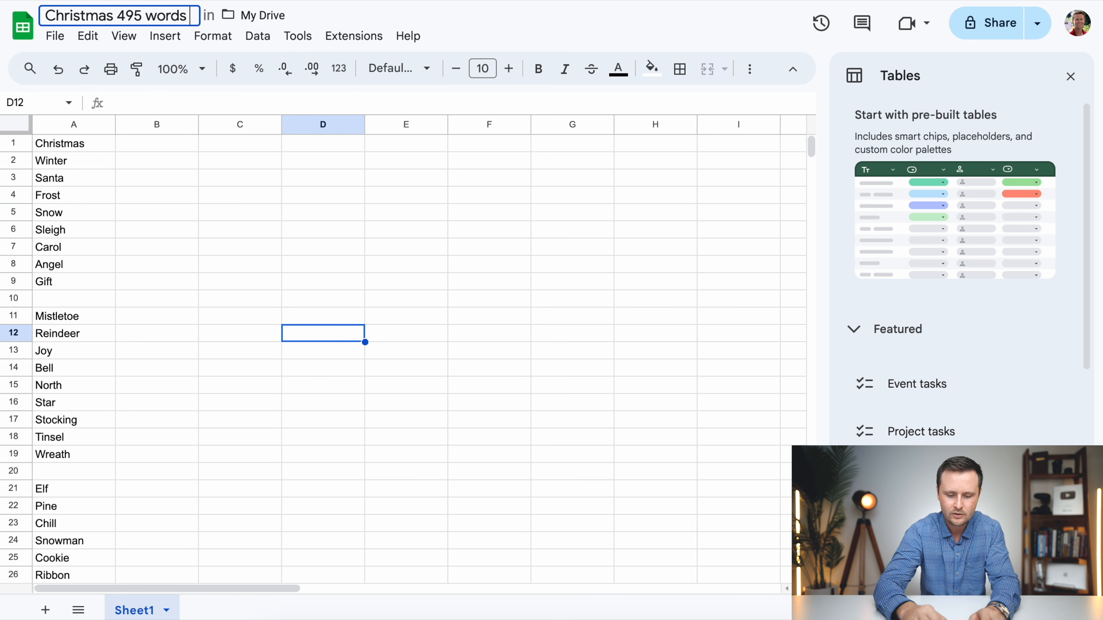
text(9 per puzzle)
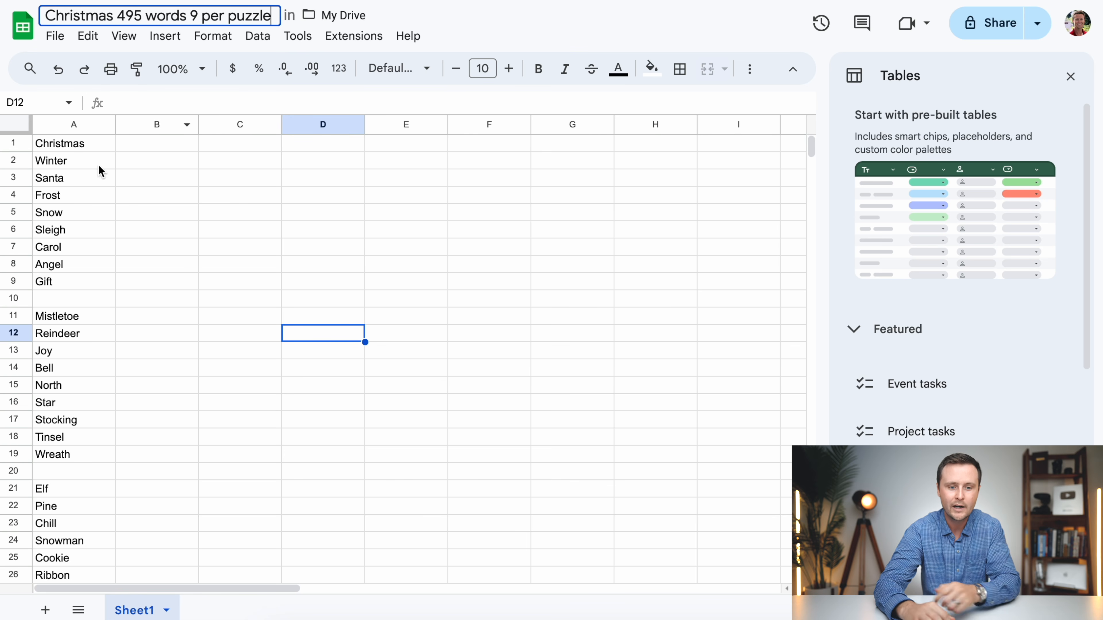
click(256, 269)
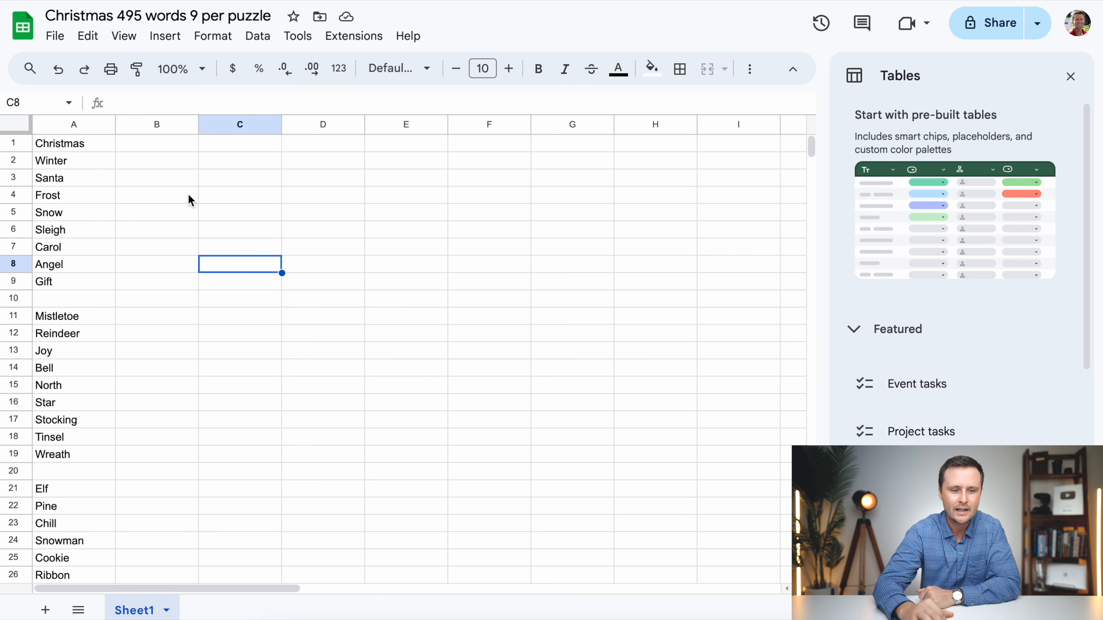
- Download the word list sheet as a comma-separated values (.csv) file into the Downloads folder
click(56, 38)
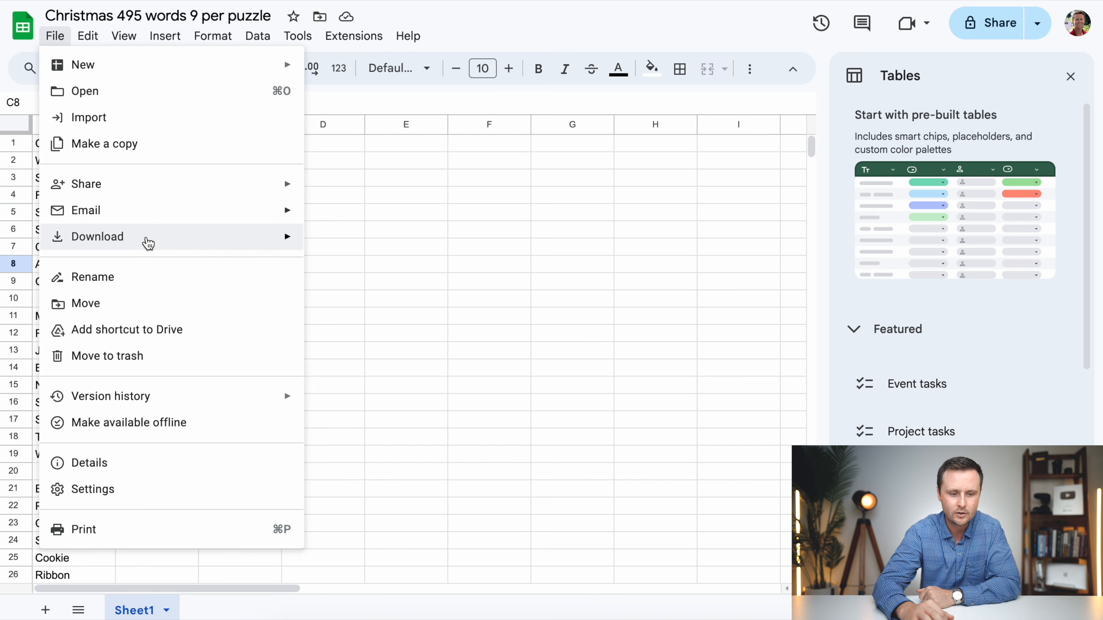
mouse_move(149, 243)
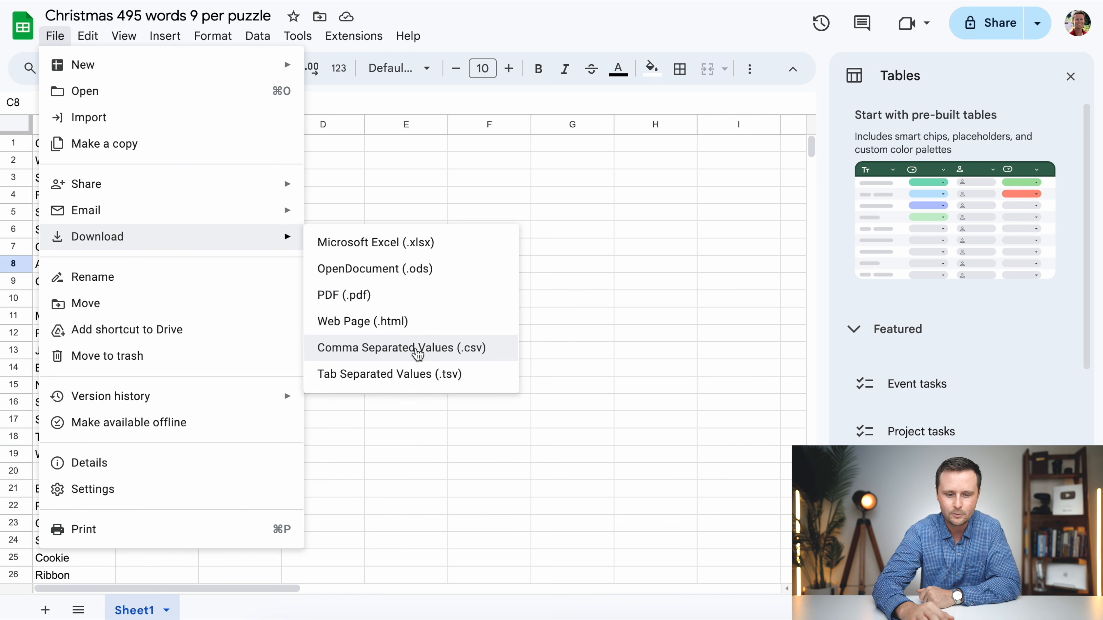
click(416, 349)
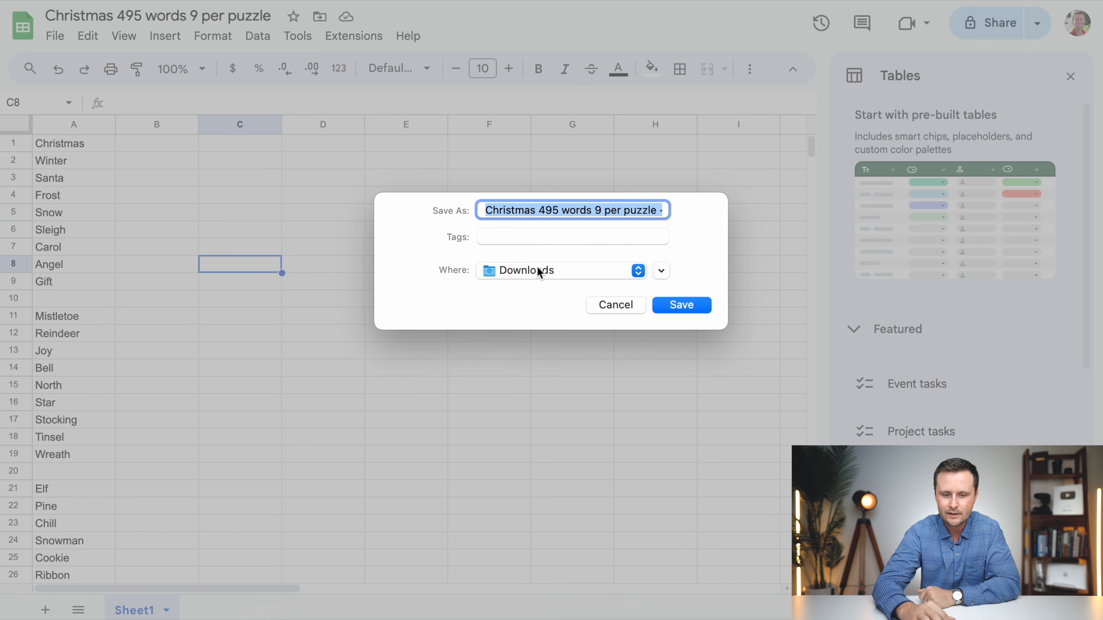
click(691, 305)
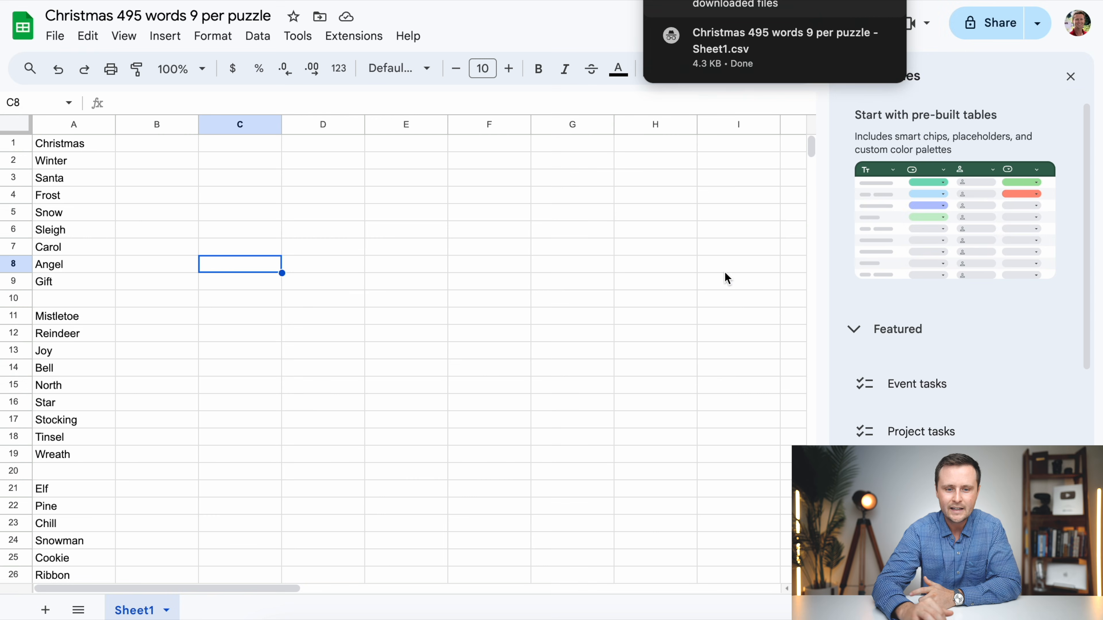
- Switch to the word search settings in Book Bolt Studio and load the CSV file "Christmas 495 words 9 per puzzle - Sheet1.csv" as the words
click(664, 281)
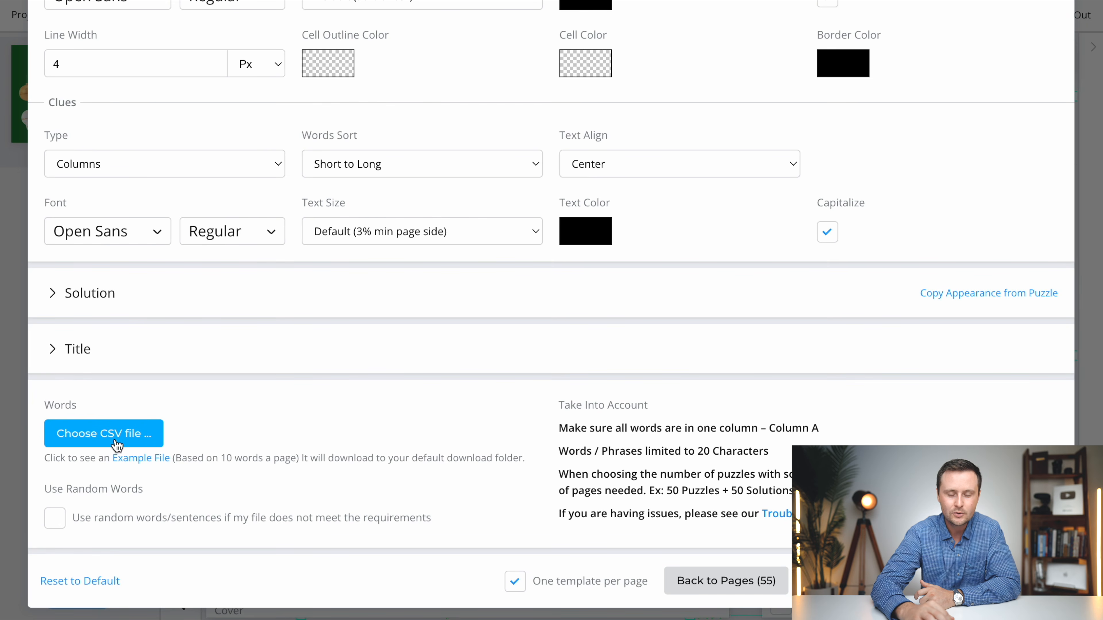
click(131, 441)
click(315, 178)
click(966, 407)
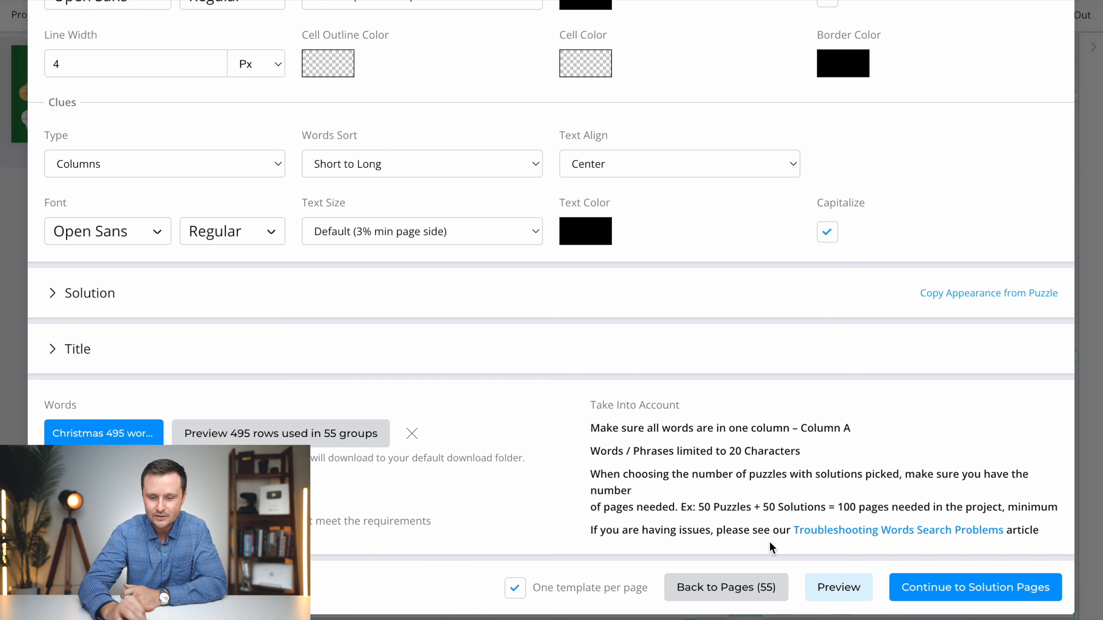
- Continue to the solution pages, place Solutions #1 to #55 on pages 56 to 110, and generate the word search puzzles
click(988, 590)
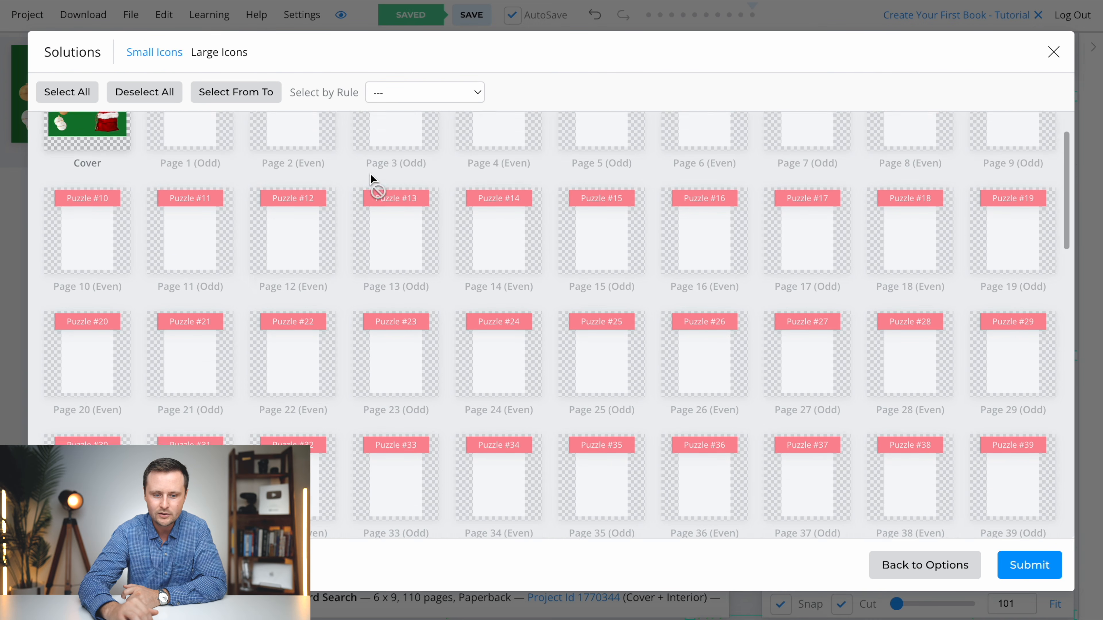
scroll(369, 177, down, 5)
scroll(371, 178, down, 5)
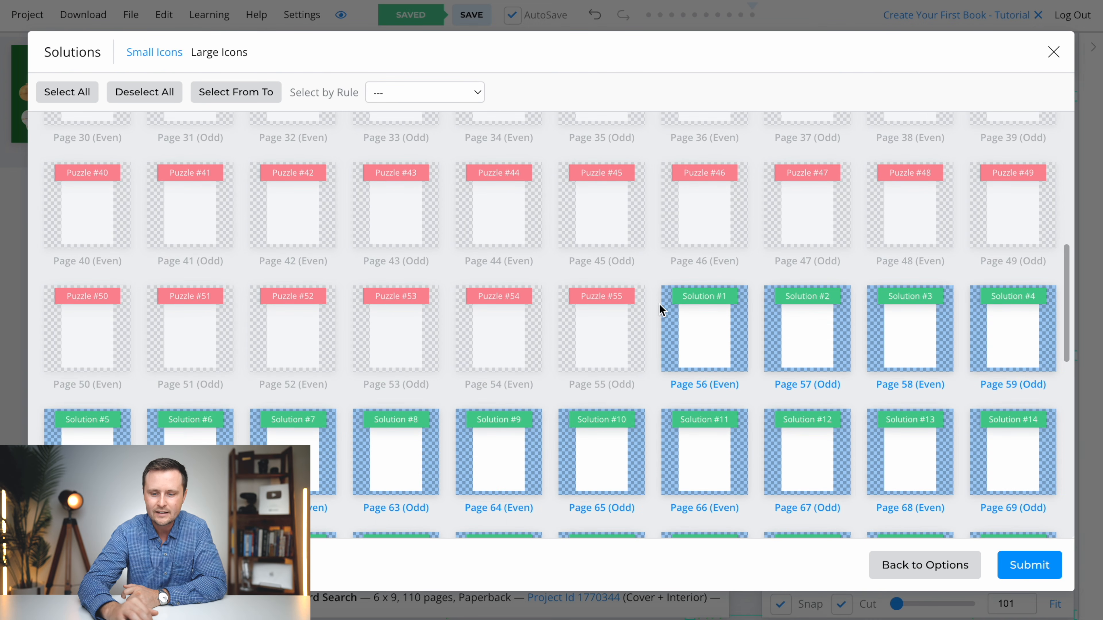
scroll(615, 377, down, 10)
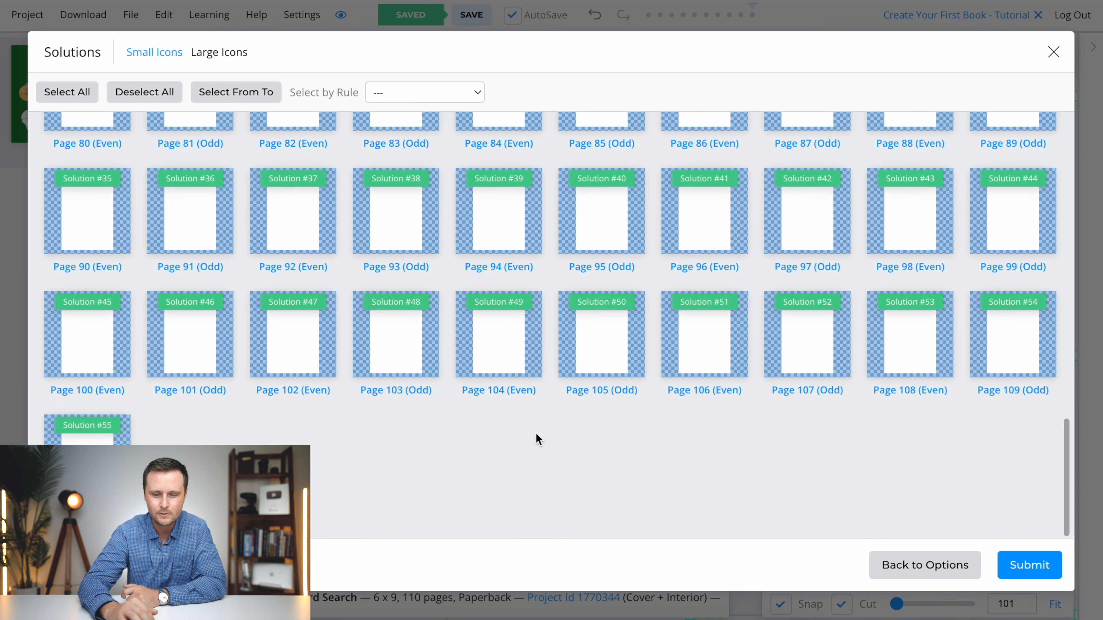
scroll(539, 438, up, 20)
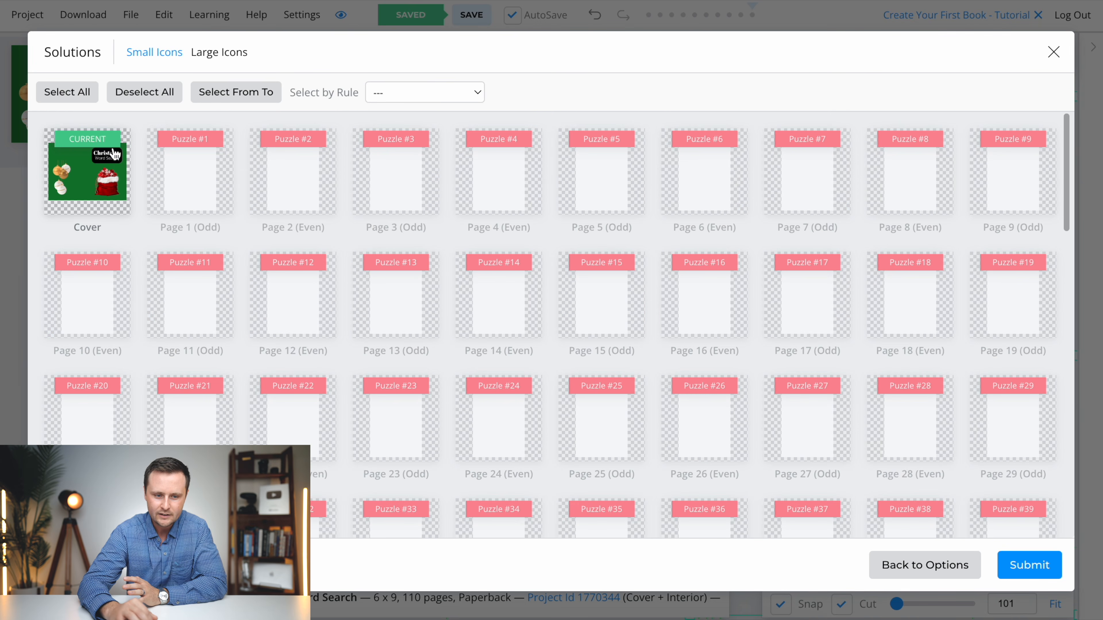
click(65, 93)
click(93, 187)
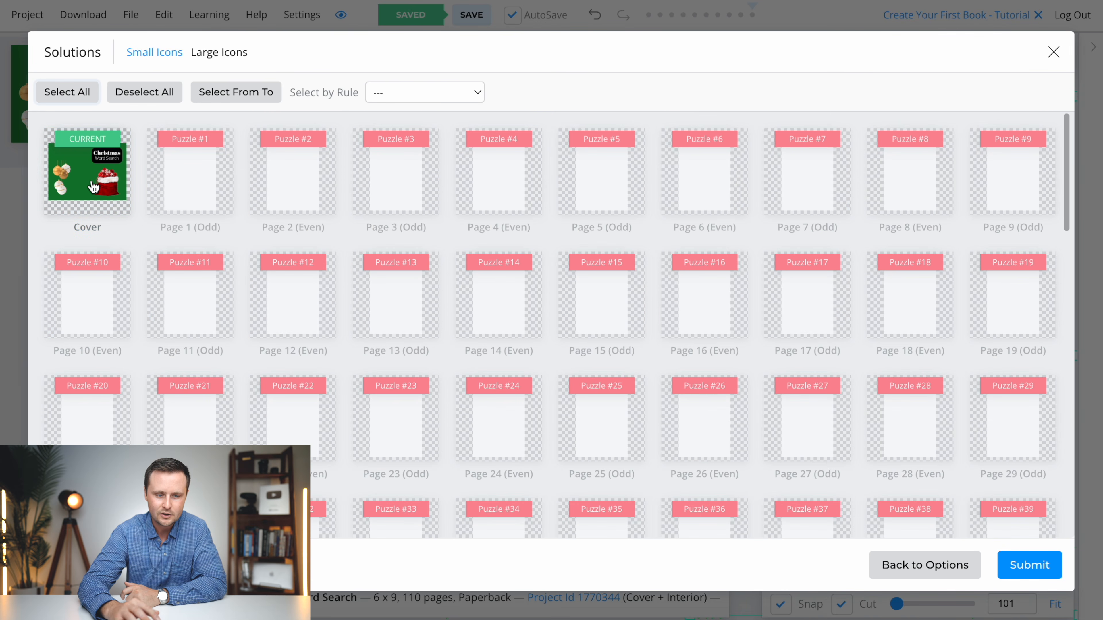
click(1033, 567)
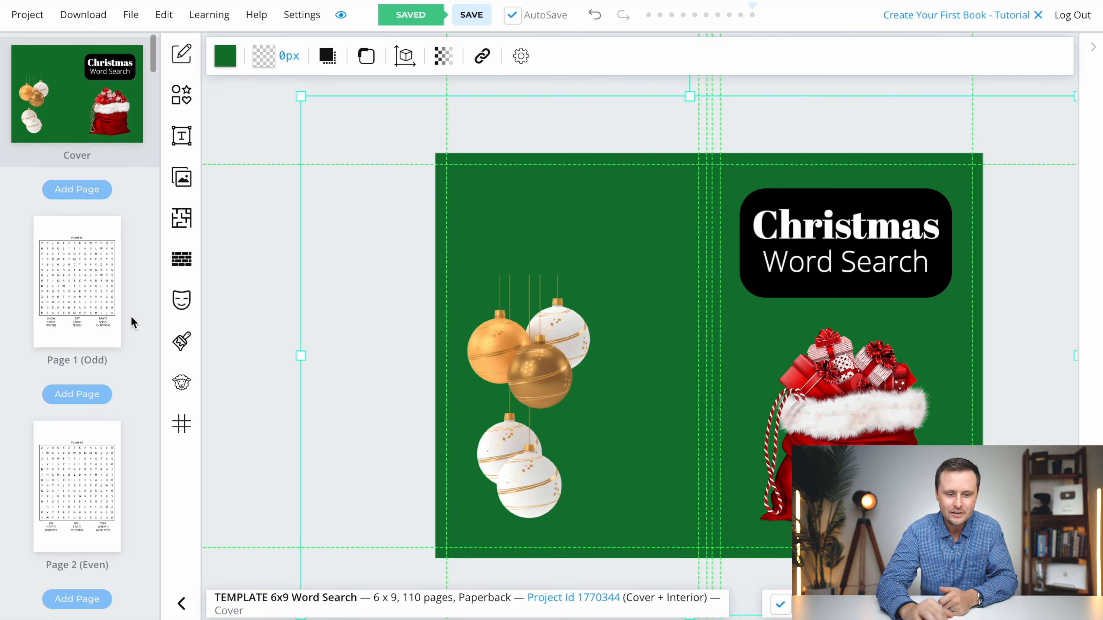
- Examine Puzzle #1 on page 1 and look through the following interior pages to check the puzzle grids and word lists
click(76, 277)
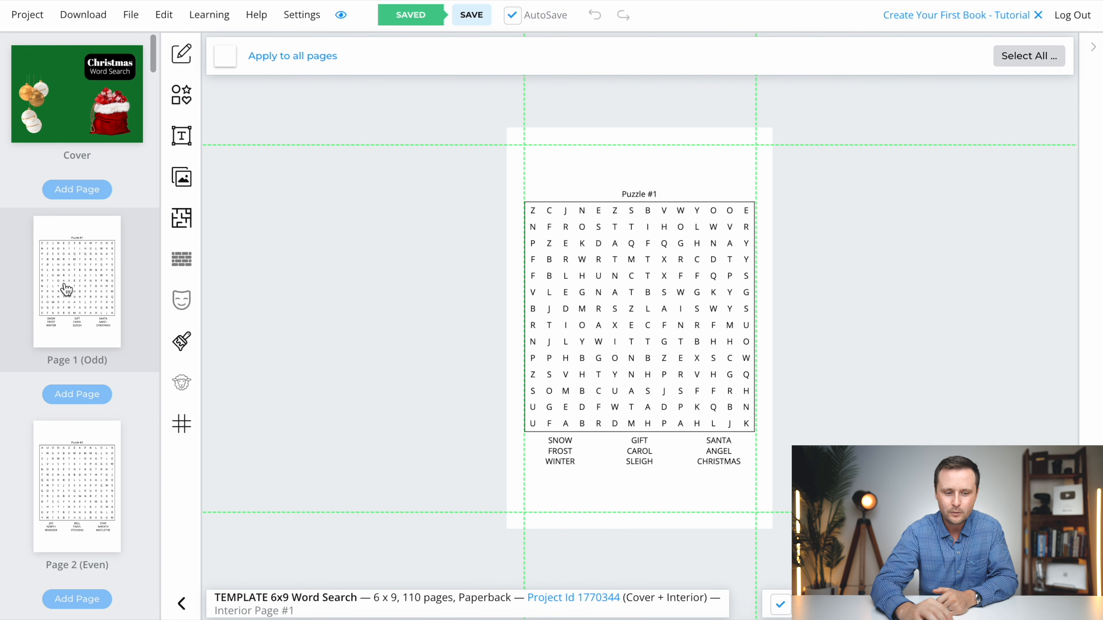
scroll(80, 386, down, 3)
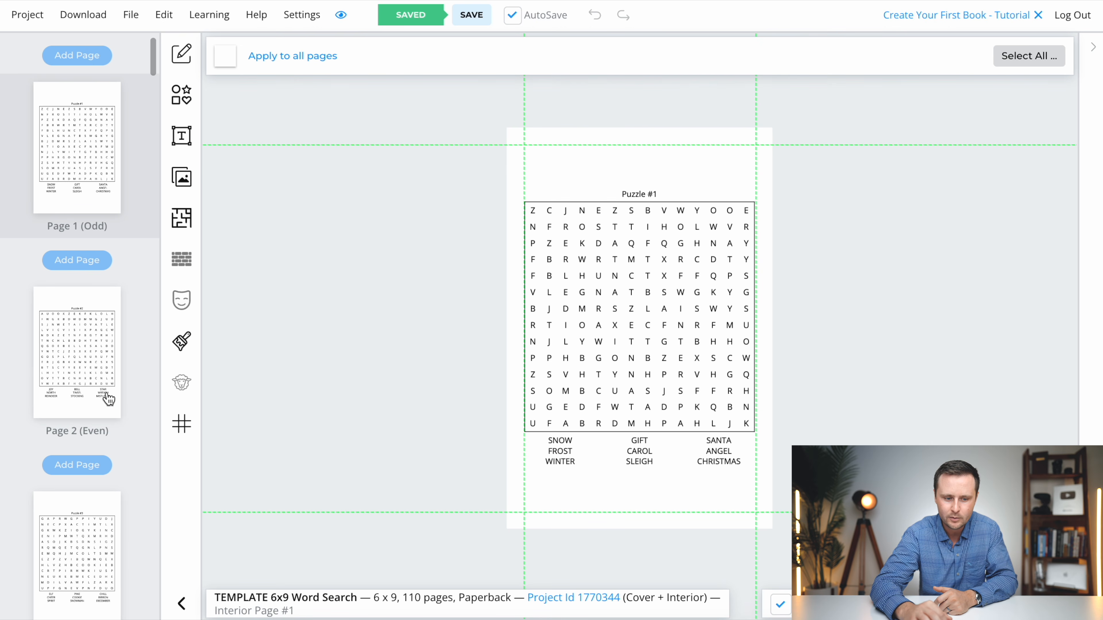
scroll(63, 385, down, 10)
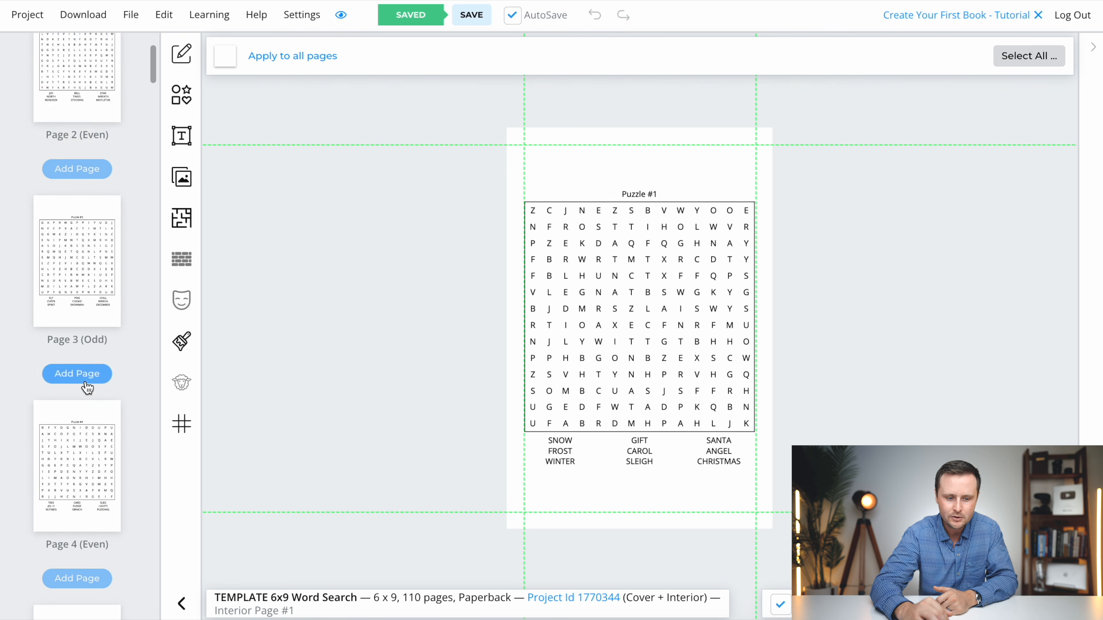
scroll(82, 406, down, 7)
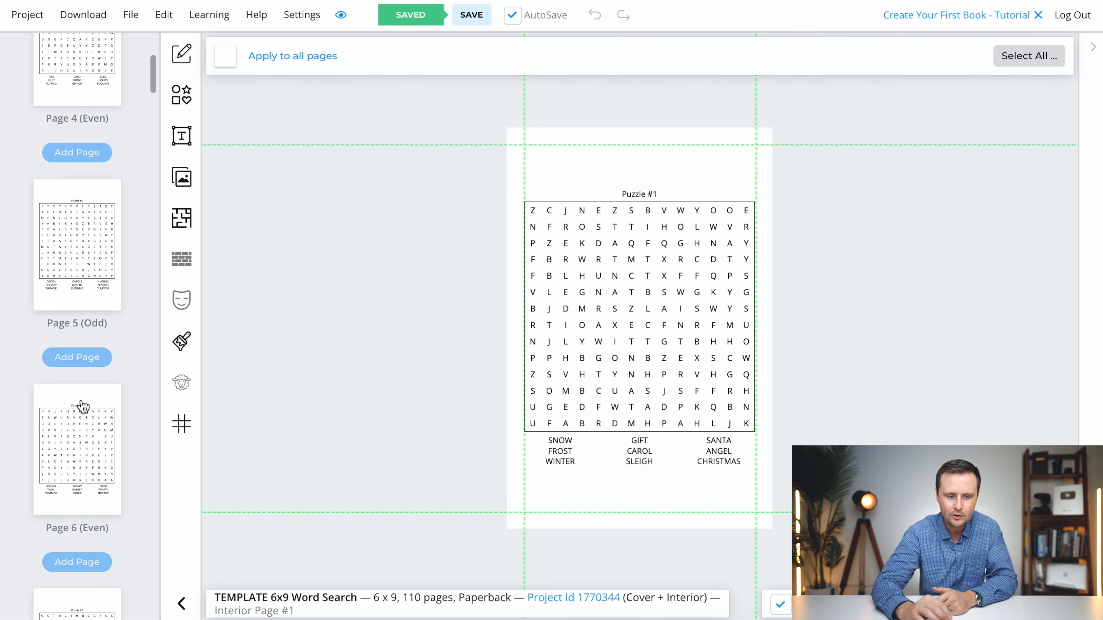
scroll(83, 406, down, 6)
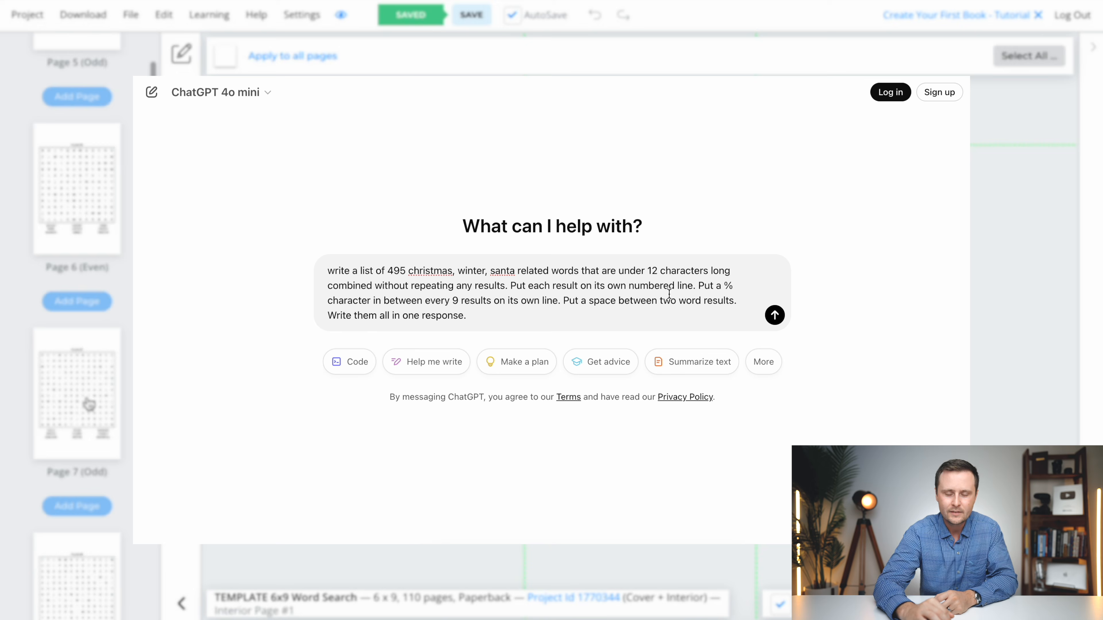
drag(648, 271, 735, 272)
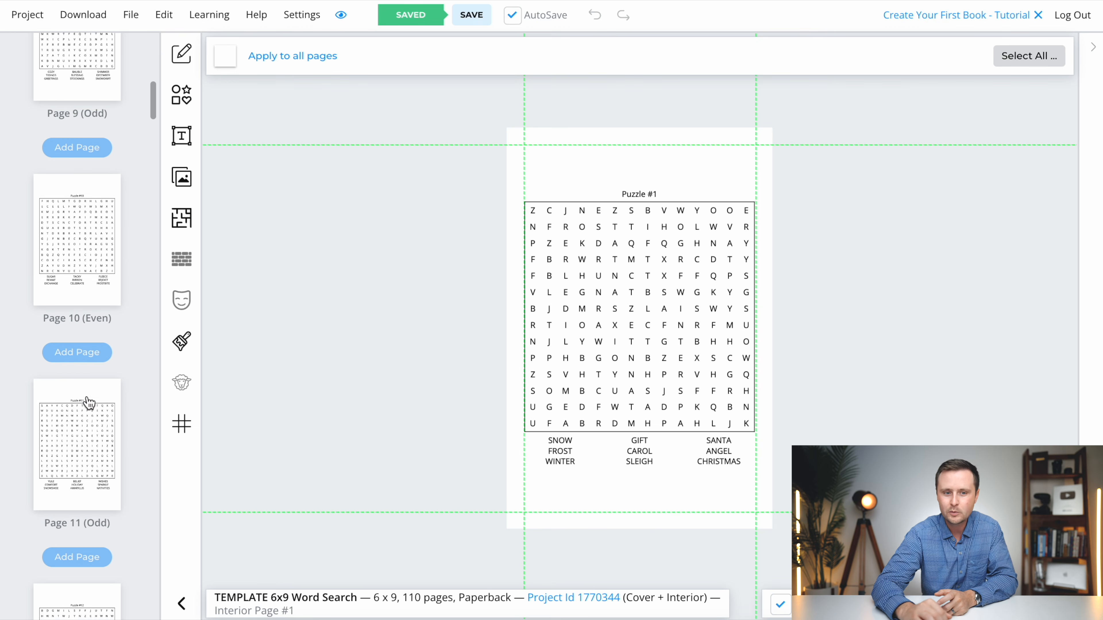
scroll(85, 399, down, 2)
scroll(79, 411, down, 12)
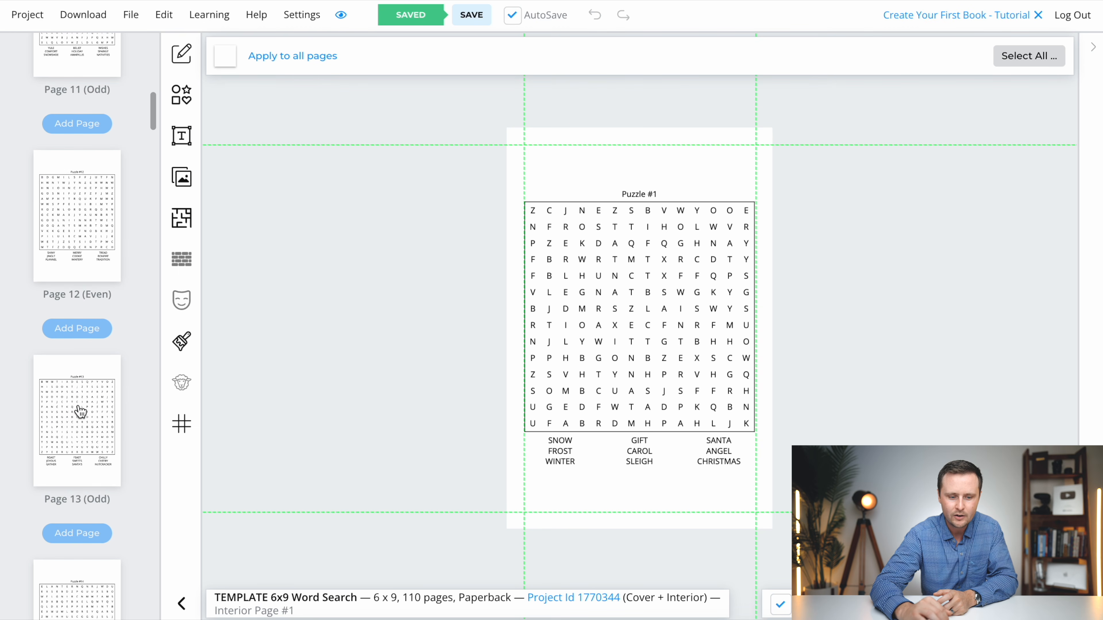
- Inspect the puzzles on pages 13 and 20, comparing grids and clue words, and continue looking through the pages up to the mid-thirties
click(82, 312)
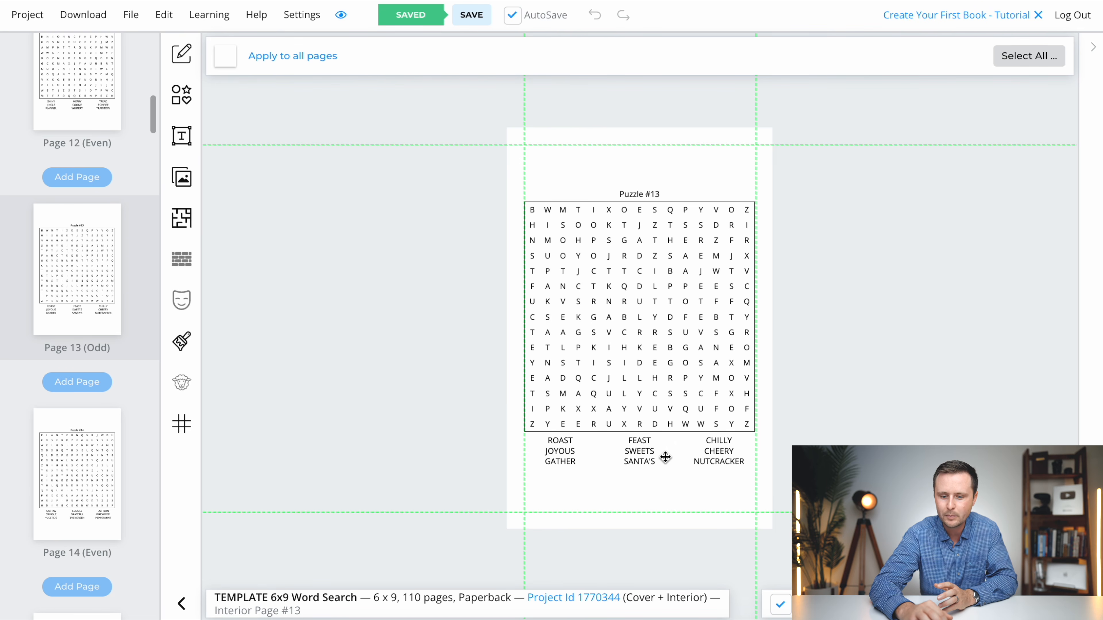
scroll(79, 323, down, 10)
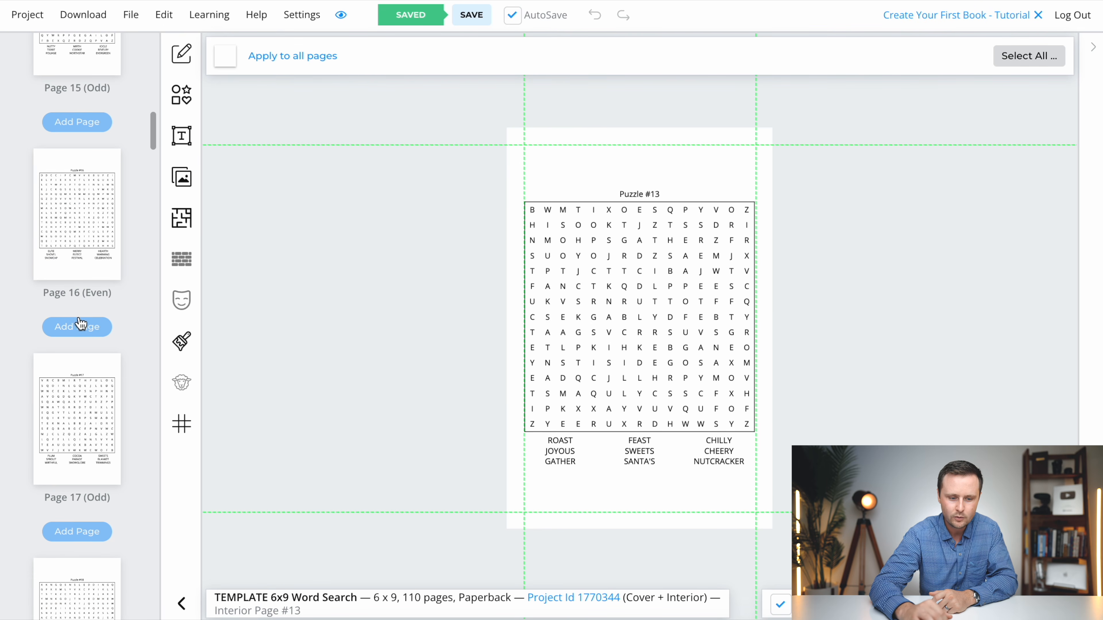
scroll(81, 422, down, 5)
scroll(81, 422, down, 6)
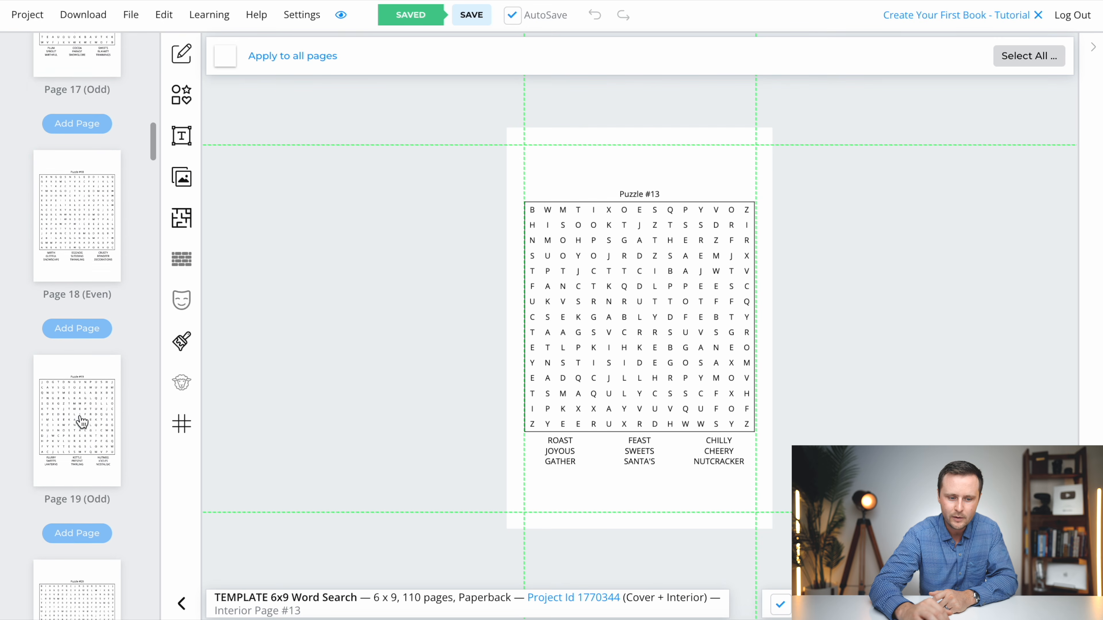
click(86, 284)
scroll(87, 296, down, 20)
scroll(89, 303, down, 8)
scroll(88, 302, down, 12)
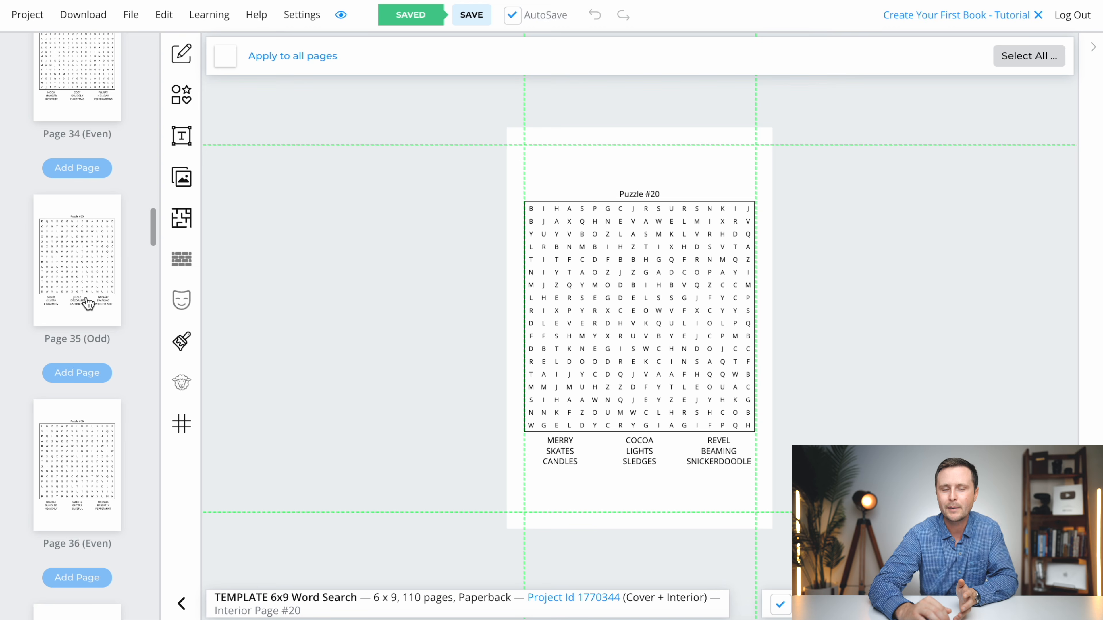
- Look through the remaining puzzle pages, inspect Puzzle #55 and Solution #1, and review the solution pages, cover and page 1
scroll(89, 303, down, 7)
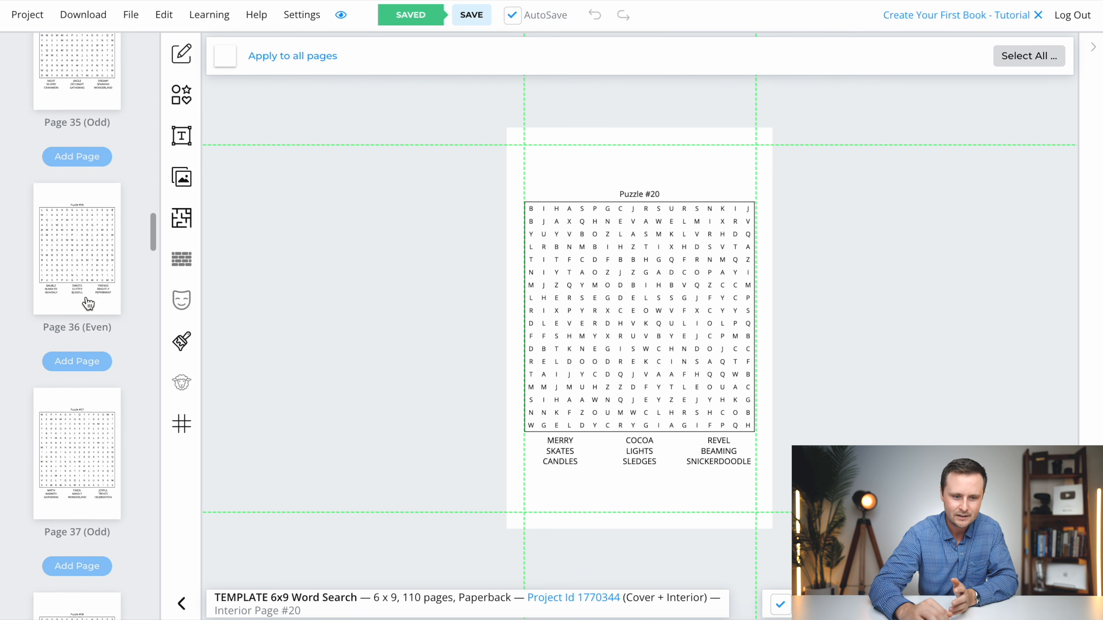
scroll(88, 303, down, 6)
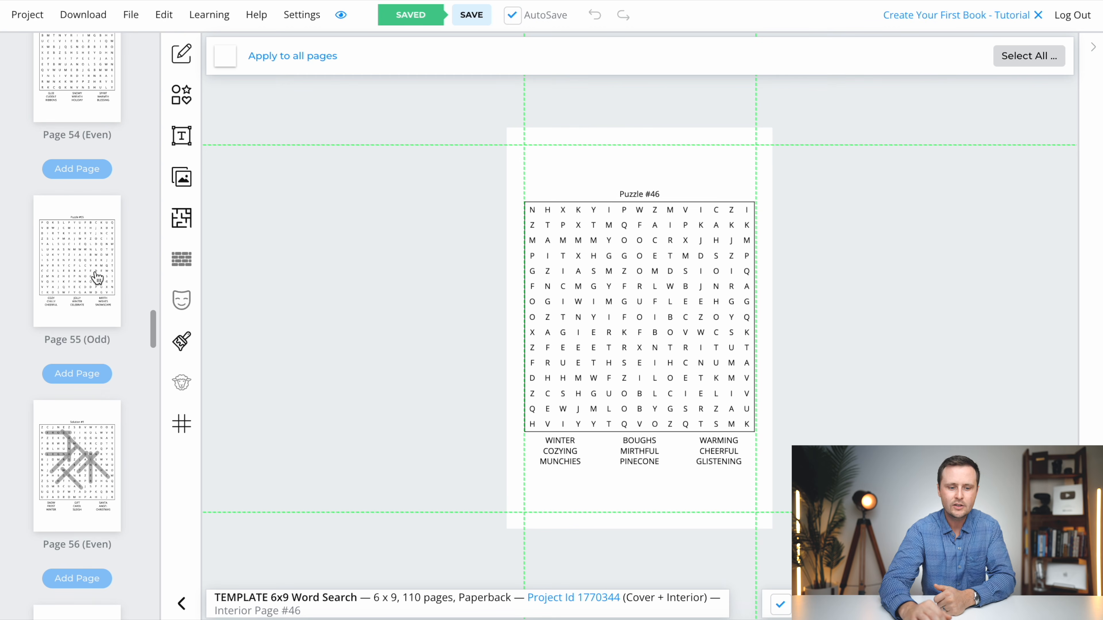
scroll(97, 276, down, 2)
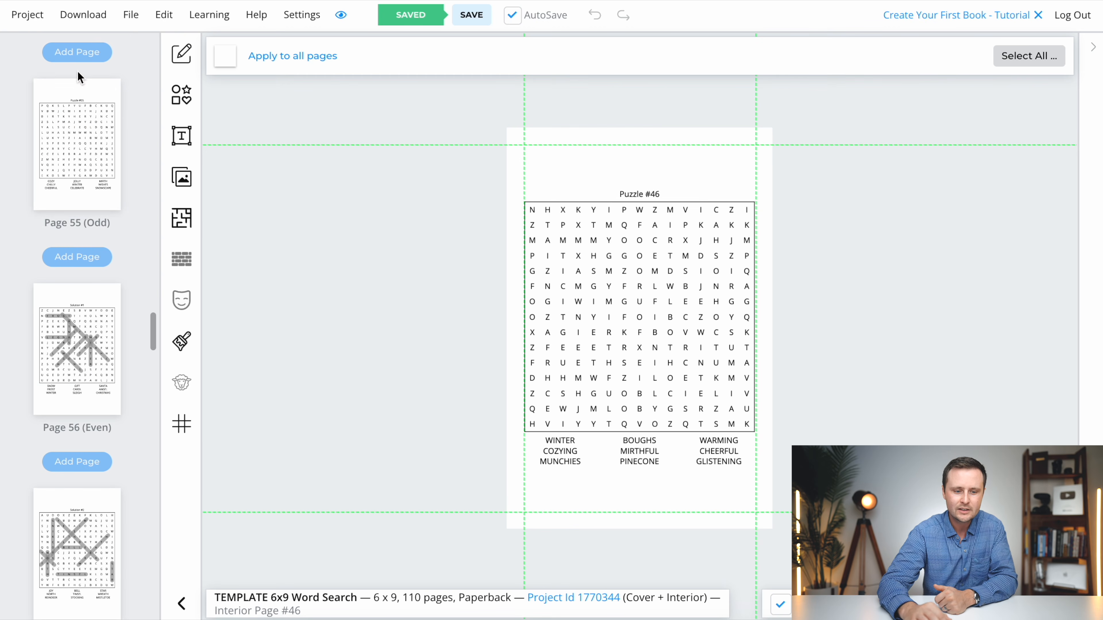
click(67, 171)
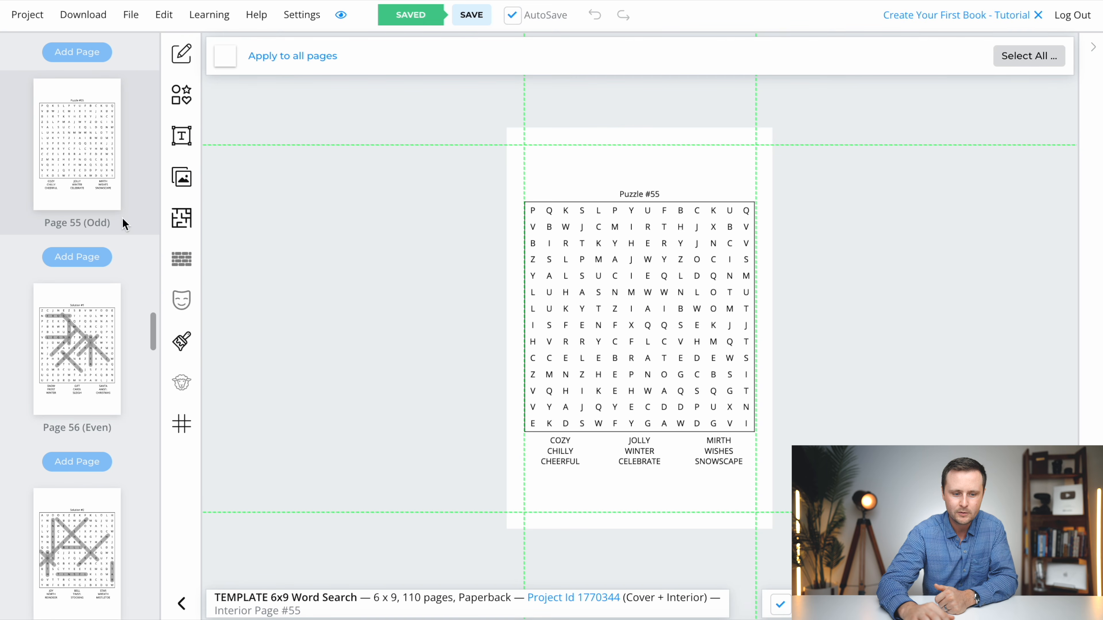
click(82, 361)
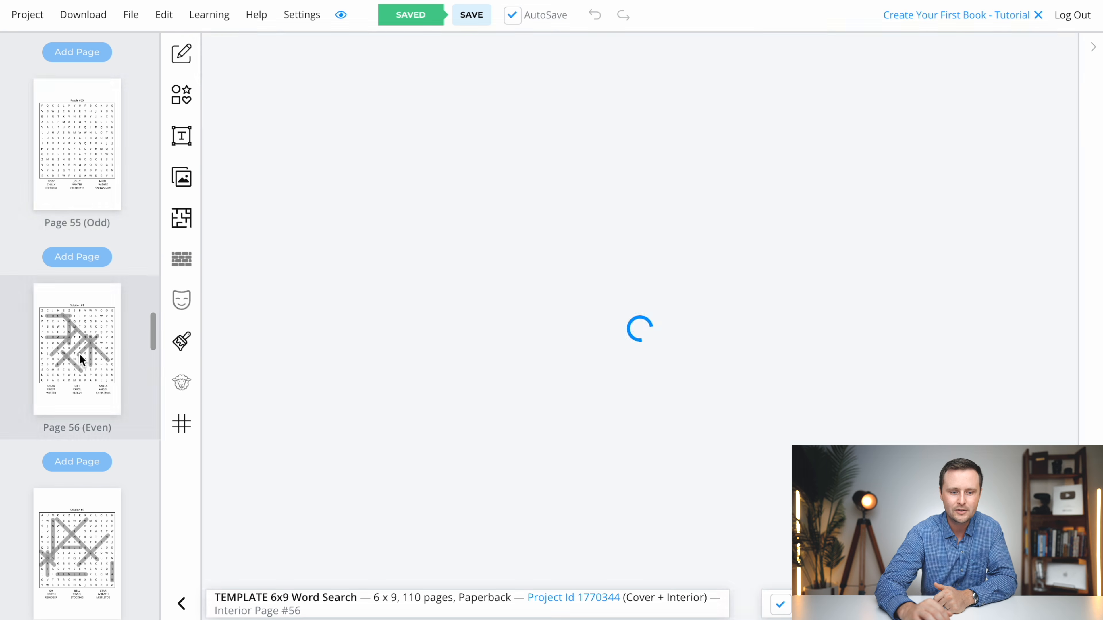
scroll(87, 366, down, 8)
scroll(103, 375, down, 20)
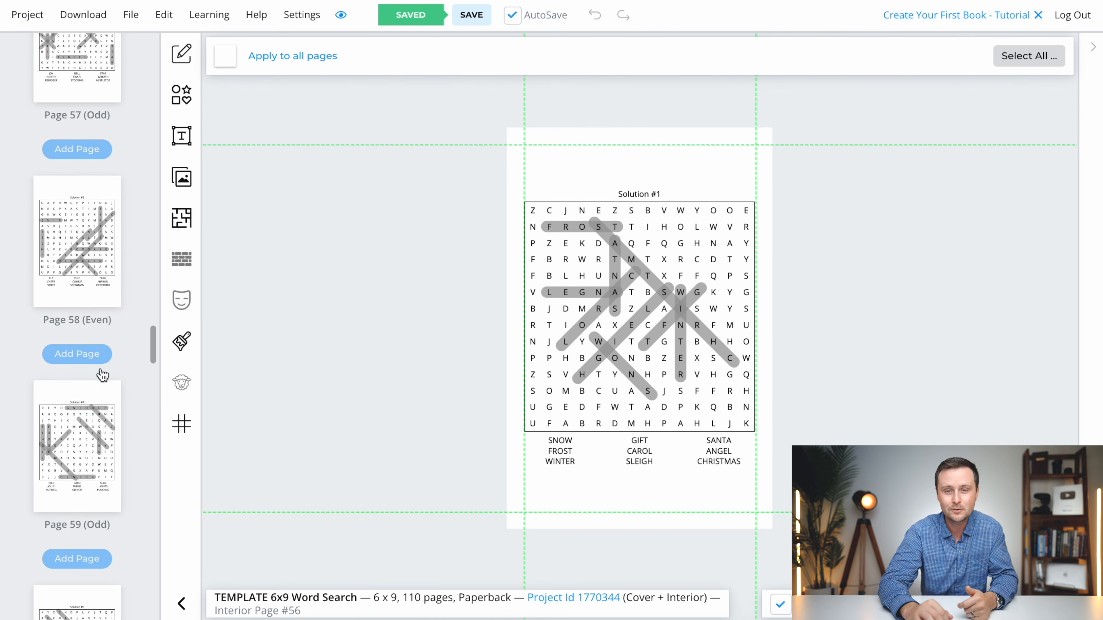
scroll(100, 367, down, 20)
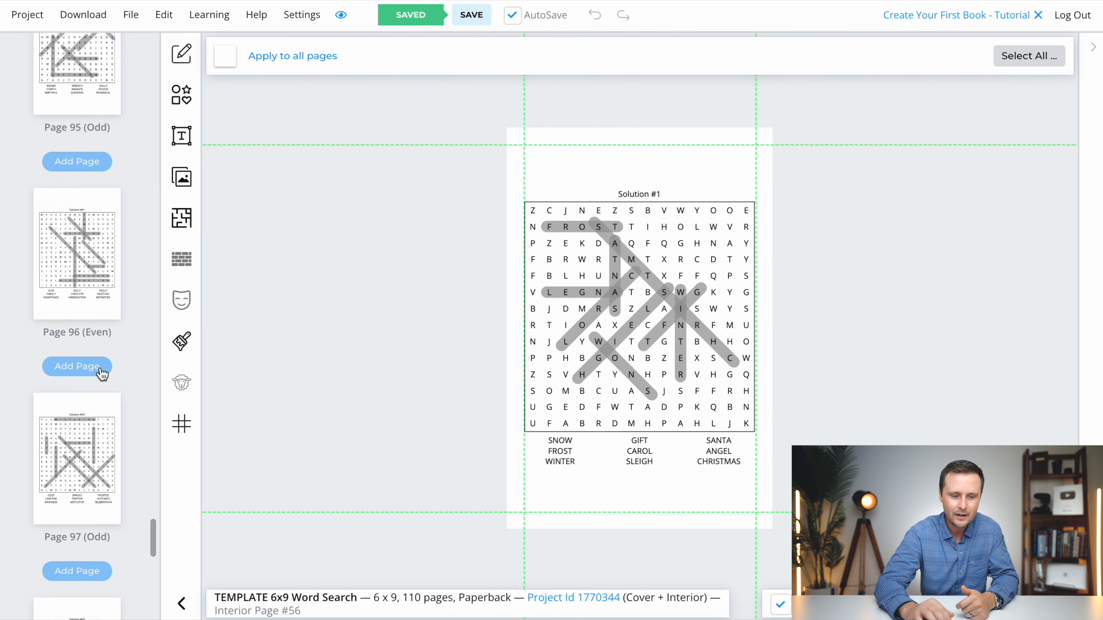
scroll(119, 350, up, 20)
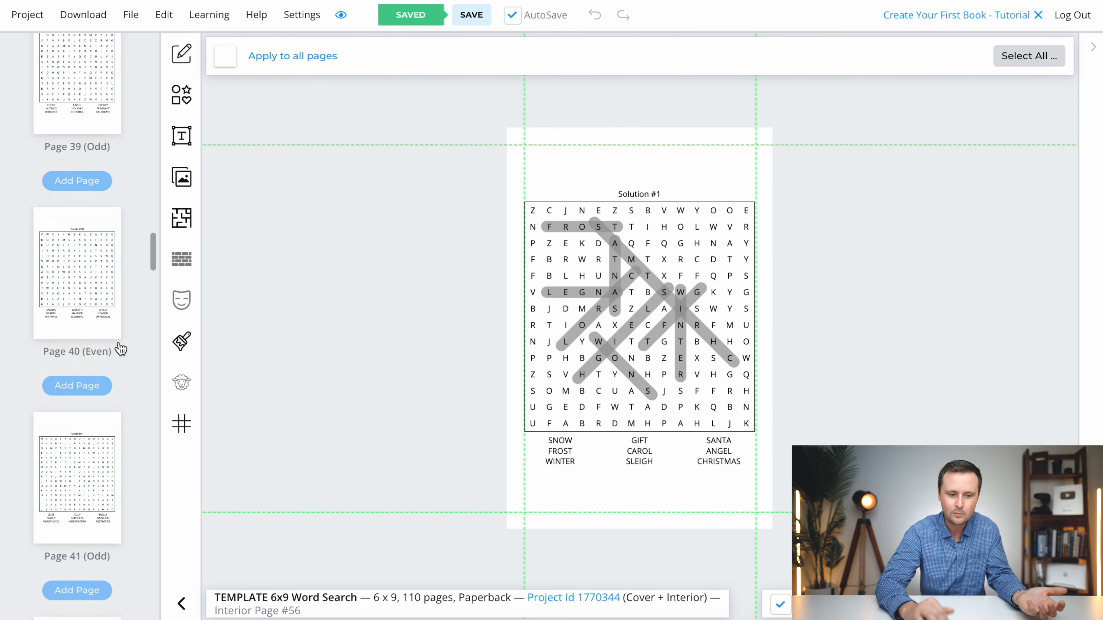
click(78, 129)
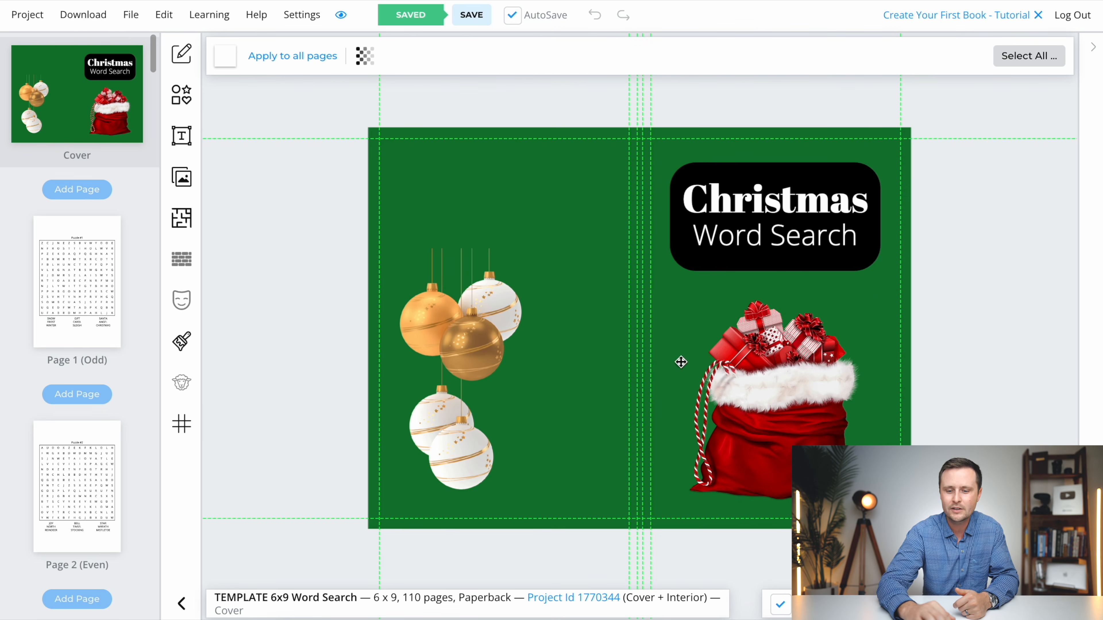
click(71, 283)
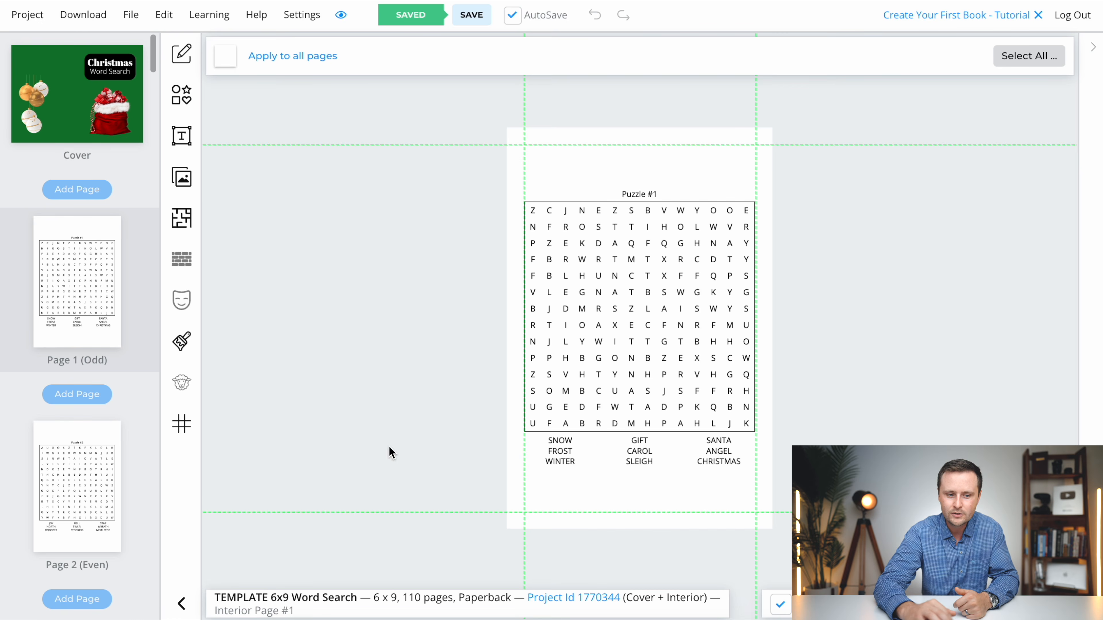
- Add a square shape to the book cover and set its fill color to white
click(80, 89)
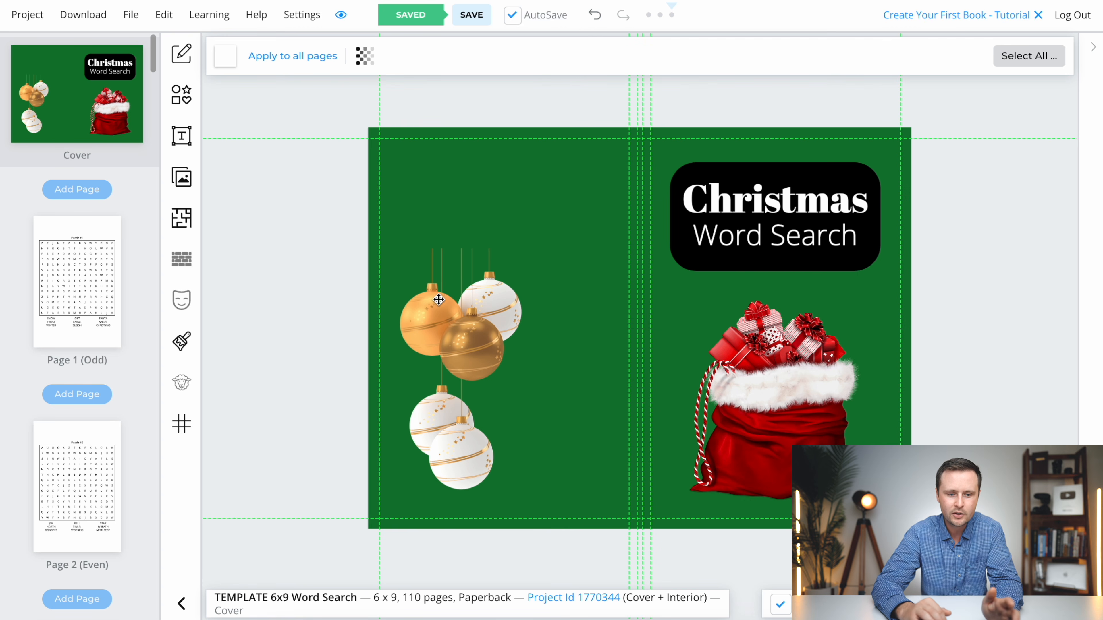
click(182, 97)
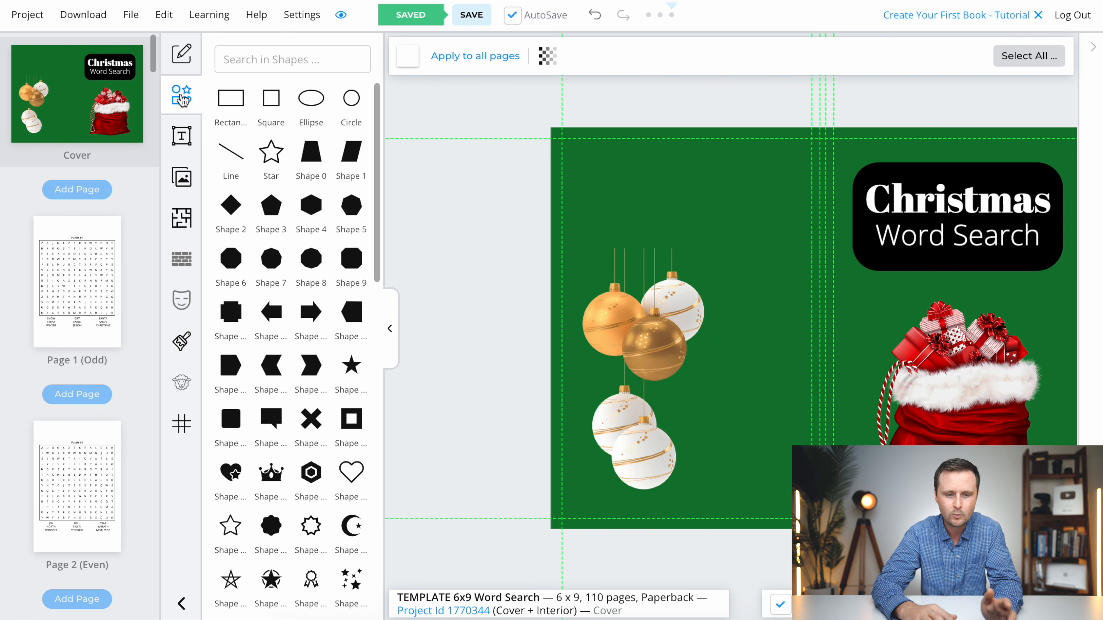
click(278, 106)
click(408, 57)
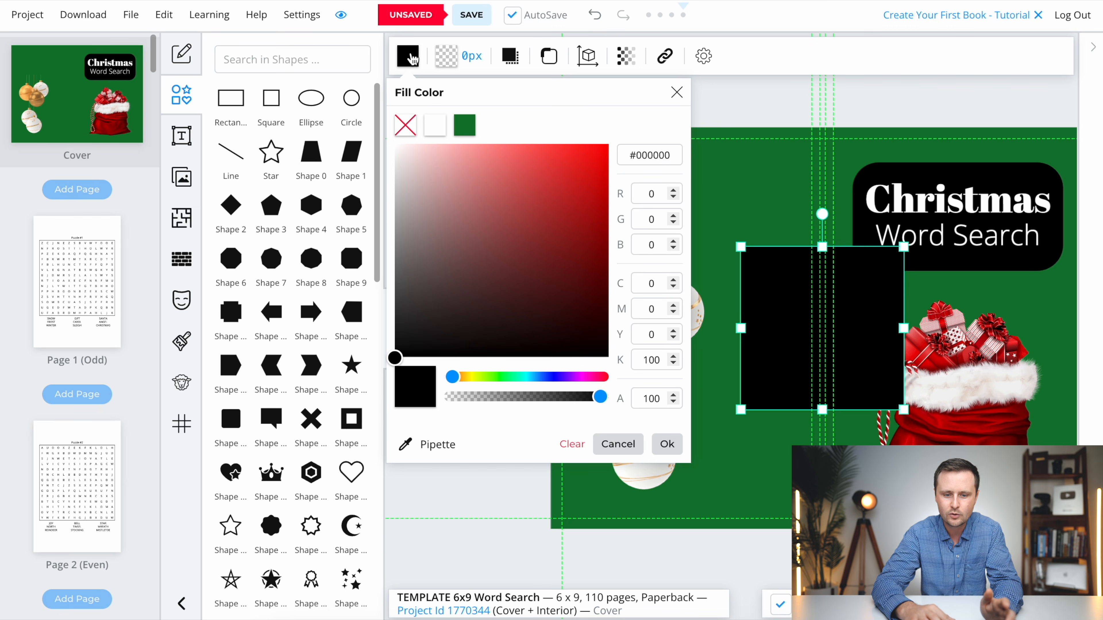
click(434, 126)
- Enlarge the white square and center it below the title on the front cover, covering the gift sack image
drag(823, 332, 941, 373)
click(1055, 604)
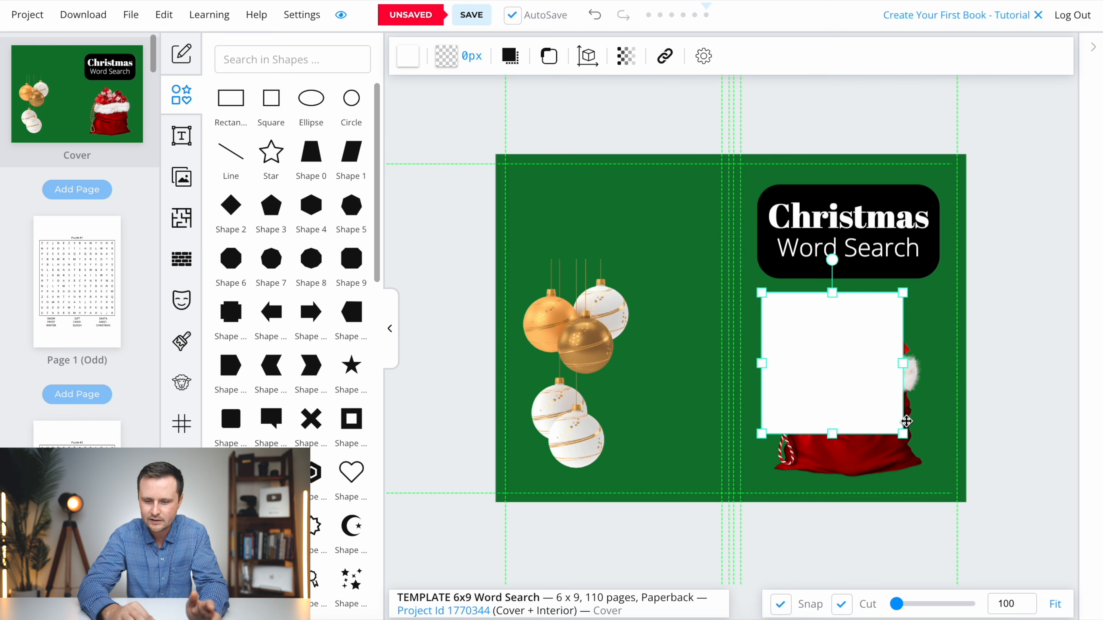
drag(904, 434, 926, 462)
drag(862, 382, 880, 401)
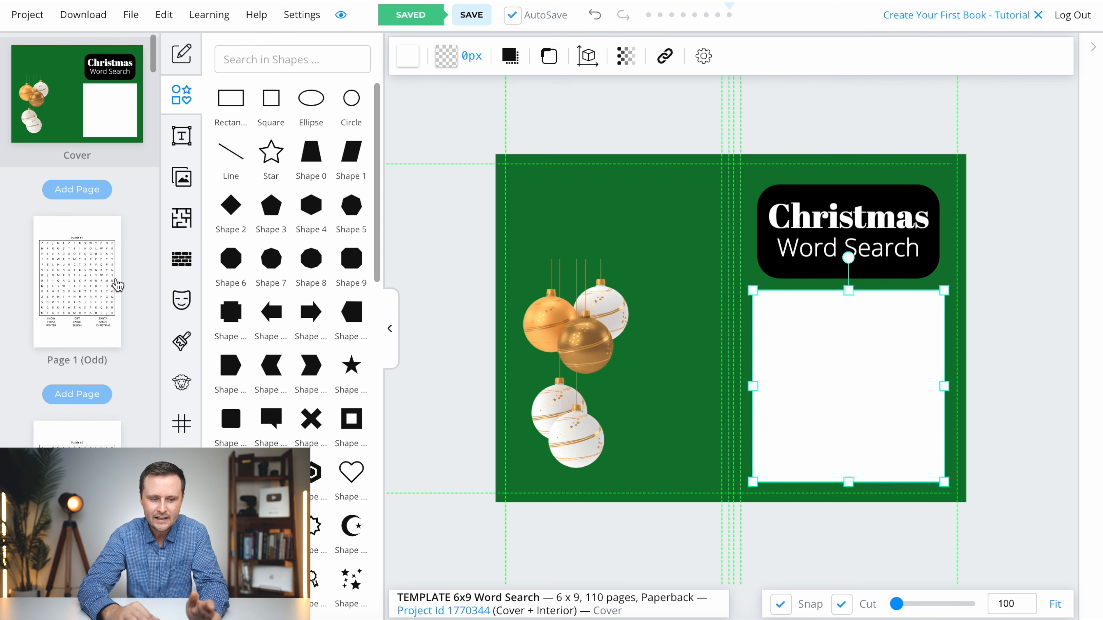
- Copy Puzzle #1 from page 1, paste it onto the cover, and resize it so its letter grid fits the white square
click(69, 287)
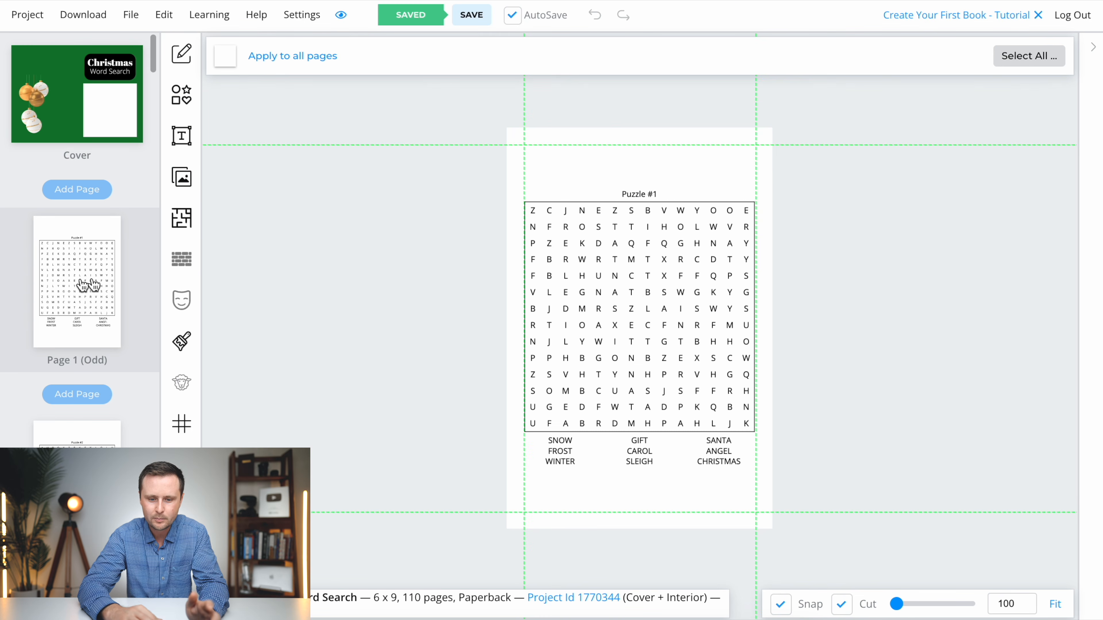
click(649, 294)
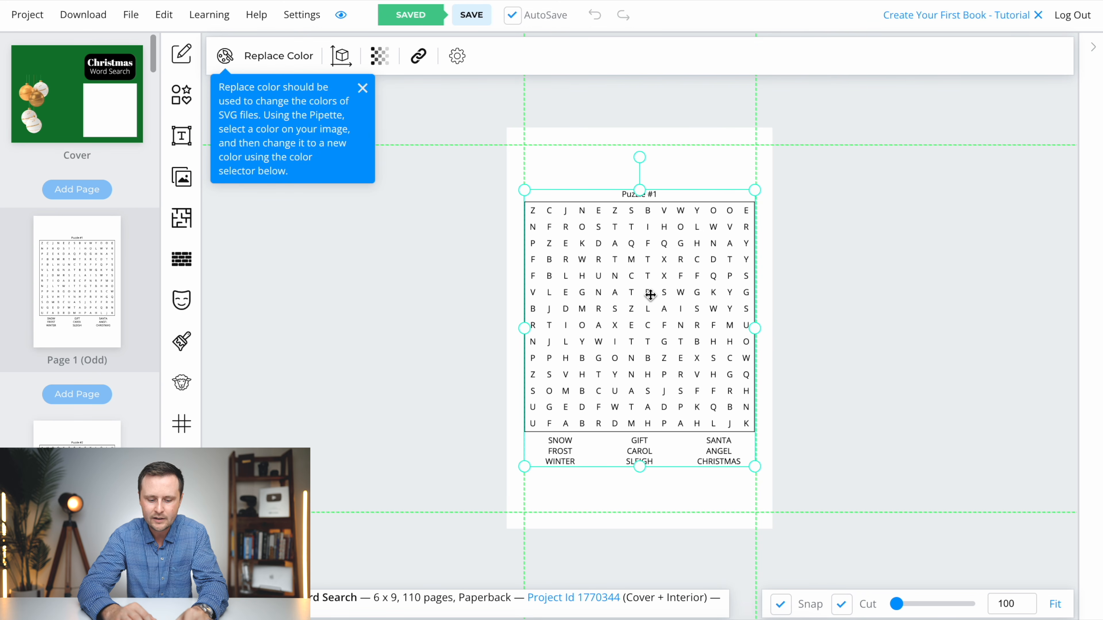
right_click(650, 295)
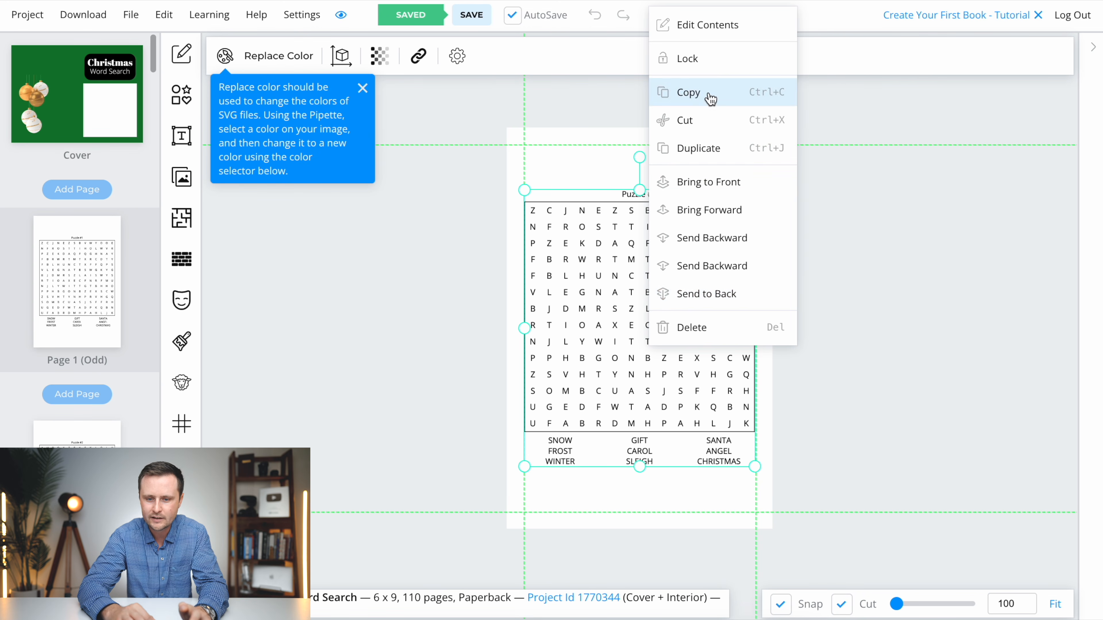
click(702, 103)
click(80, 118)
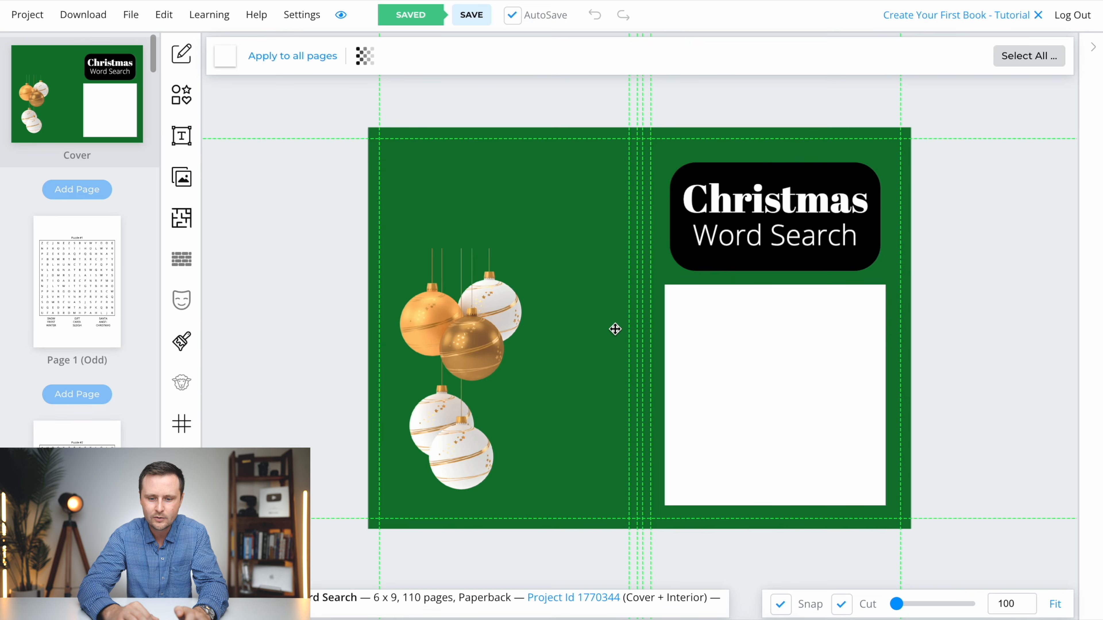
key(ctrl+v)
drag(593, 313, 816, 376)
drag(907, 561, 884, 534)
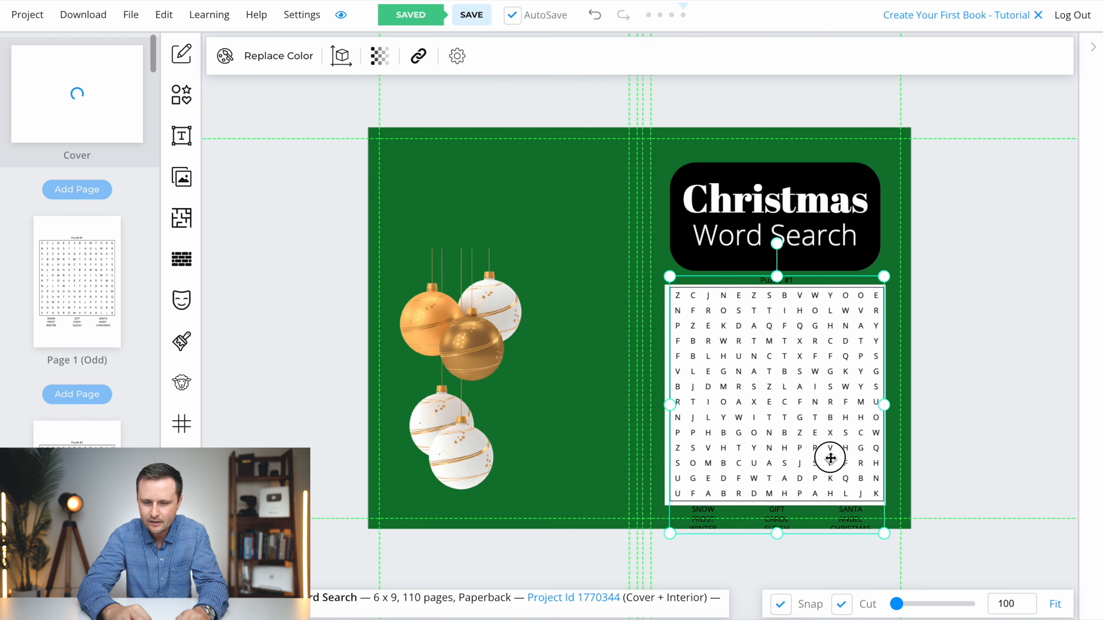
drag(831, 458, 829, 459)
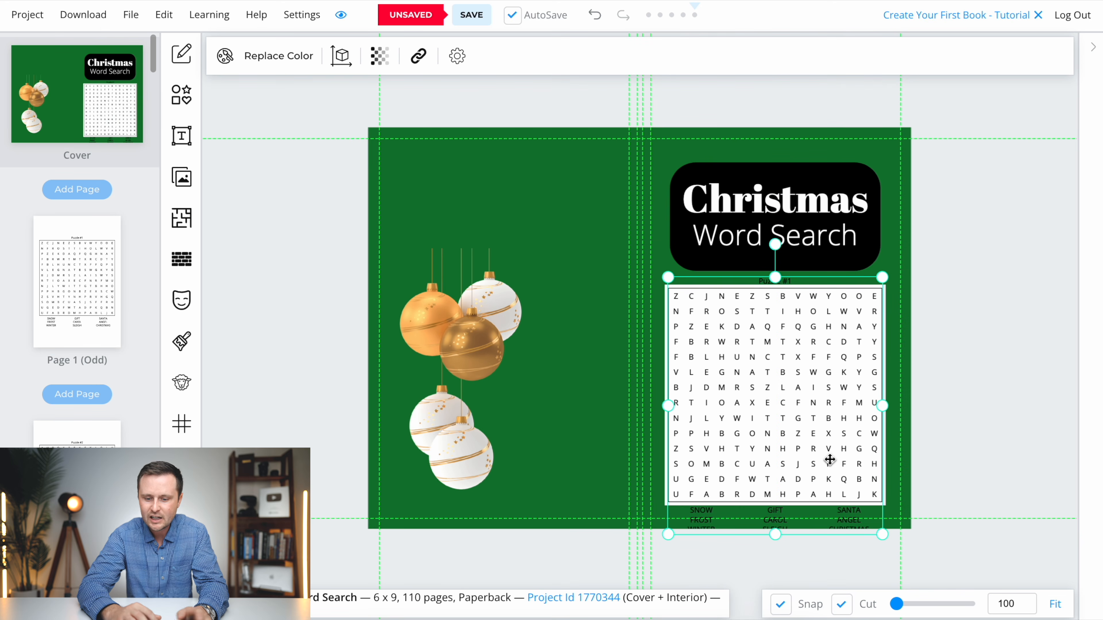
- Open the contents of the cover's puzzle for editing and delete its "Puzzle #1" title text
click(1096, 52)
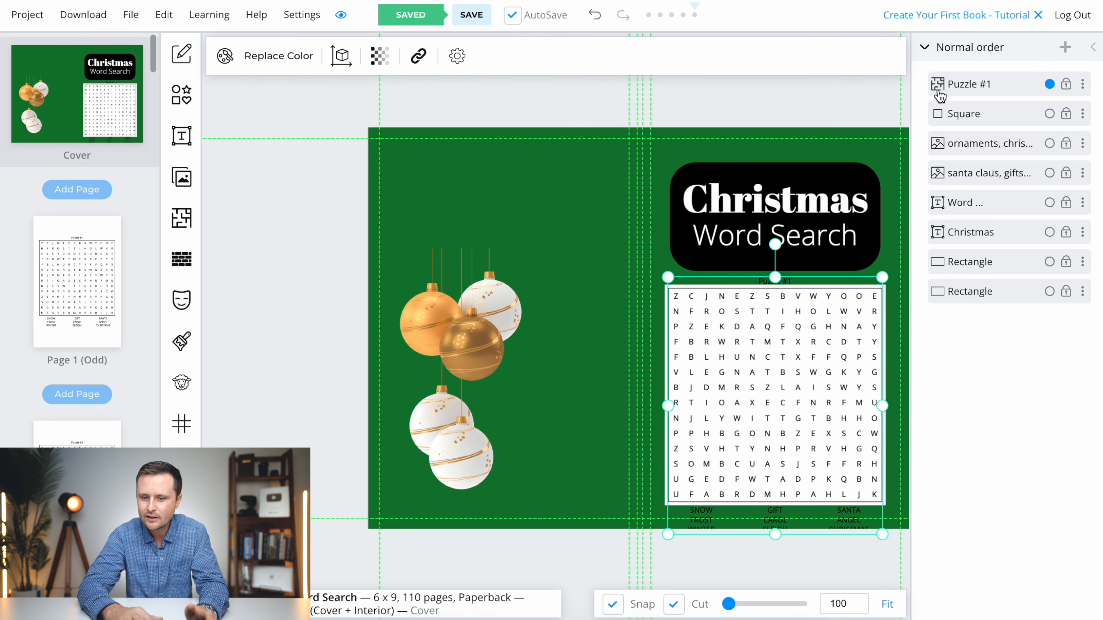
click(1083, 85)
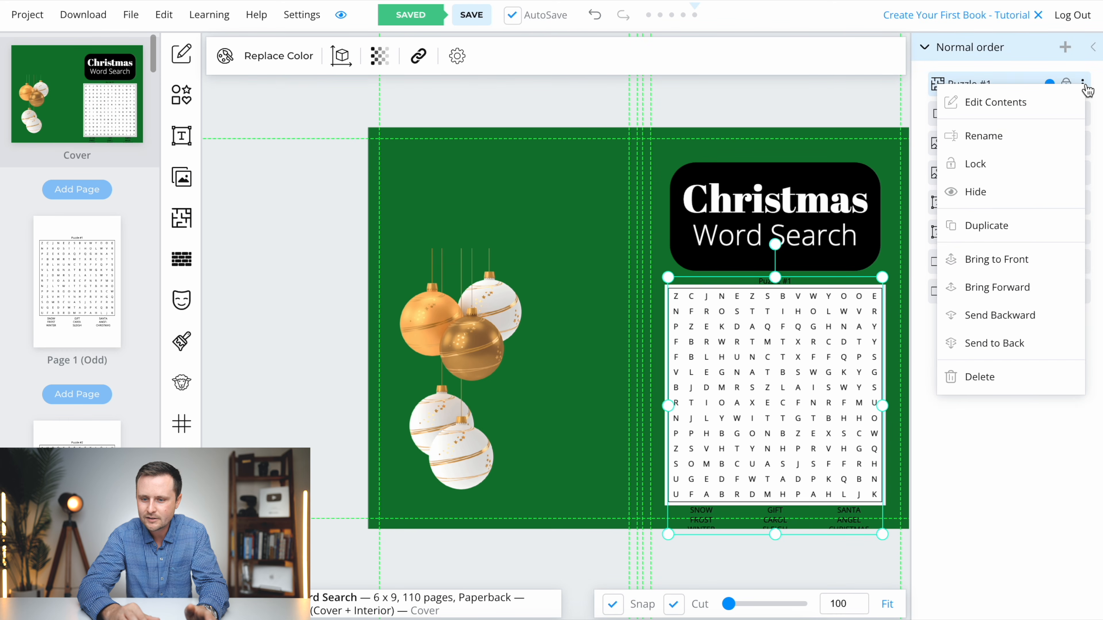
click(1011, 100)
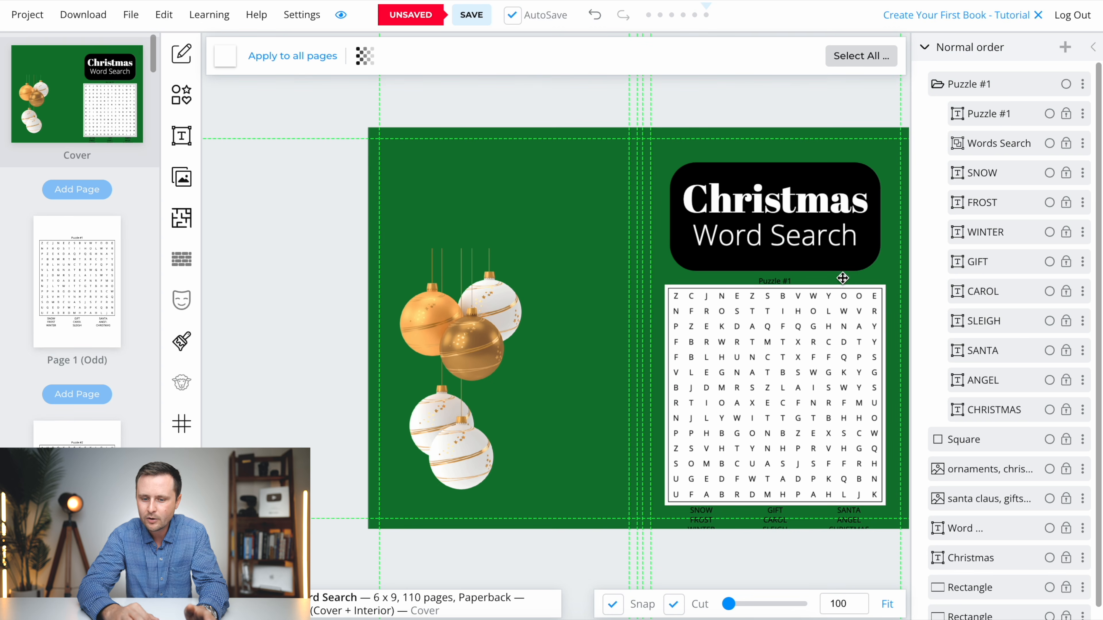
right_click(985, 114)
click(890, 372)
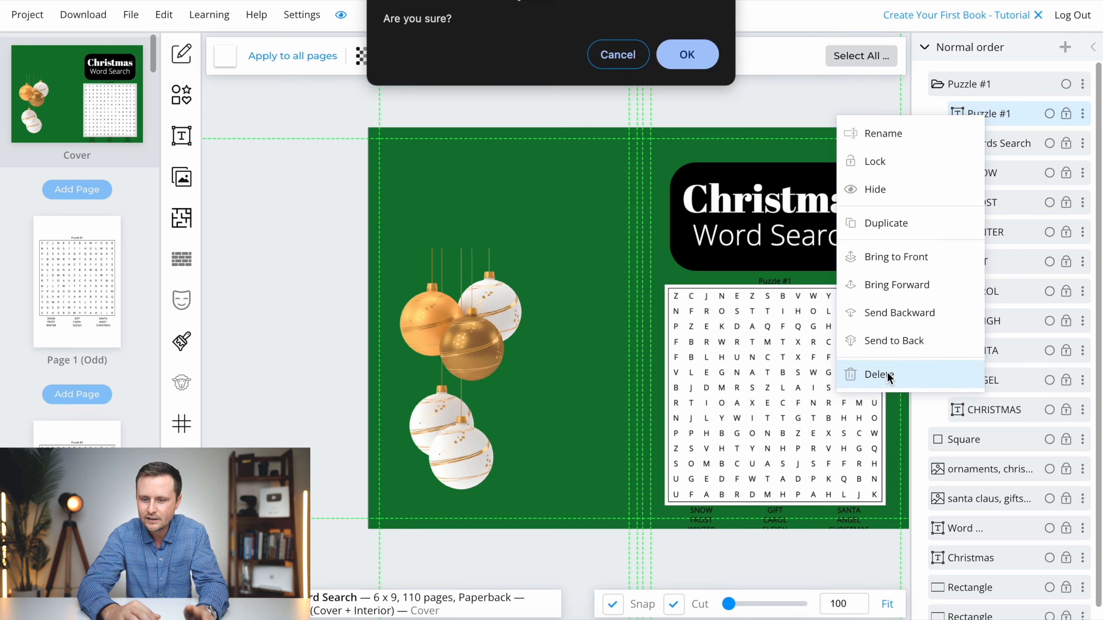
click(690, 52)
- Delete all nine clue words, from SNOW to CHRISTMAS, from the cover puzzle, leaving only the letter grid
drag(929, 150, 1005, 382)
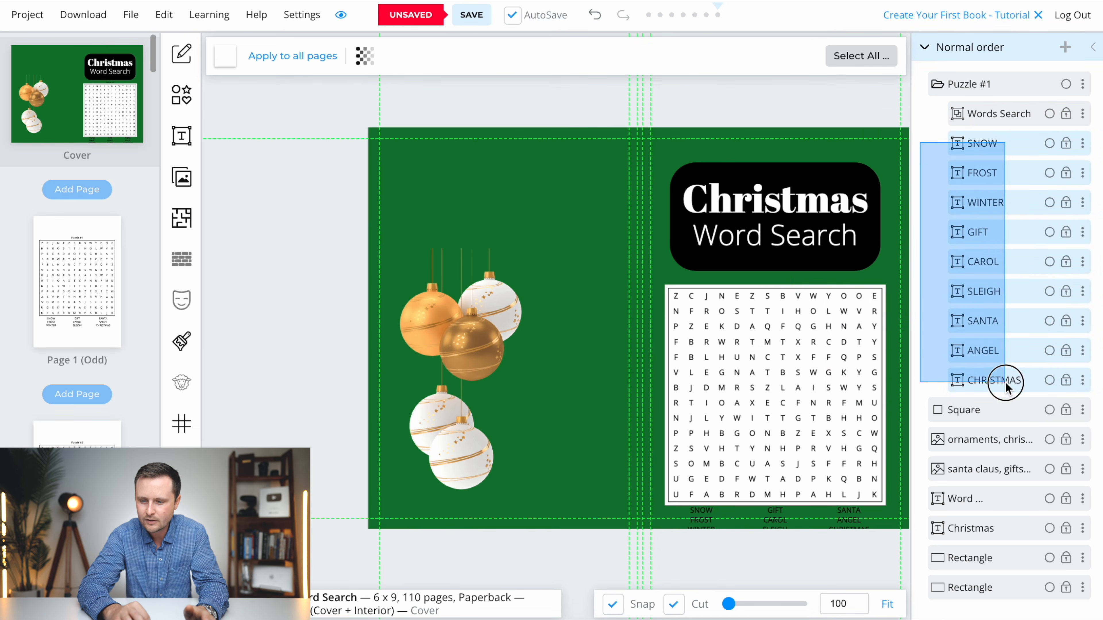
right_click(977, 317)
click(892, 420)
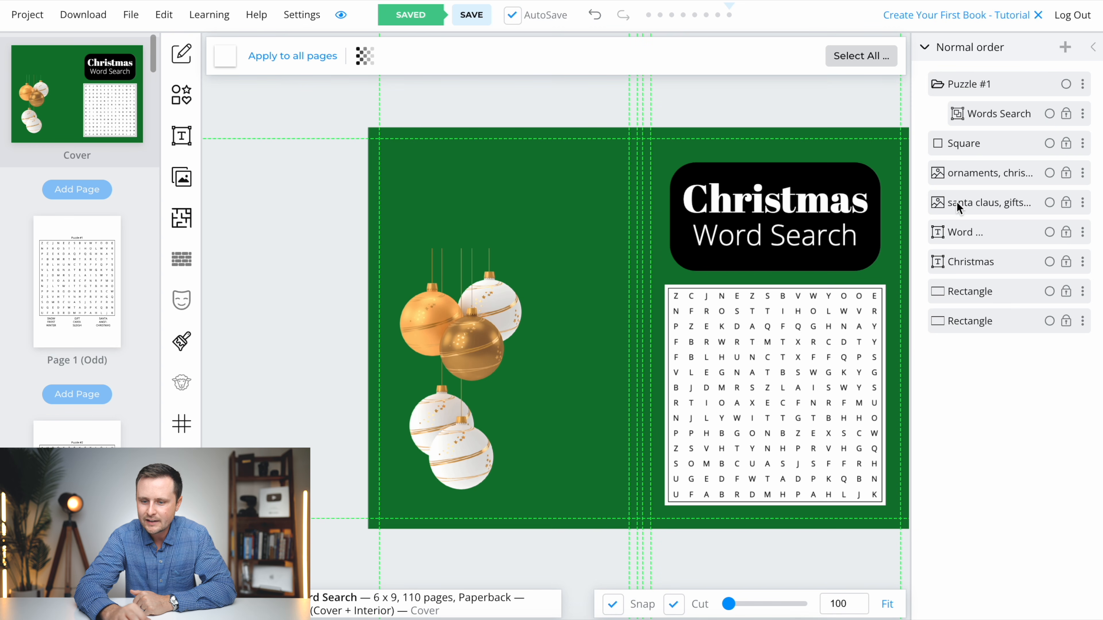
- Bring the Santa gift sack image in front of all other cover elements and position it over the puzzle grid
drag(961, 202, 961, 78)
drag(781, 413, 779, 424)
click(319, 423)
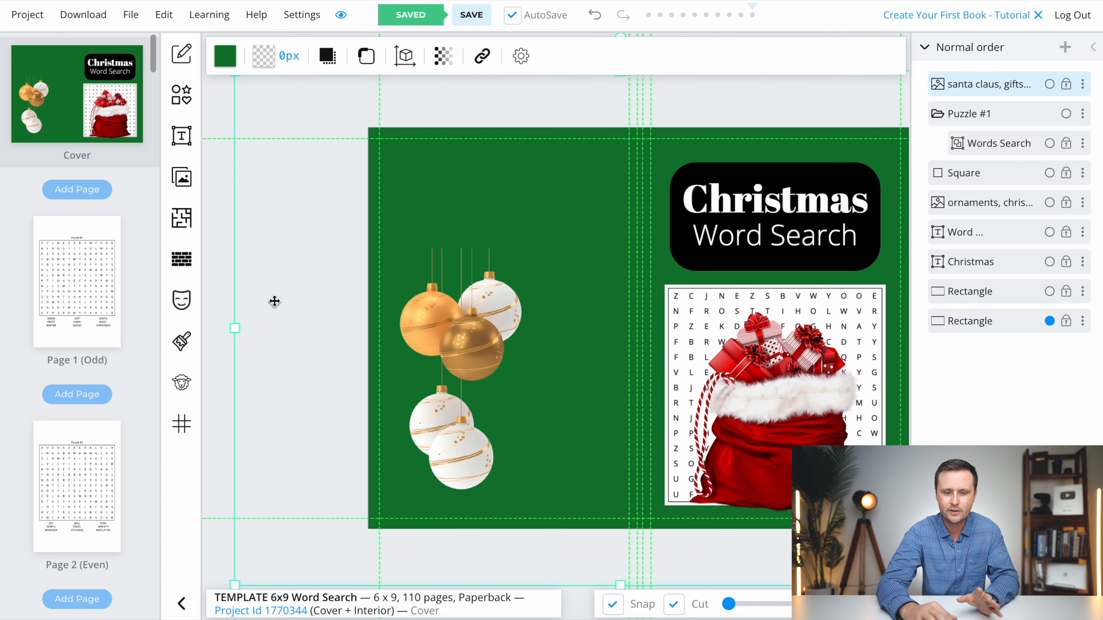
click(222, 293)
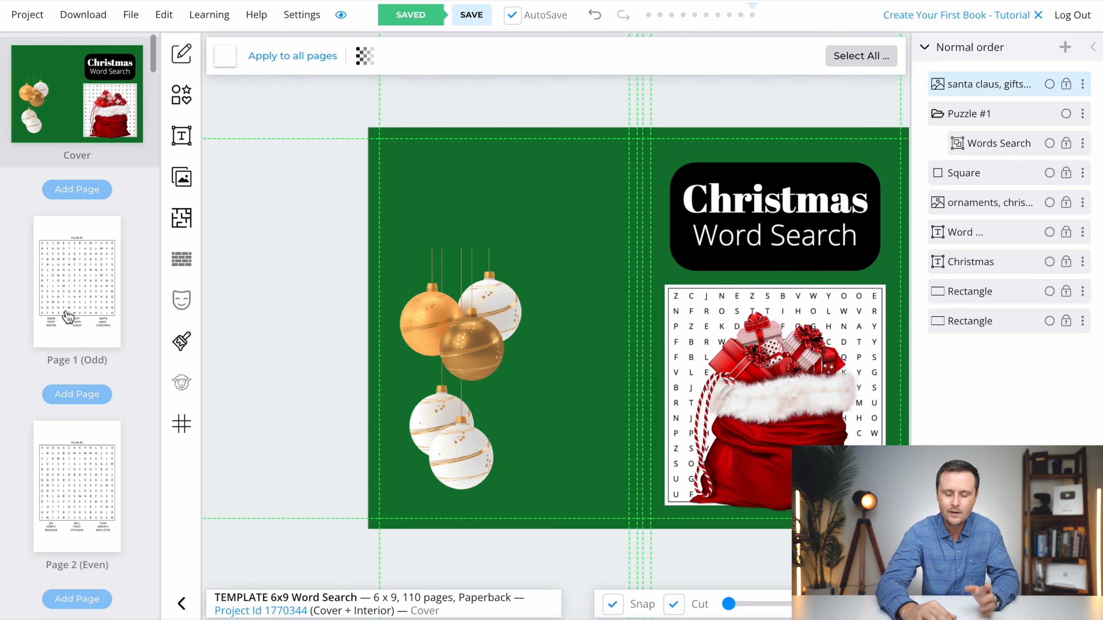
- Download the current project as CMYK for printed books and save it in Downloads as "Christmas 6x9 Word Search"
click(83, 18)
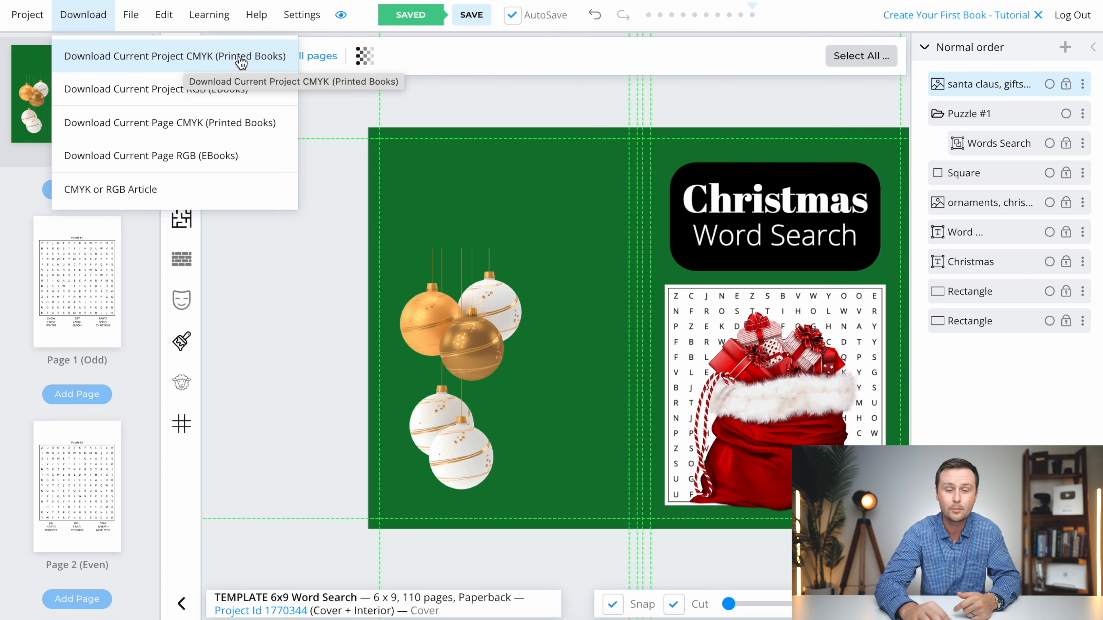
click(146, 67)
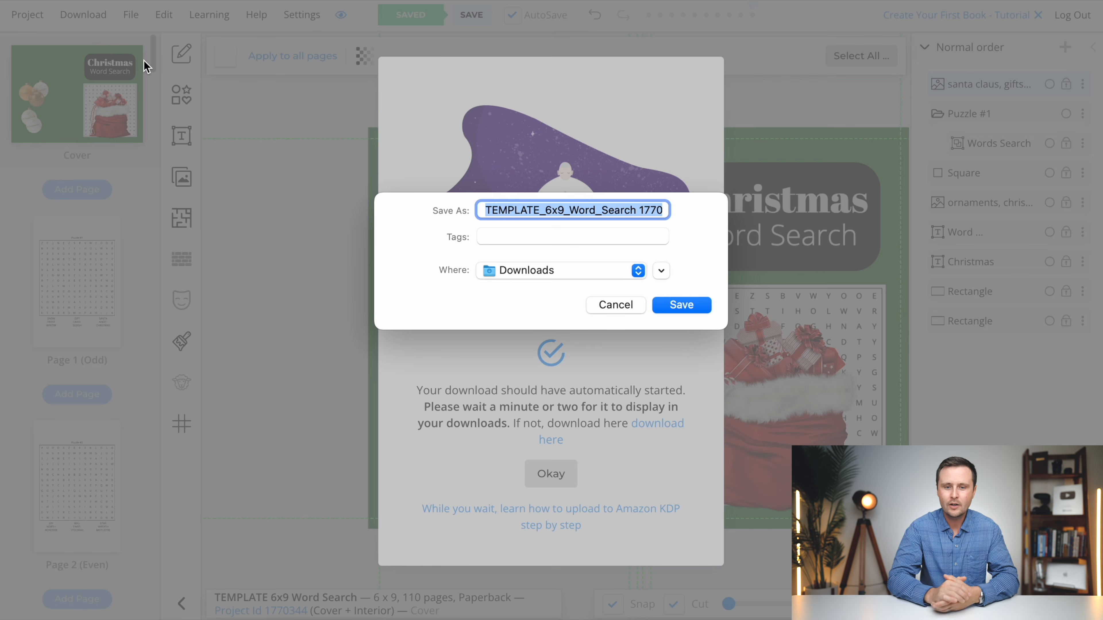
click(544, 212)
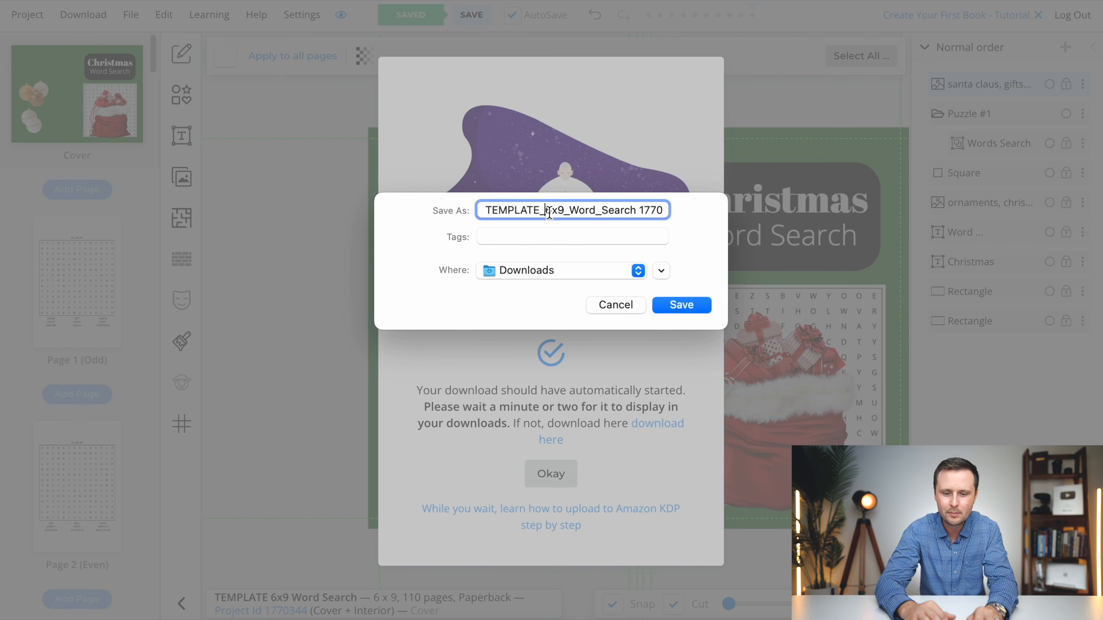
double_click(540, 212)
text(Christmas)
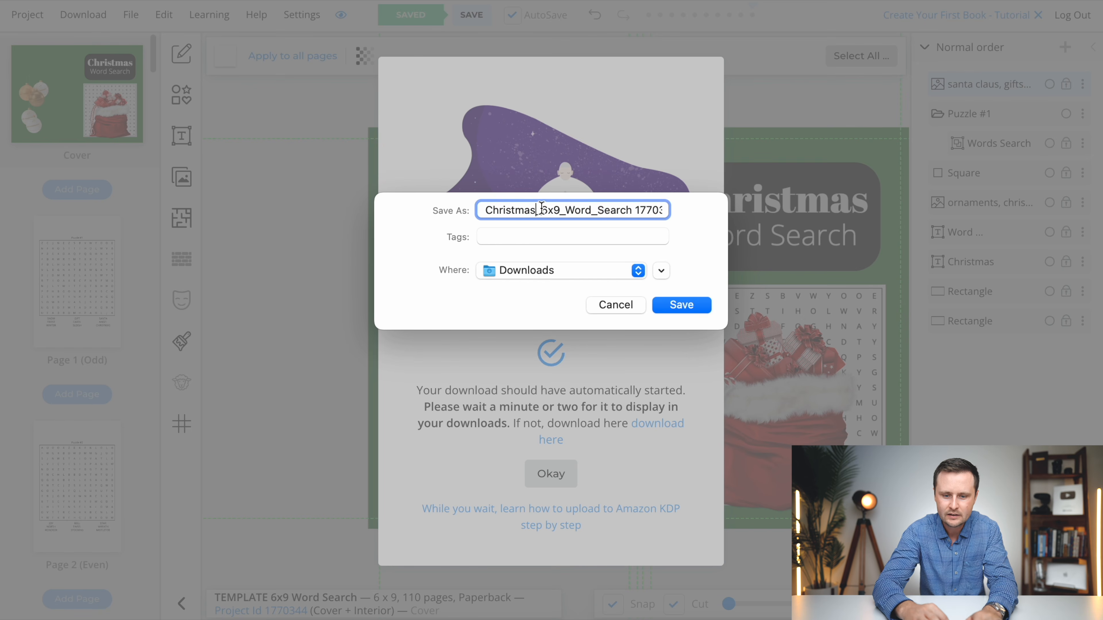
click(563, 214)
key(BackSpace)
drag(629, 214, 709, 210)
key(BackSpace)
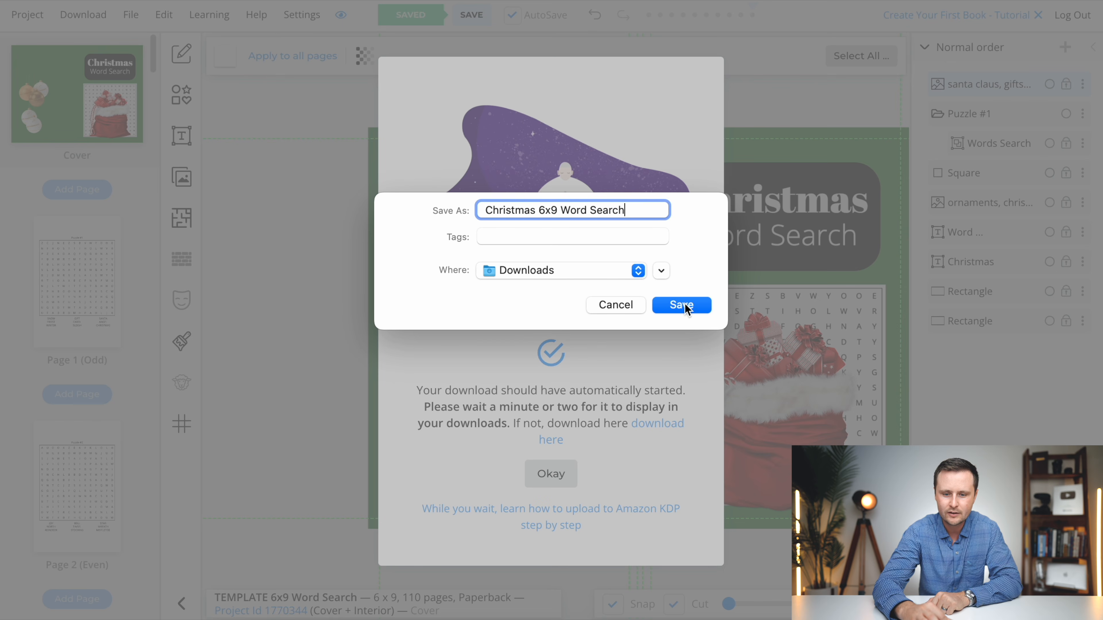
click(683, 305)
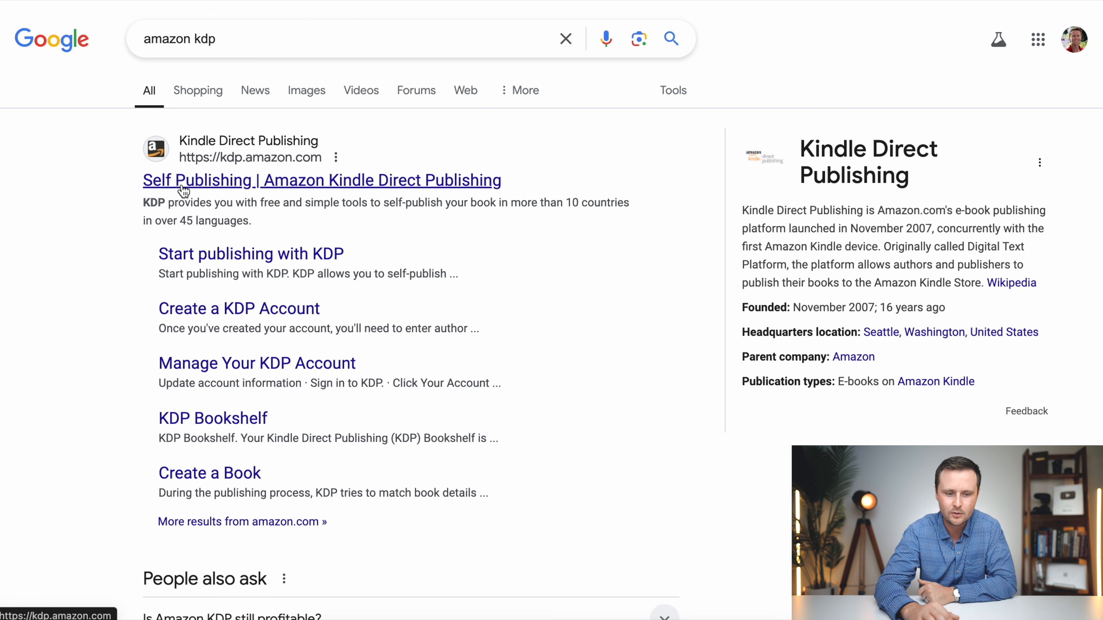
- Open the Kindle Direct Publishing site from the Google results, go to the account's bookshelf and start creating a new paperback
click(229, 182)
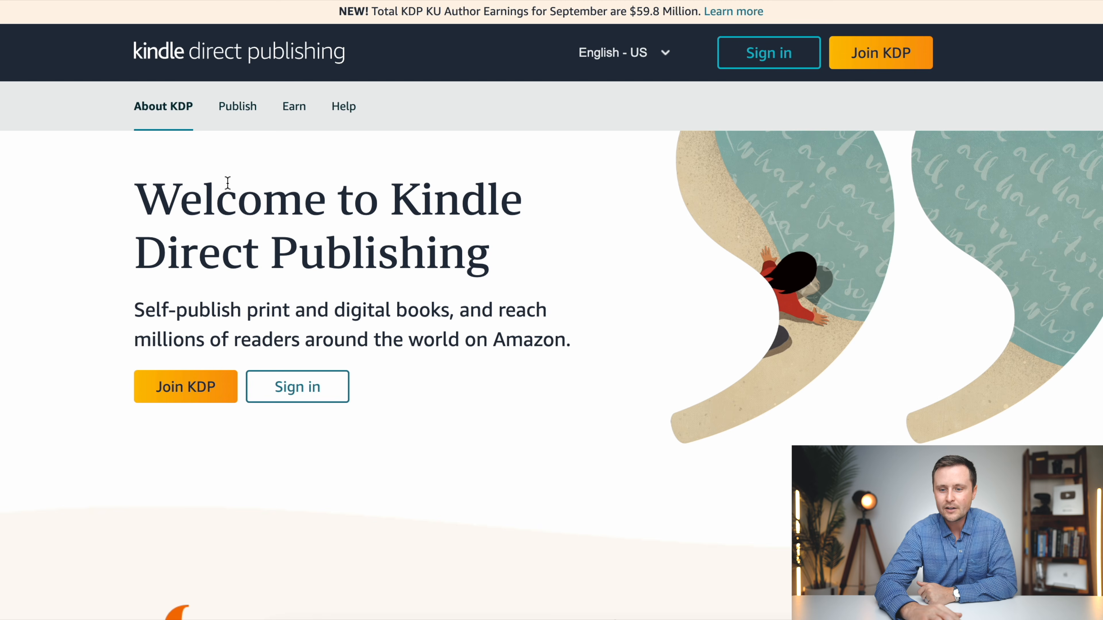
click(874, 65)
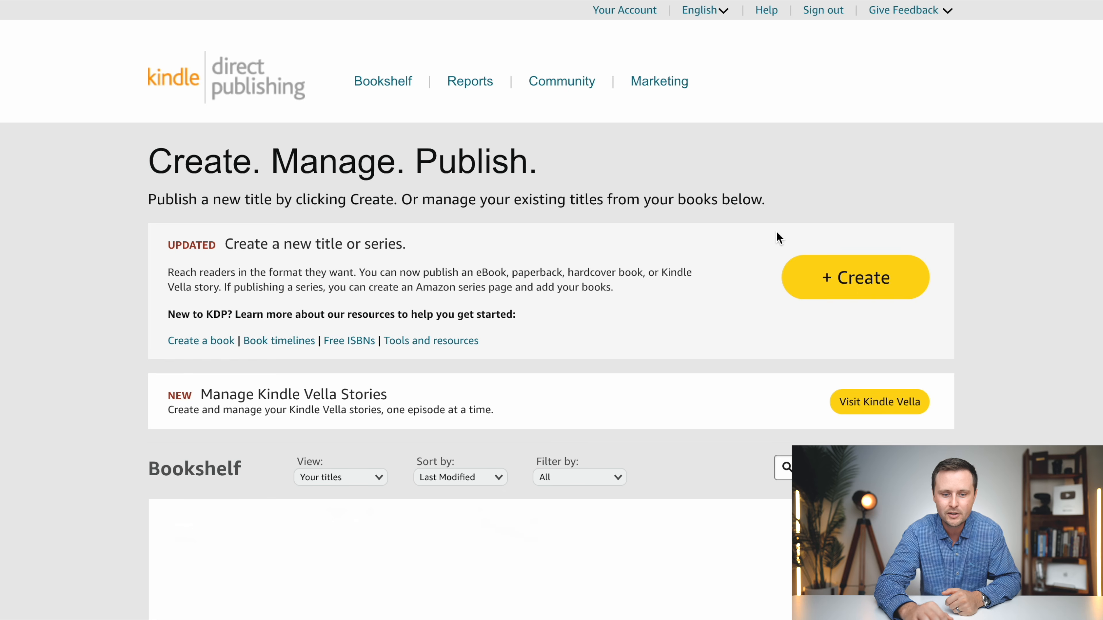
click(876, 286)
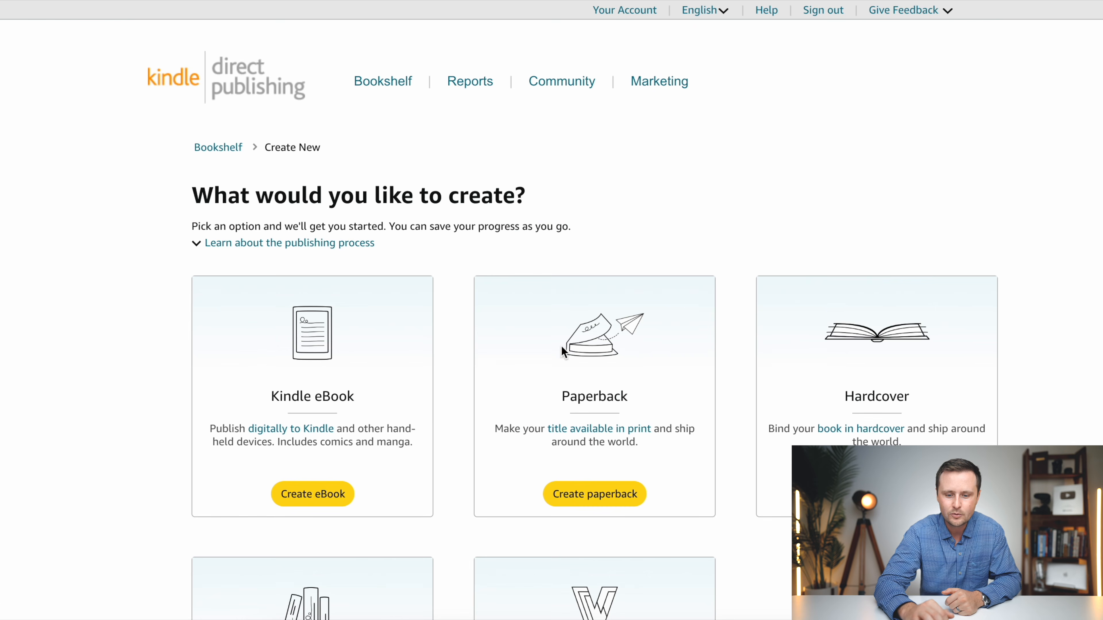
click(587, 500)
- Enter "Christmas Word Search Book" as the paperback's book title and make the subtitle ready for entry
scroll(588, 500, down, 3)
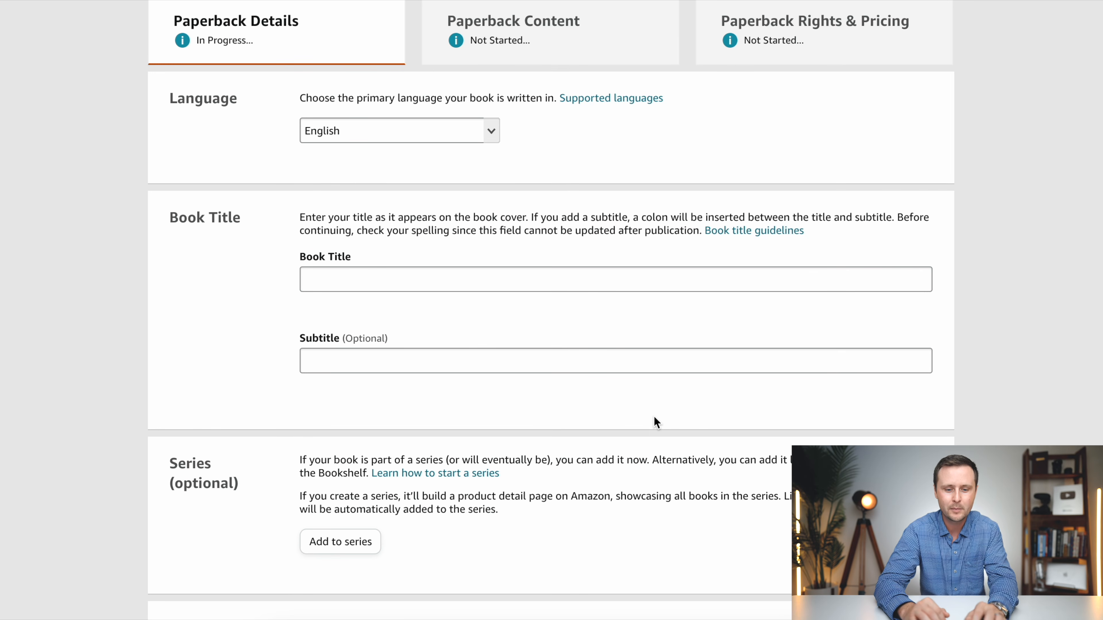
click(350, 277)
text(Christmas Word)
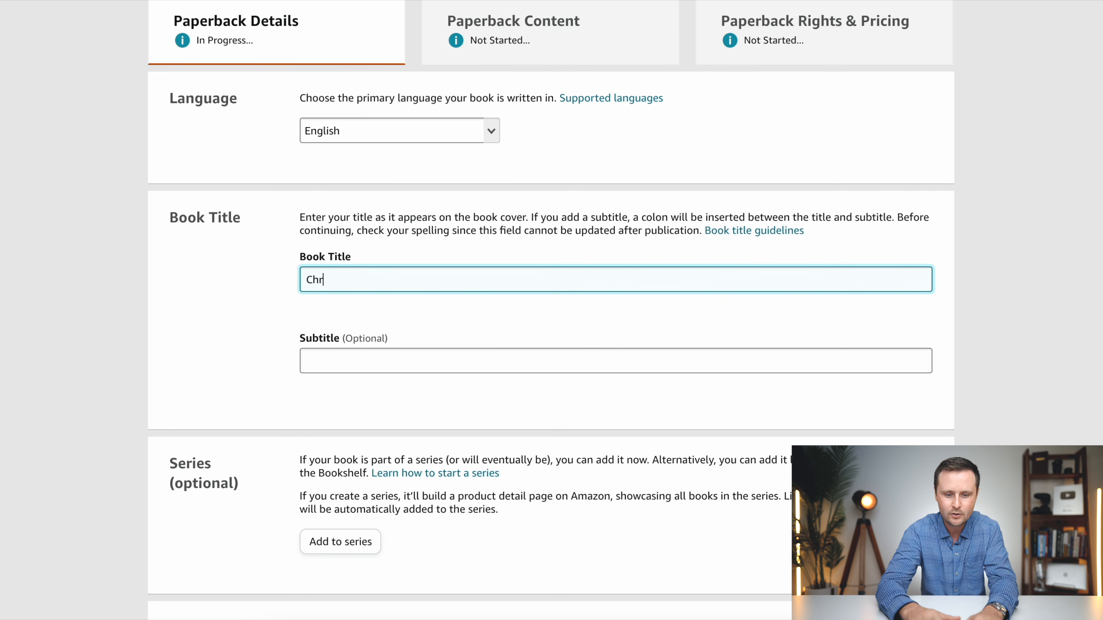
text( Search Book)
click(343, 367)
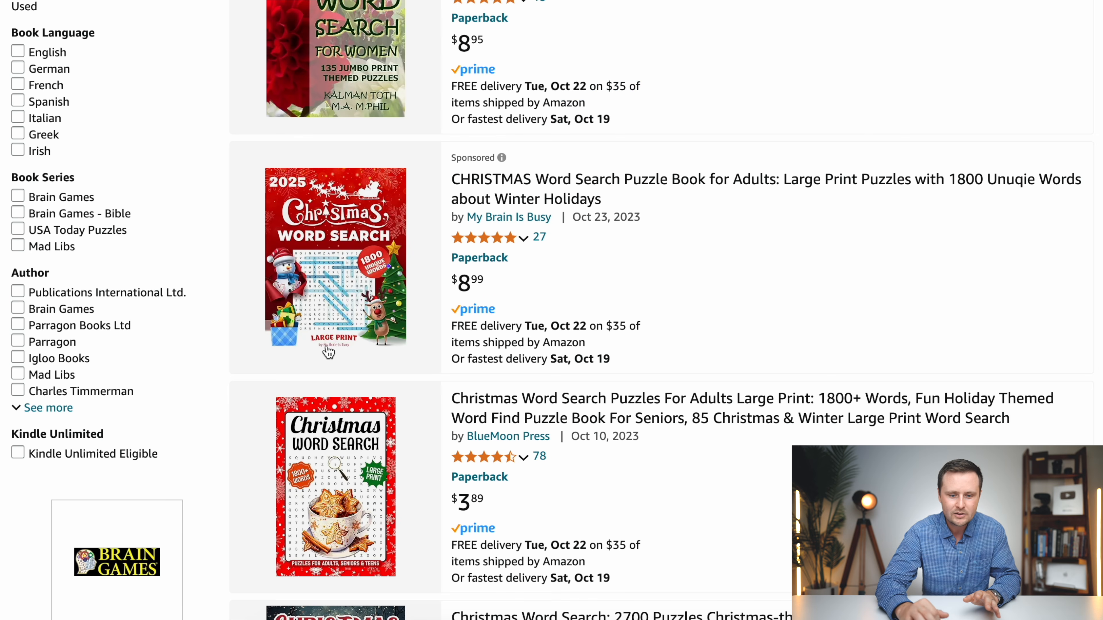
- Examine the titles of competing Christmas and winter word search books in the Amazon search results for subtitle ideas
scroll(769, 261, down, 3)
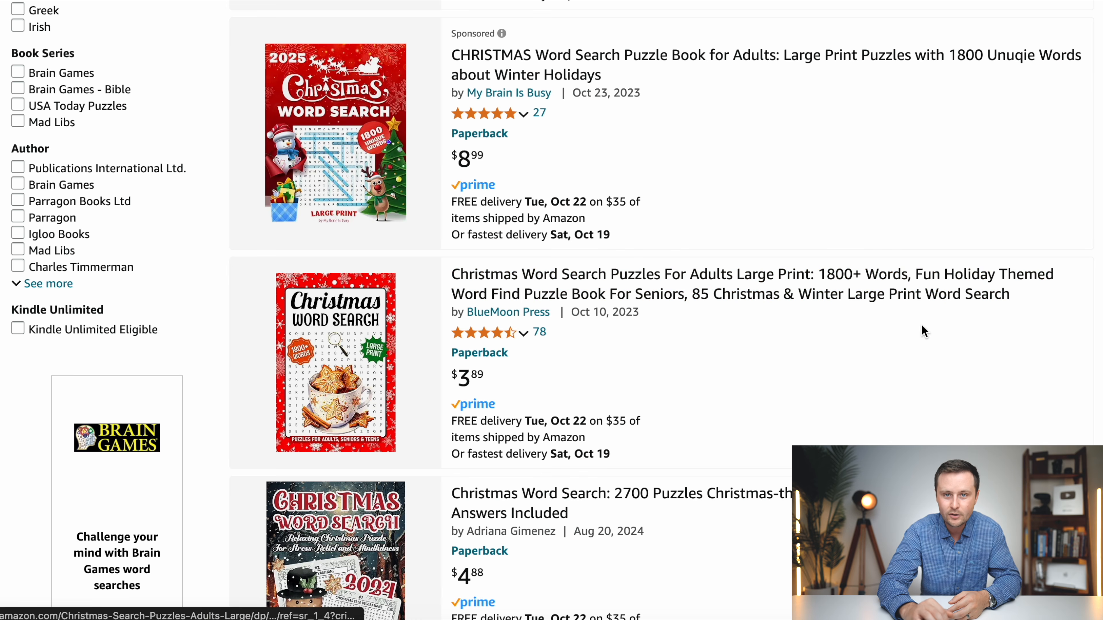
scroll(1023, 382, down, 5)
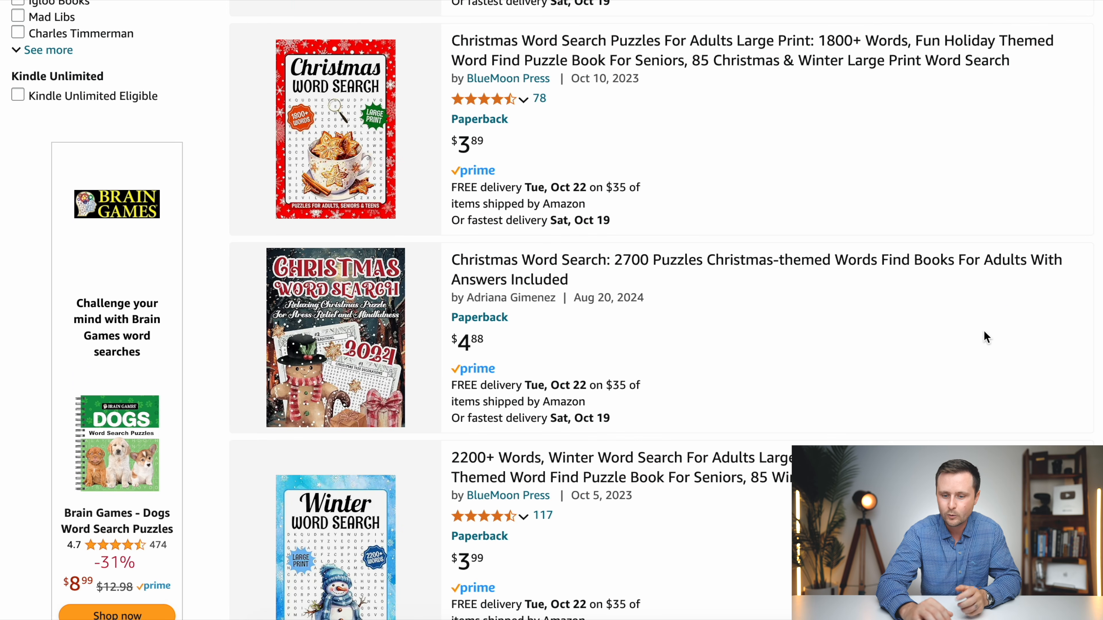
scroll(938, 382, down, 1)
scroll(947, 341, down, 3)
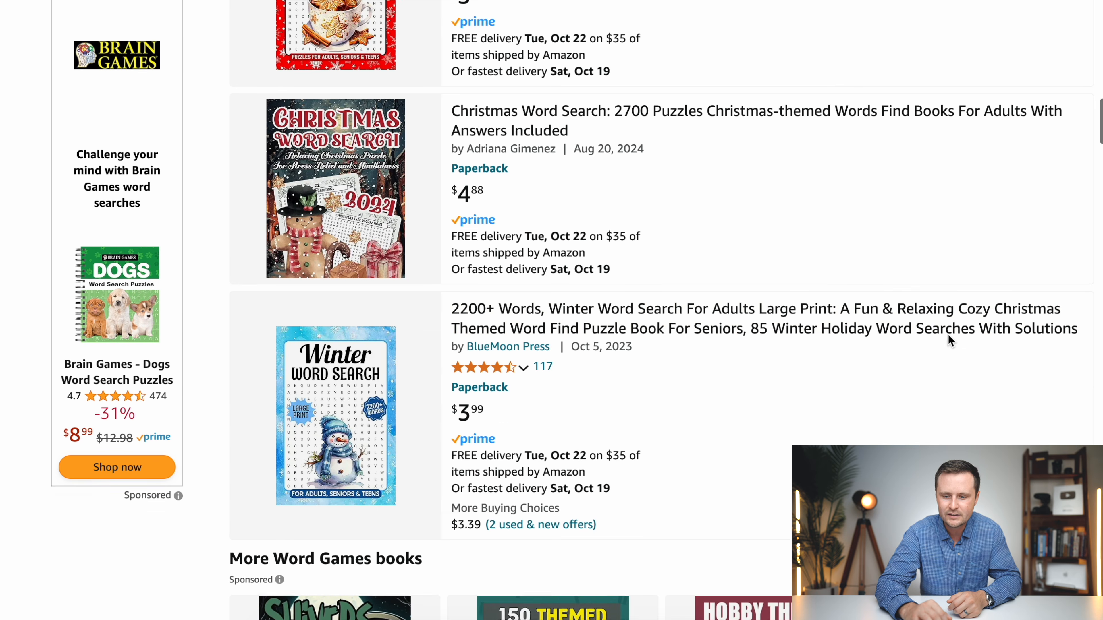
scroll(948, 335, down, 1)
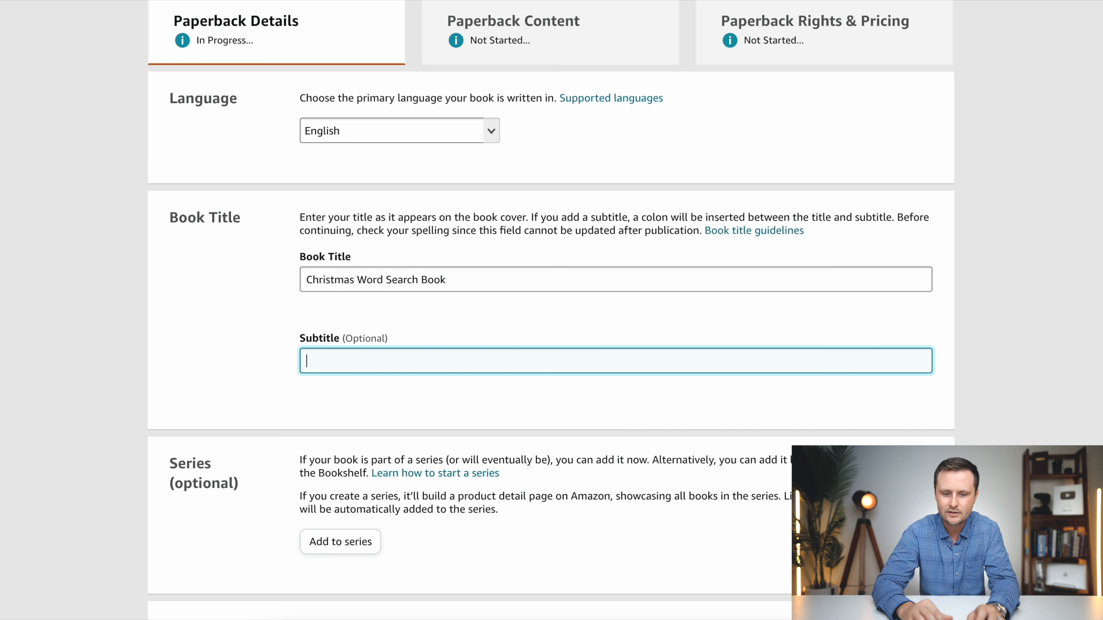
- Enter "A Christmas Themed Word Find Puzzle for Adults, Seniors, and Teens" as the paperback's subtitle
text(A Chris)
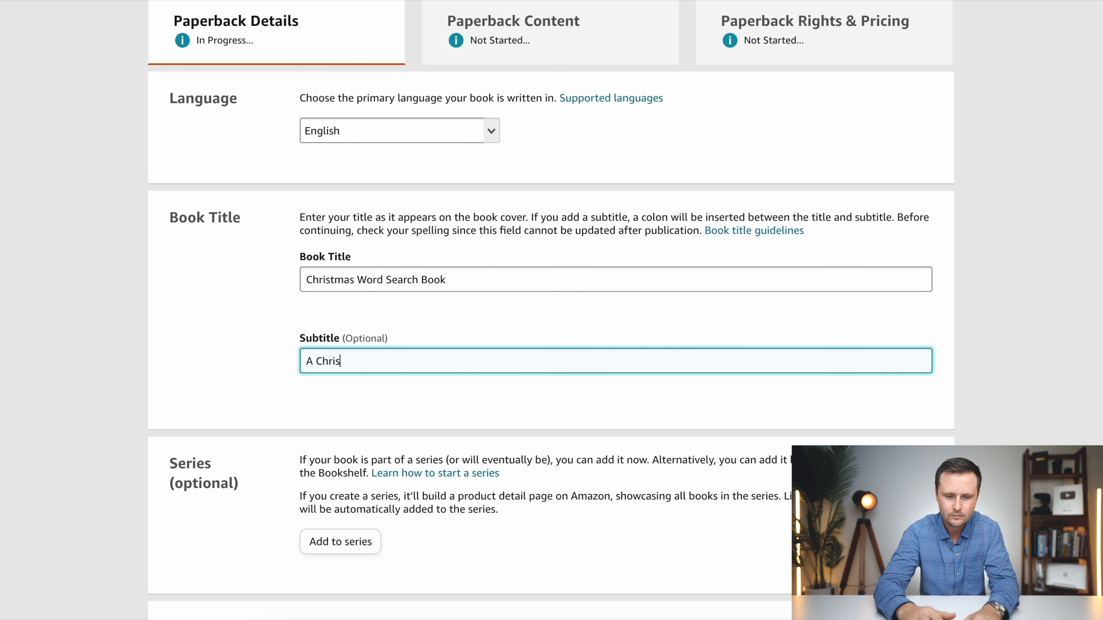
text(tmas Themed Word )
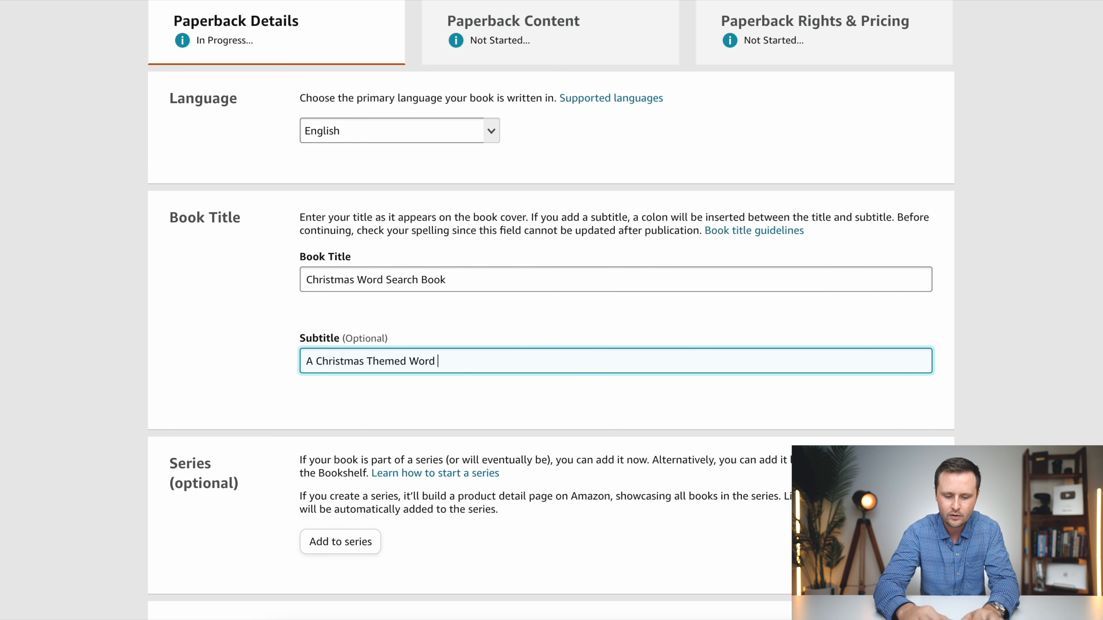
text(Find Puzzle)
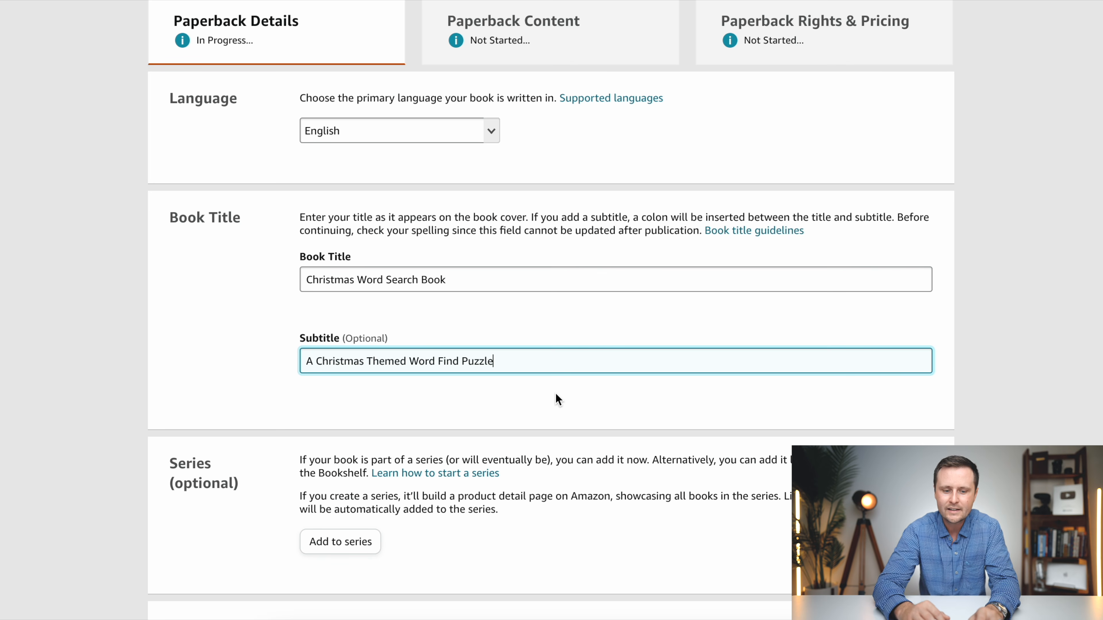
text(for)
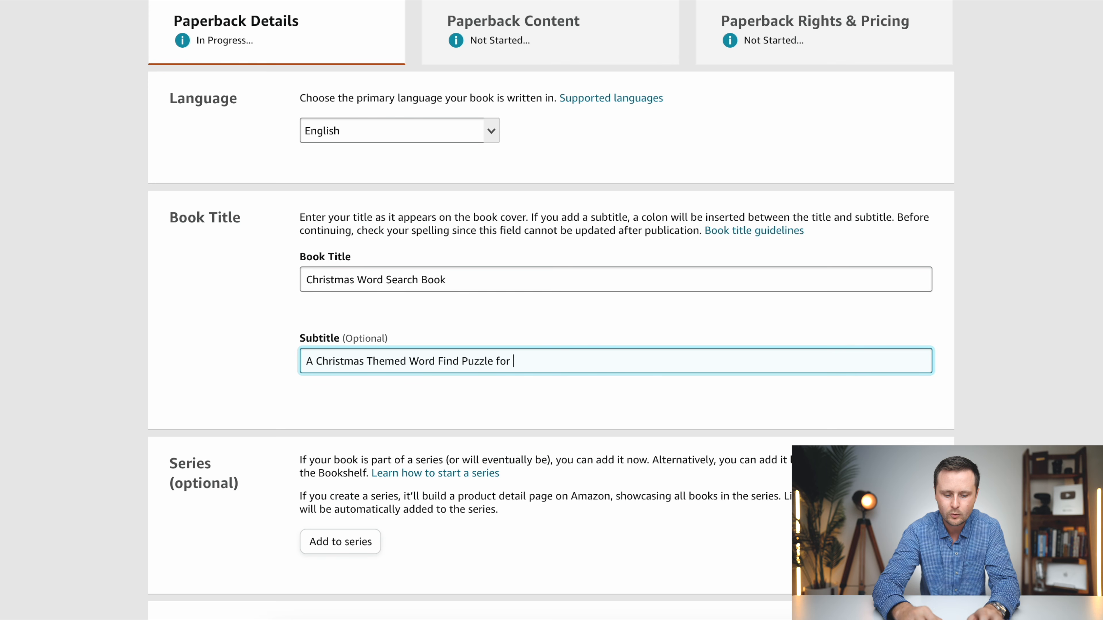
text( Adults, Seniors, an)
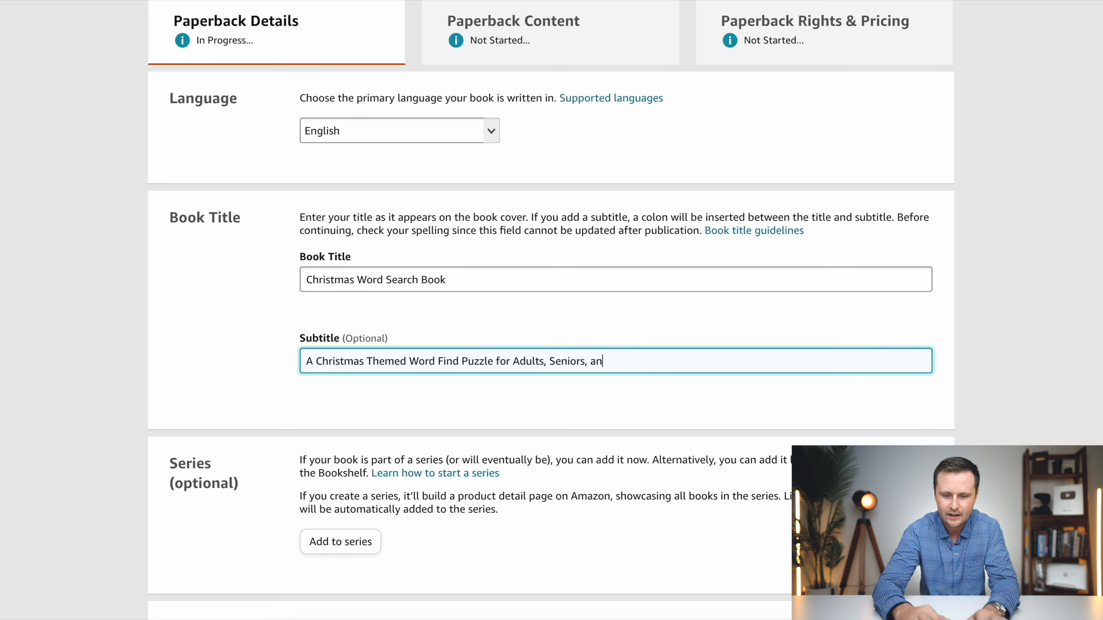
text(d Teens)
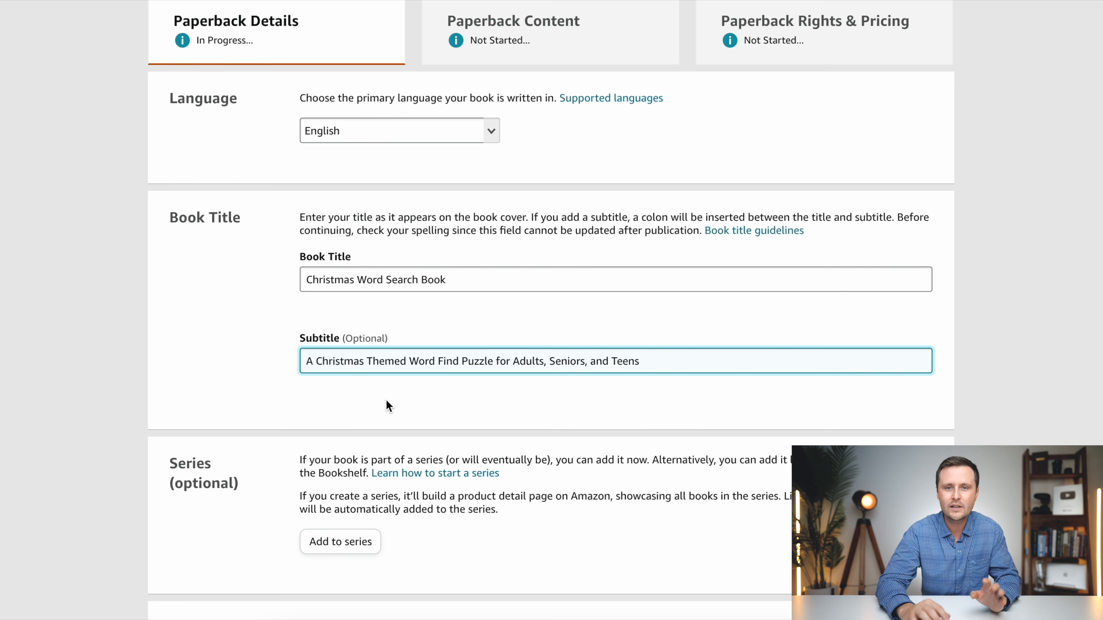
- Enter the pen name as primary author, with "GG's" as the first name and "Puzzle Books" as the last name
scroll(583, 435, down, 1)
scroll(583, 435, down, 5)
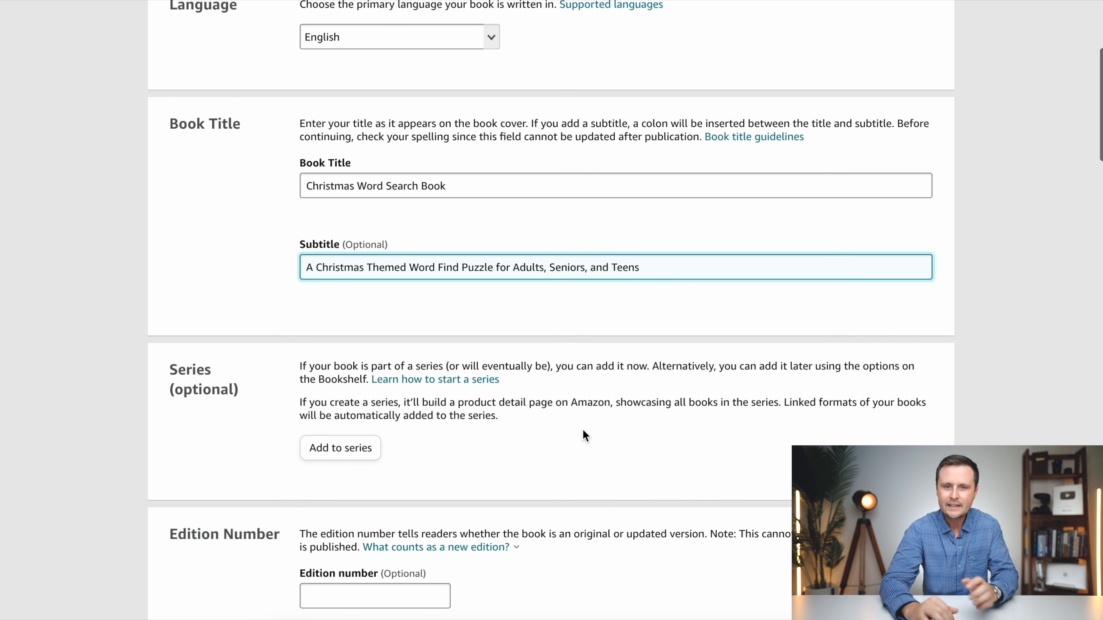
scroll(234, 291, down, 2)
scroll(536, 336, down, 3)
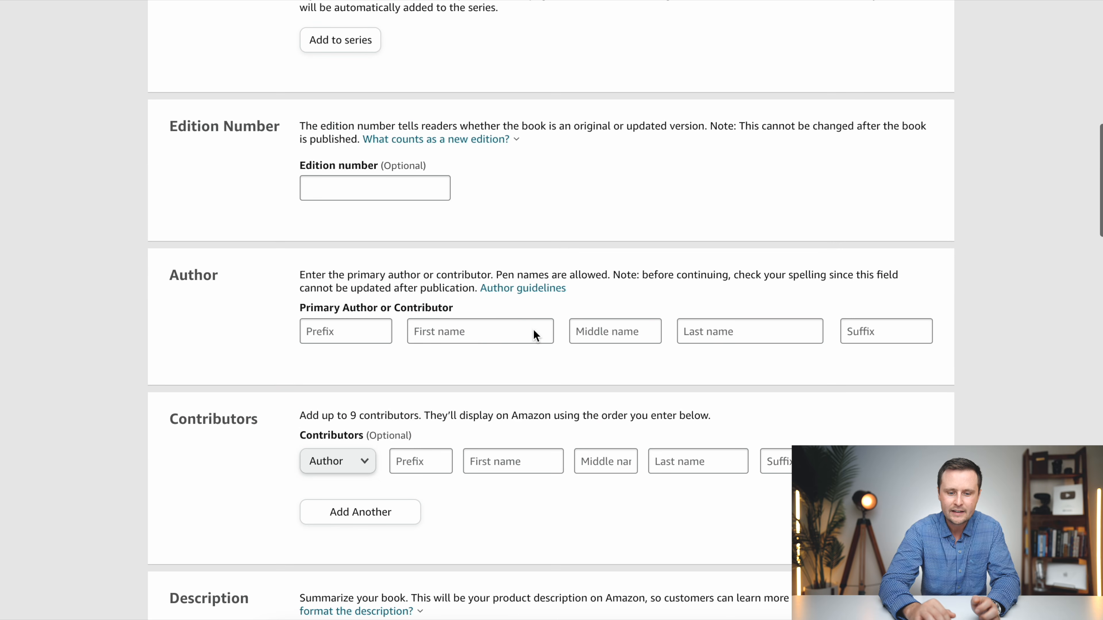
click(490, 332)
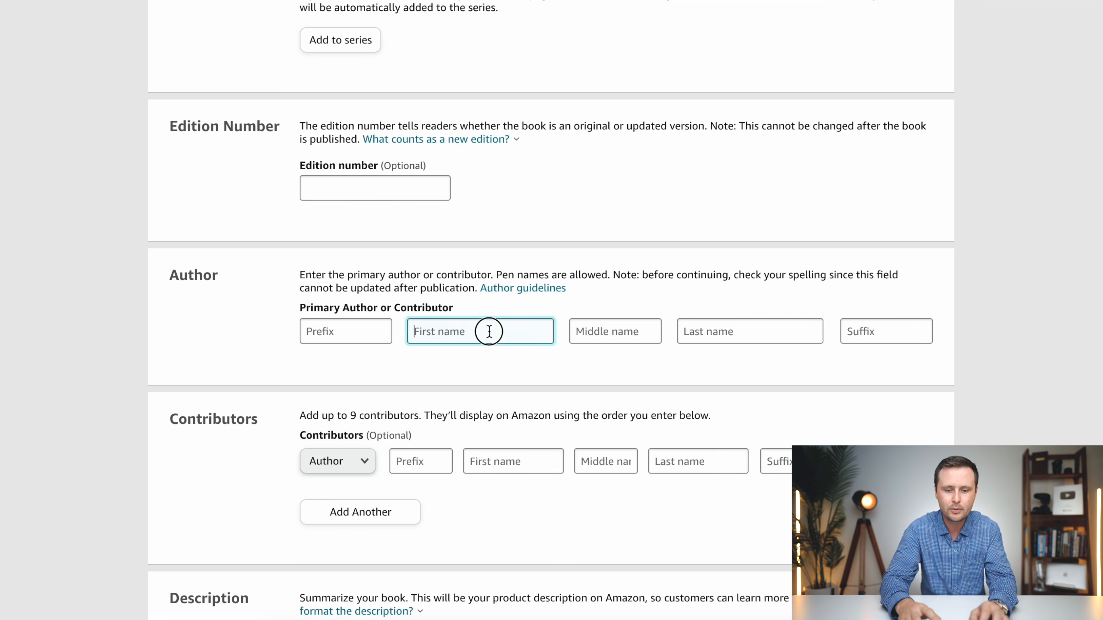
text(GG's)
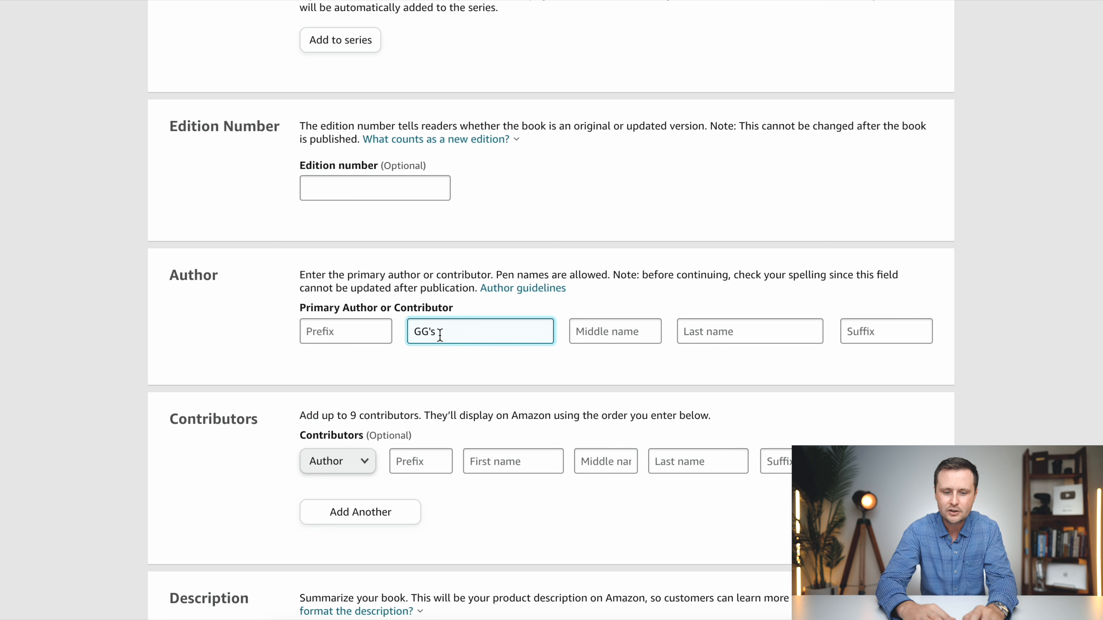
click(715, 331)
text(Pu)
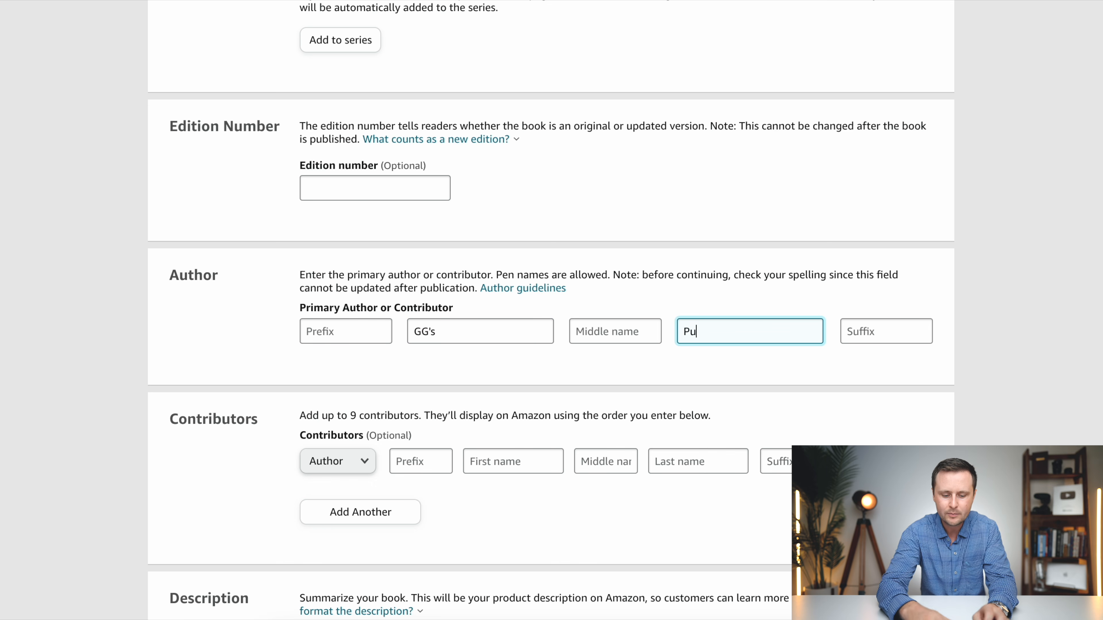
text(zzle Books)
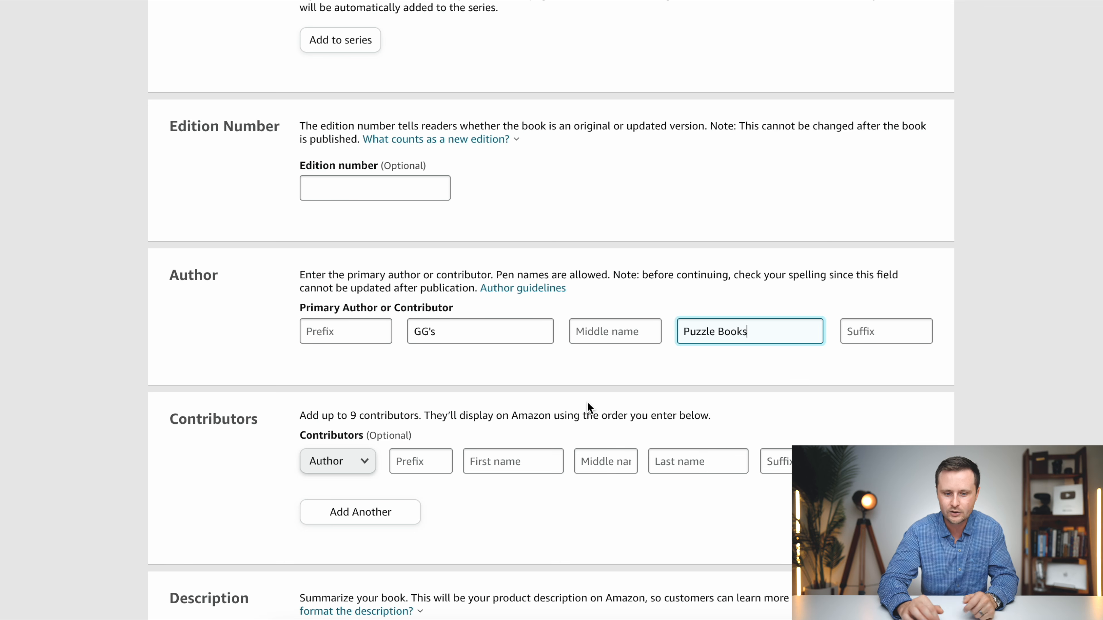
- Switch to ChatGPT, paste the book description prompt as a message and replace the X placeholder with "christmas"
scroll(773, 378, down, 5)
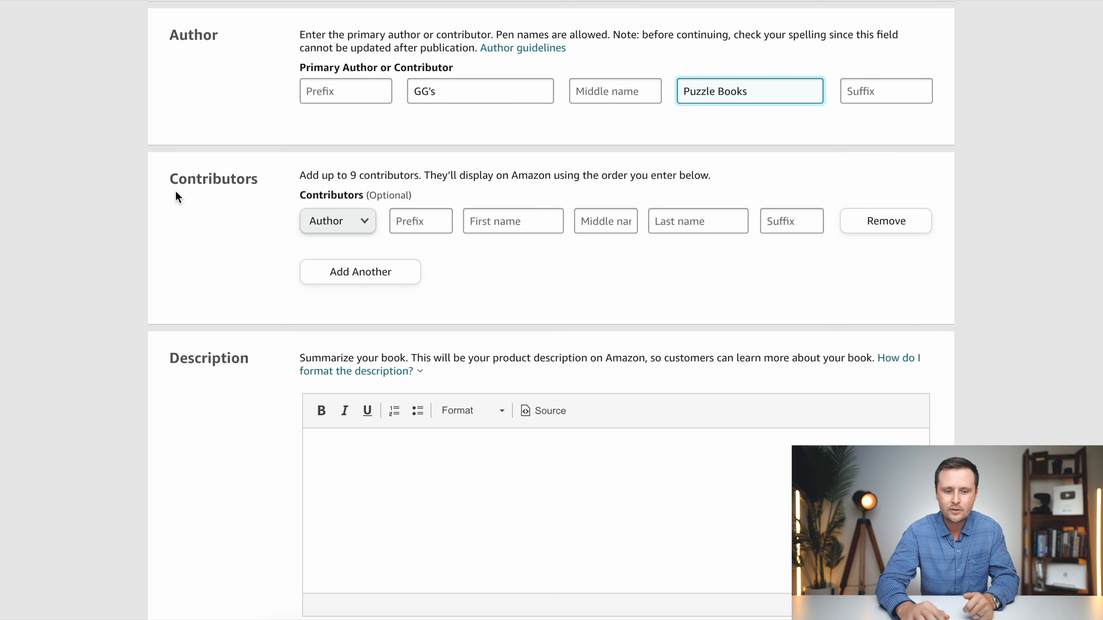
scroll(639, 254, down, 3)
click(445, 360)
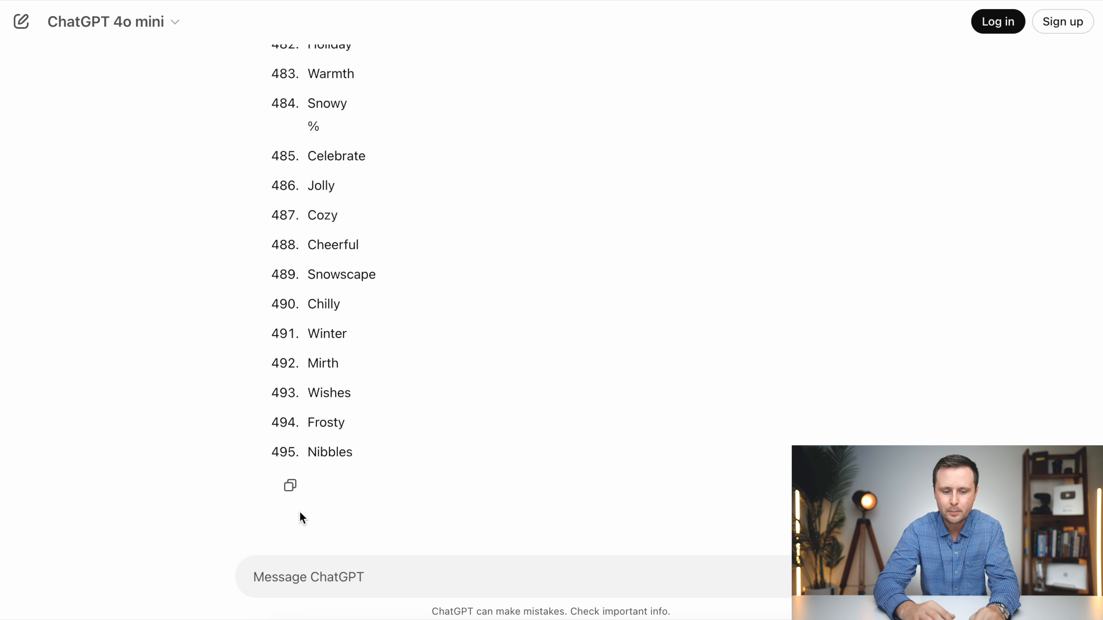
key(super+v)
scroll(604, 478, down, 3)
scroll(595, 478, up, 3)
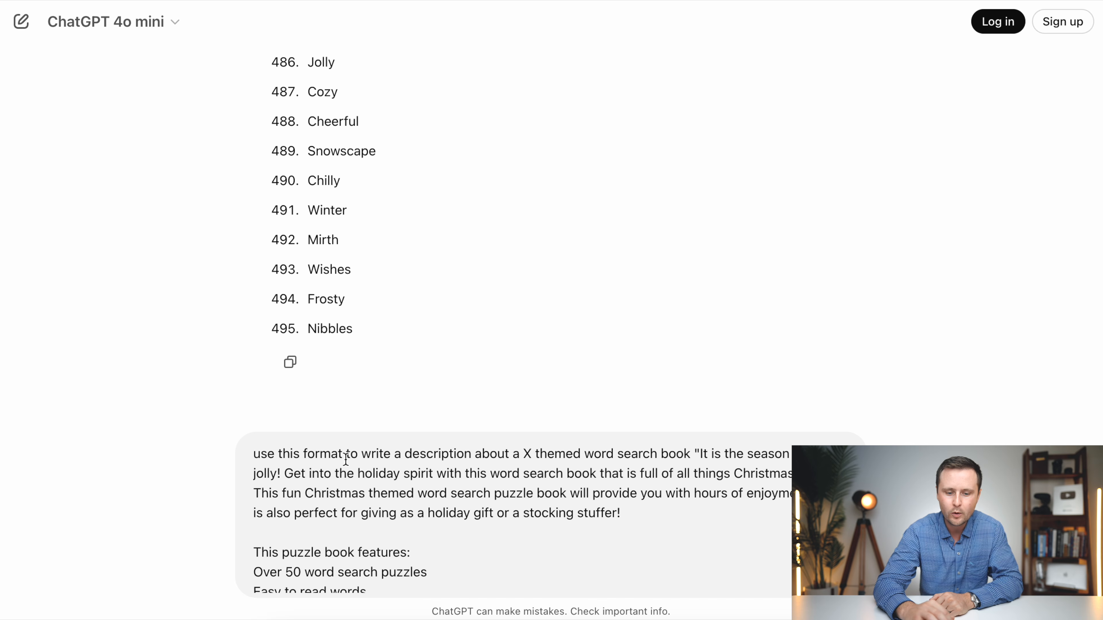
double_click(528, 454)
text(christmas)
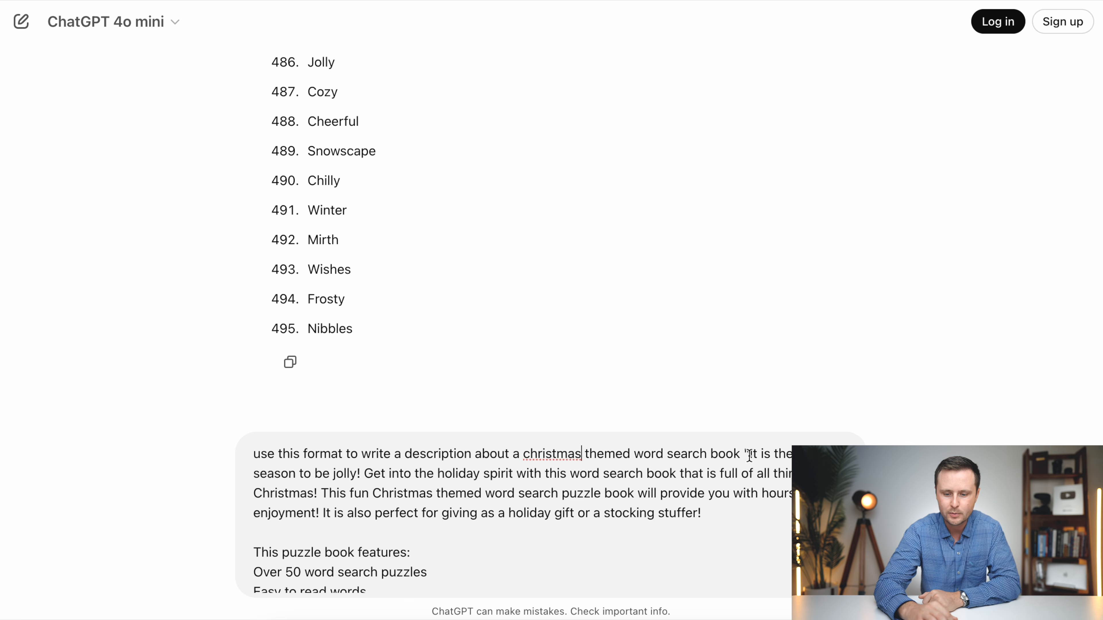
scroll(743, 493, down, 1)
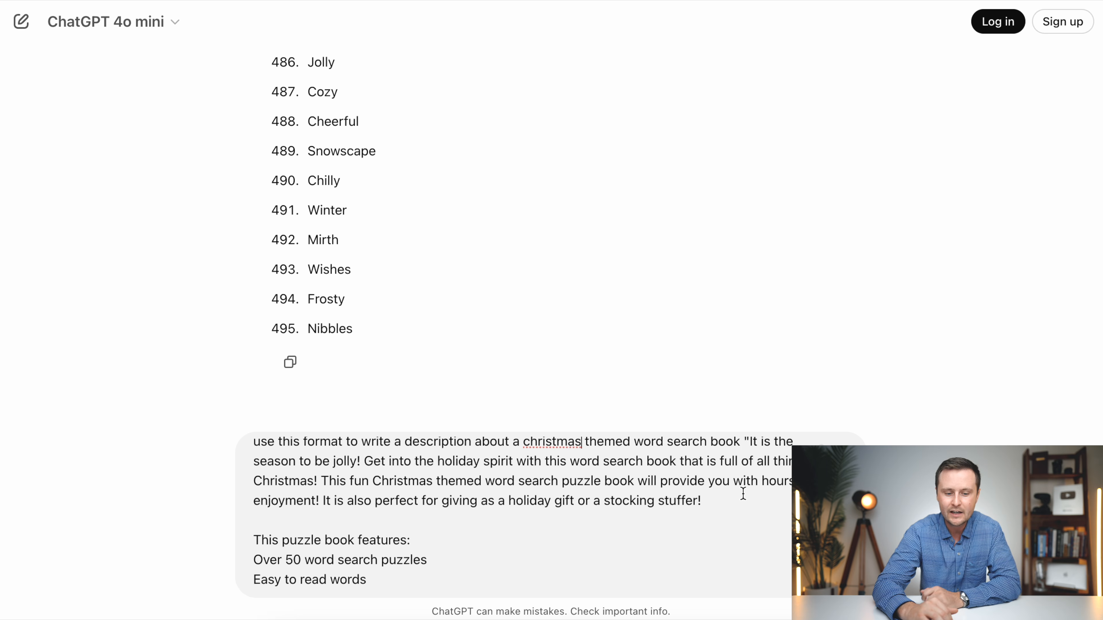
scroll(743, 494, down, 3)
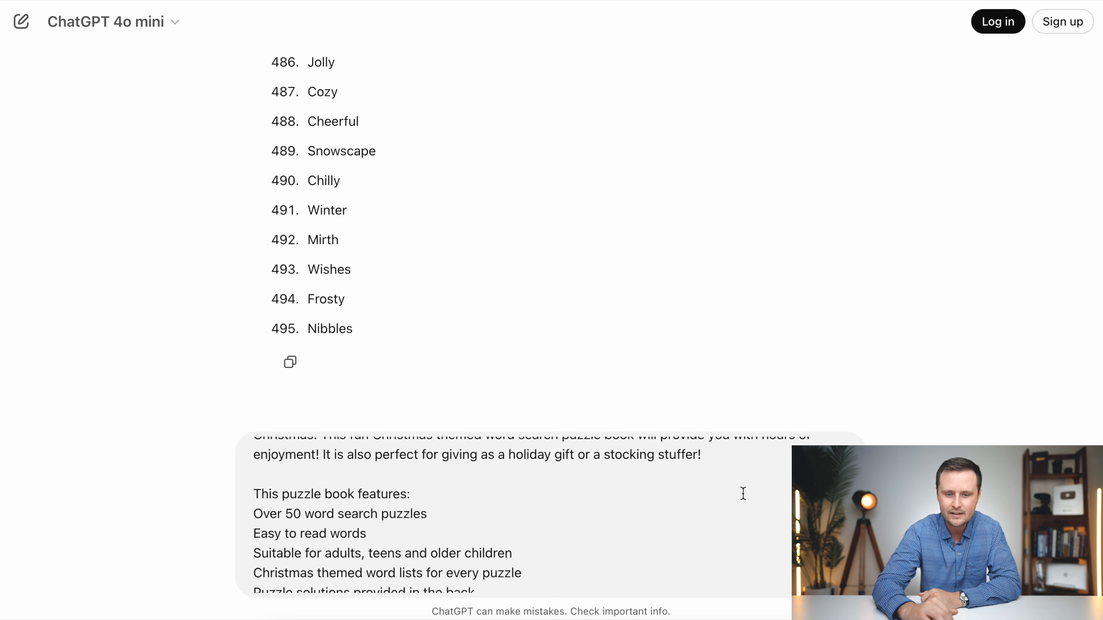
scroll(740, 492, up, 1)
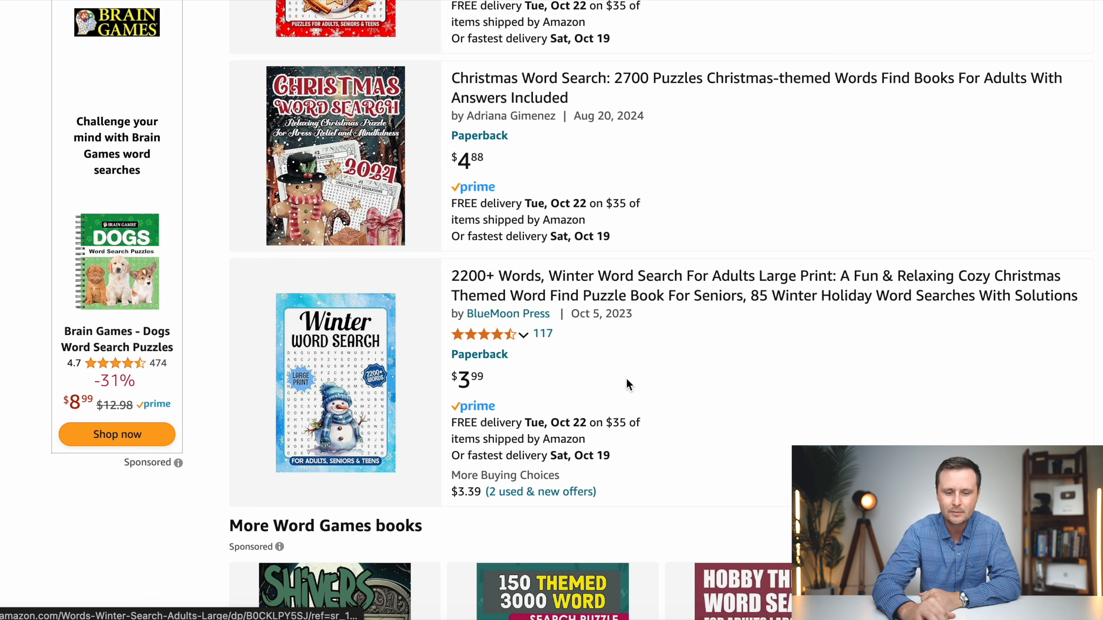
- Open BlueMoon Press's Winter Word Search listing on Amazon, expand its description and select the full text from heading to last line
click(524, 300)
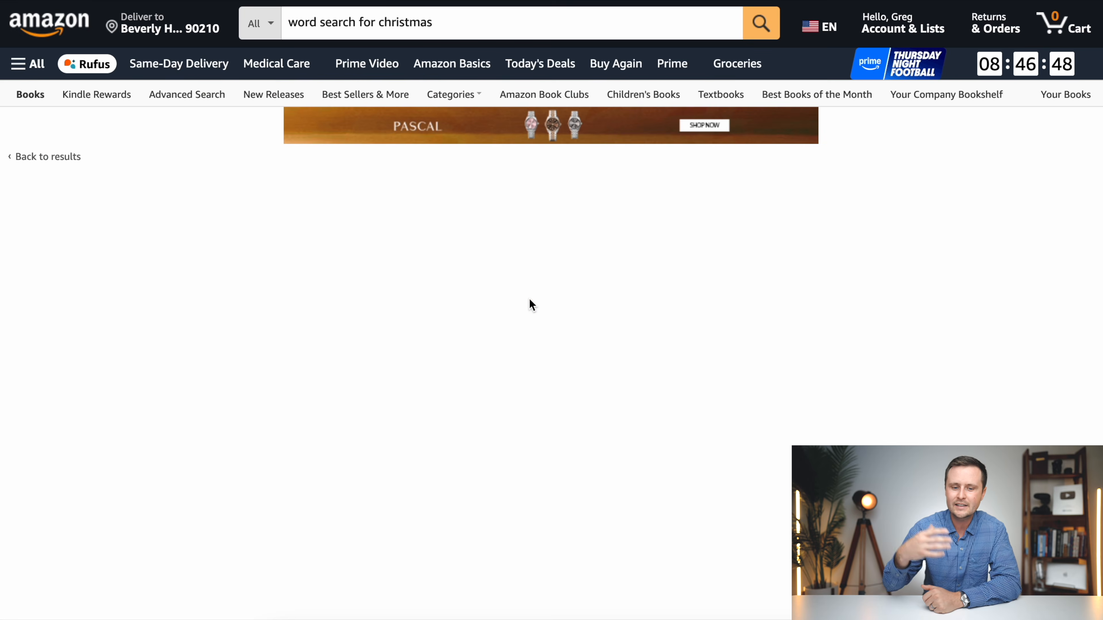
scroll(478, 369, down, 2)
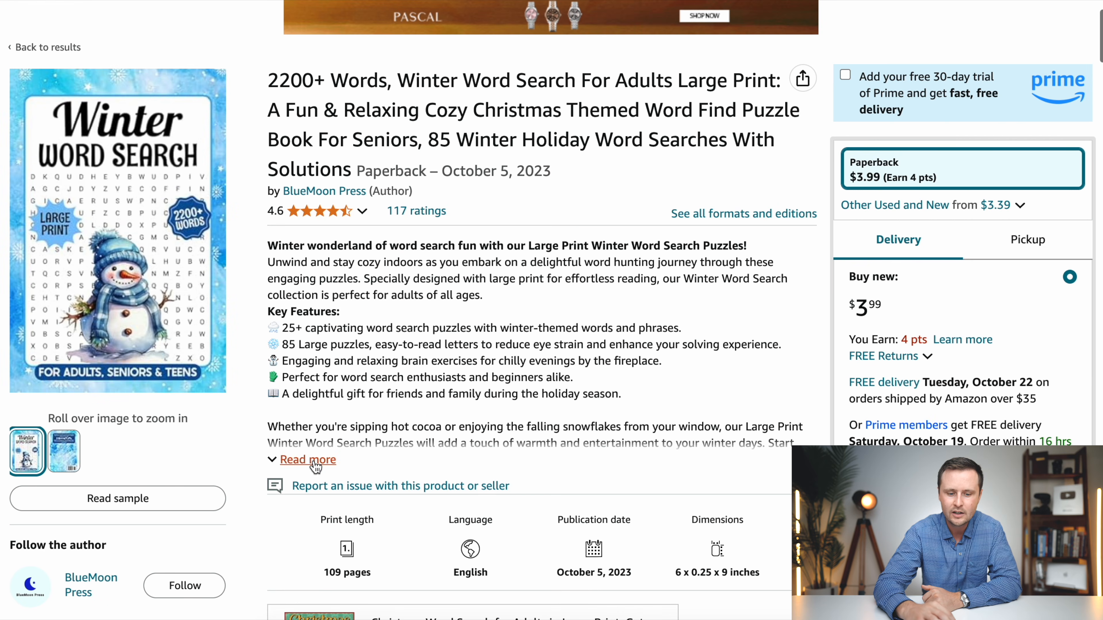
click(300, 459)
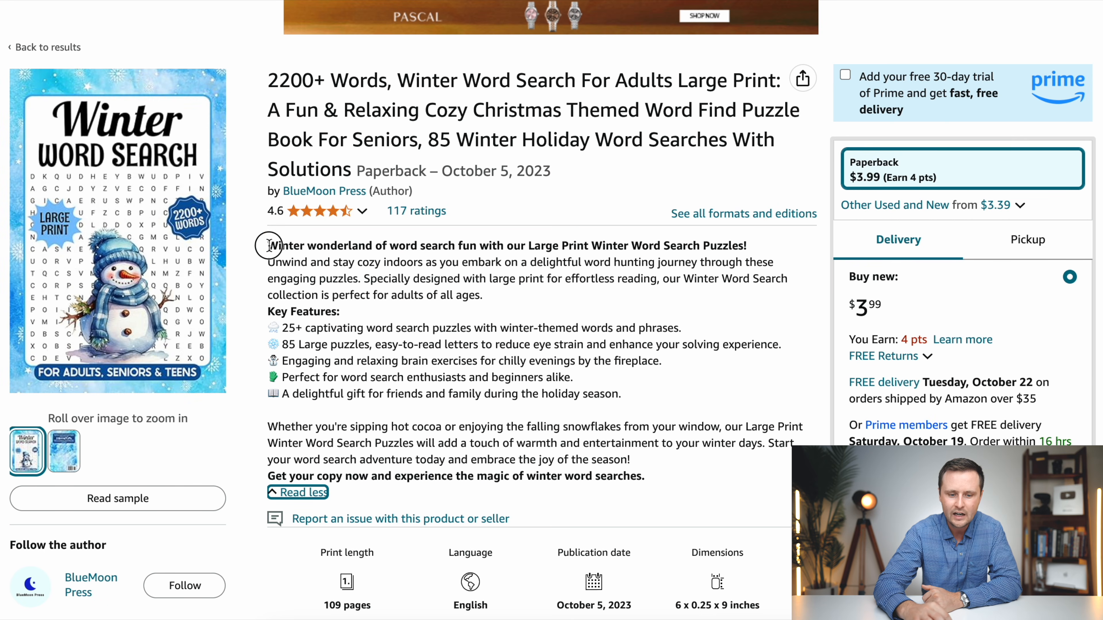
drag(267, 245, 651, 478)
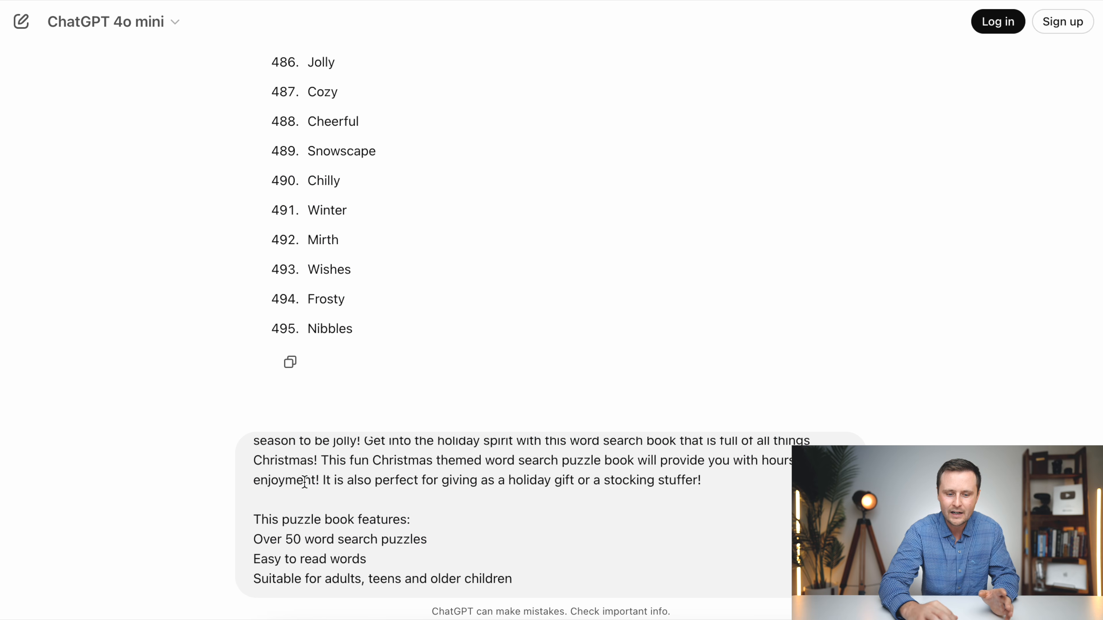
- Review the whole description prompt in the message box, from the opening line through the feature list to the last line
scroll(339, 511, down, 1)
scroll(338, 510, down, 2)
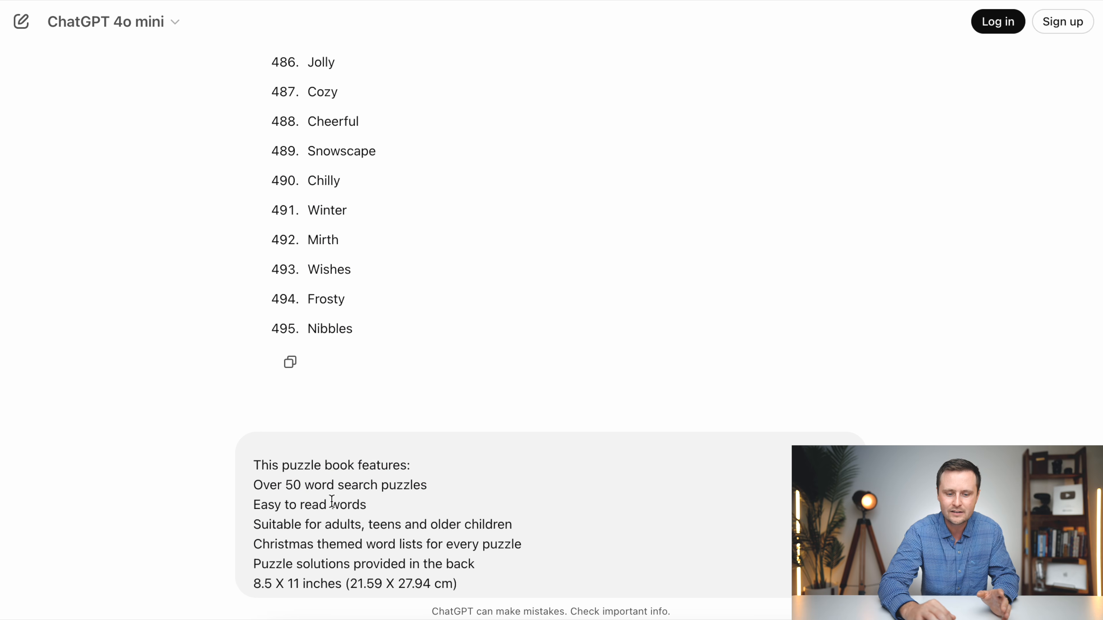
scroll(323, 469, down, 3)
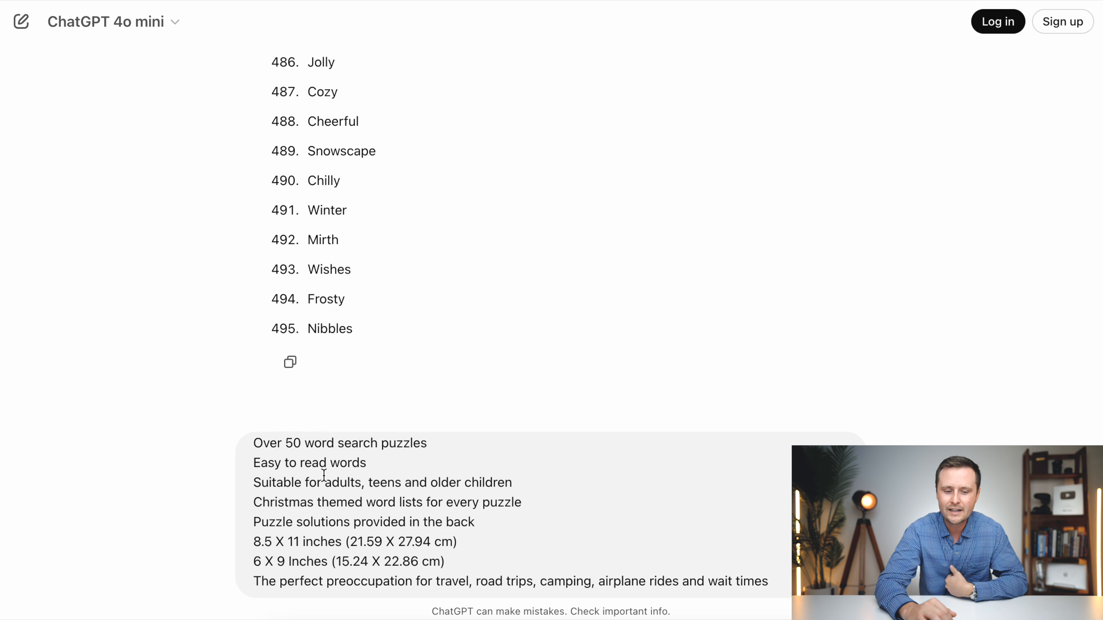
scroll(324, 476, up, 5)
scroll(323, 475, up, 2)
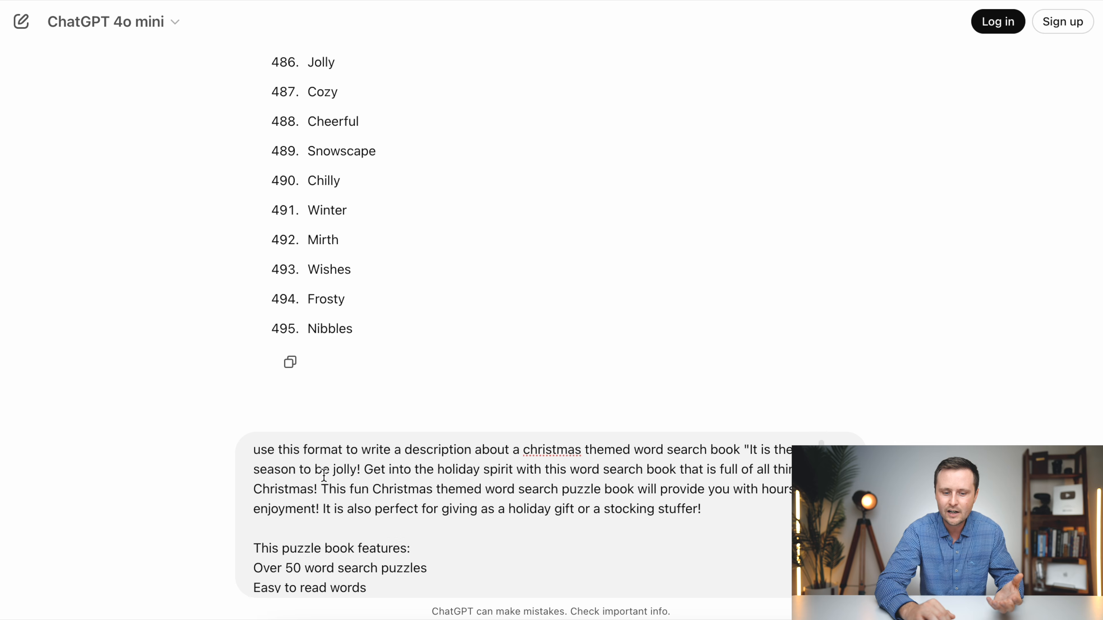
scroll(559, 523, down, 6)
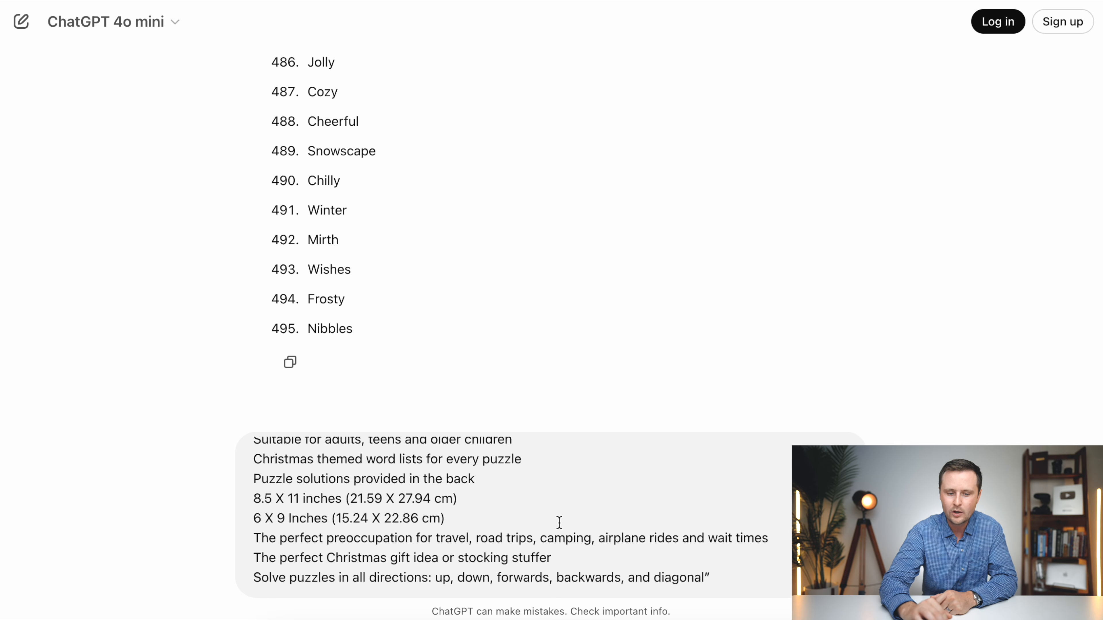
scroll(559, 523, up, 5)
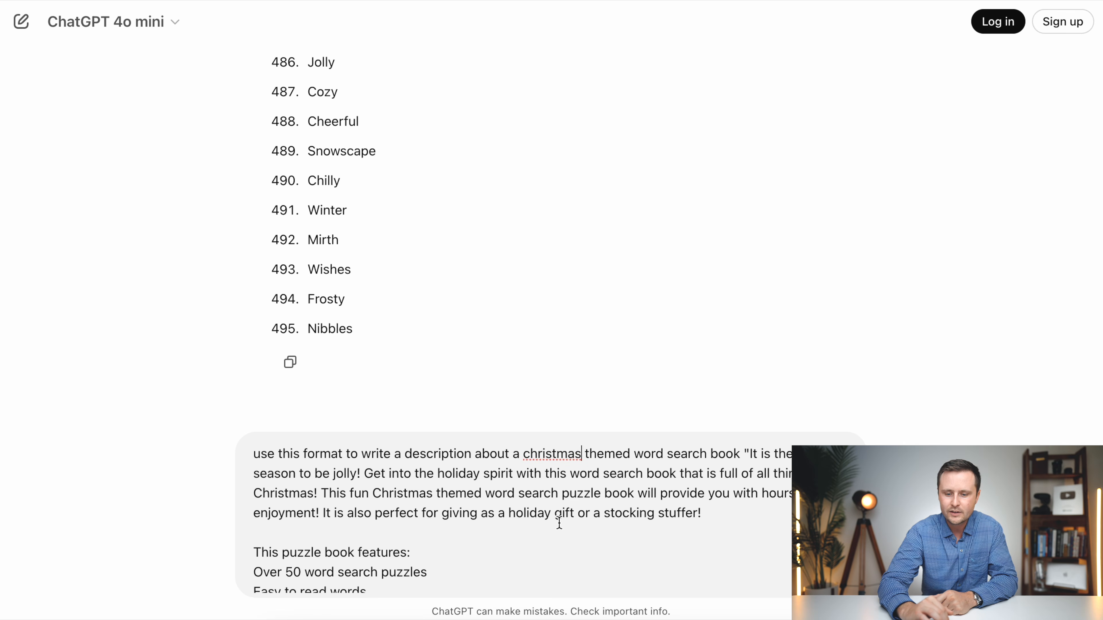
scroll(559, 523, down, 3)
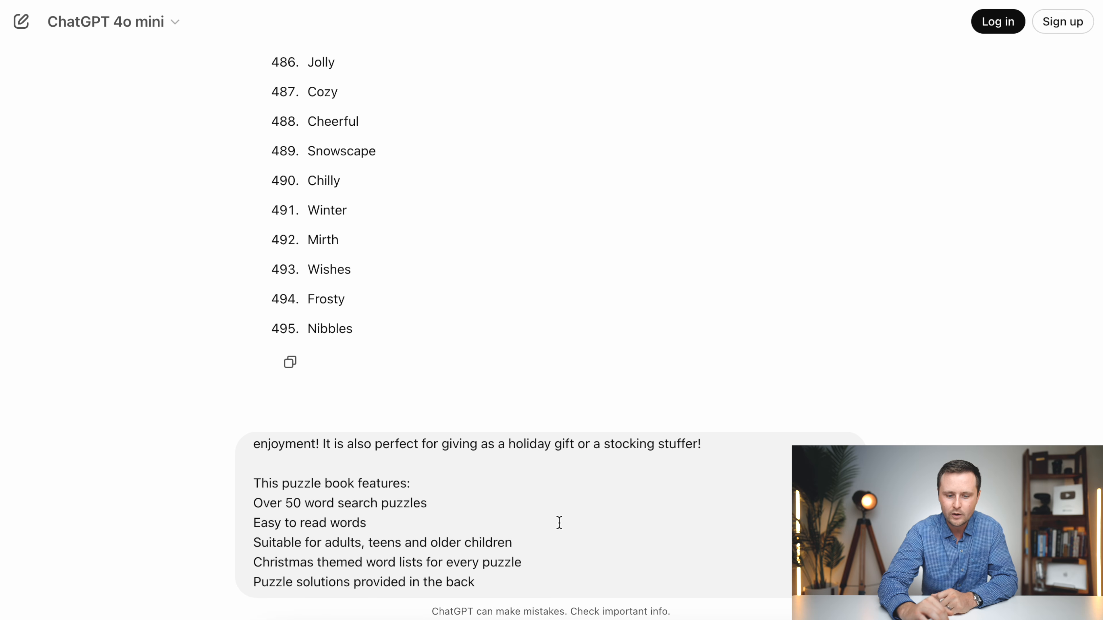
scroll(559, 522, down, 3)
scroll(560, 522, down, 2)
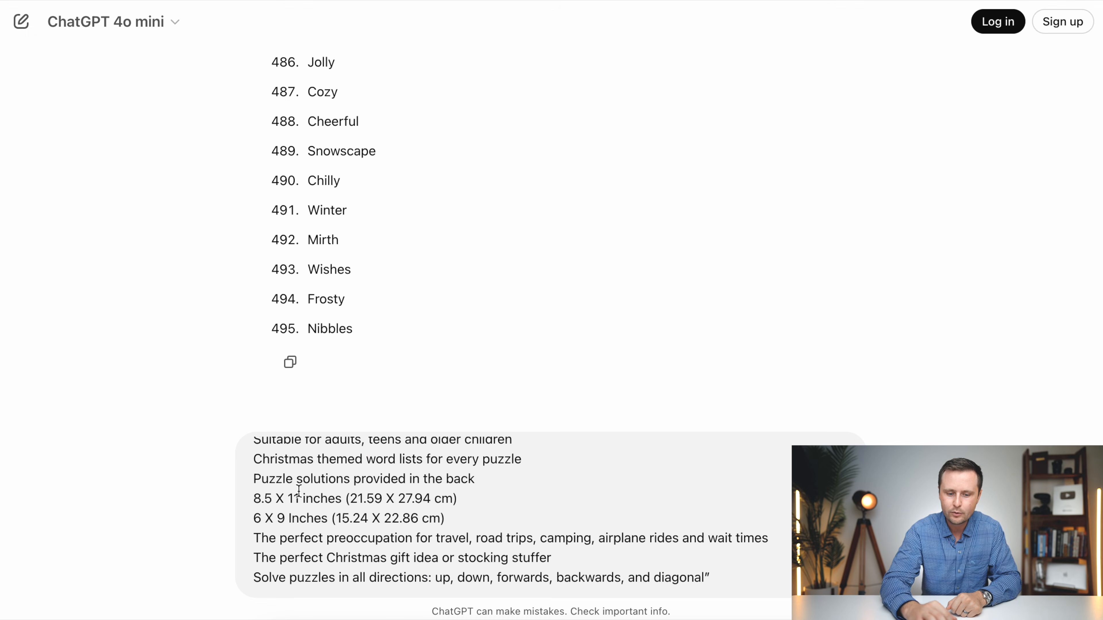
- Delete the "8.5 X 11 inches (21.59 X 27.94 cm)" line from the prompt and send the message
drag(478, 502, 243, 501)
key(BackSpace)
key(BackSpace)
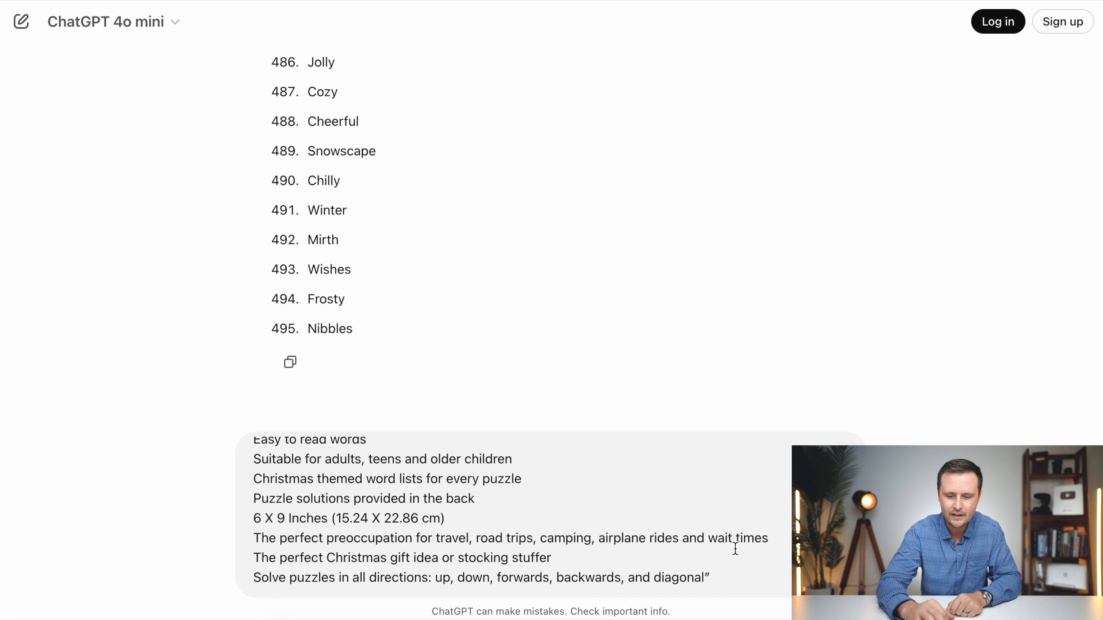
key(Return)
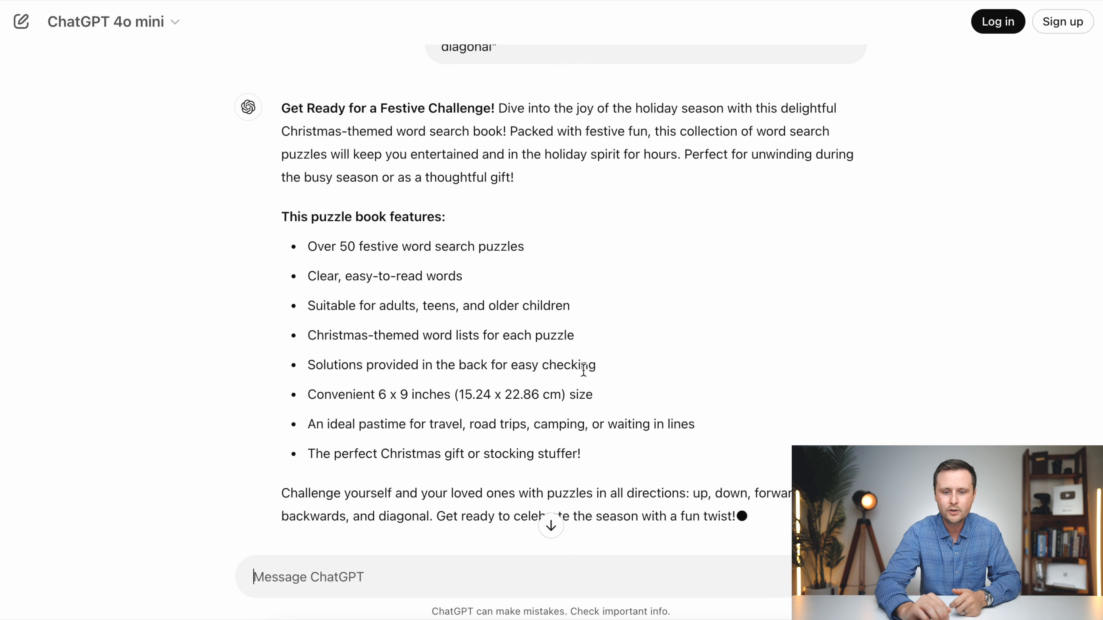
- Copy ChatGPT's complete book description, switch to the KDP paperback details page, paste it as the book's description and check it through
scroll(583, 370, up, 2)
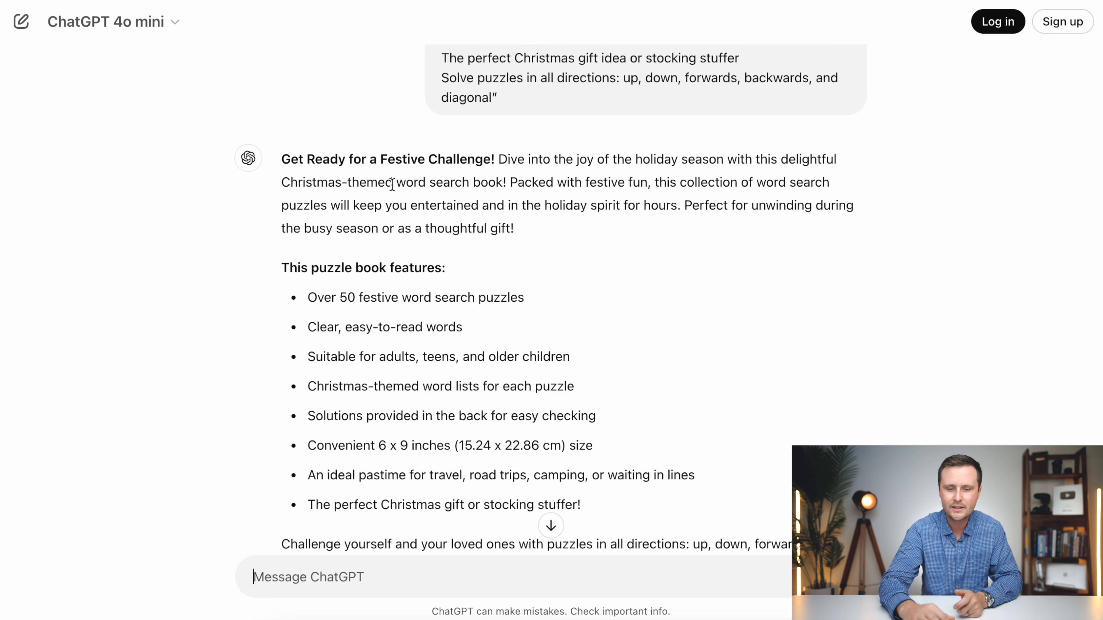
scroll(582, 430, down, 3)
drag(736, 456, 277, 85)
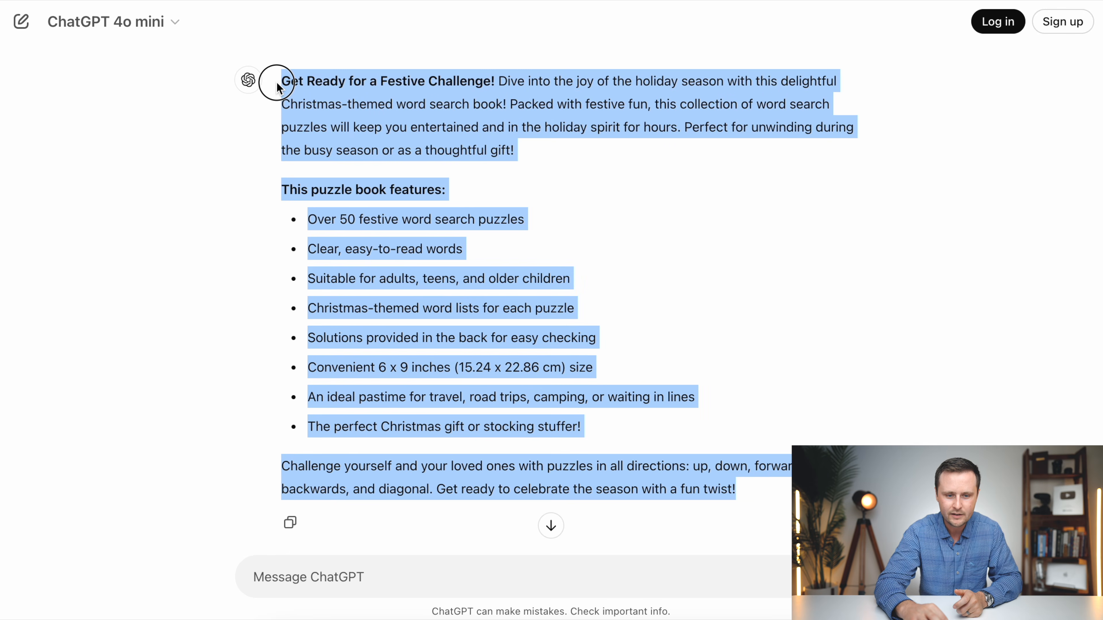
right_click(346, 107)
click(352, 143)
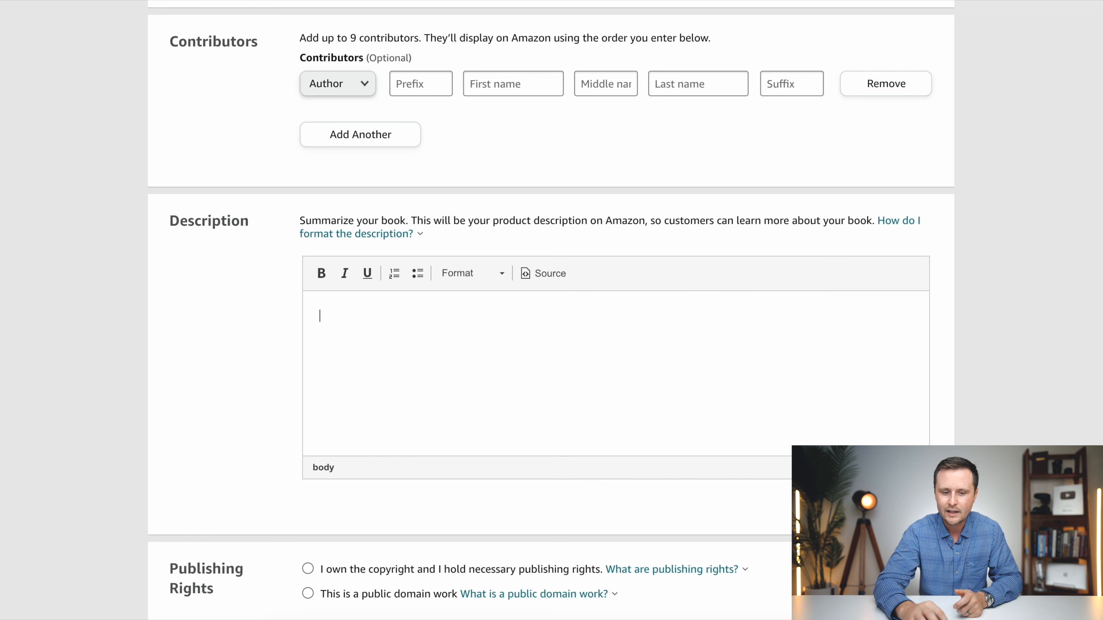
key(ctrl+v)
scroll(521, 365, up, 5)
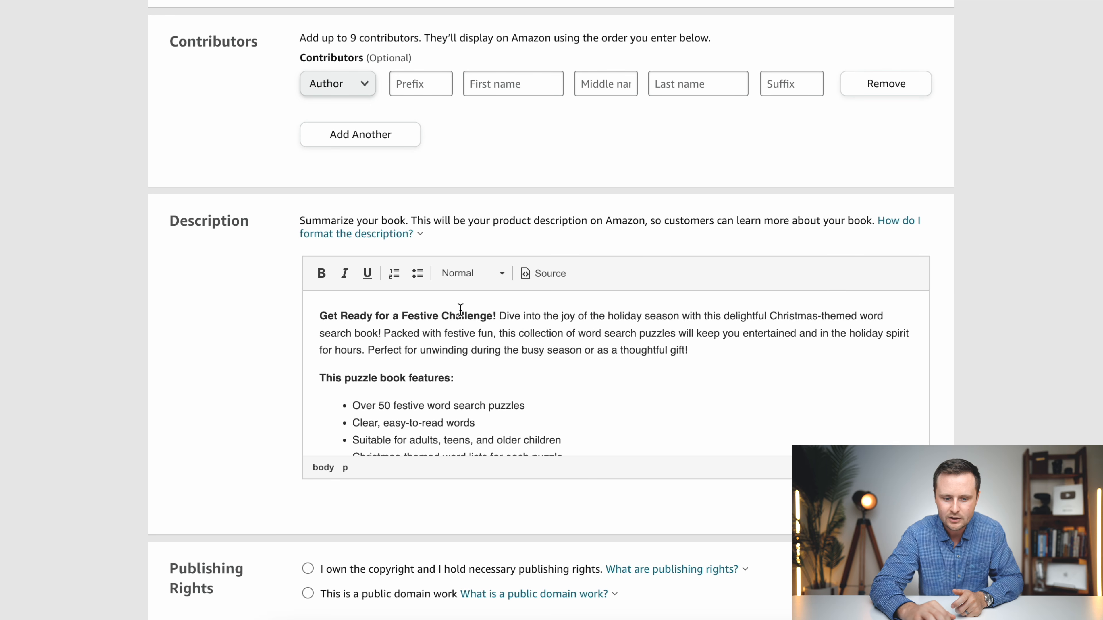
scroll(548, 365, down, 3)
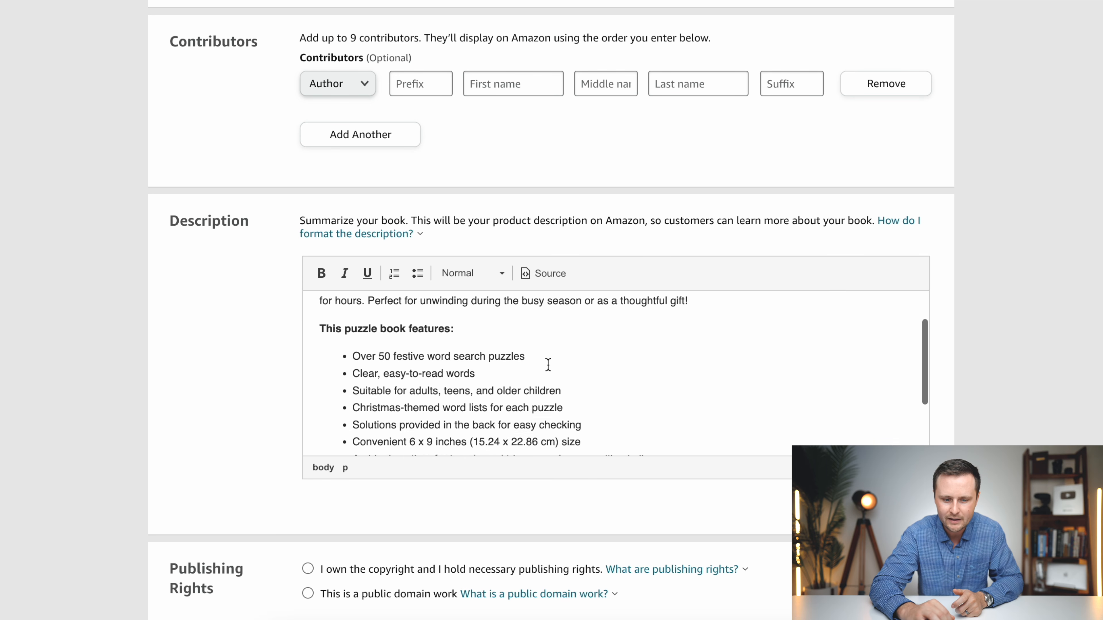
scroll(603, 391, down, 3)
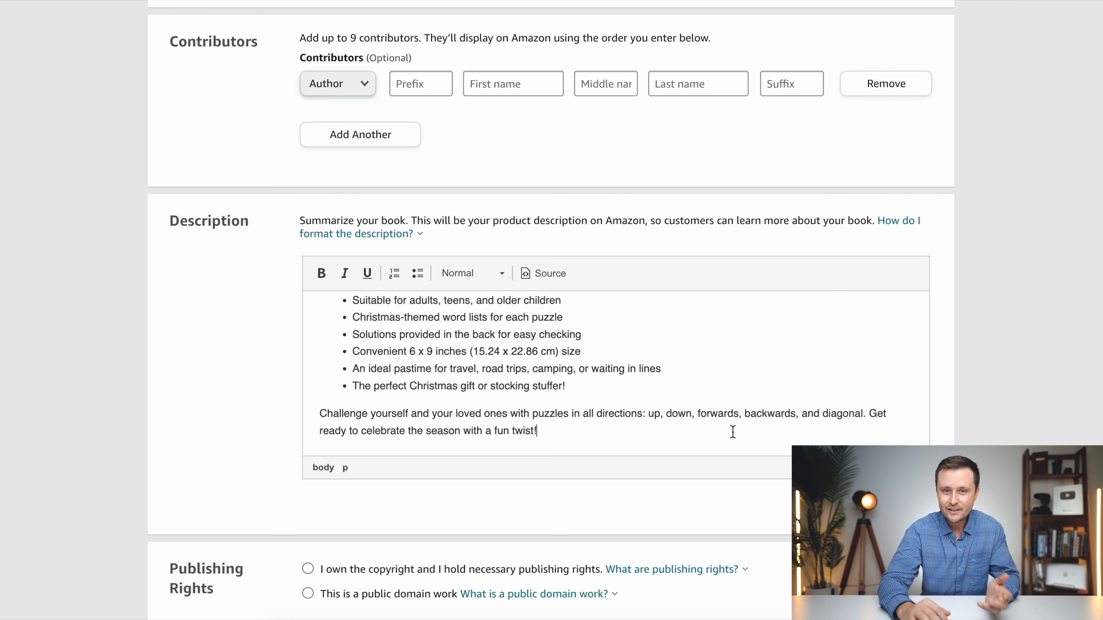
- Declare ownership of the copyright and necessary publishing rights, and answer No to sexually explicit images or title
scroll(733, 432, down, 1)
scroll(733, 432, down, 10)
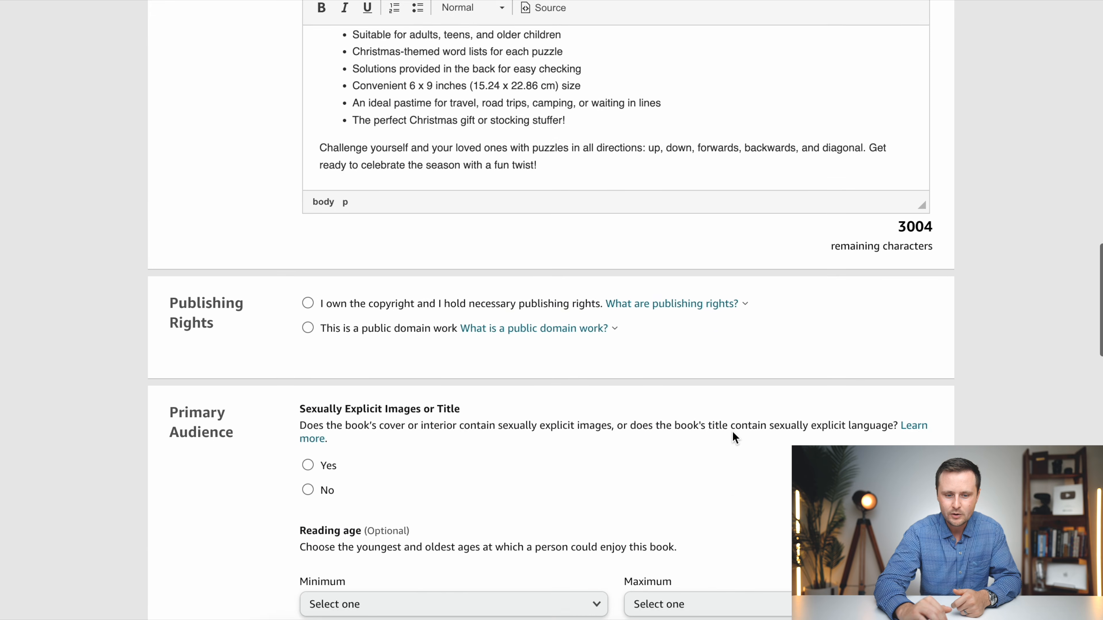
click(308, 238)
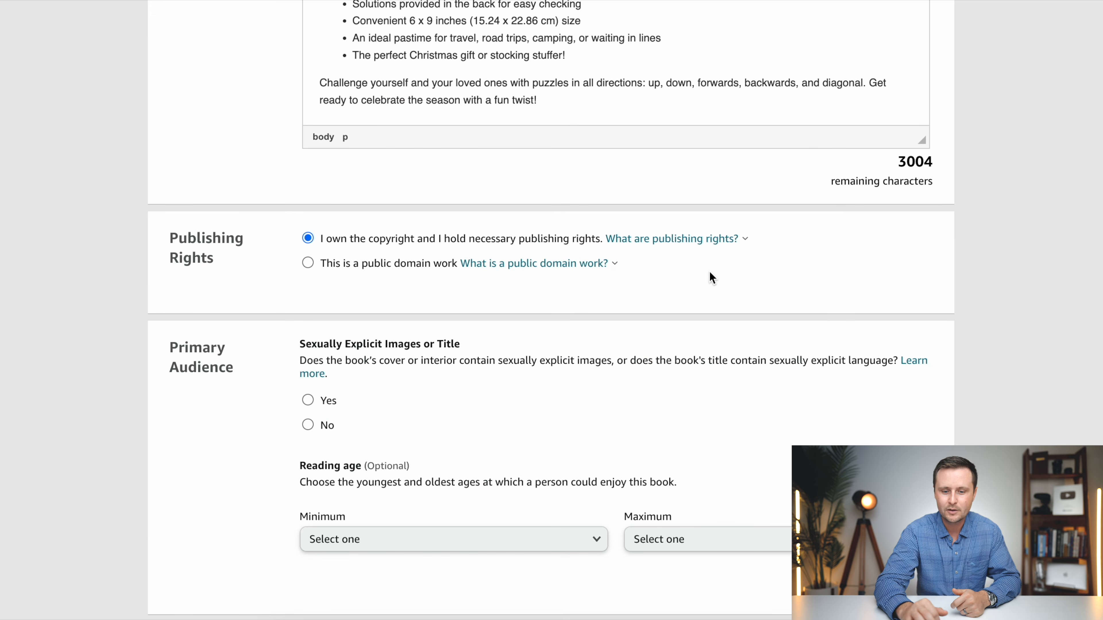
scroll(711, 276, down, 4)
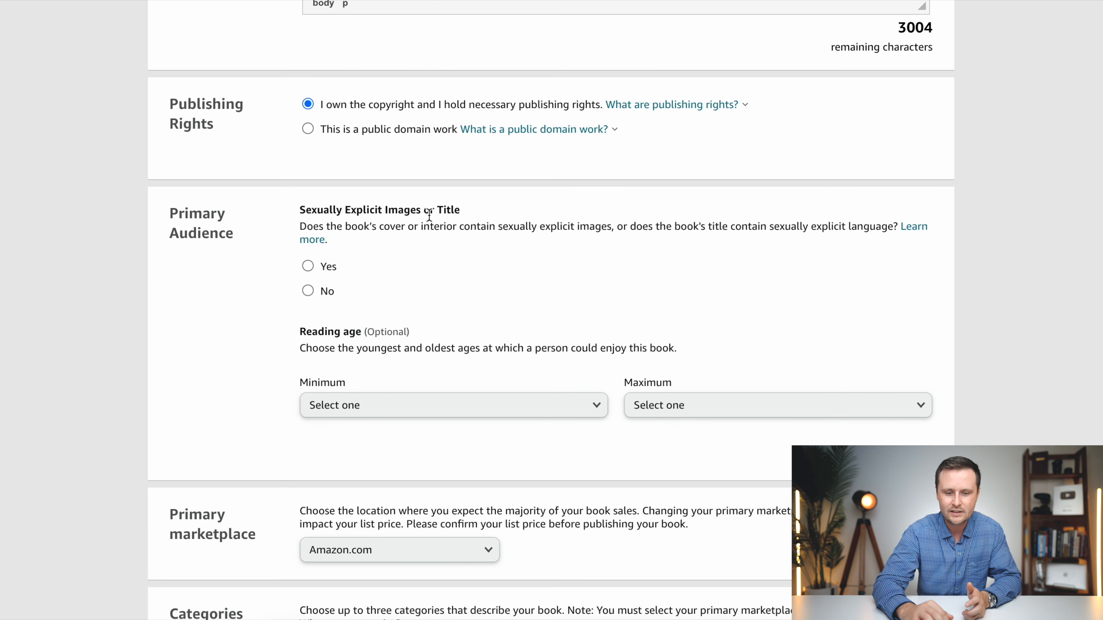
scroll(558, 333, down, 3)
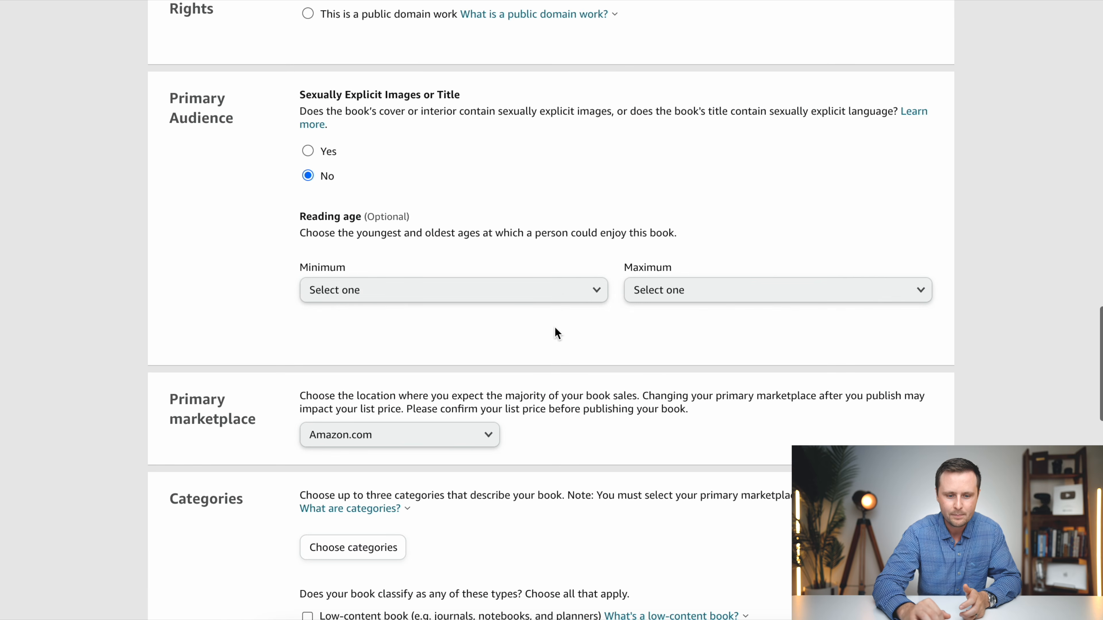
- Start choosing the book's categories, with Humor & Entertainment as the category and Puzzles & Games as the subcategory
scroll(717, 350, down, 4)
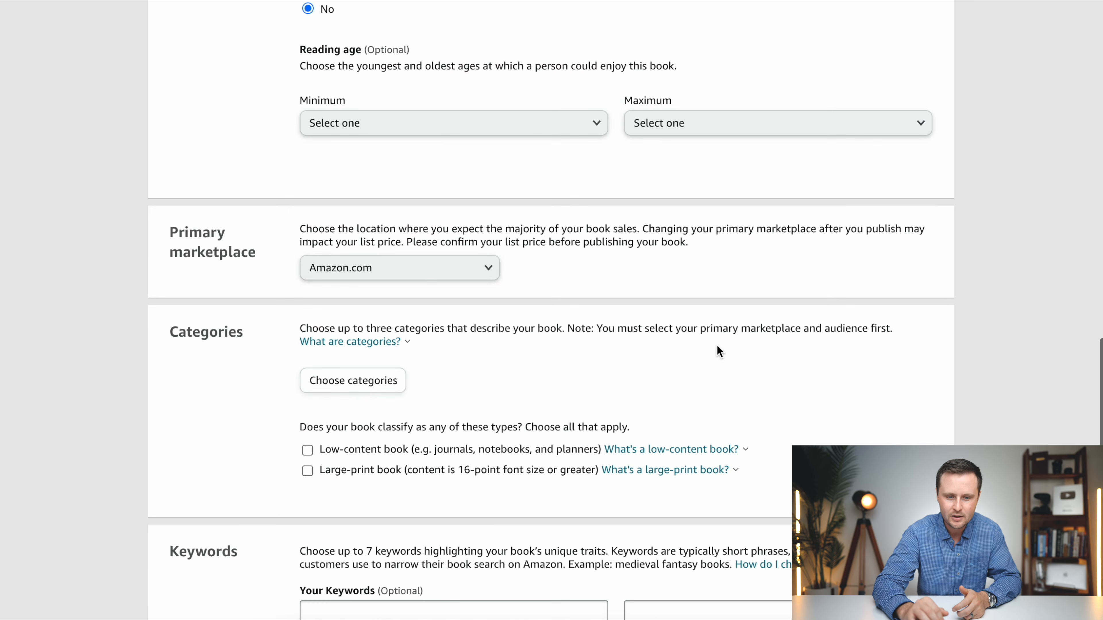
scroll(620, 288, down, 4)
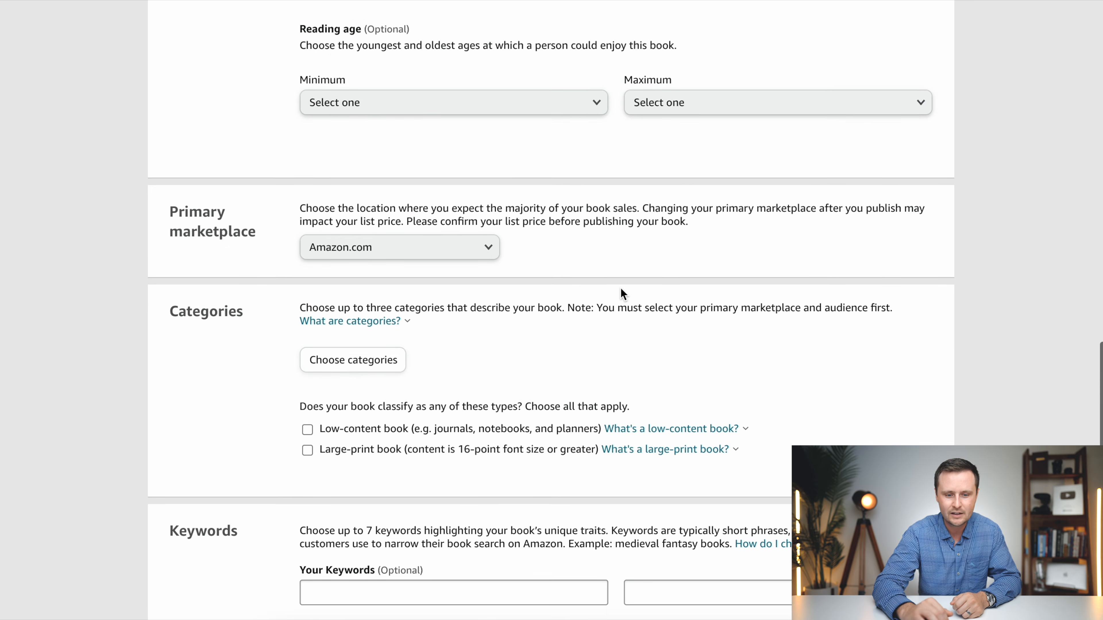
click(340, 230)
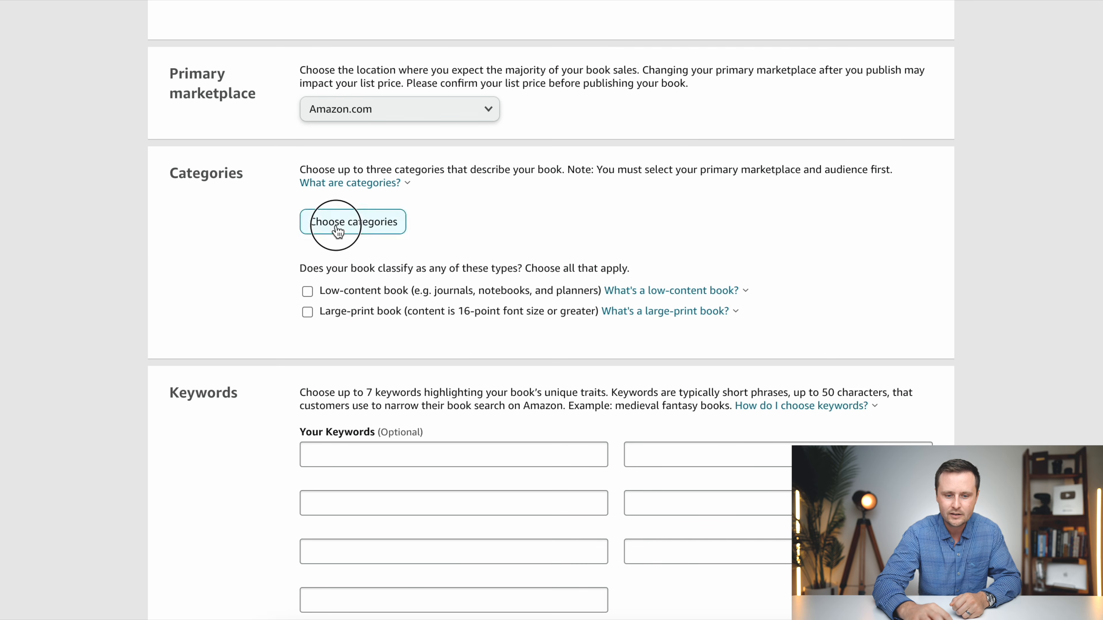
click(301, 309)
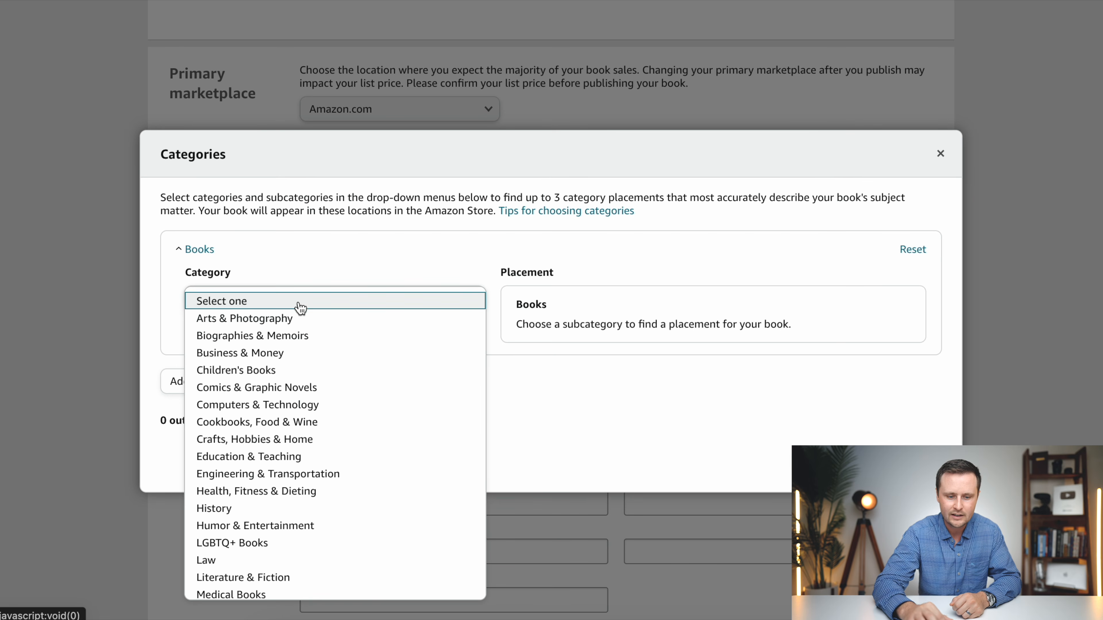
scroll(315, 445, down, 2)
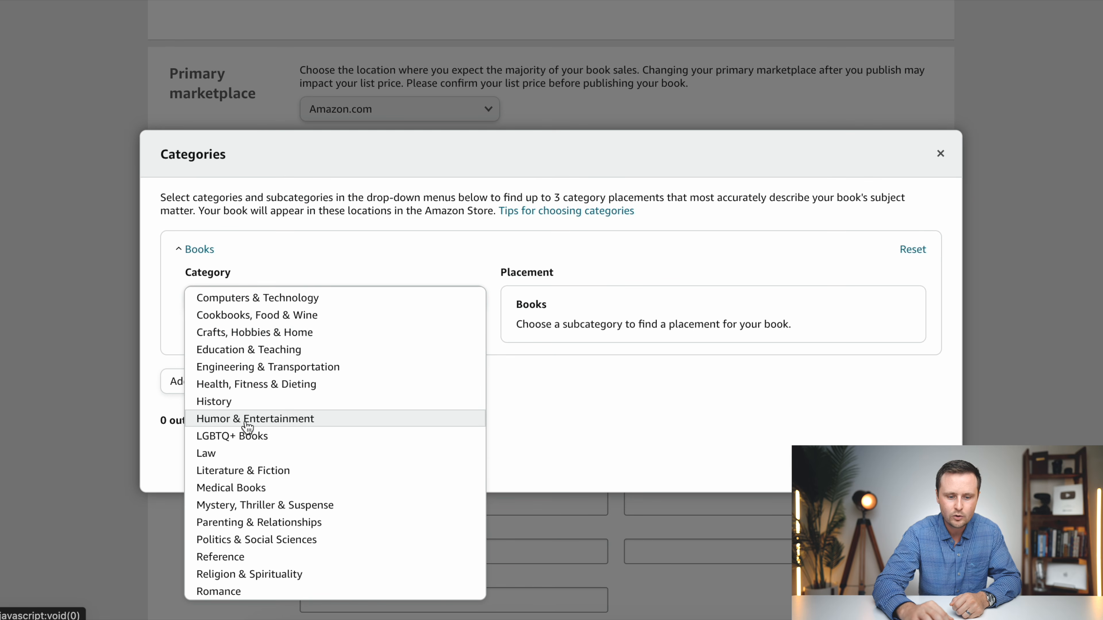
click(264, 420)
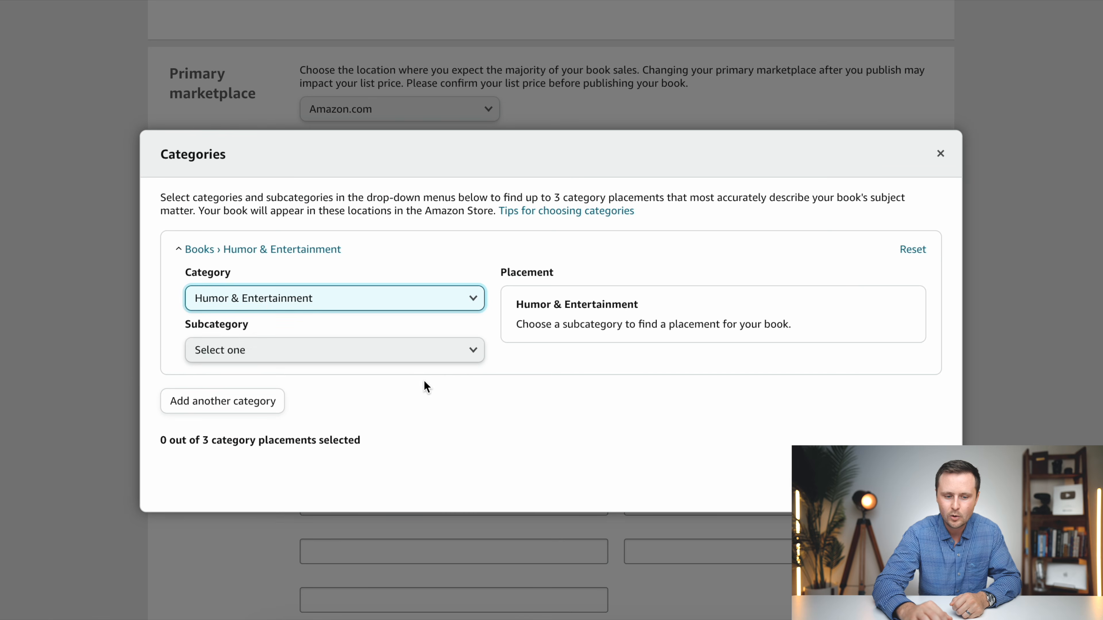
click(404, 353)
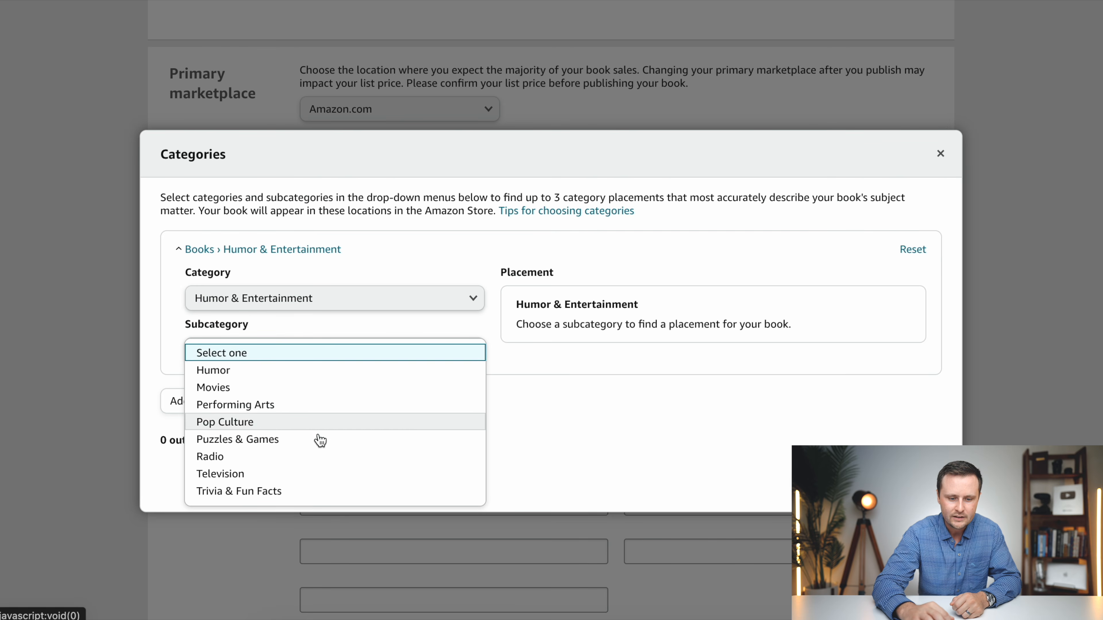
click(285, 444)
- Select the Puzzles, Word Games and Word Search placements and save the categories
click(730, 351)
click(729, 475)
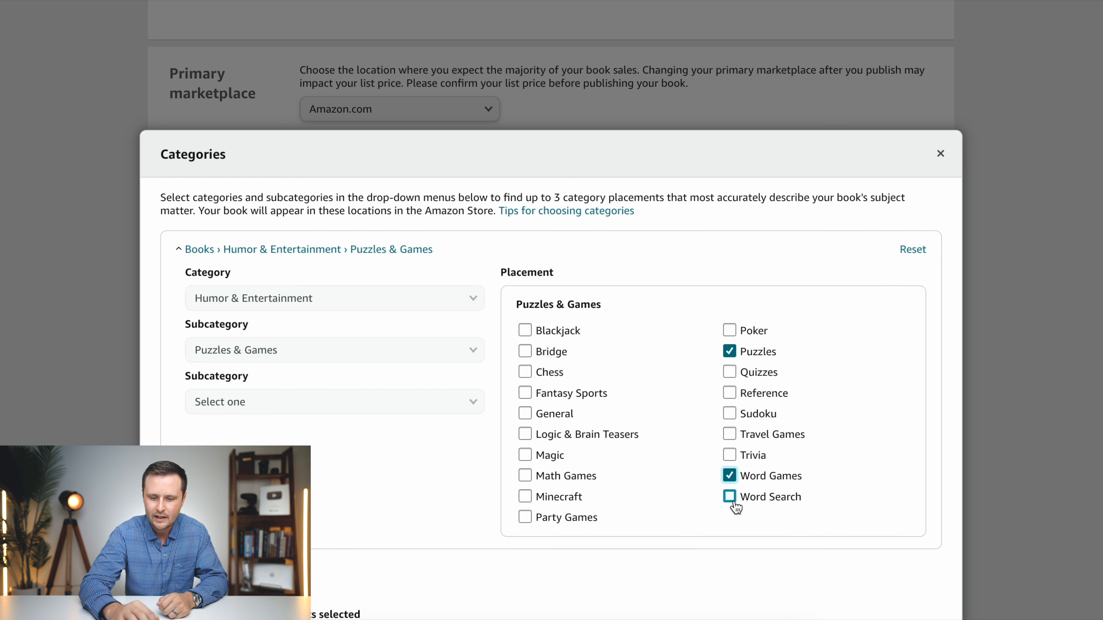
click(730, 496)
scroll(734, 504, down, 3)
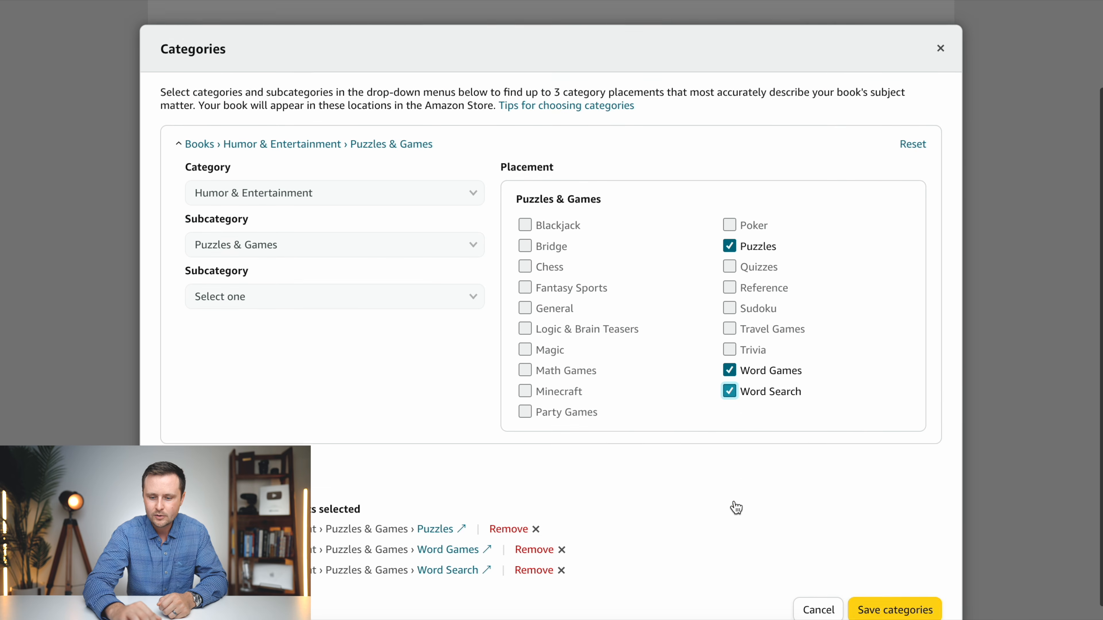
click(902, 603)
- Consult the explanation of what counts as a low-content book, then close it
scroll(826, 339, down, 4)
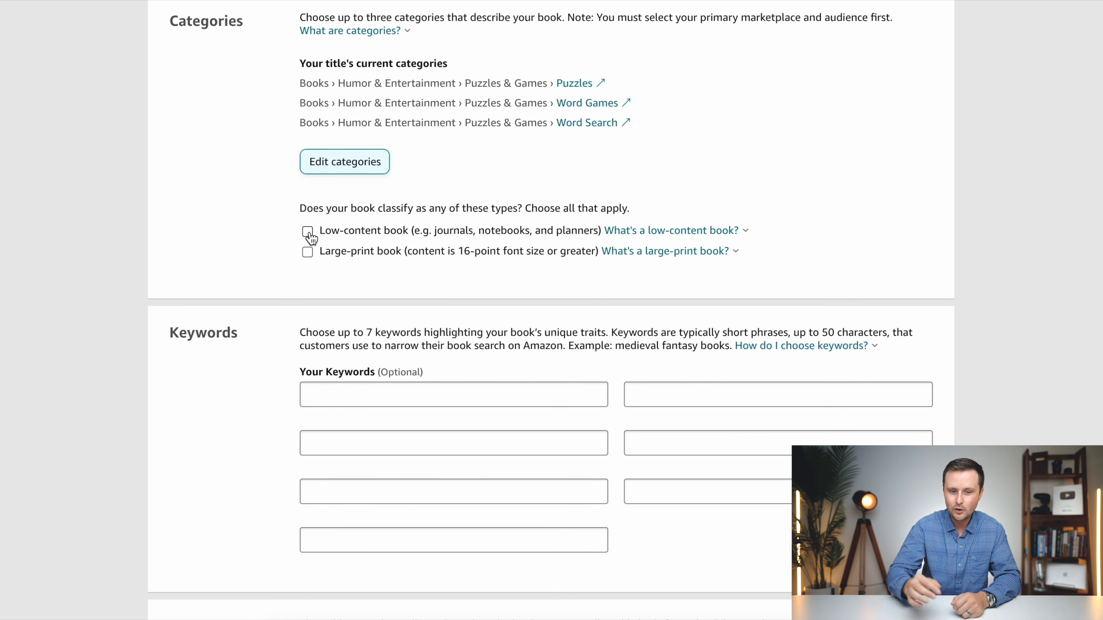
click(695, 231)
click(843, 234)
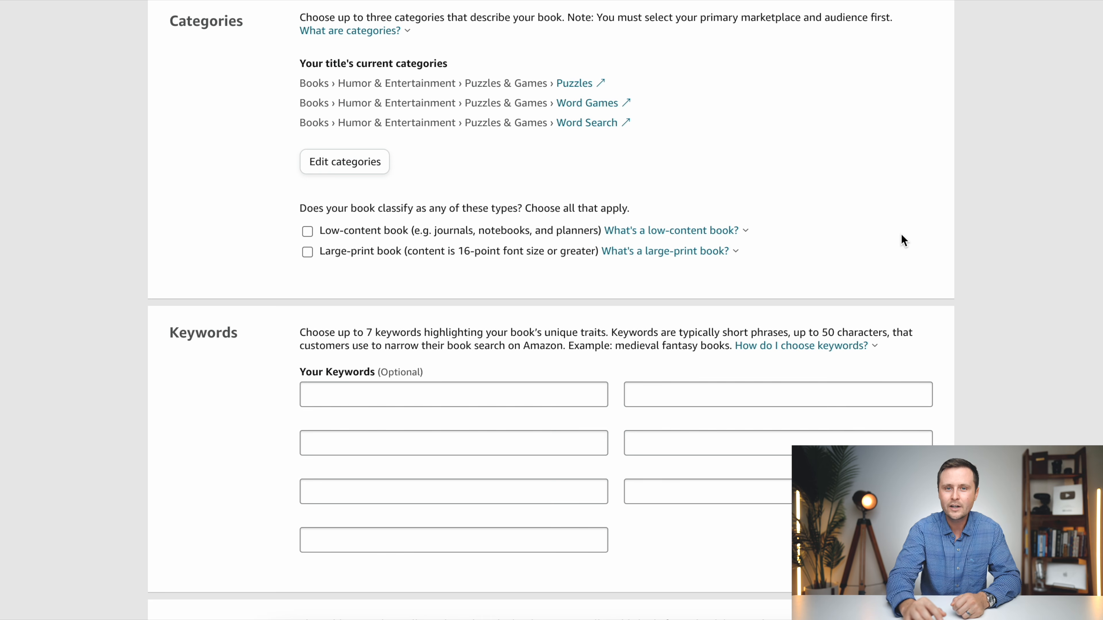
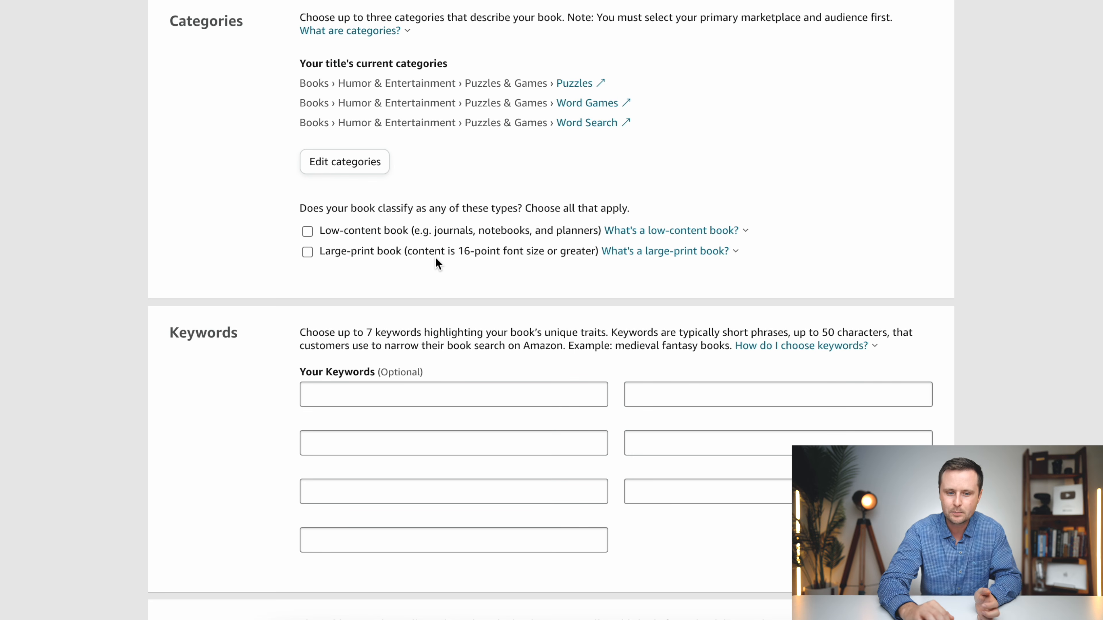
- Enter "christmas word search" and "christmas word find" as the first two keywords
scroll(435, 256, down, 1)
scroll(405, 272, down, 3)
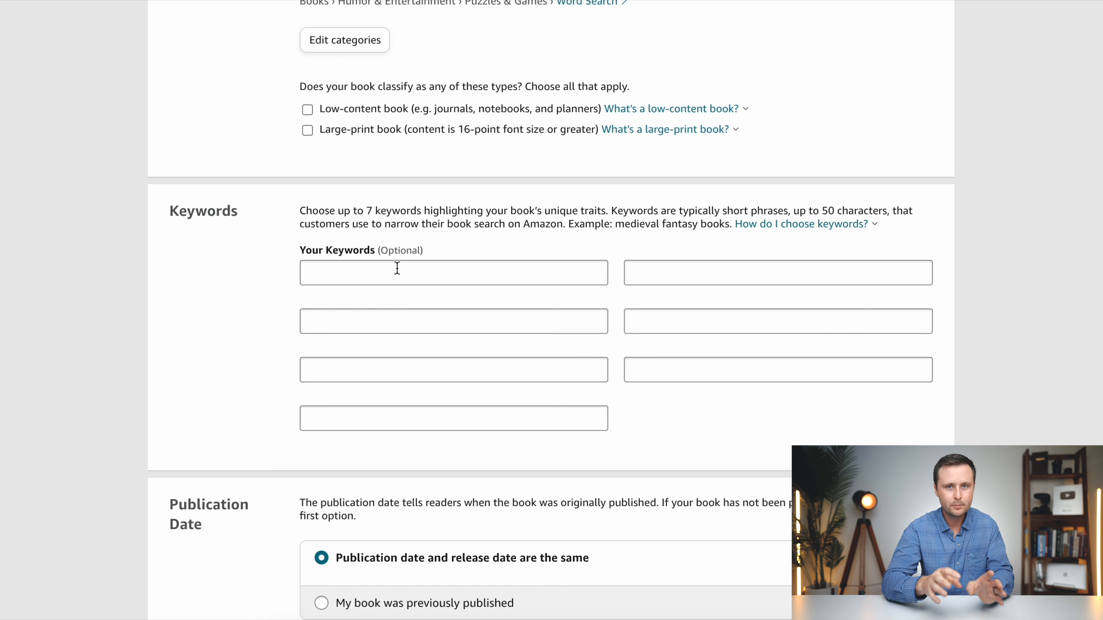
click(397, 268)
text(christmas word search)
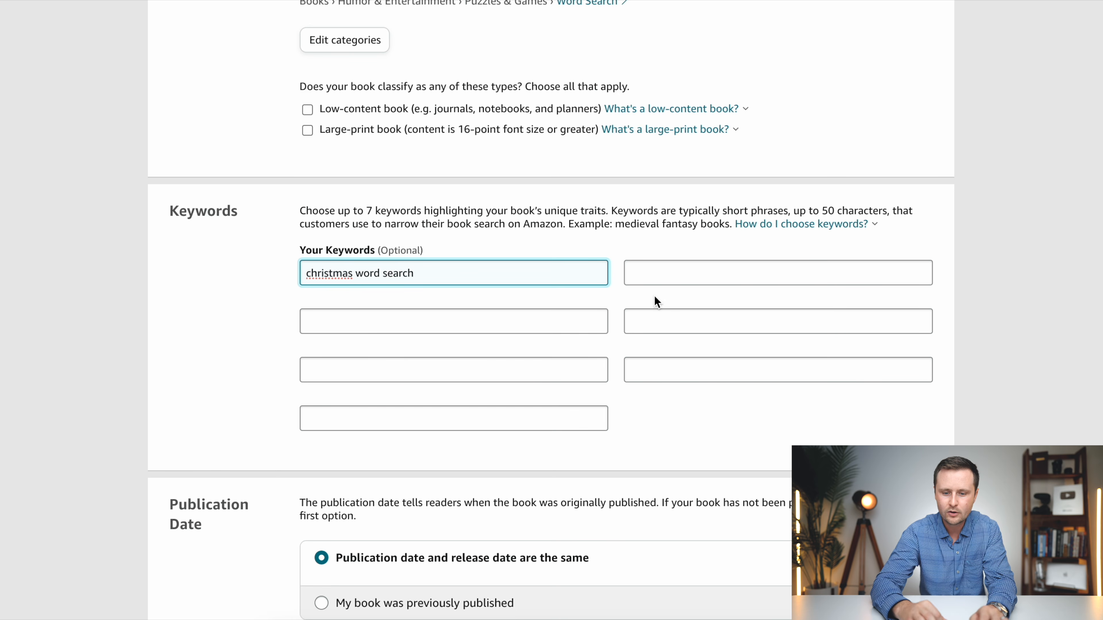
click(696, 281)
text(christmas )
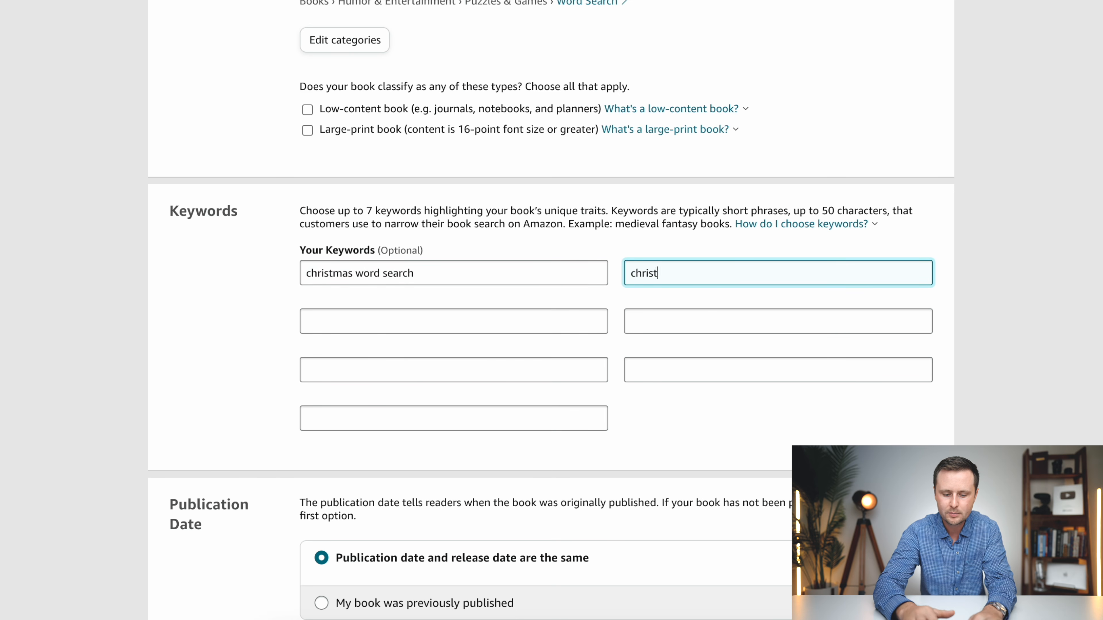
text(word find)
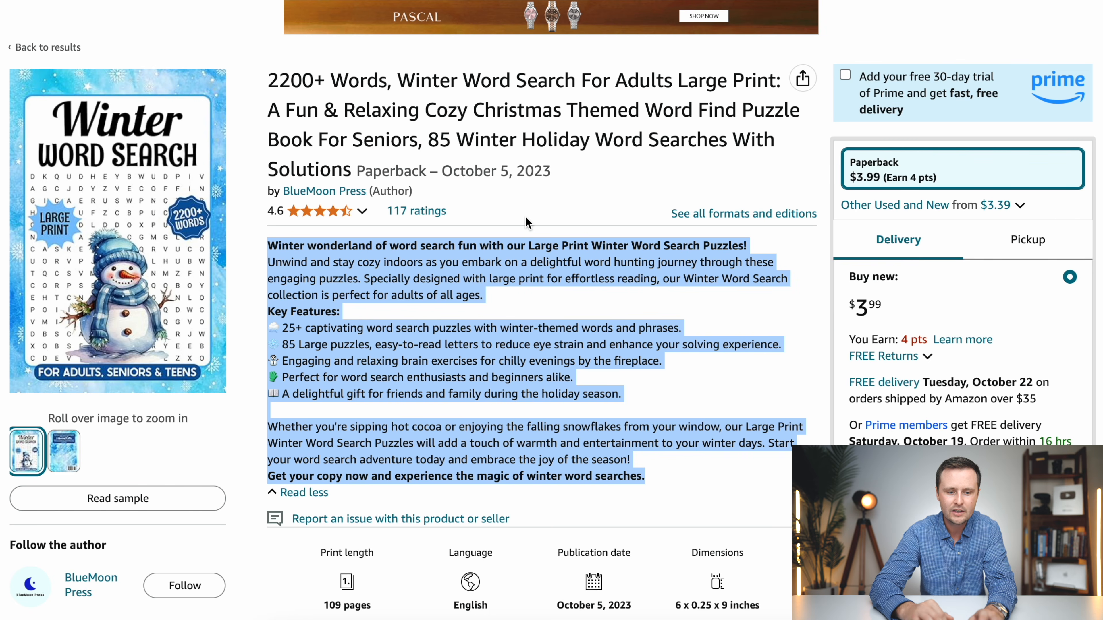
- Check Amazon's search suggestions for "word search for christmas" and browse competing Christmas word search titles for keyword ideas
scroll(527, 223, up, 3)
click(456, 22)
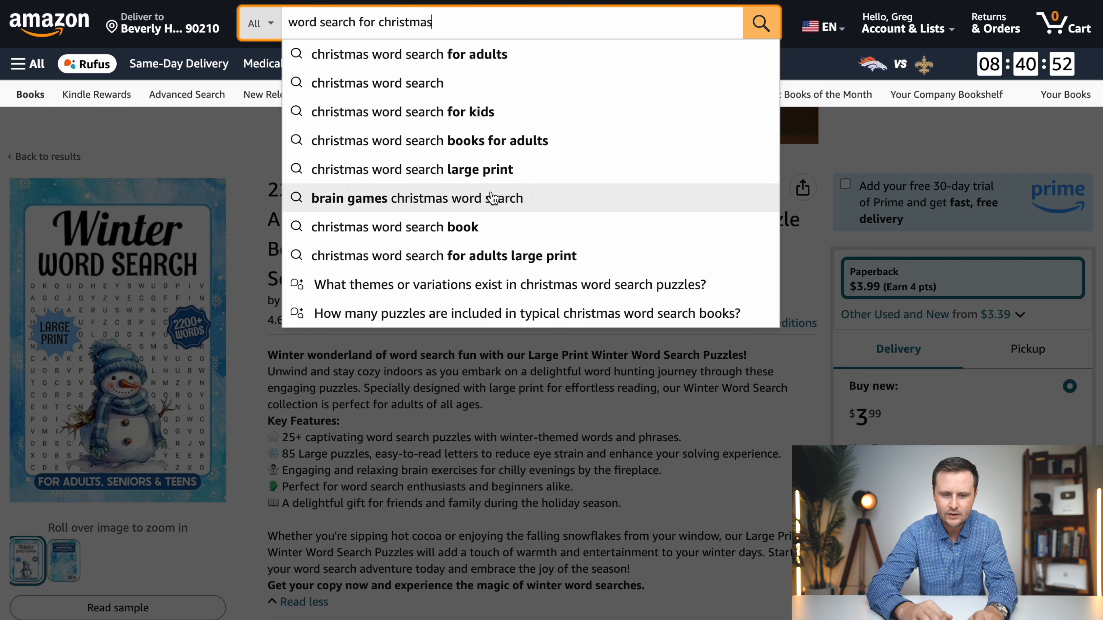
click(567, 393)
click(40, 161)
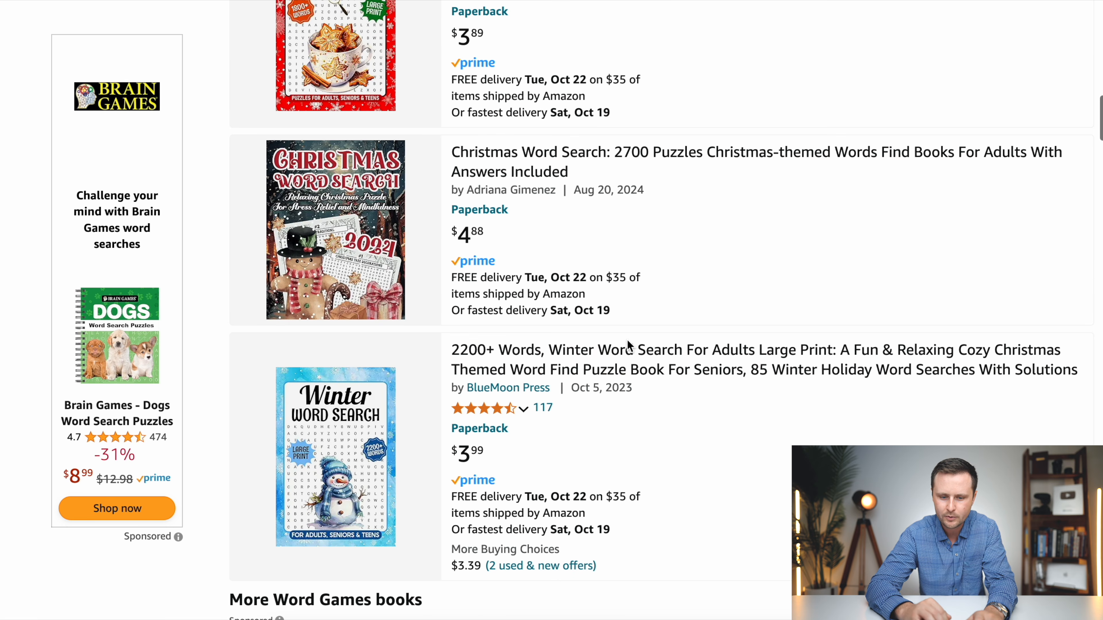
scroll(758, 351, up, 5)
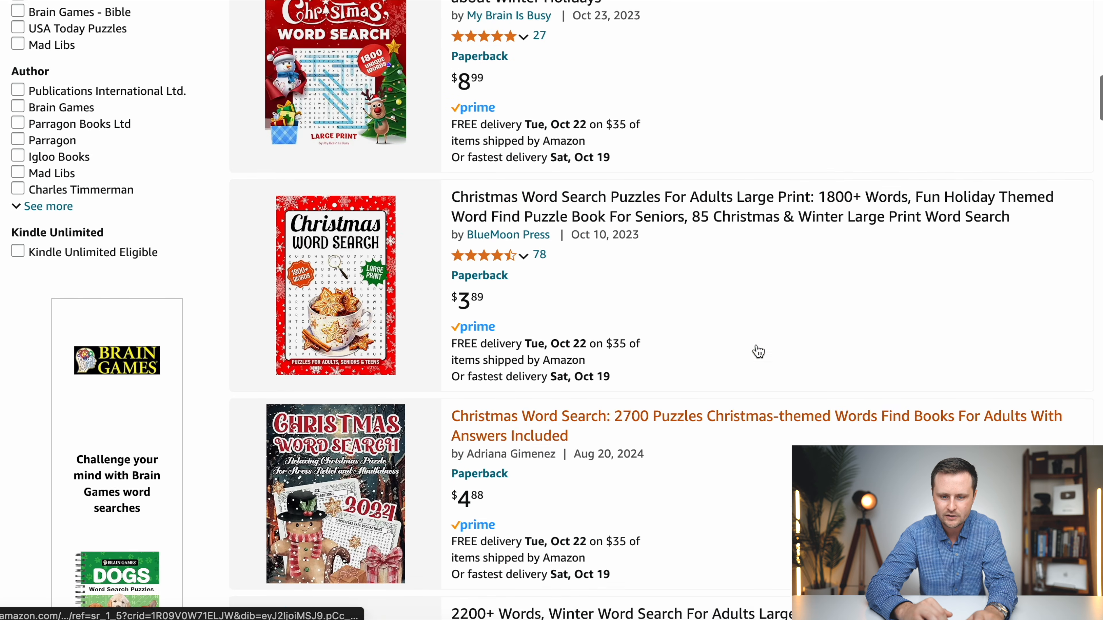
scroll(758, 353, up, 2)
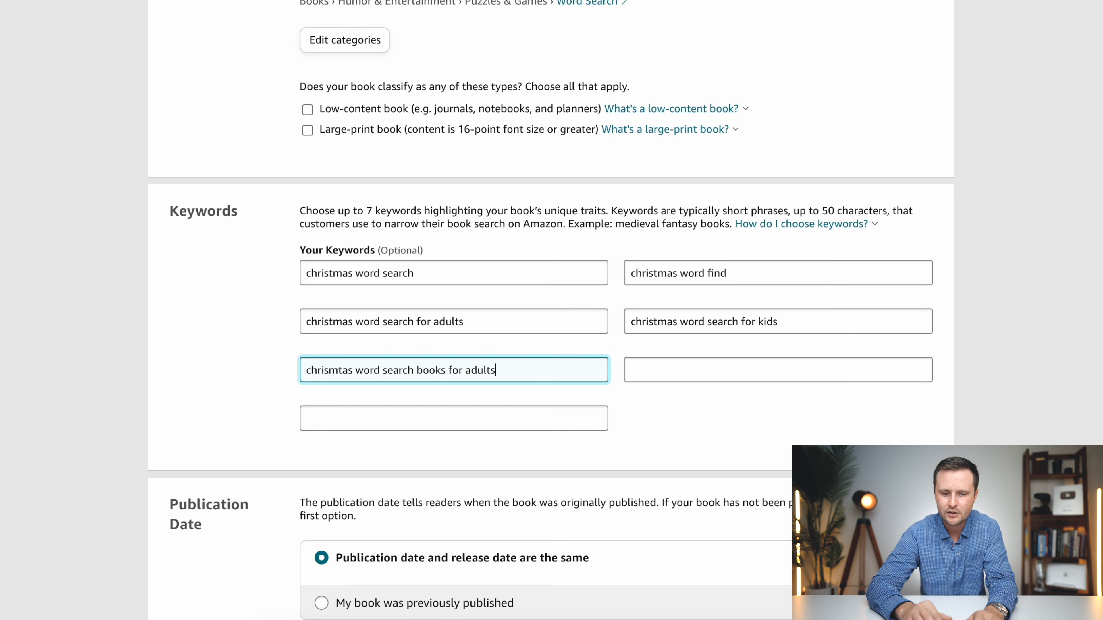
- Fill the last two keyword fields with "winter word search" and "holiday themed word search"
click(672, 376)
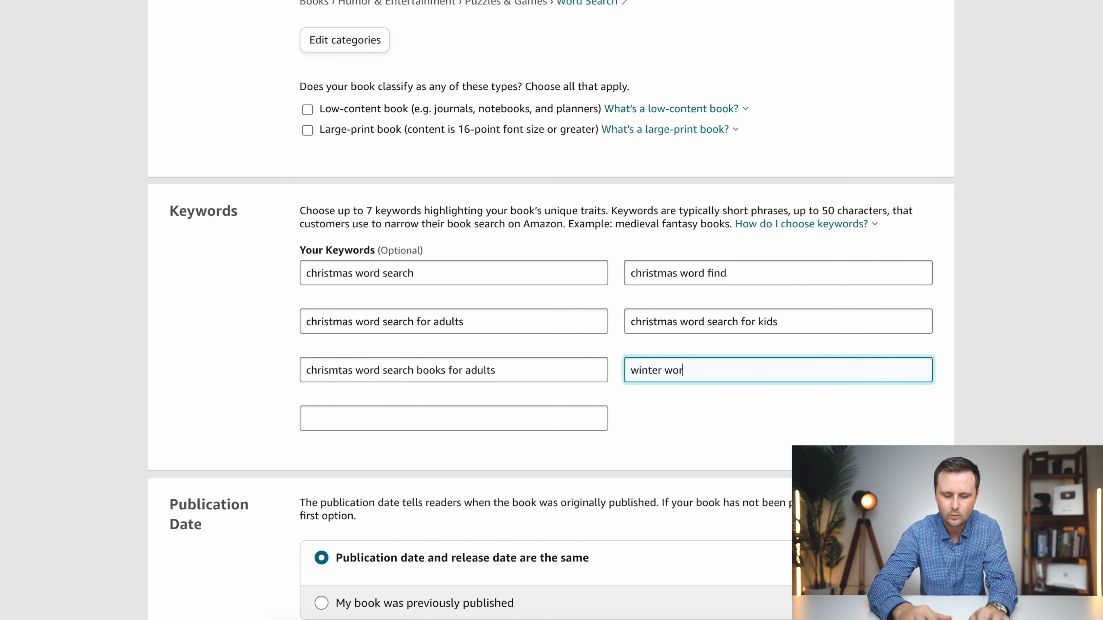
click(430, 421)
text(hol)
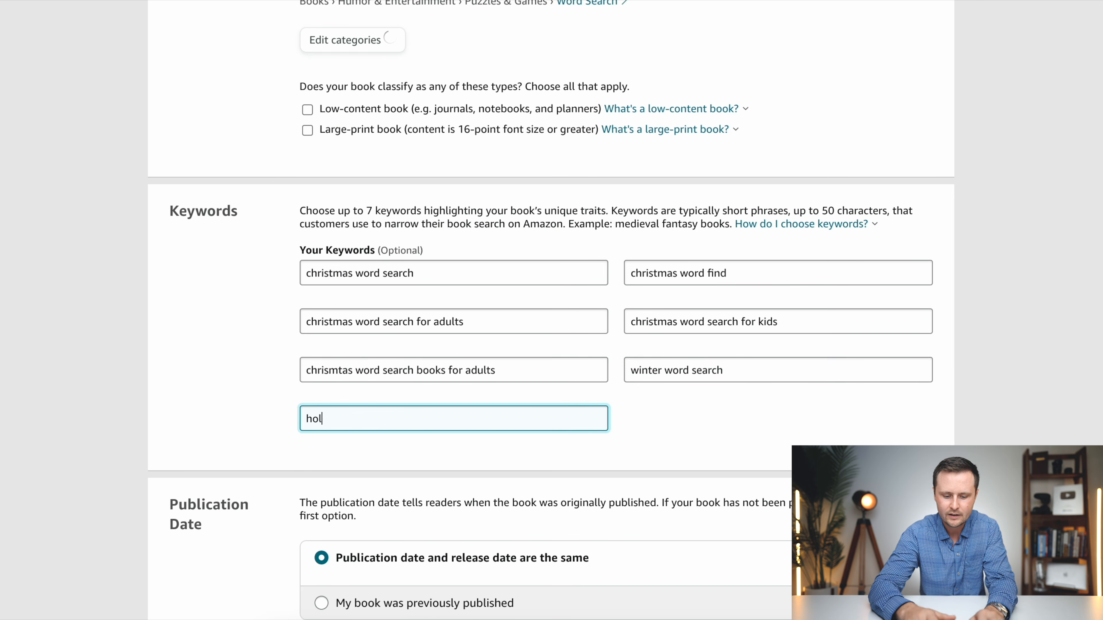
text(iday themed word sear)
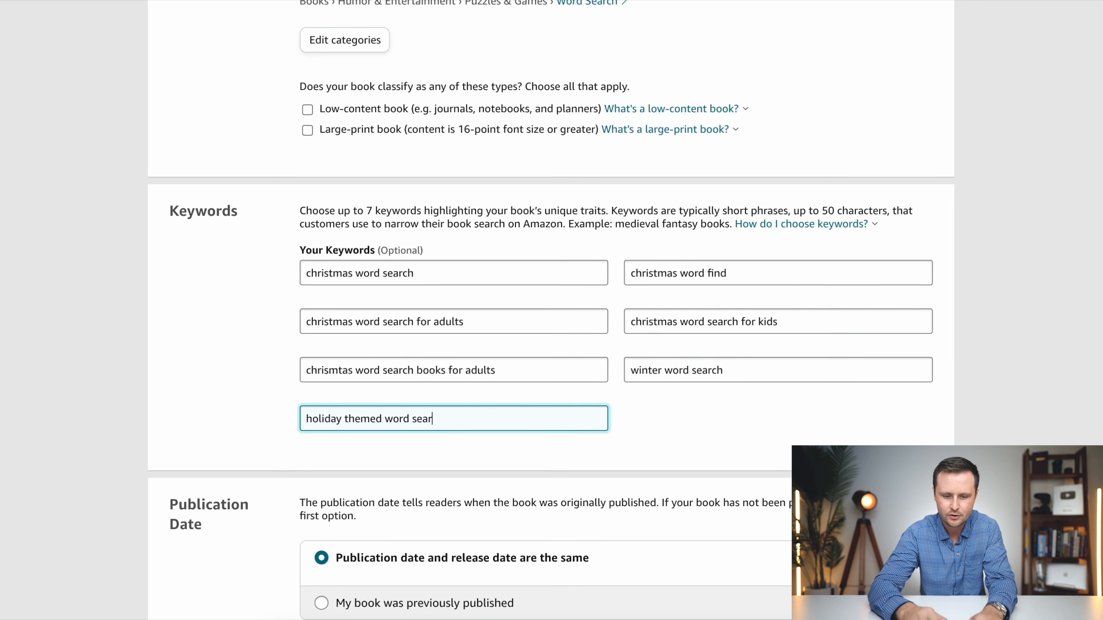
text(ch)
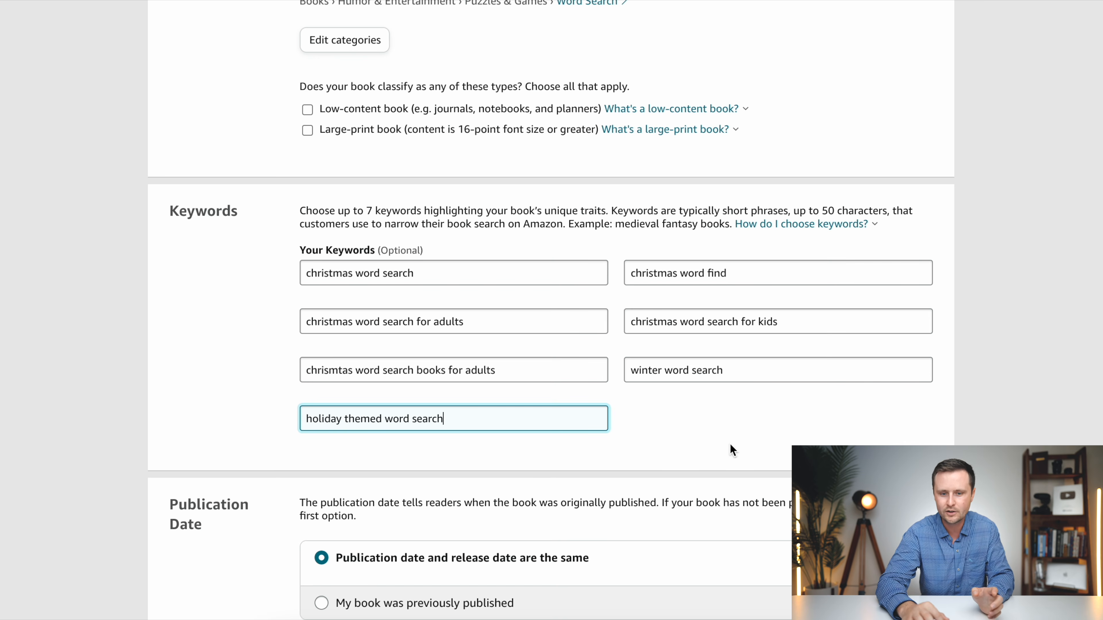
click(617, 409)
- Save the paperback details with the default publication and release dates, and assign the book a free KDP ISBN
scroll(618, 408, down, 5)
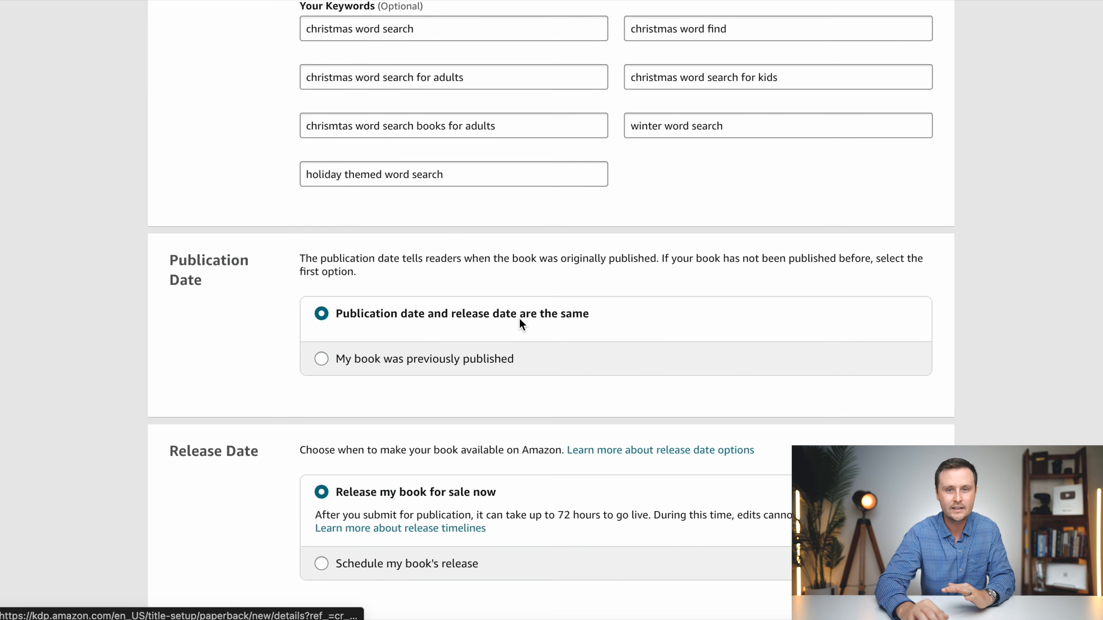
scroll(667, 310, down, 4)
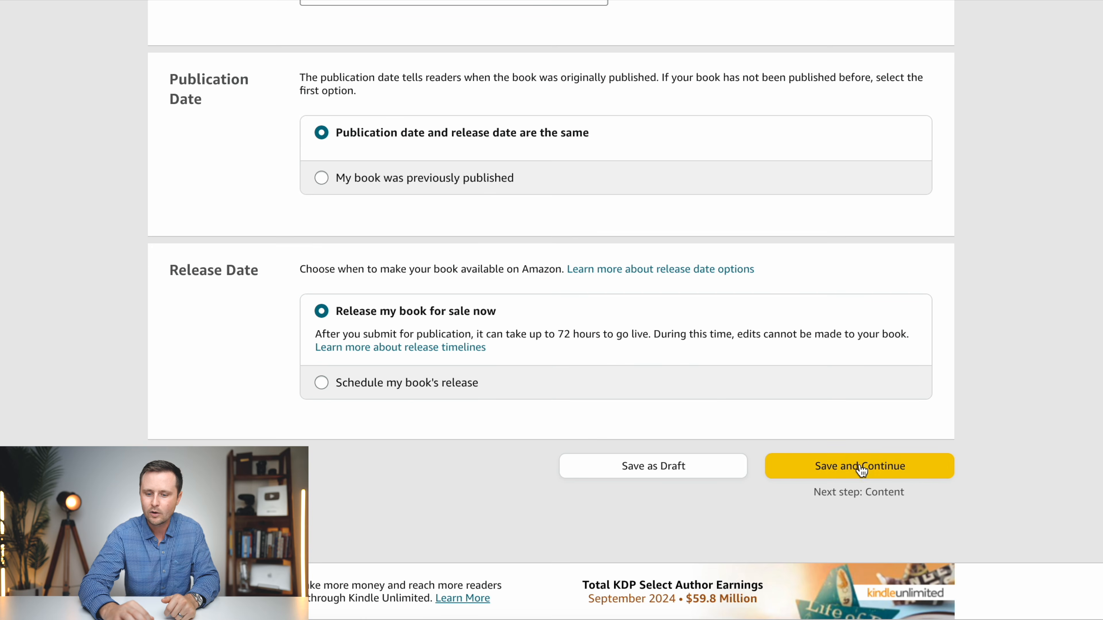
click(861, 466)
scroll(697, 229, down, 3)
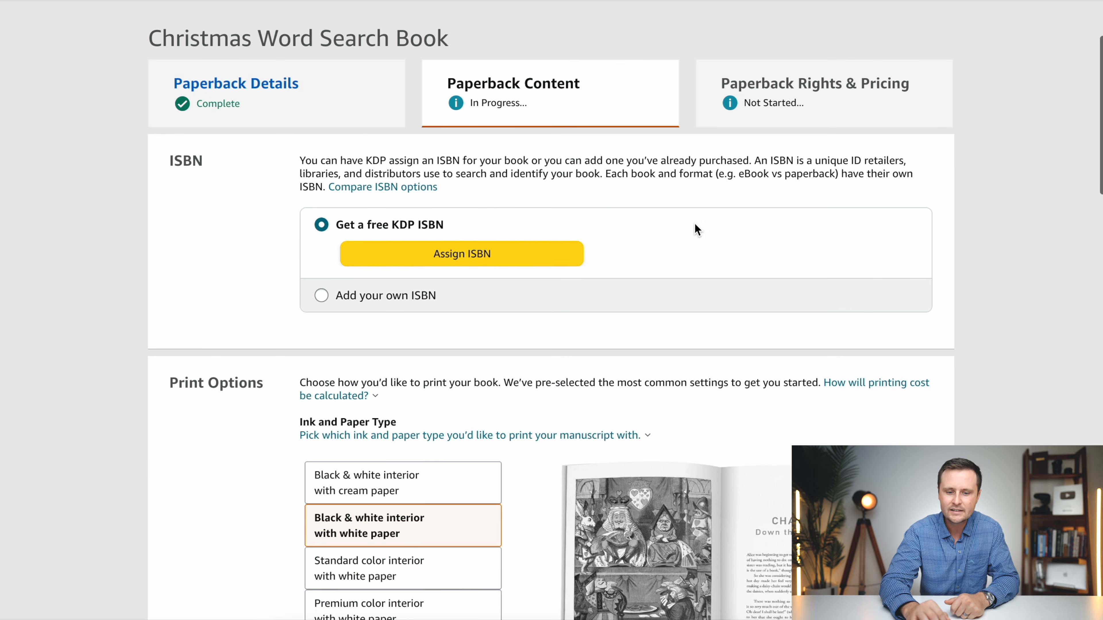
click(478, 256)
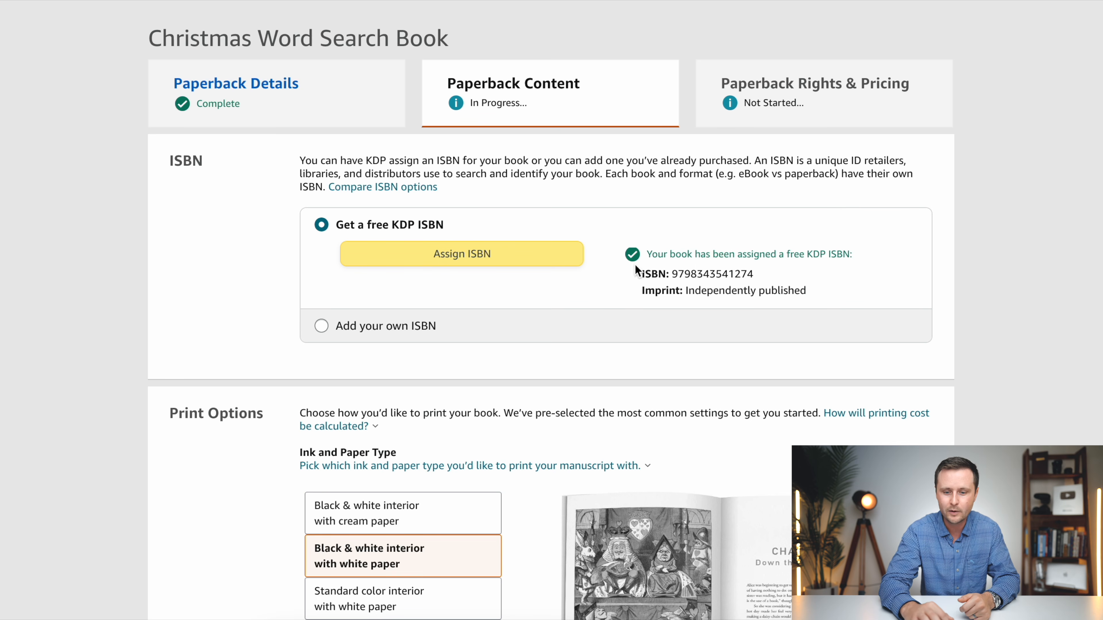
- Review the alternative trim sizes while keeping 6 x 9 in, and set the bleed to Bleed (PDF only)
scroll(522, 250, down, 5)
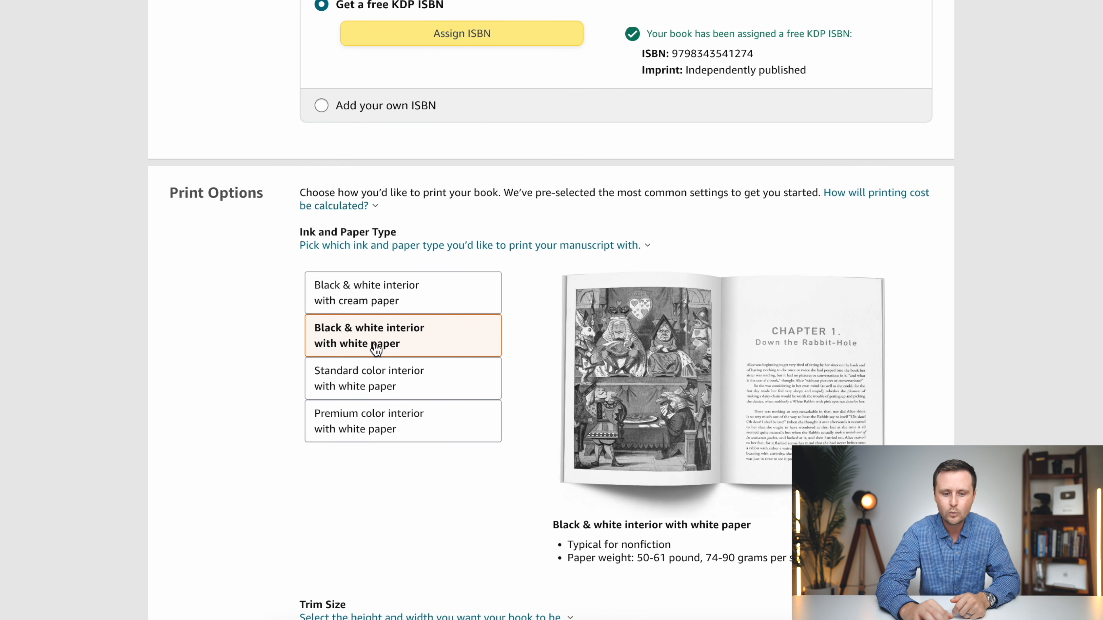
scroll(280, 349, down, 9)
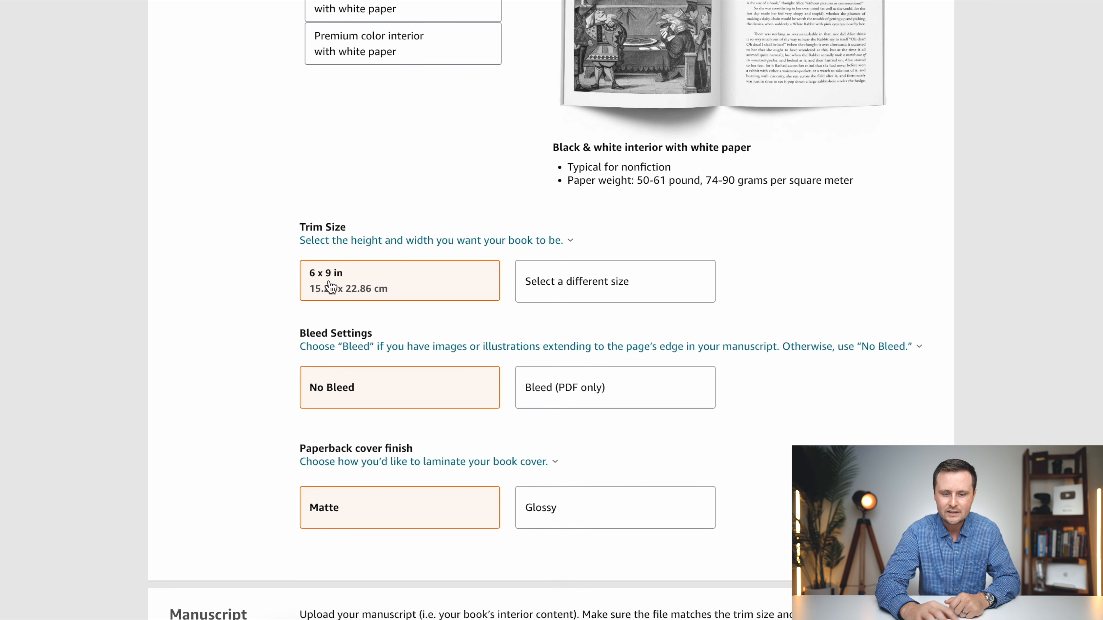
click(628, 281)
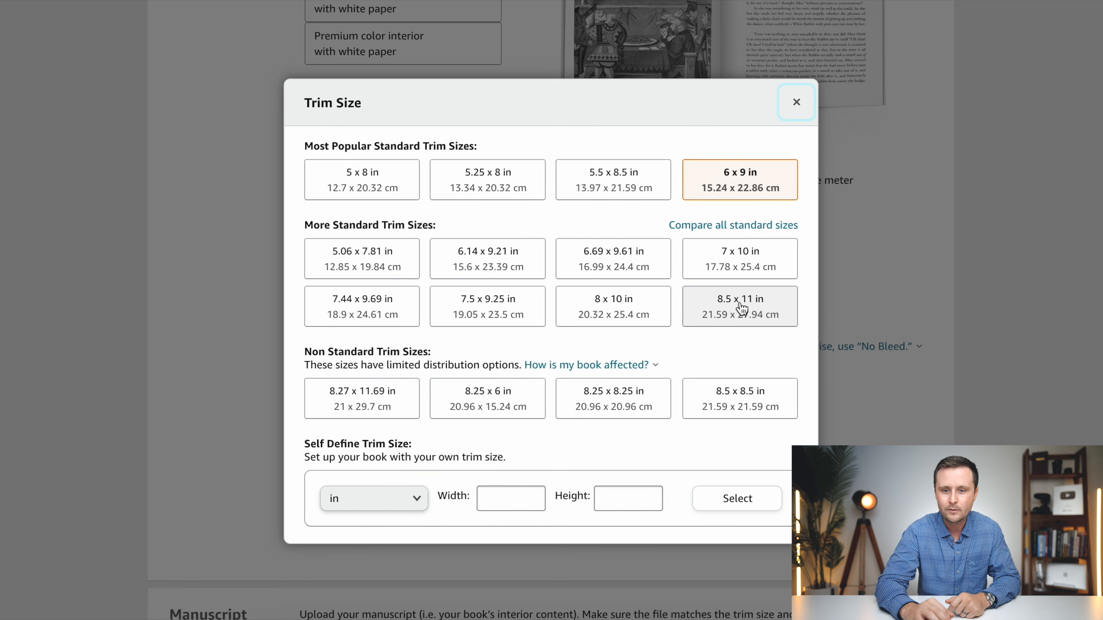
click(794, 109)
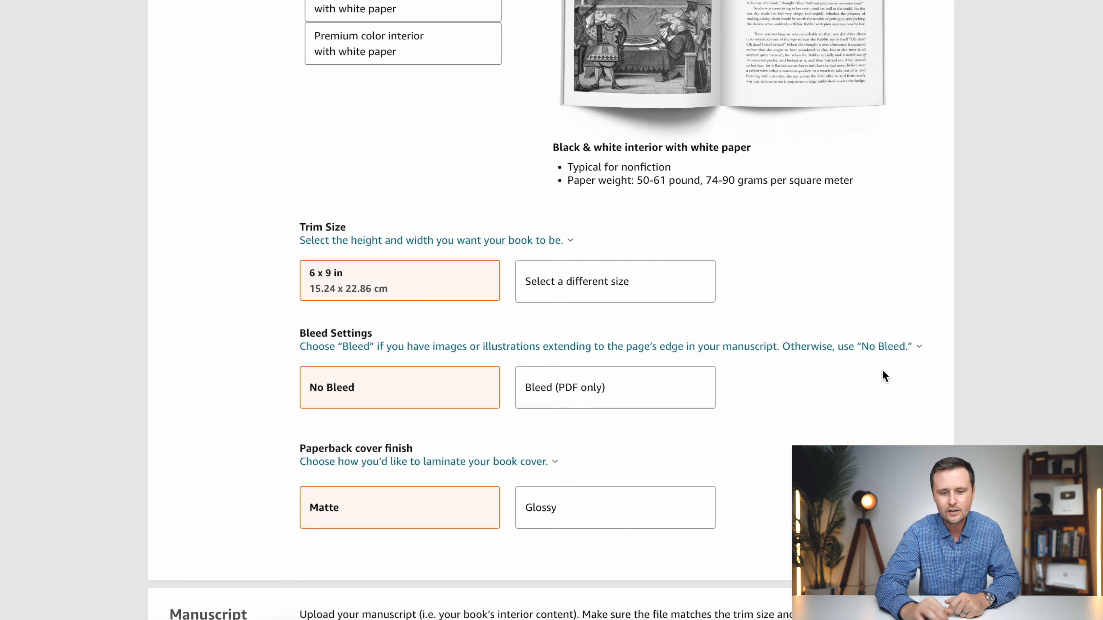
scroll(883, 370, down, 2)
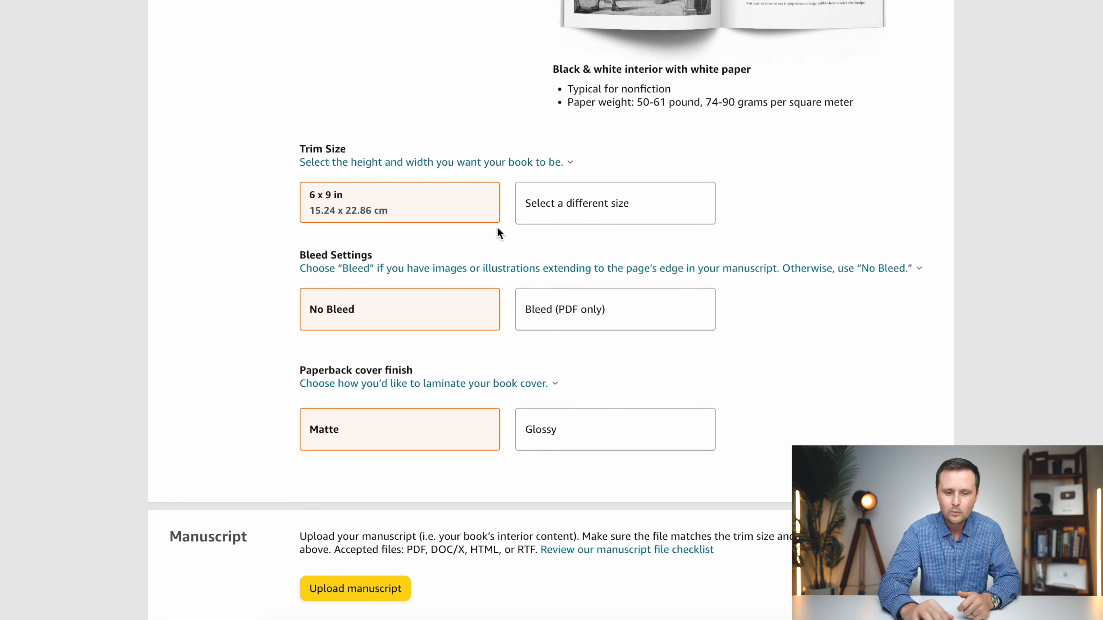
click(616, 320)
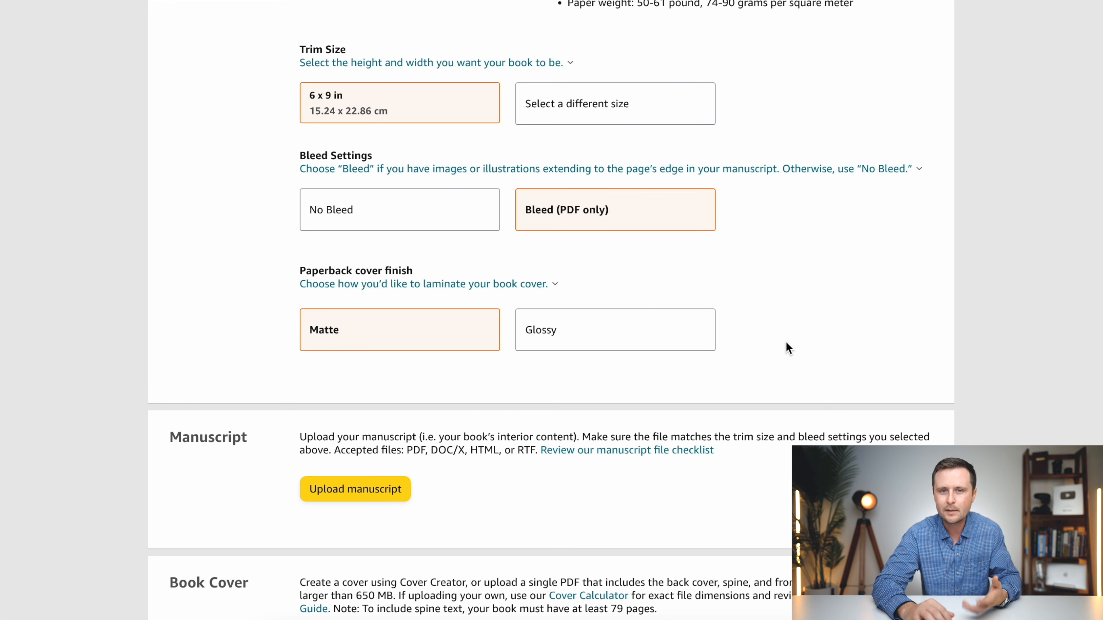
- Extract the downloaded Christmas 6x9 Word Search.zip archive so its files can be uploaded
scroll(789, 347, down, 3)
scroll(787, 344, down, 3)
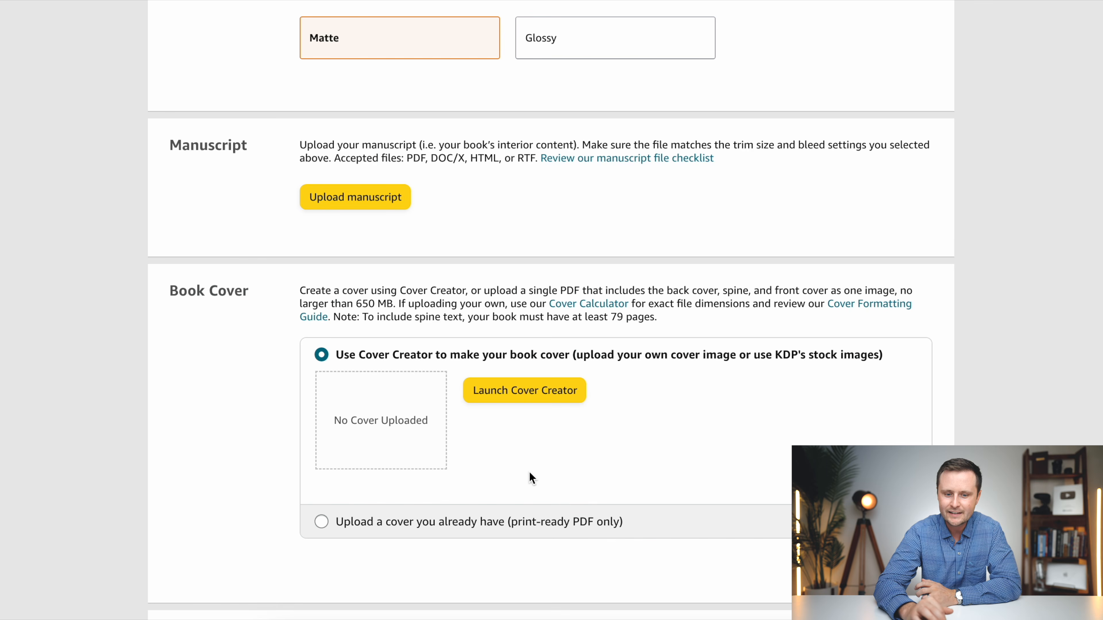
click(337, 206)
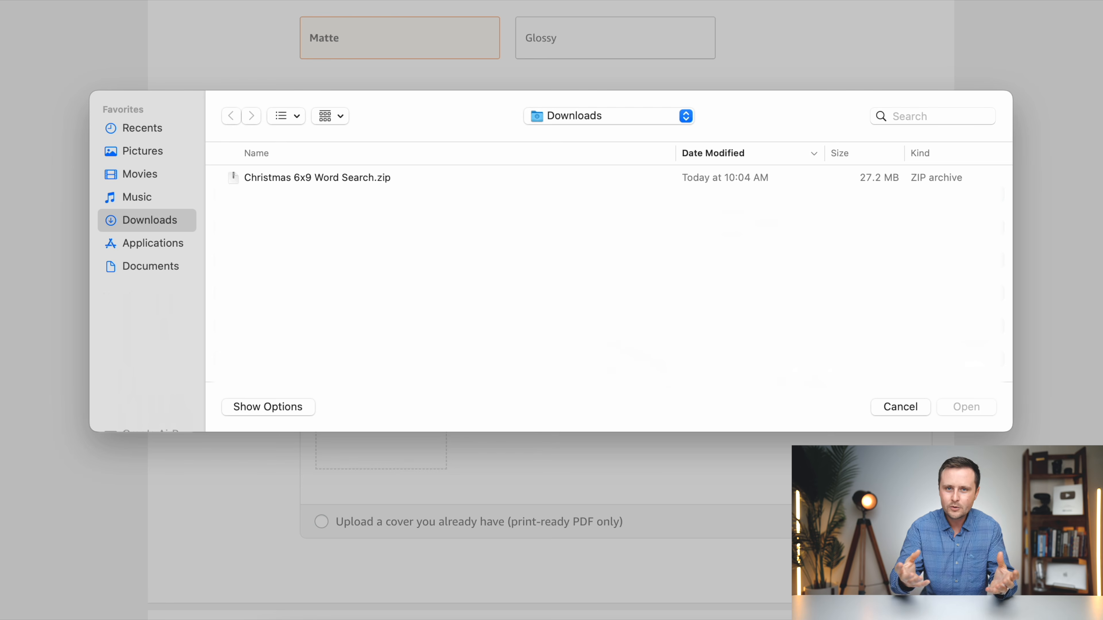
click(902, 409)
click(894, 1)
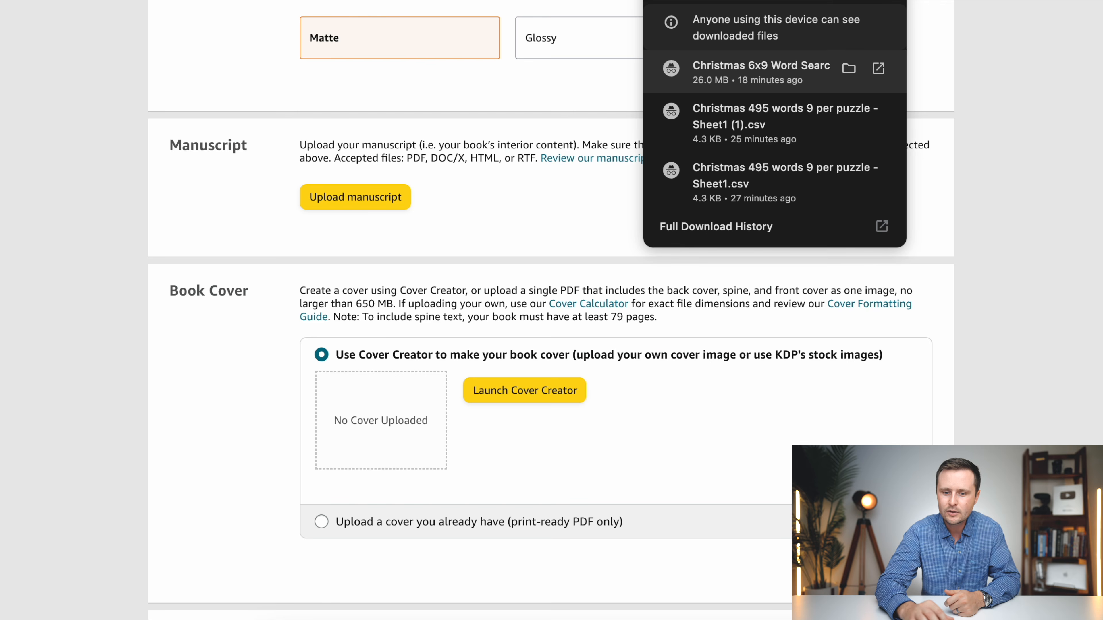
click(757, 71)
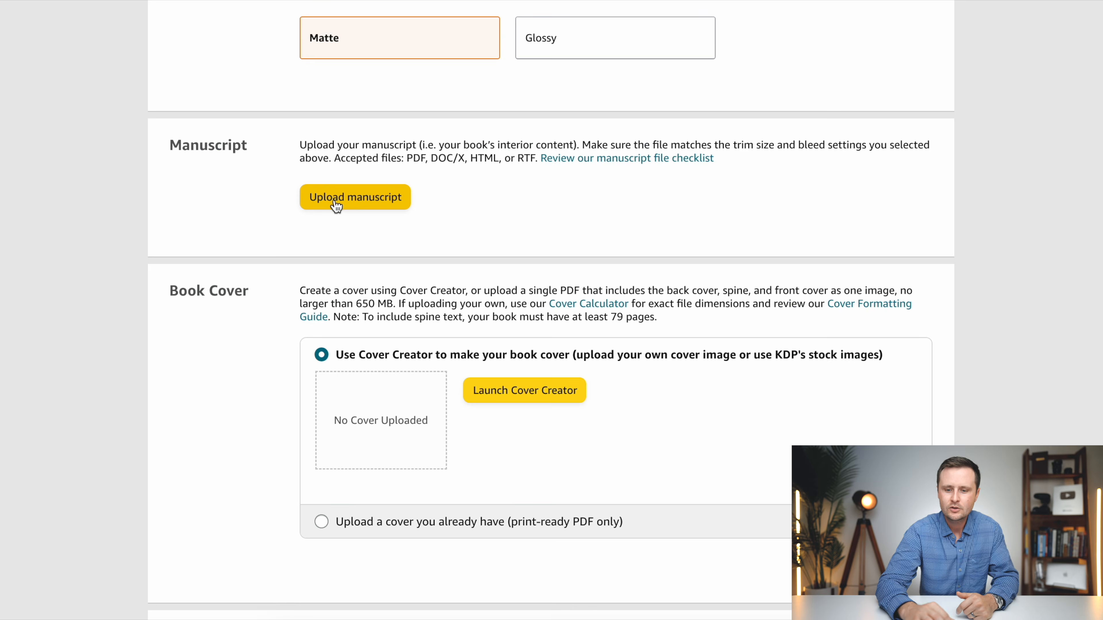
- Upload the Paperback Interior (TEMPLATE_6x9_Word_Search) PDF from the Christmas 6x9 Word Search folder as the manuscript
click(337, 204)
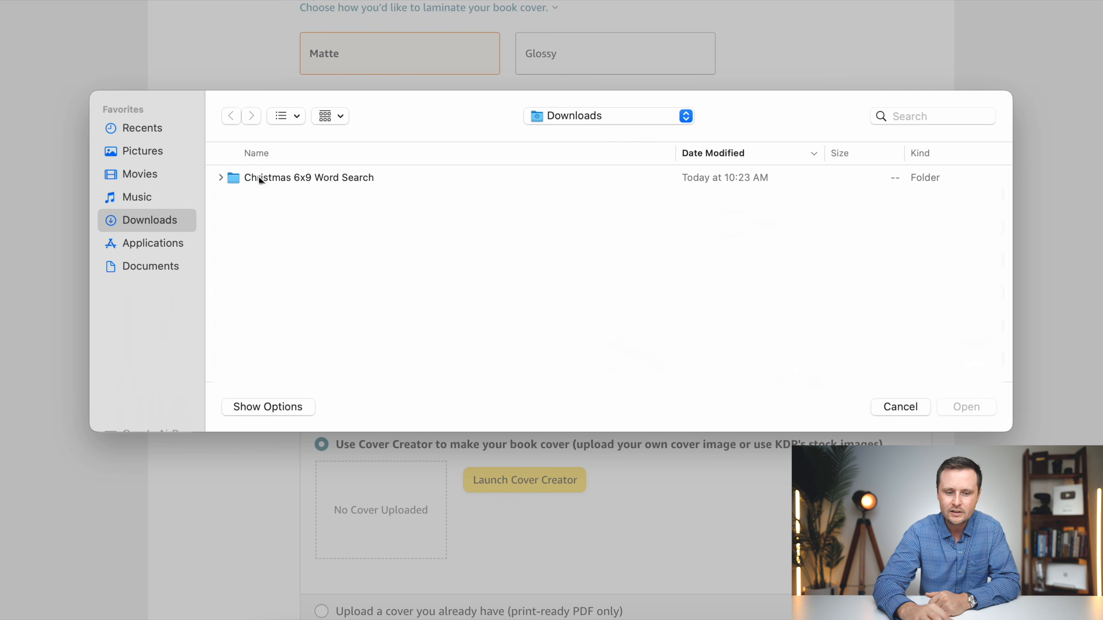
double_click(333, 176)
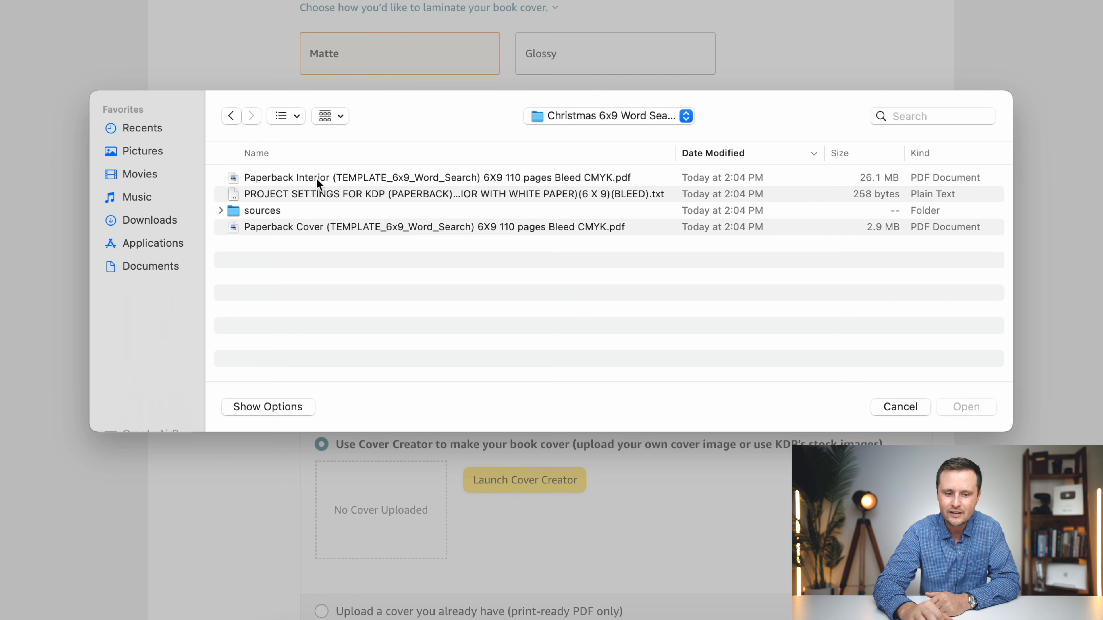
click(325, 178)
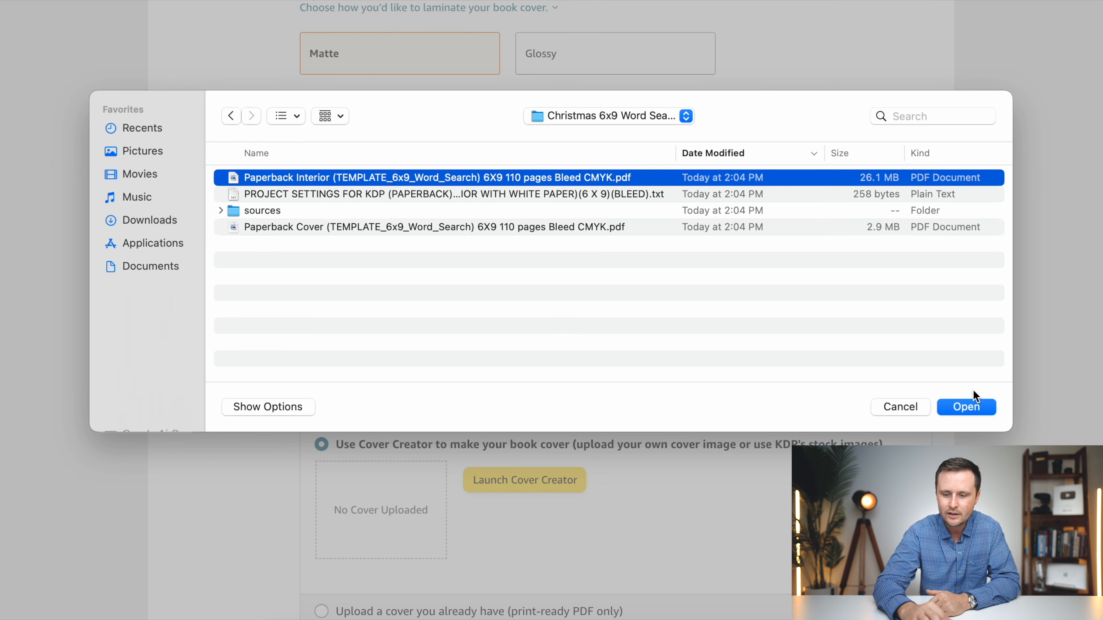
click(975, 406)
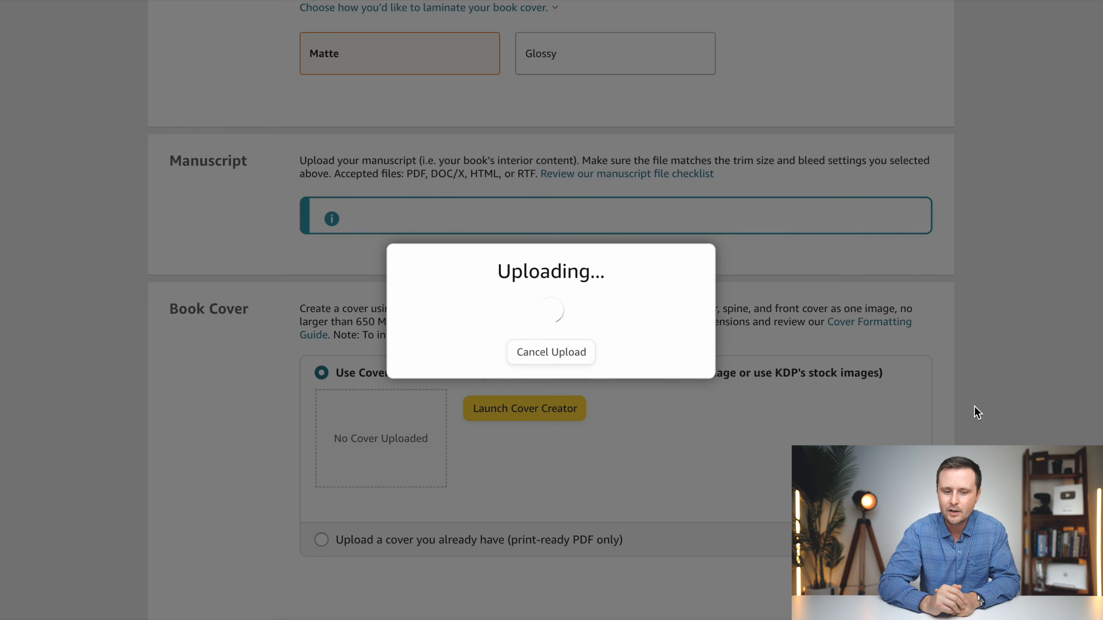
- Choose to upload an existing print-ready cover and upload the Paperback Cover (TEMPLATE_6x9_Word_Search) PDF
scroll(975, 406, down, 2)
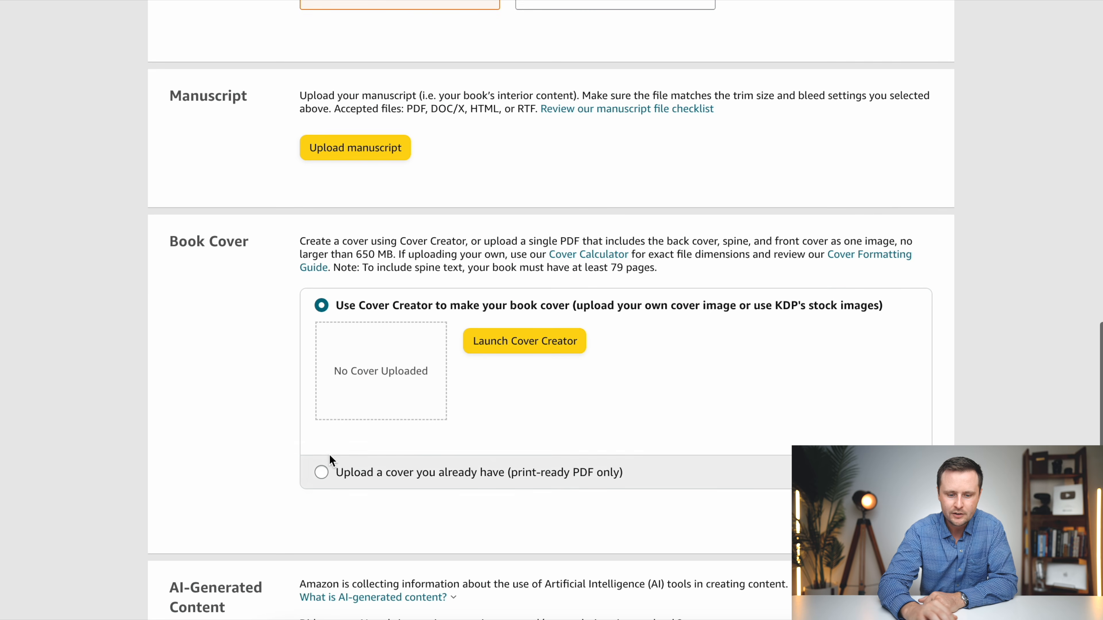
click(320, 474)
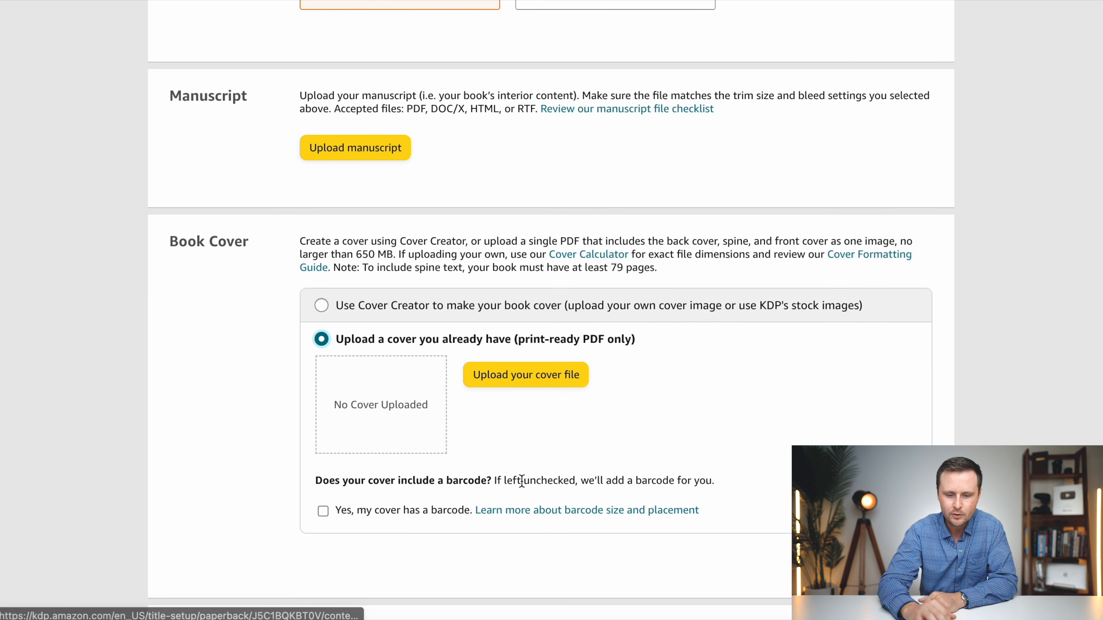
click(528, 383)
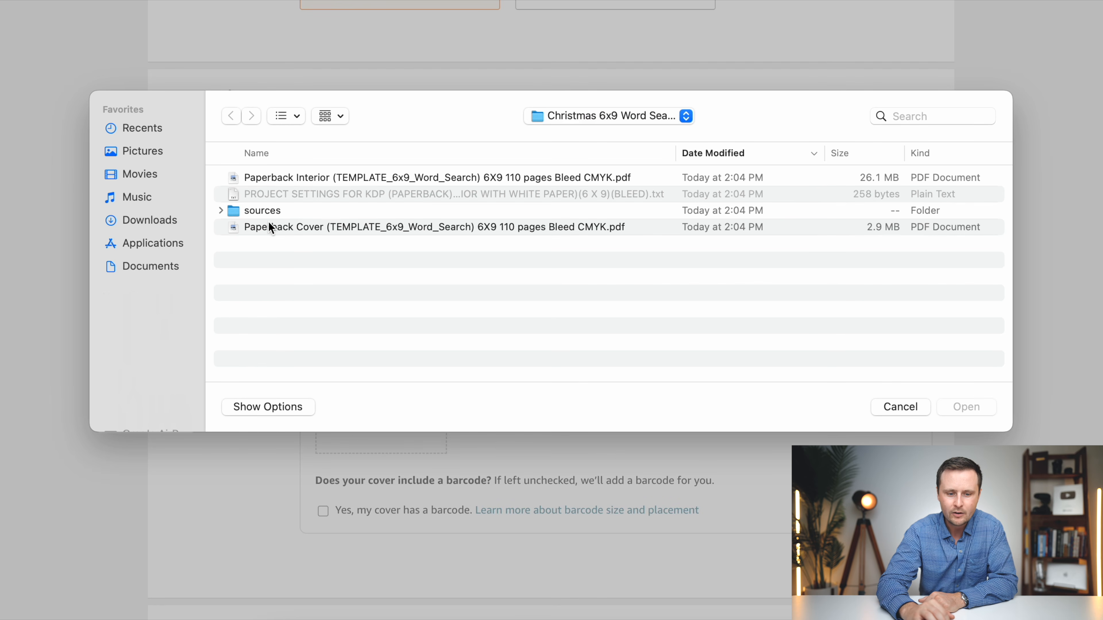
click(320, 227)
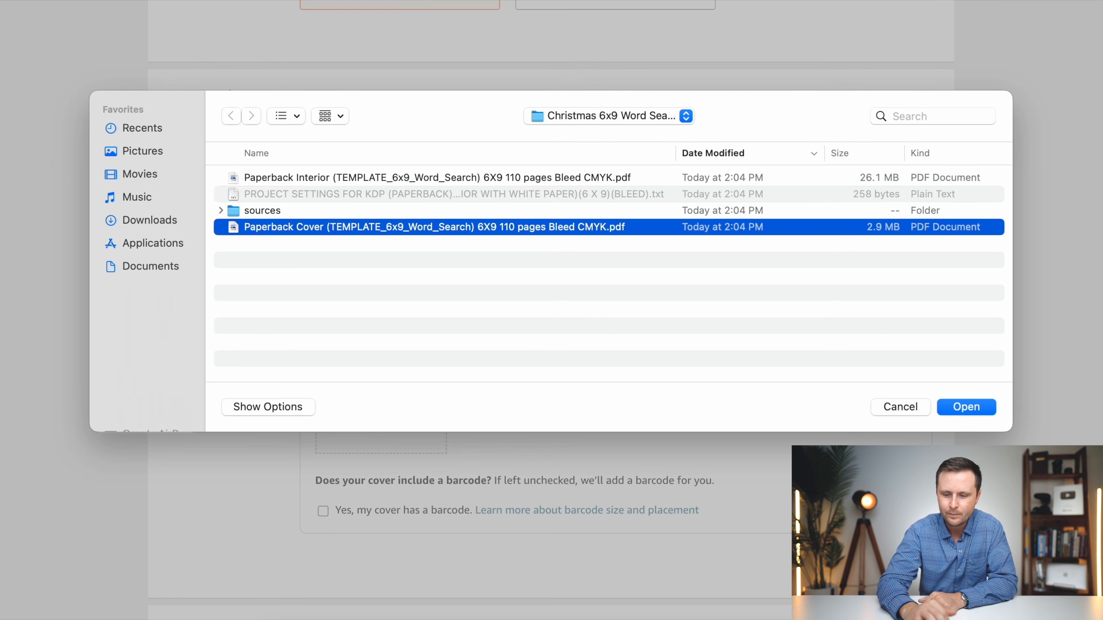
click(962, 406)
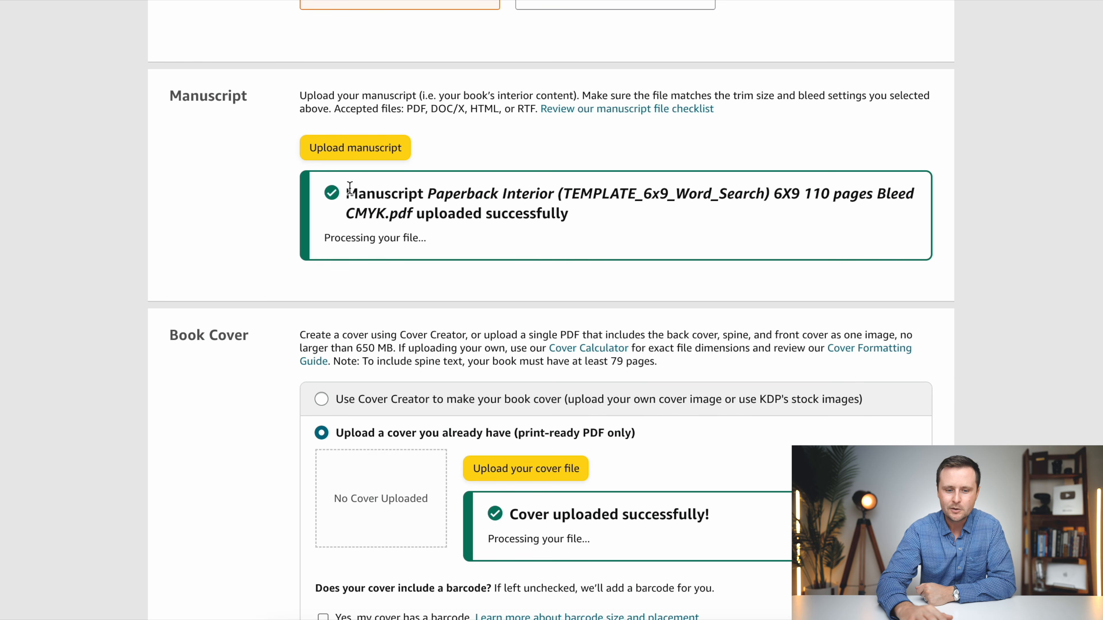
- Declare that no AI tools were used in creating the book's content and launch the print previewer
scroll(739, 256, down, 2)
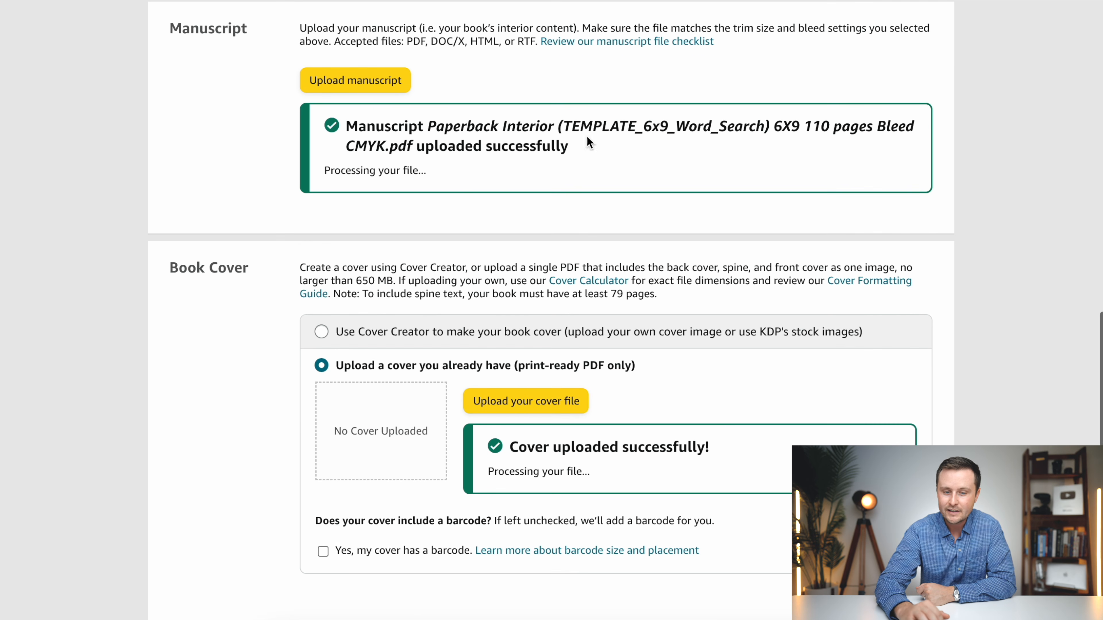
scroll(630, 160, down, 4)
scroll(731, 433, down, 5)
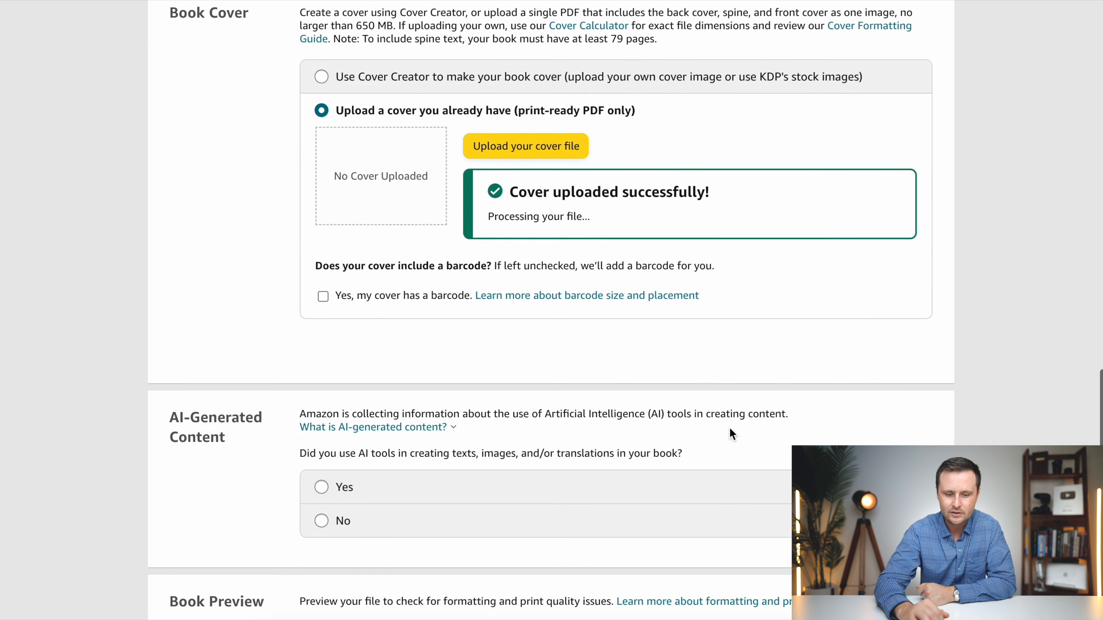
scroll(733, 231, down, 3)
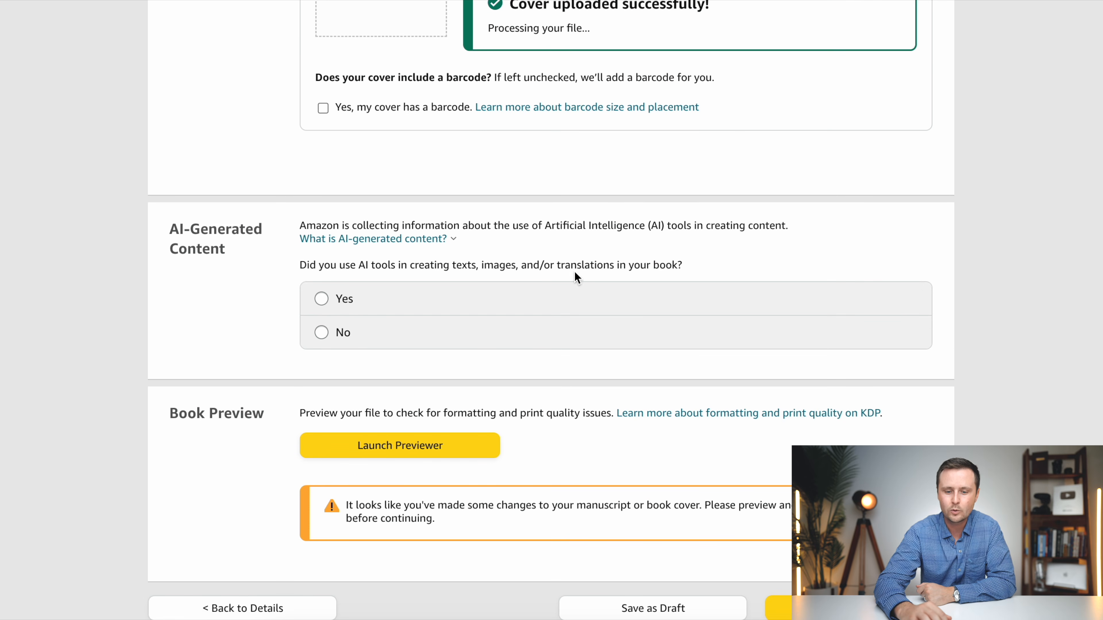
click(321, 332)
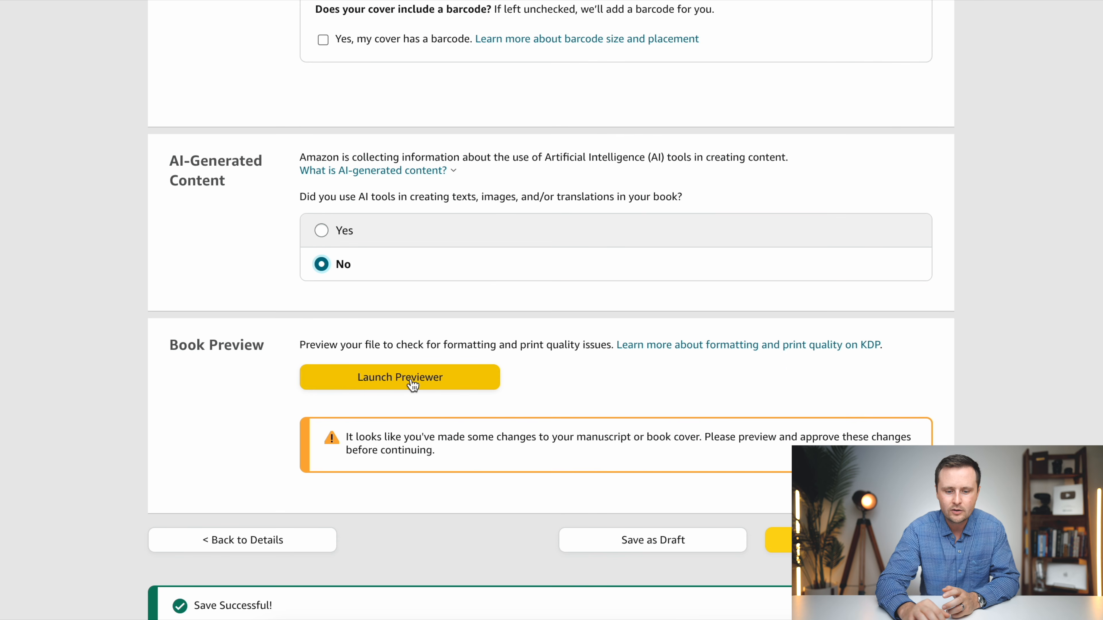
click(412, 382)
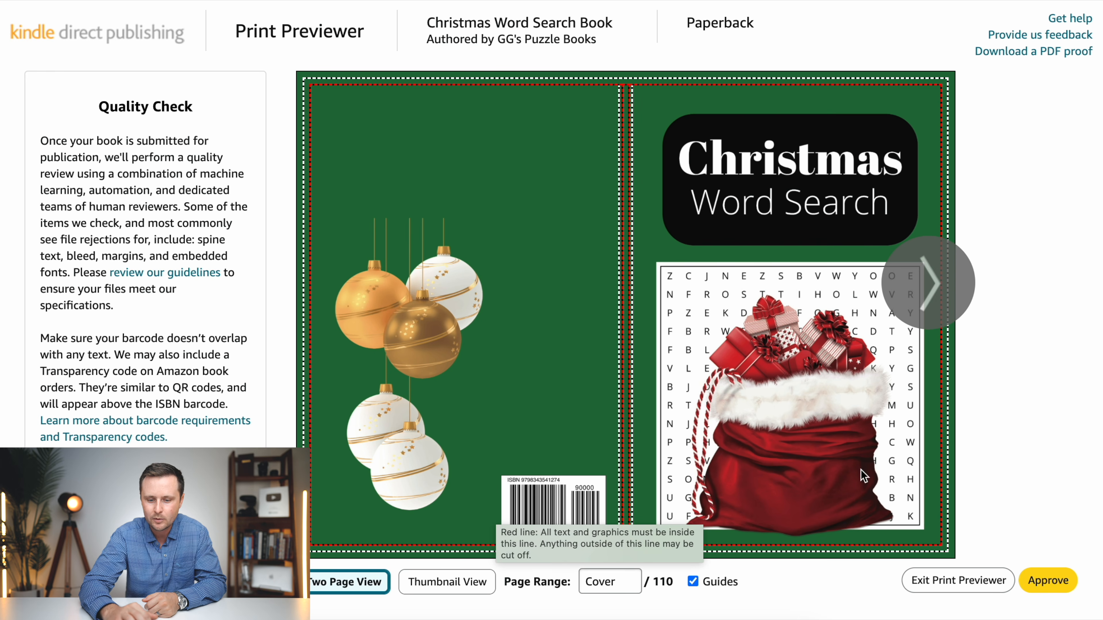
- Check the cover and the first few interior puzzle spreads in the print preview, returning to the cover
click(929, 287)
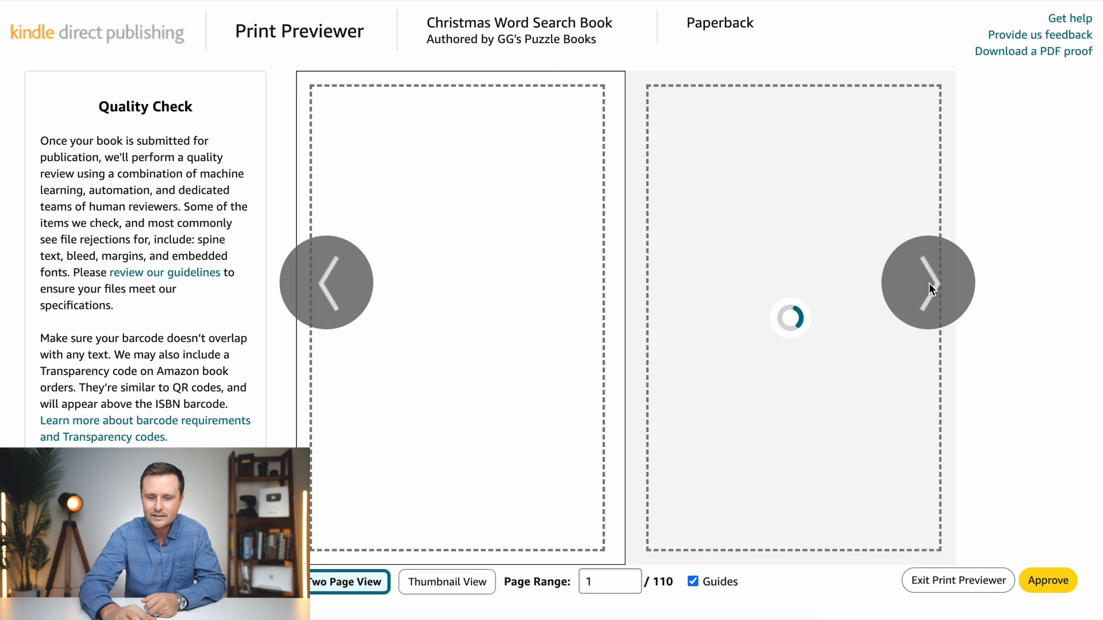
click(923, 279)
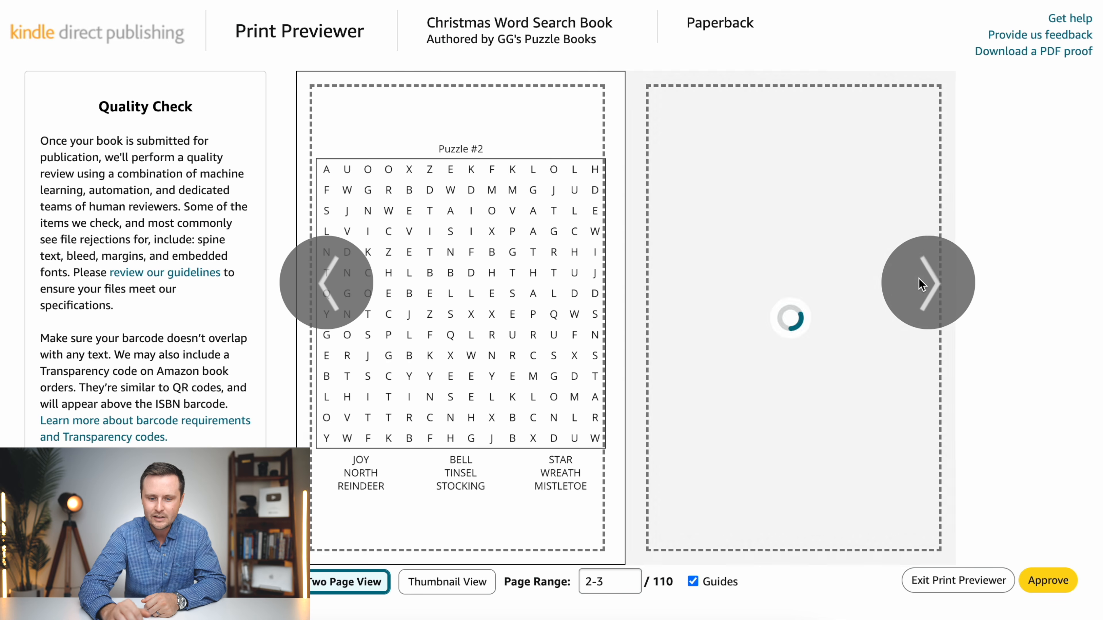
click(953, 276)
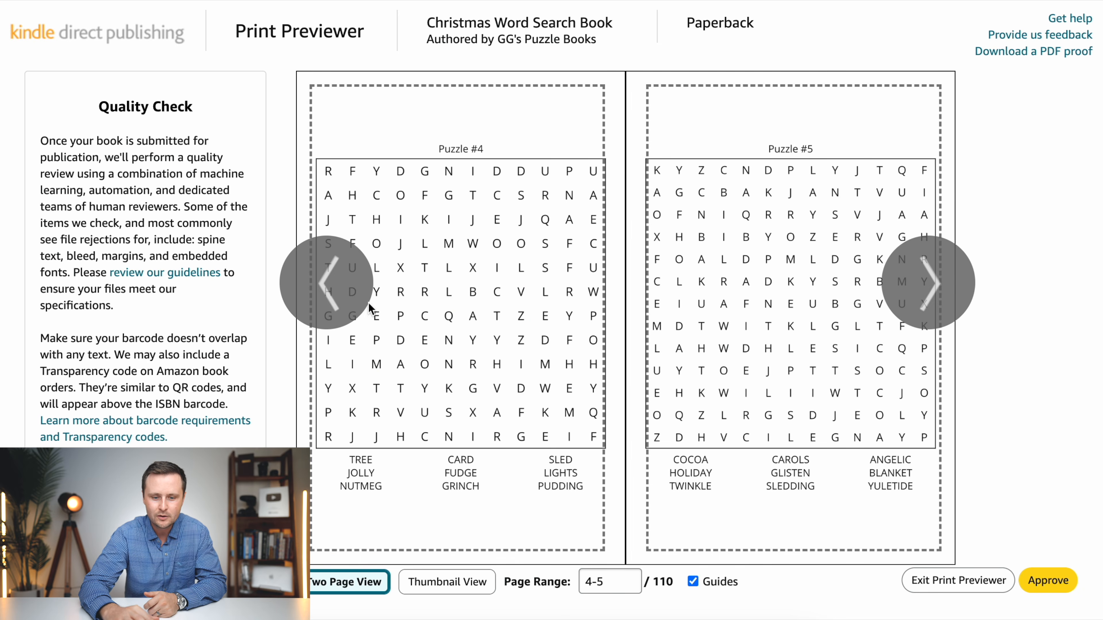
click(333, 284)
click(333, 283)
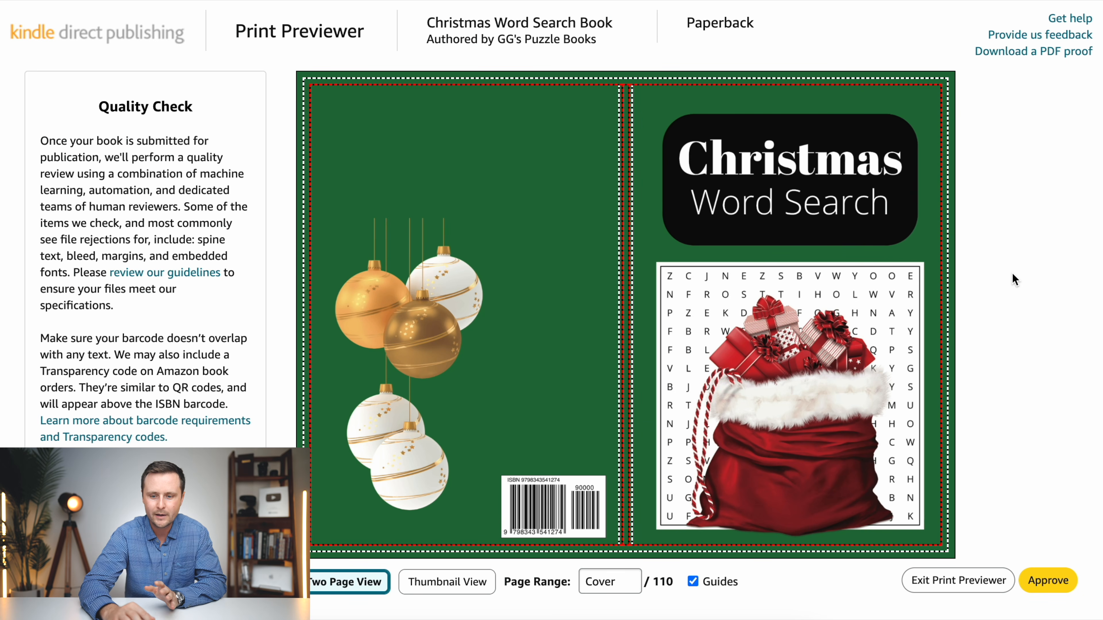
- Approve the print preview and save the paperback content to continue to rights and pricing
click(1048, 582)
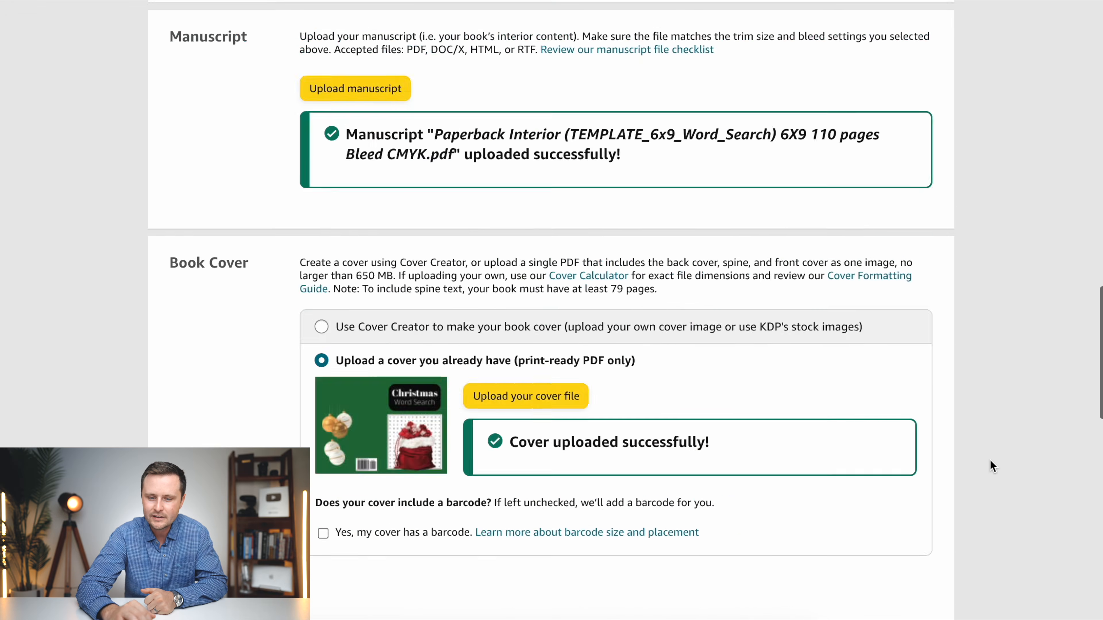
scroll(990, 460, down, 15)
click(850, 333)
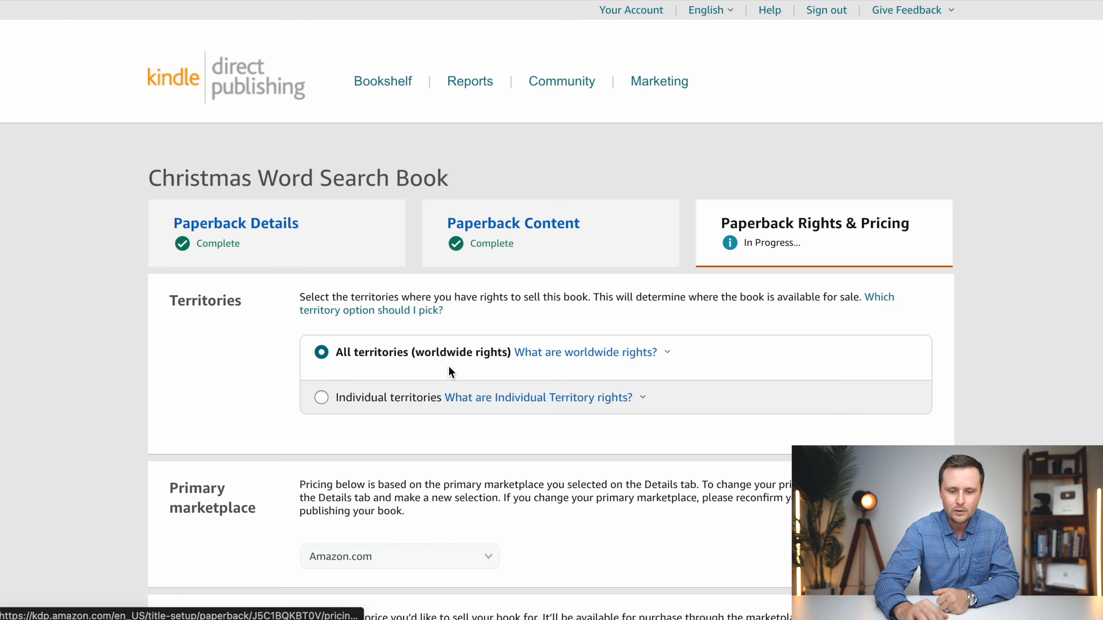
- Set the Amazon.com list price to 5.99 USD, keeping worldwide rights for all territories
scroll(286, 363, down, 5)
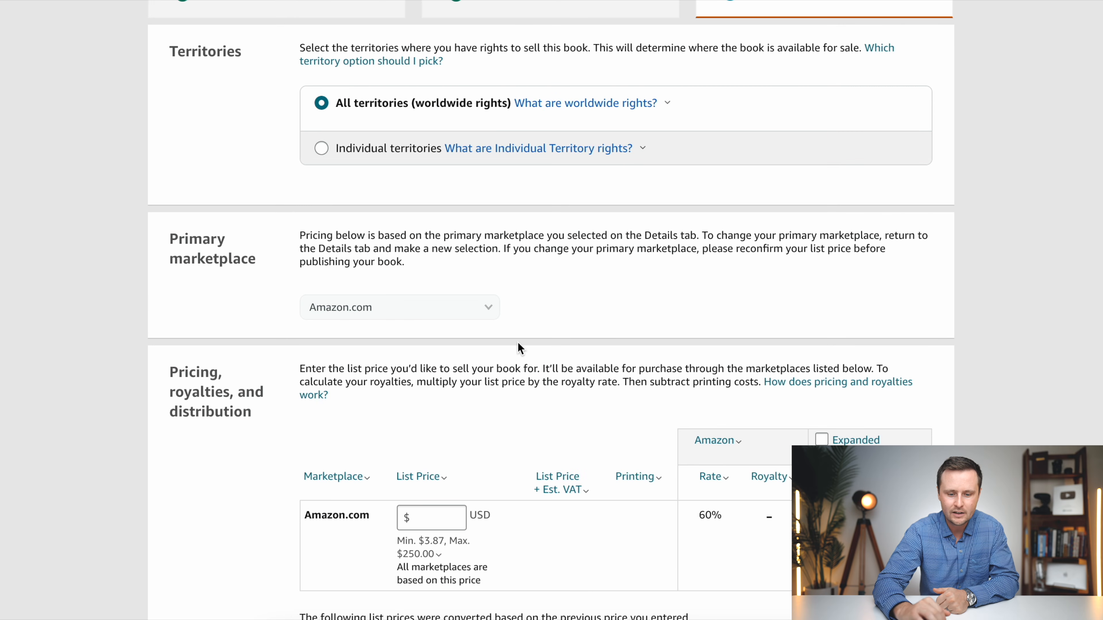
scroll(520, 348, down, 4)
click(439, 348)
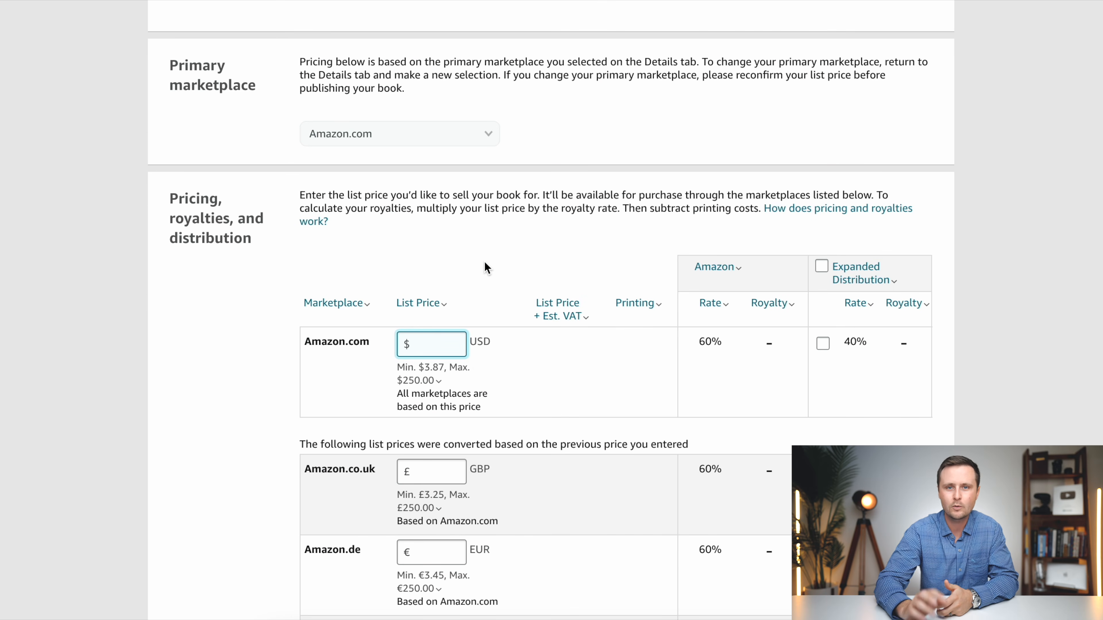
text(5.99)
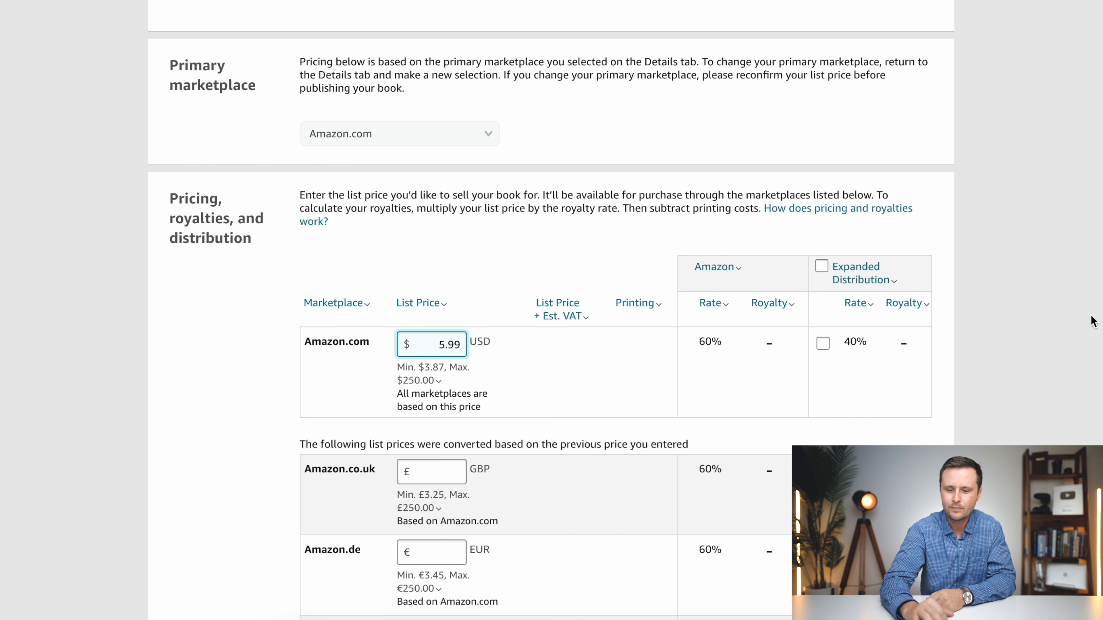
click(1014, 374)
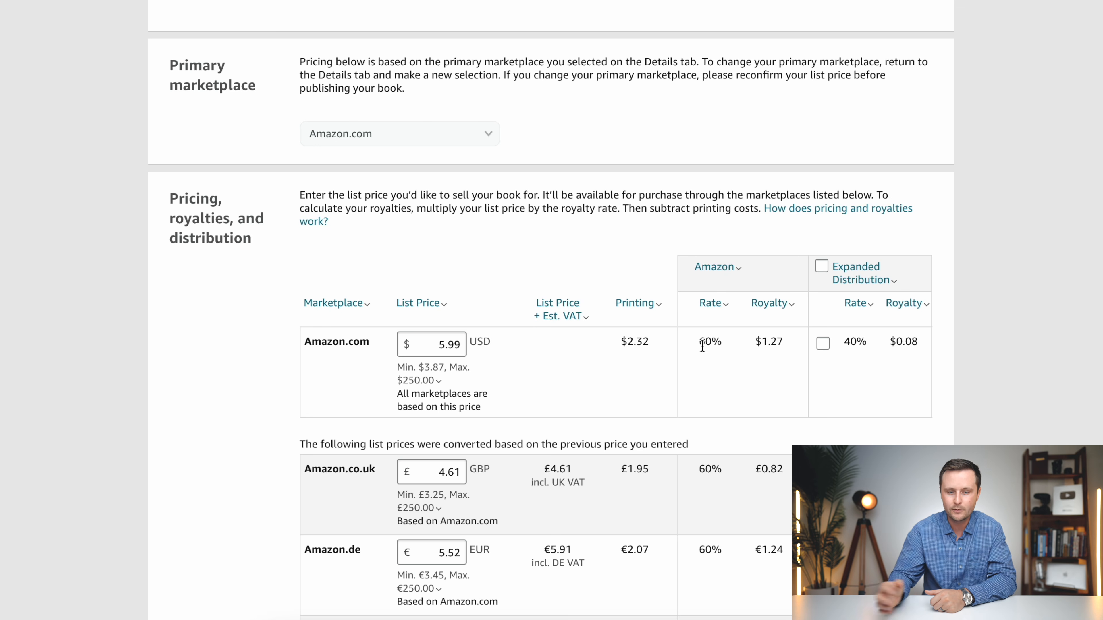
click(415, 364)
click(461, 350)
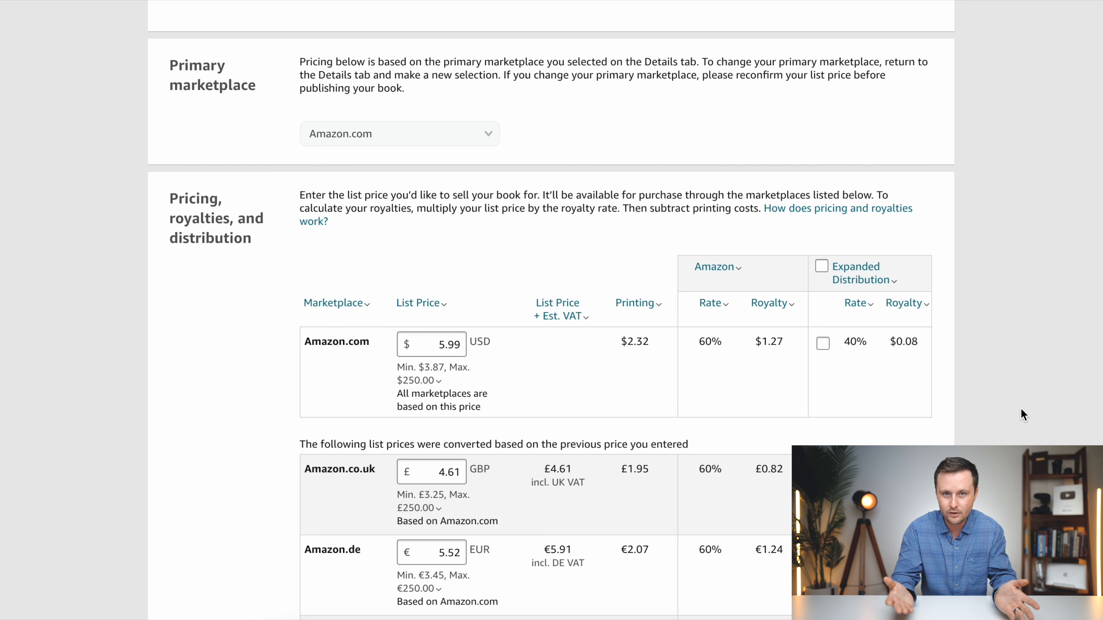
- Set the Amazon.co.uk list price to 4.99 GBP and change one more marketplace's price to end in .99
scroll(1022, 415, down, 1)
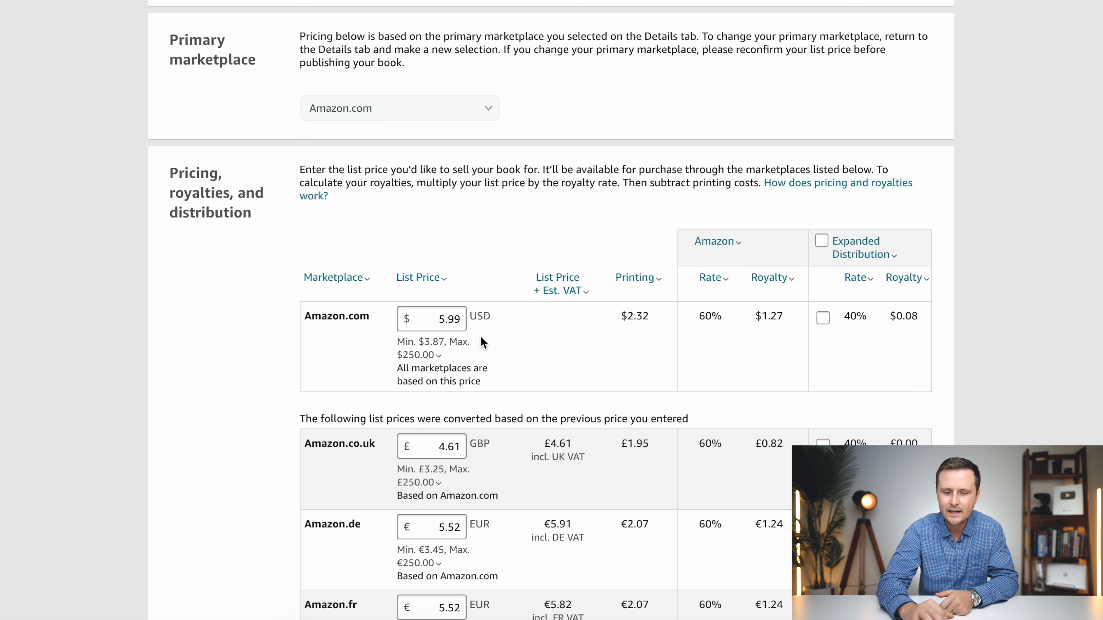
scroll(545, 338, down, 2)
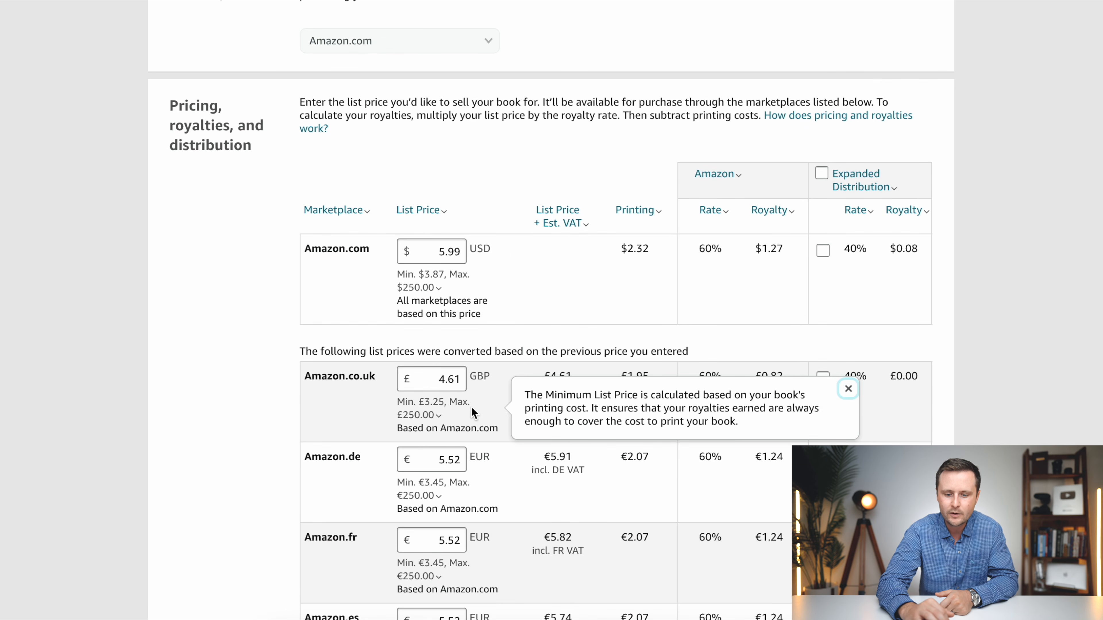
scroll(503, 410, down, 4)
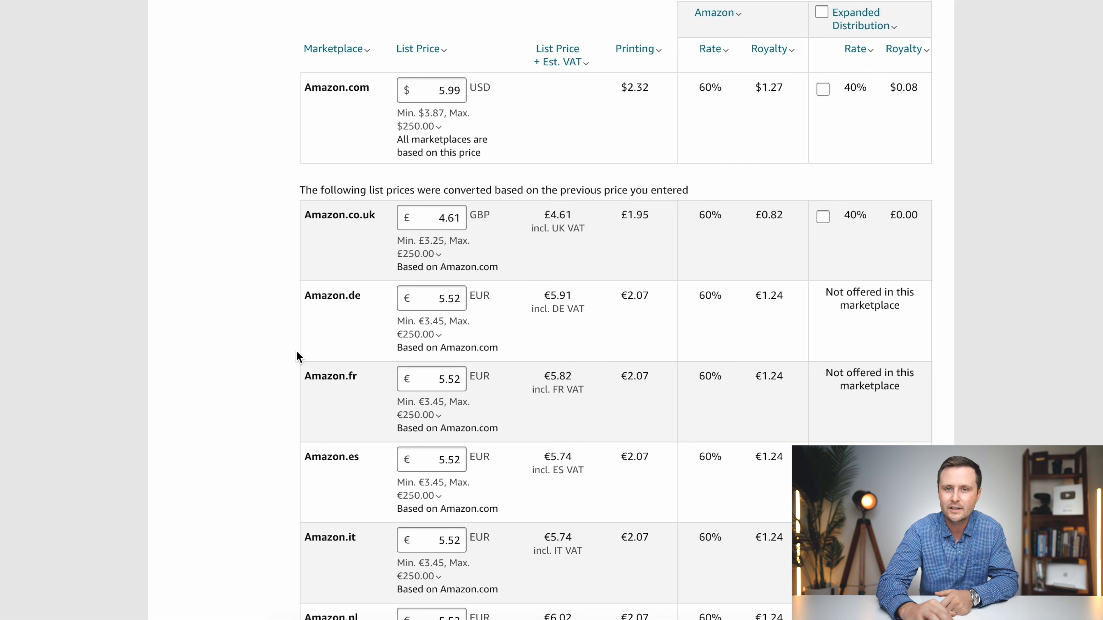
scroll(298, 358, down, 2)
scroll(298, 358, down, 1)
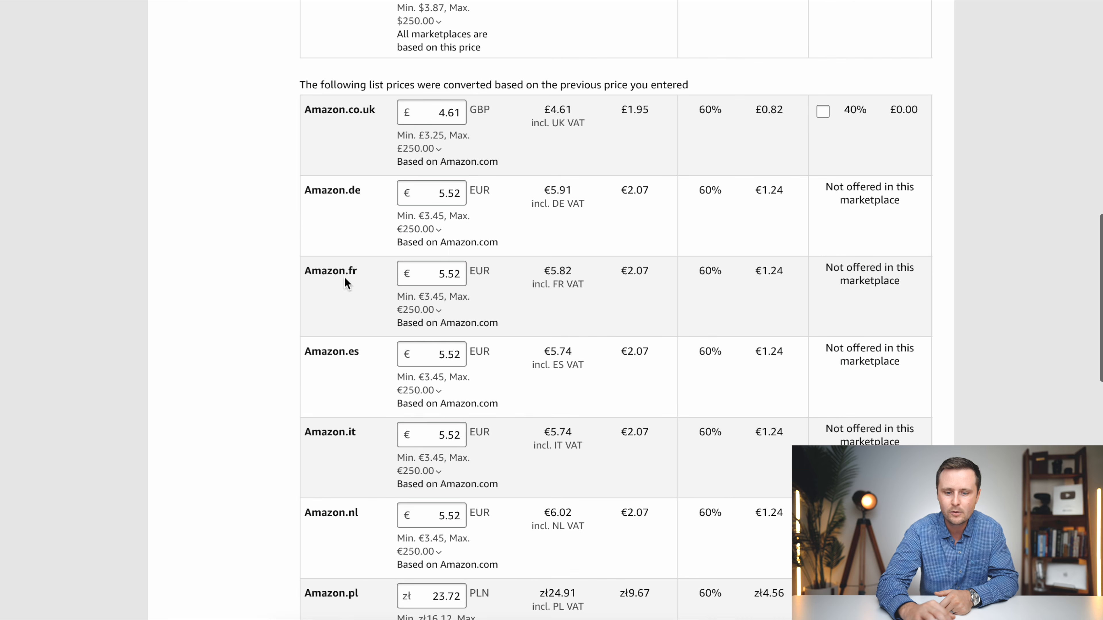
click(459, 114)
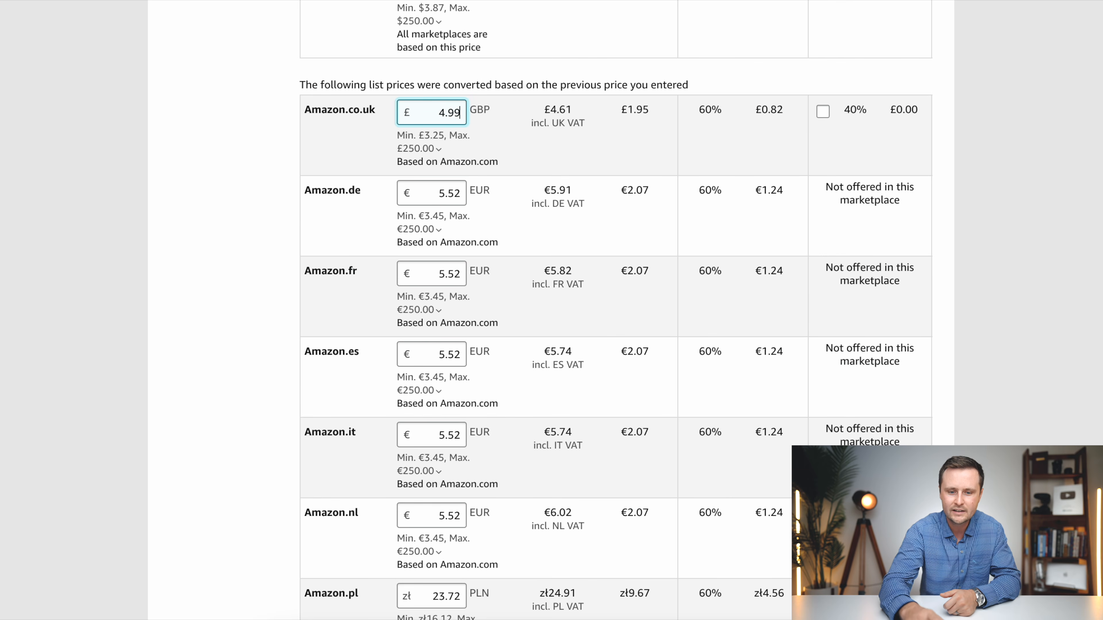
key(Tab)
click(460, 254)
key(BackSpace)
text(99)
key(Tab)
click(525, 140)
scroll(482, 386, down, 16)
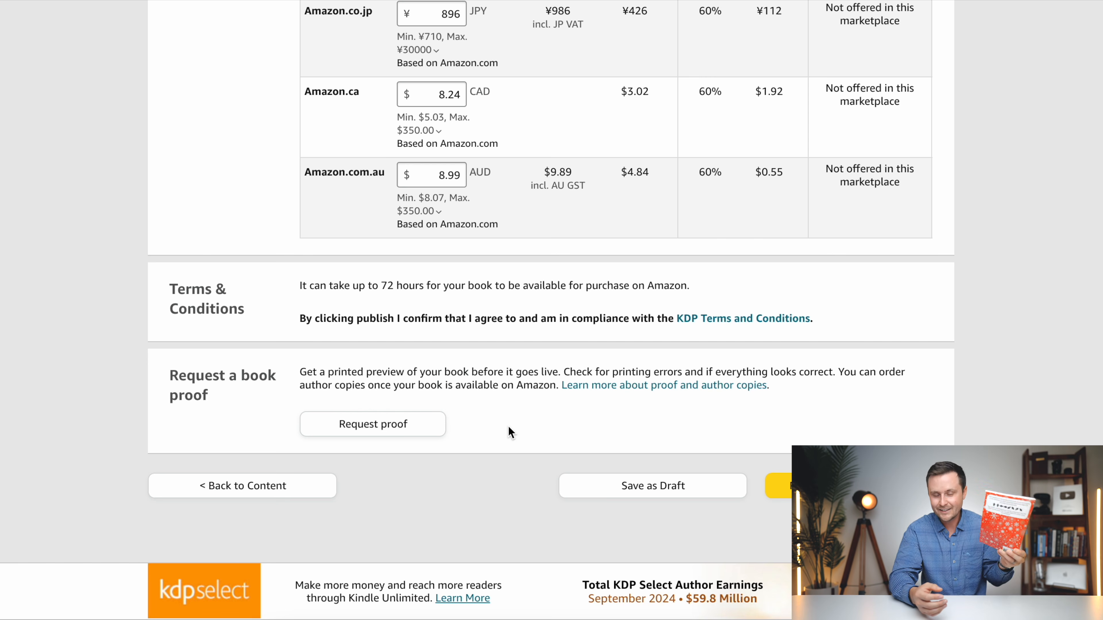
scroll(463, 354, down, 3)
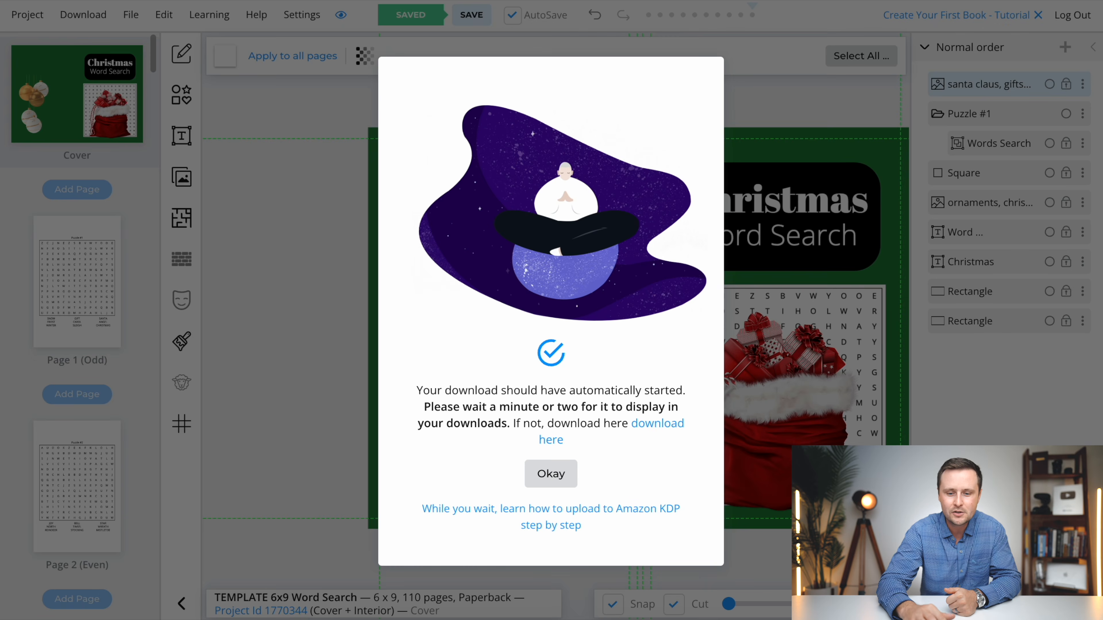
- Switch to the book design editor and create a 110-page 6 x 9 paperback project with bleed named Halloween 6x9 Word Search
click(535, 488)
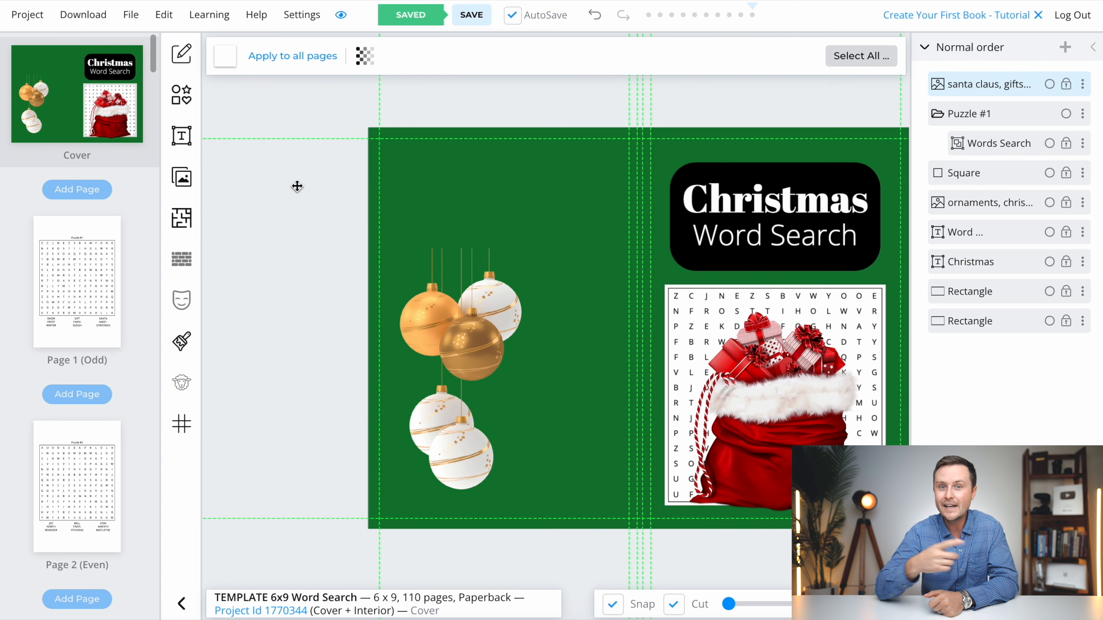
click(28, 15)
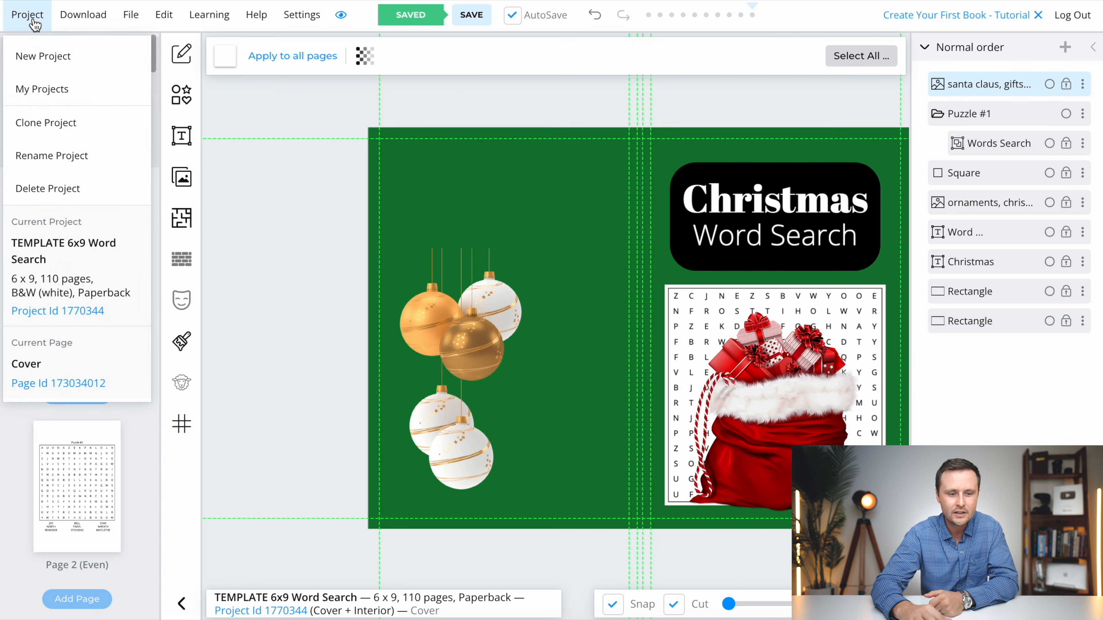
click(46, 56)
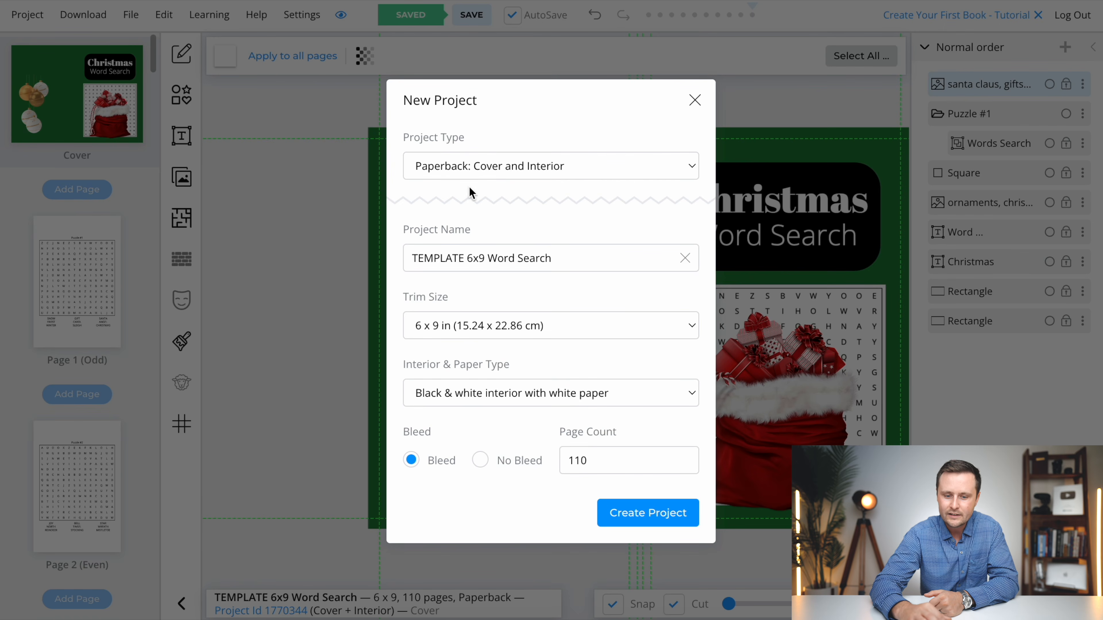
drag(465, 258, 408, 258)
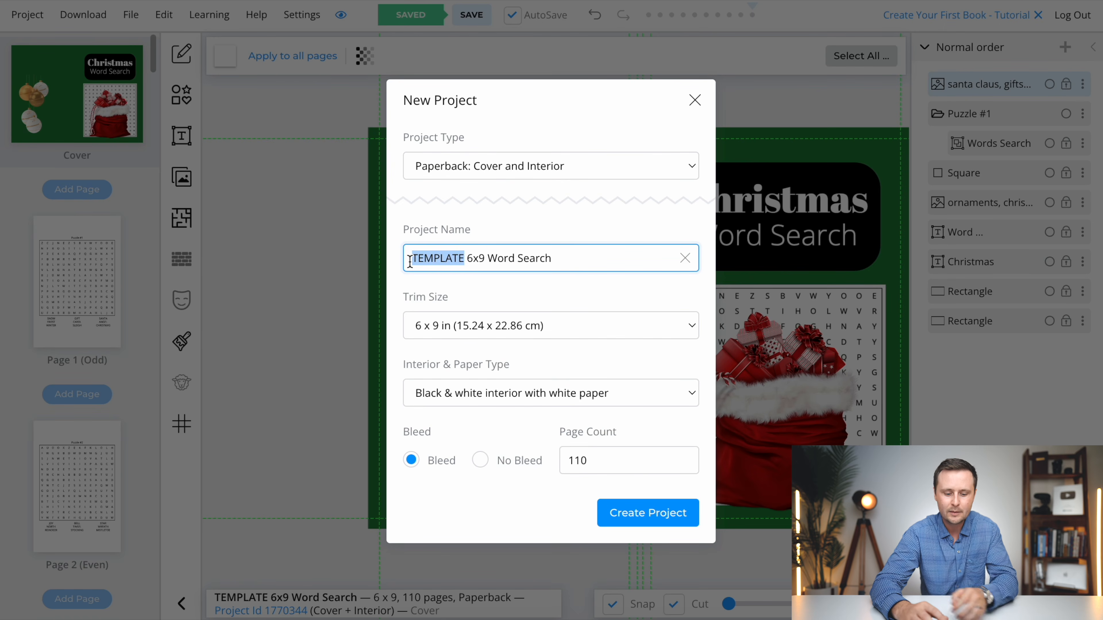
text(Halloween)
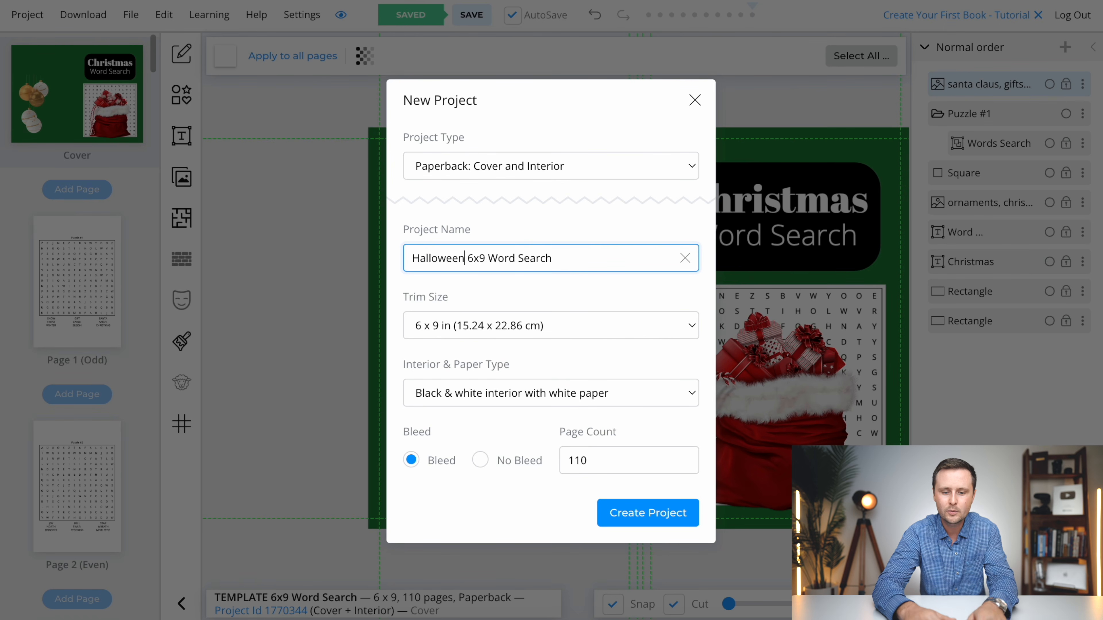
click(645, 517)
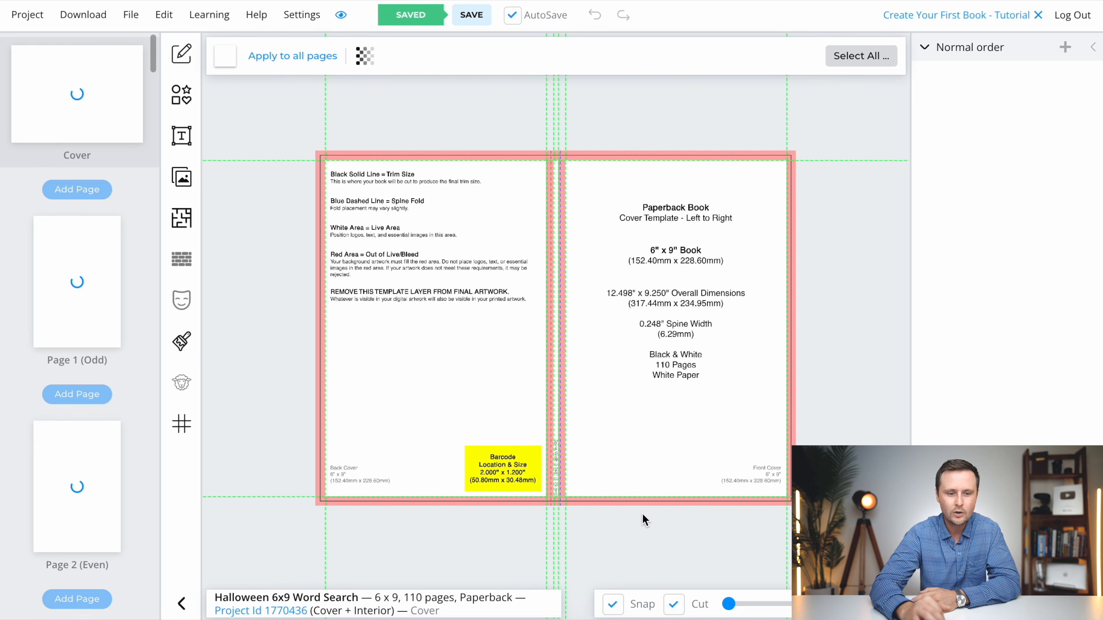
- Hide the cover template overlay on the new project's cover
click(364, 60)
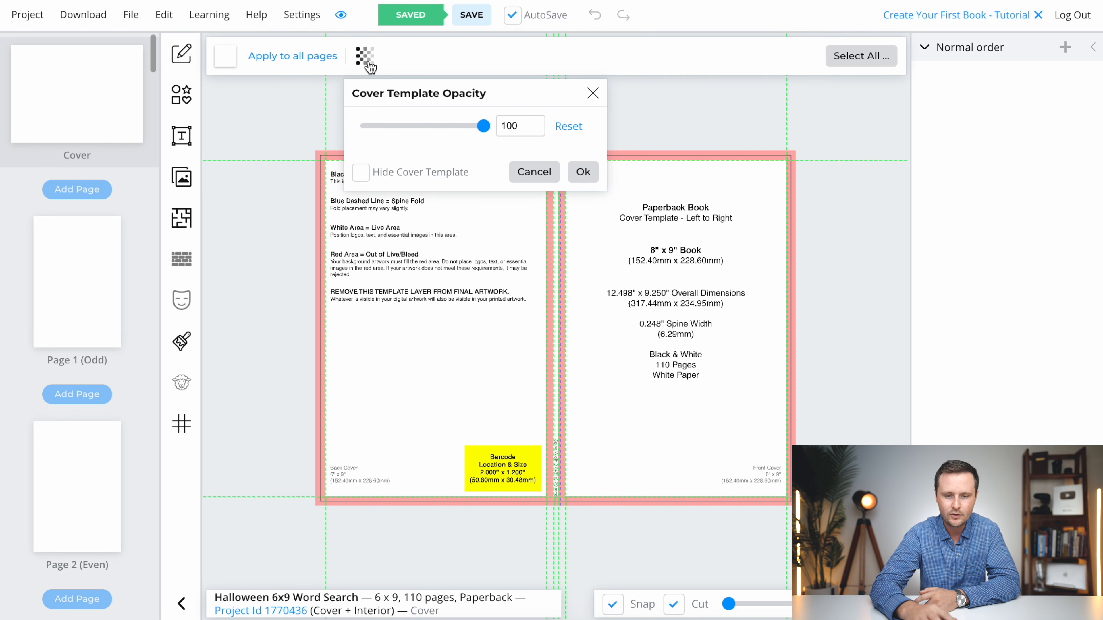
click(359, 173)
click(576, 174)
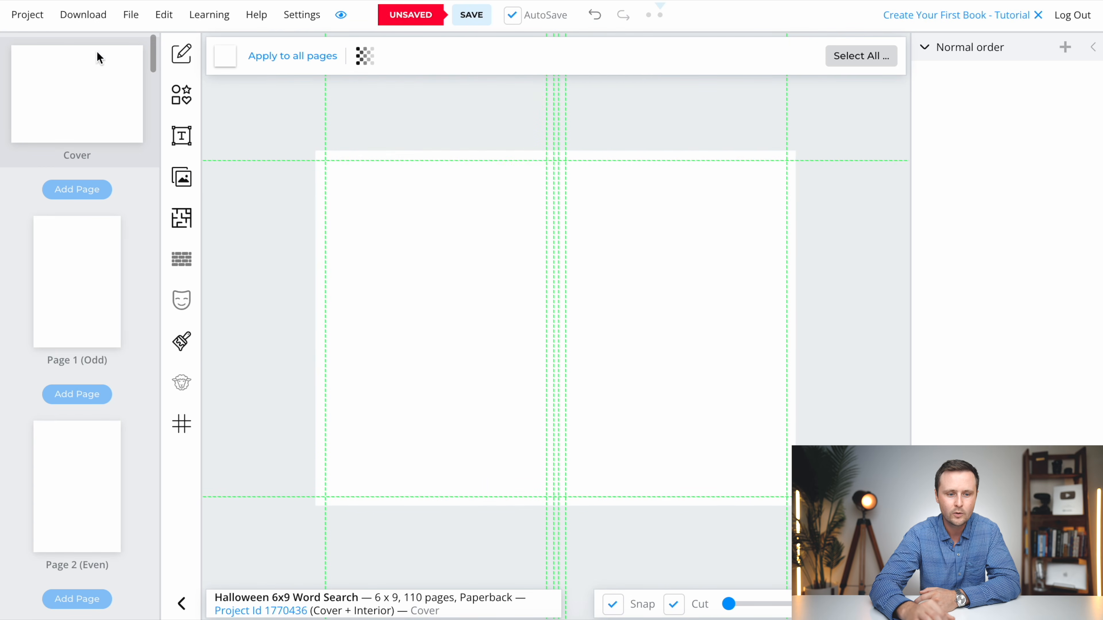
- Open the TEMPLATE 6x9 Word Search project and copy all the objects on its cover
click(27, 13)
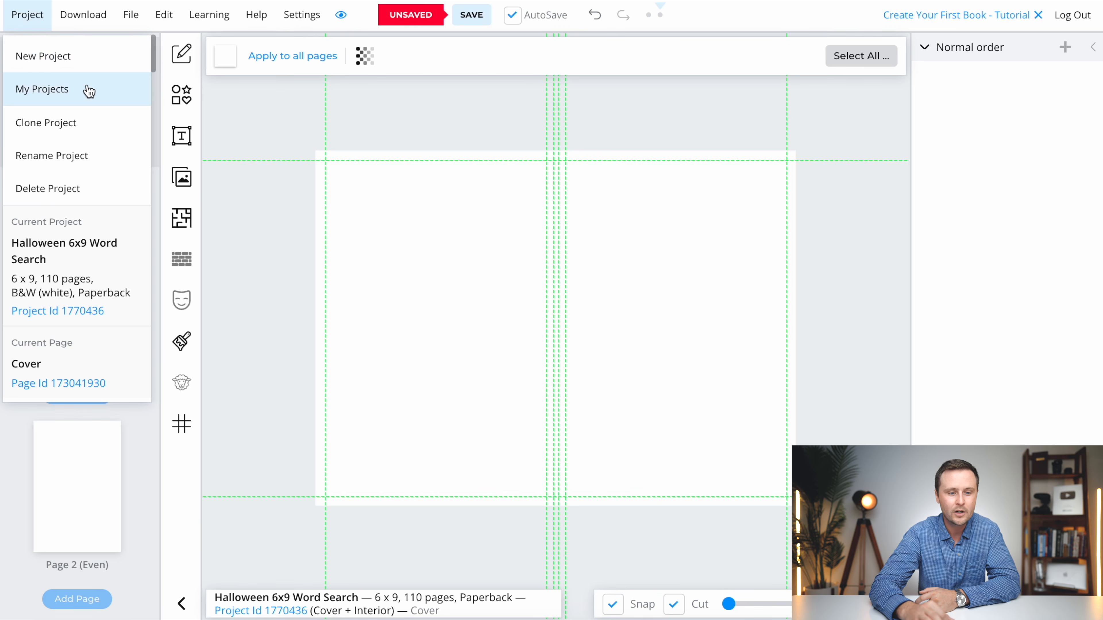
click(46, 92)
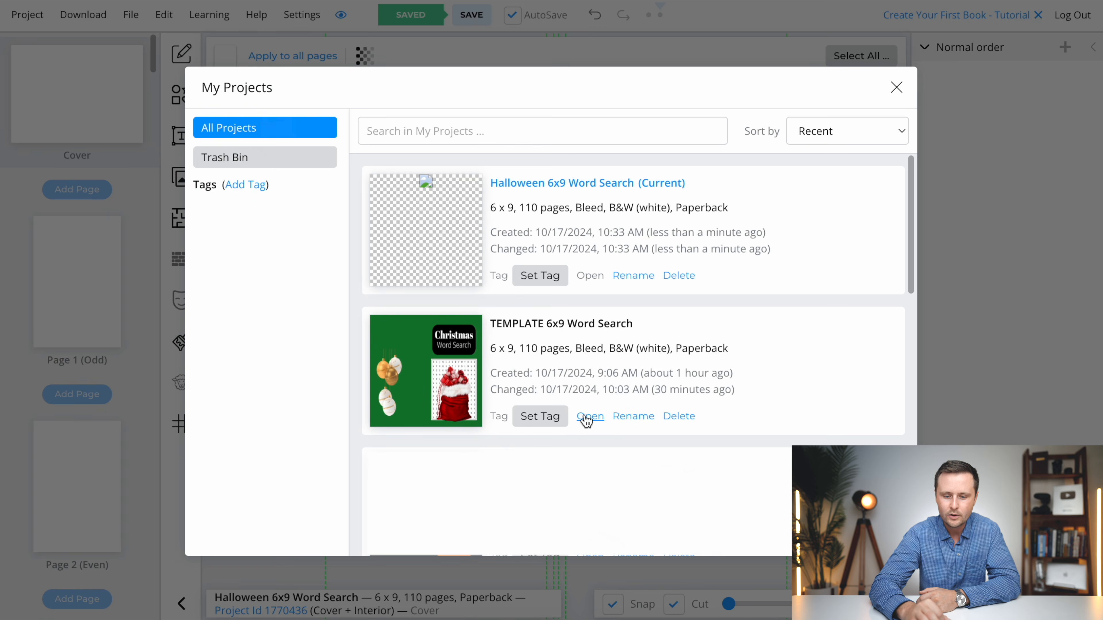
click(594, 422)
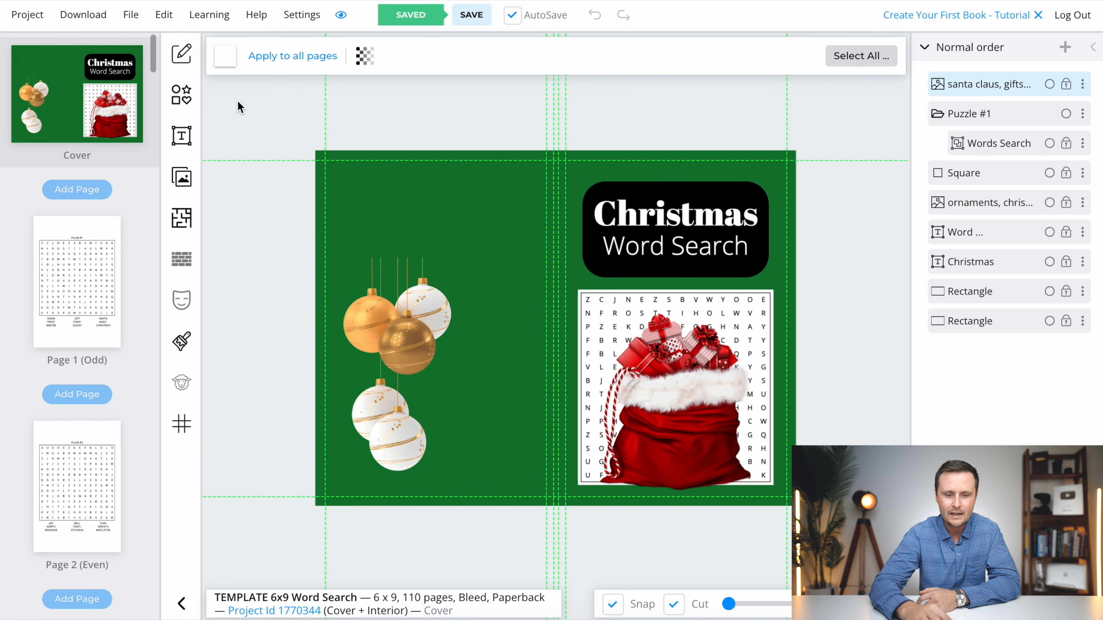
drag(211, 95, 880, 561)
right_click(605, 365)
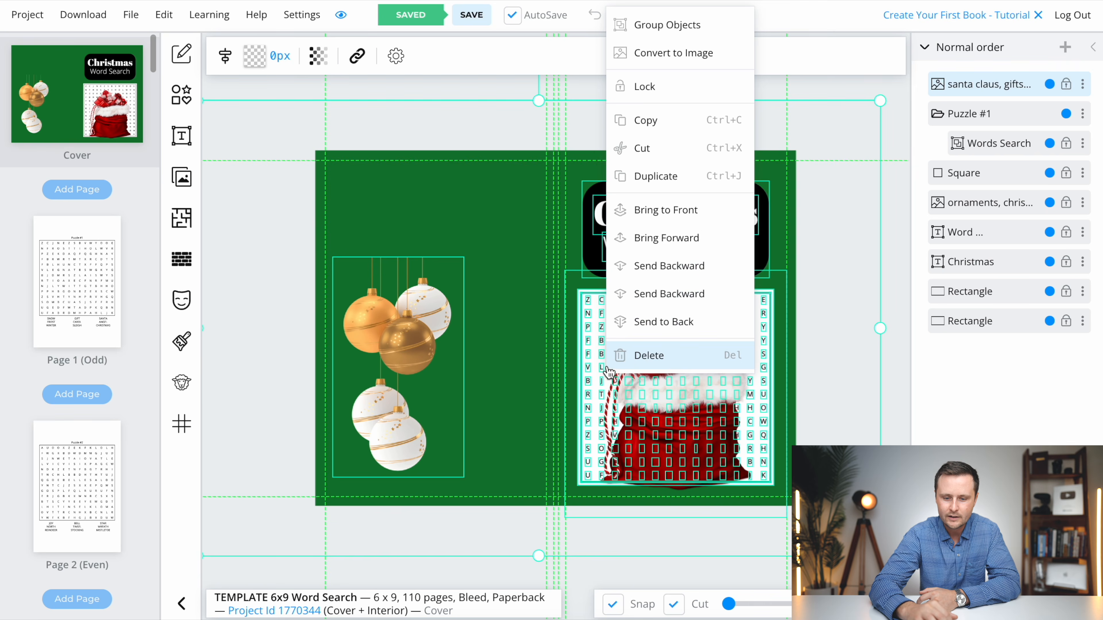
click(645, 126)
- Reopen the Halloween 6x9 Word Search project and paste the copied cover objects onto its blank cover
click(38, 26)
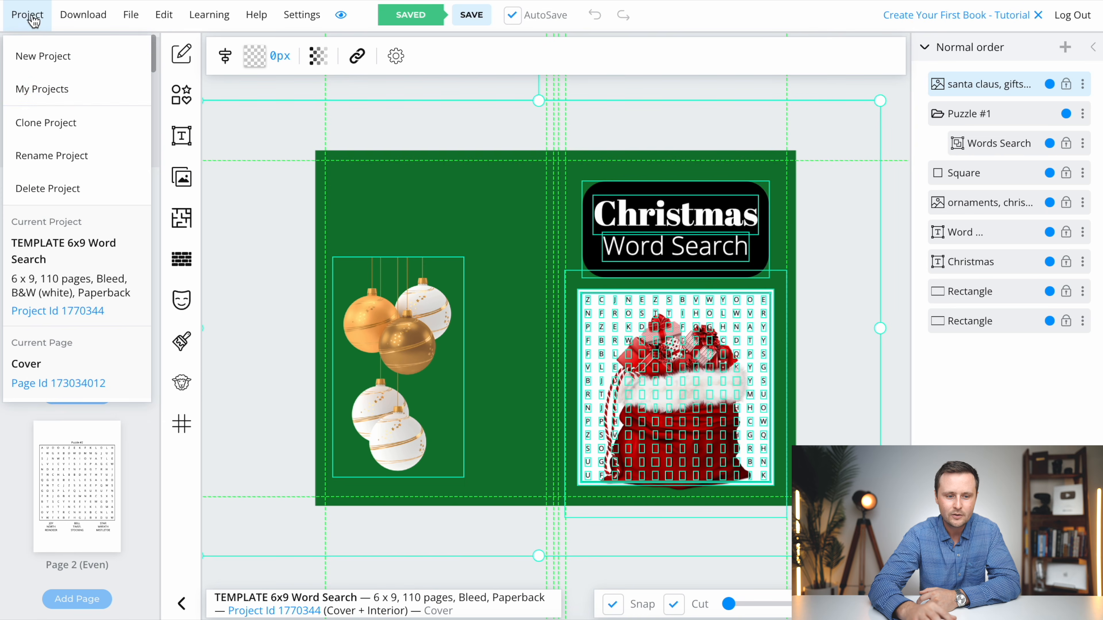
click(39, 89)
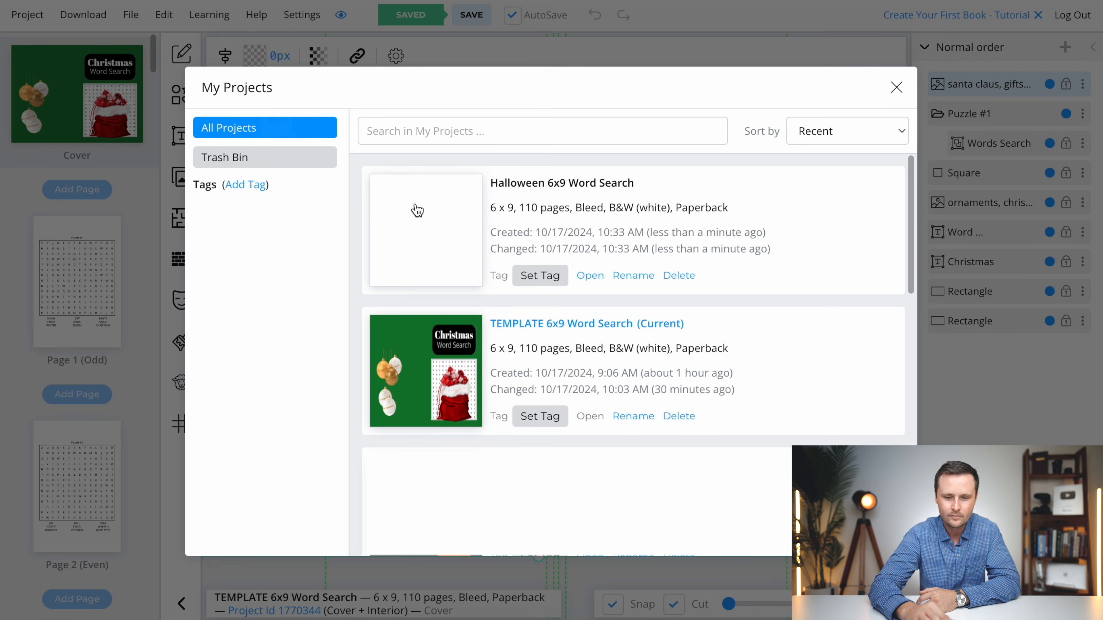
click(581, 278)
right_click(463, 288)
click(492, 332)
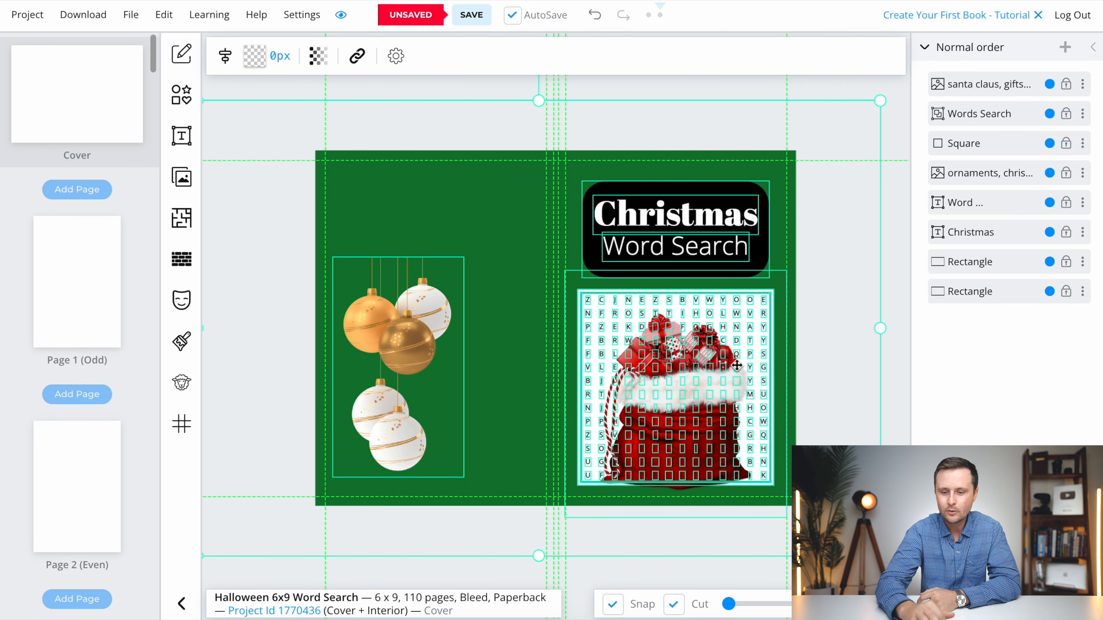
click(898, 280)
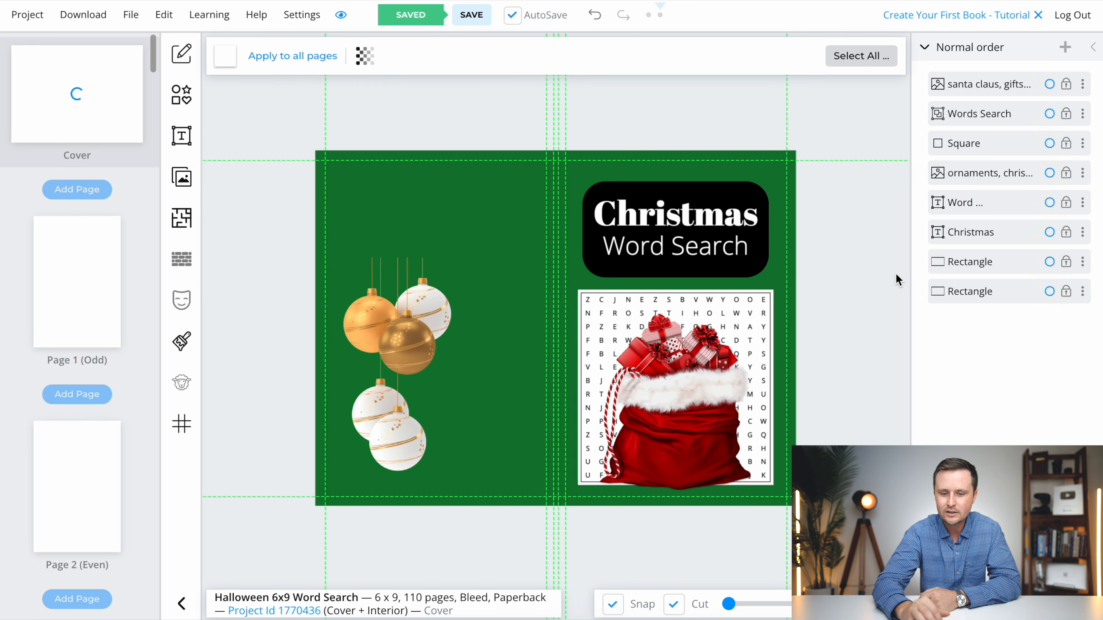